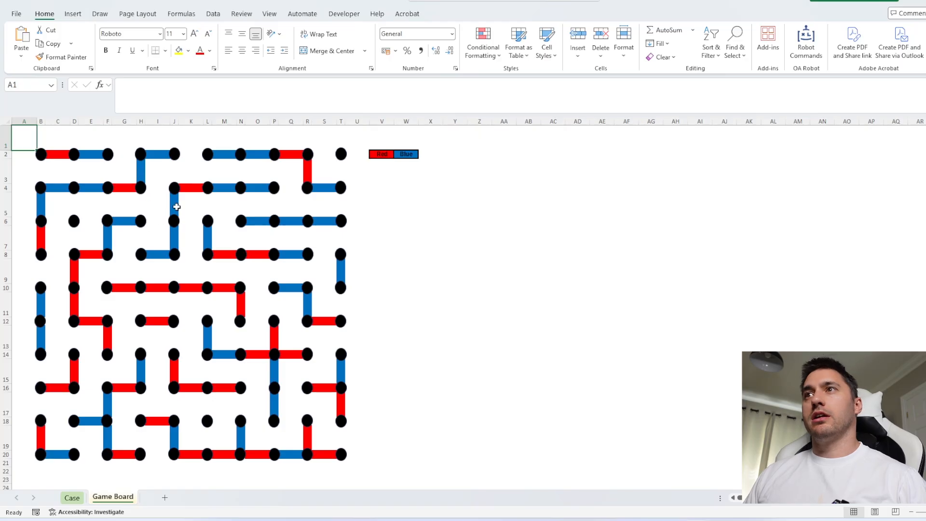
Examine the lines surrounding the square between rows 4 and 6 at columns H to J of the game board
left_click(160, 221)
left_click(159, 189, "ctrl")
left_click(142, 204, "ctrl")
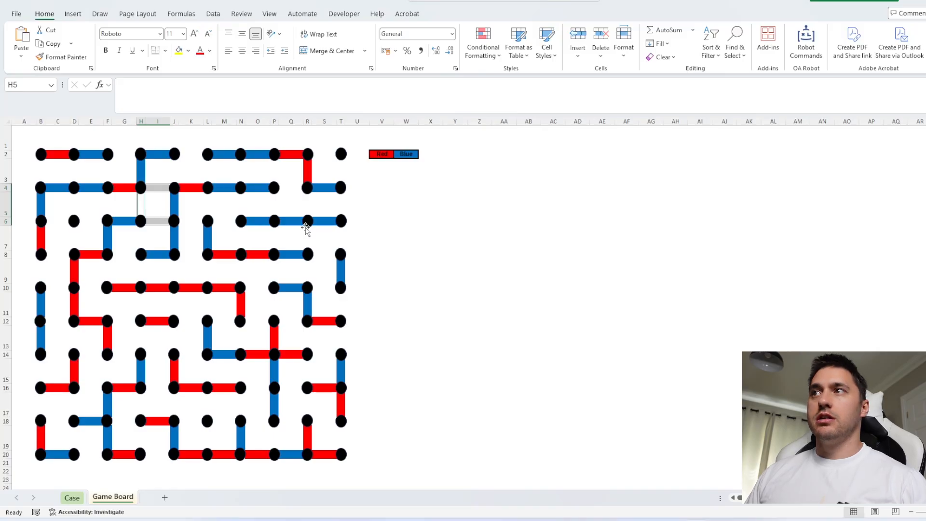
left_click(583, 266)
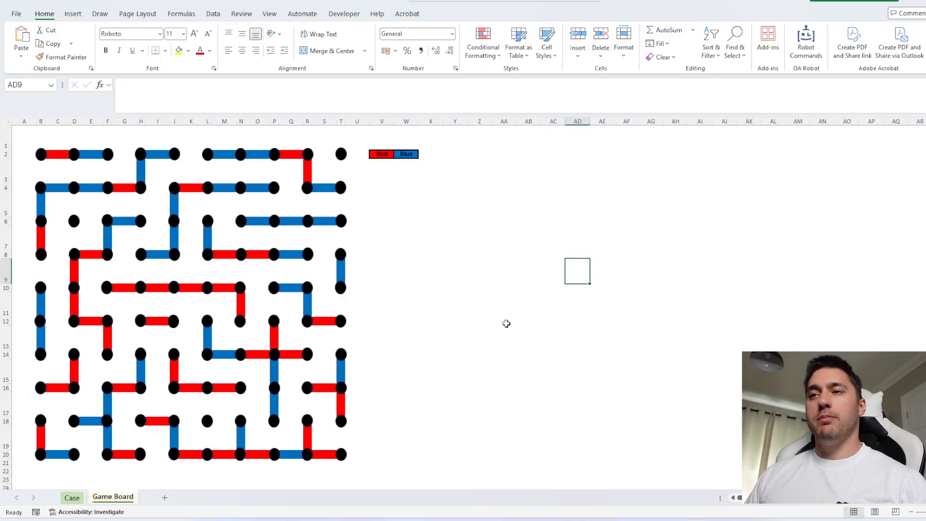
Open the Case sheet and look over the Bonus Questions section
left_click(72, 497)
scroll(682, 359, "down", 6)
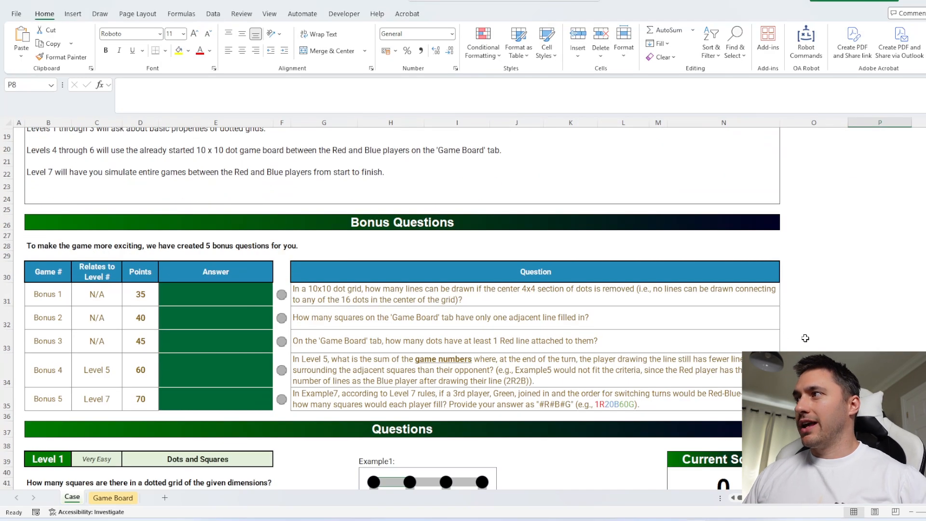
left_click(806, 338)
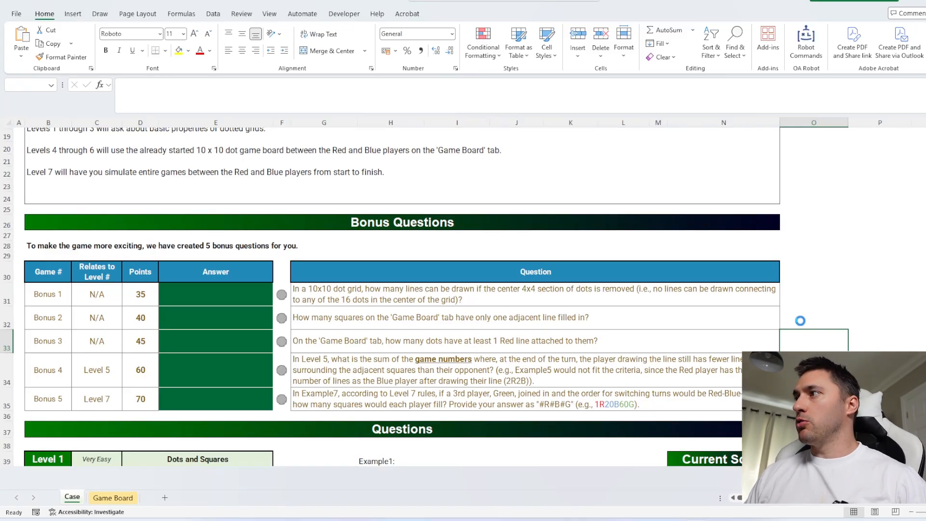
left_click(817, 303)
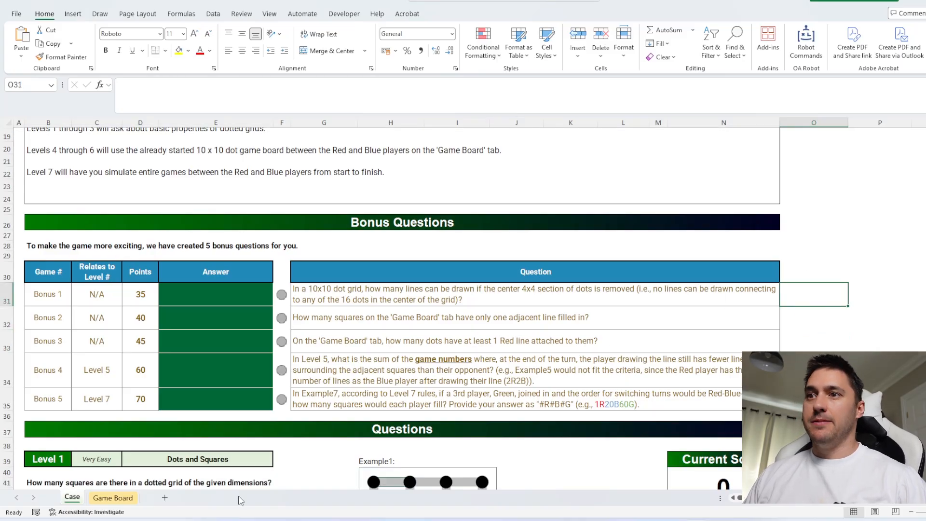
Unhide the Casebackup sheet, hide it again and return to the Case sheet
right_click(72, 497)
left_click(105, 455)
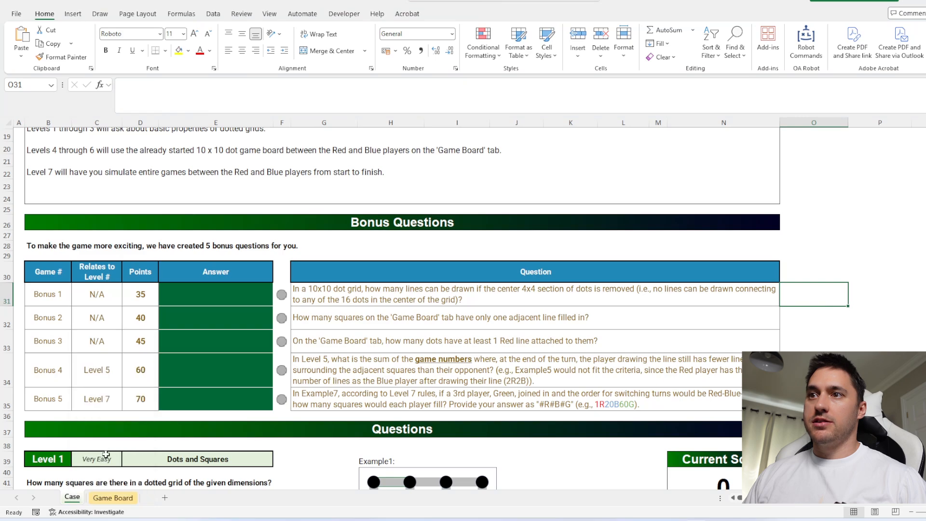
left_click(121, 488)
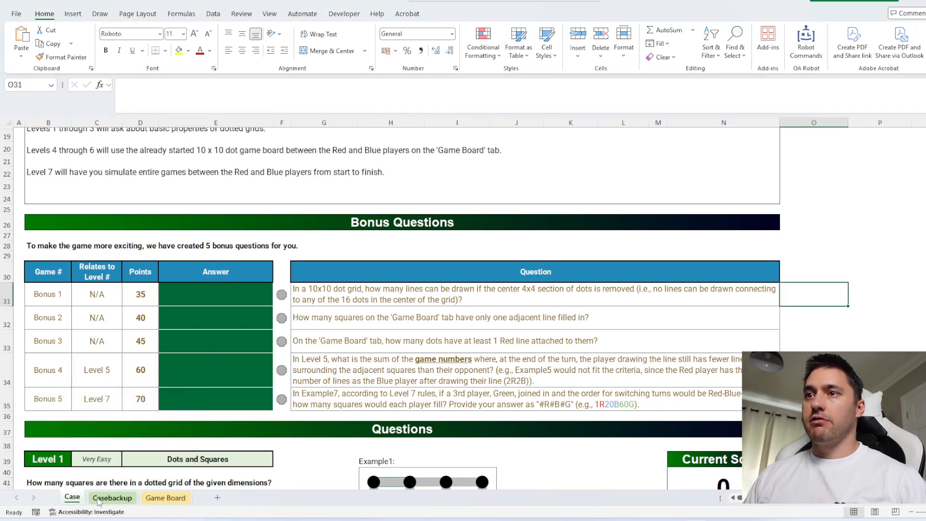
right_click(124, 502)
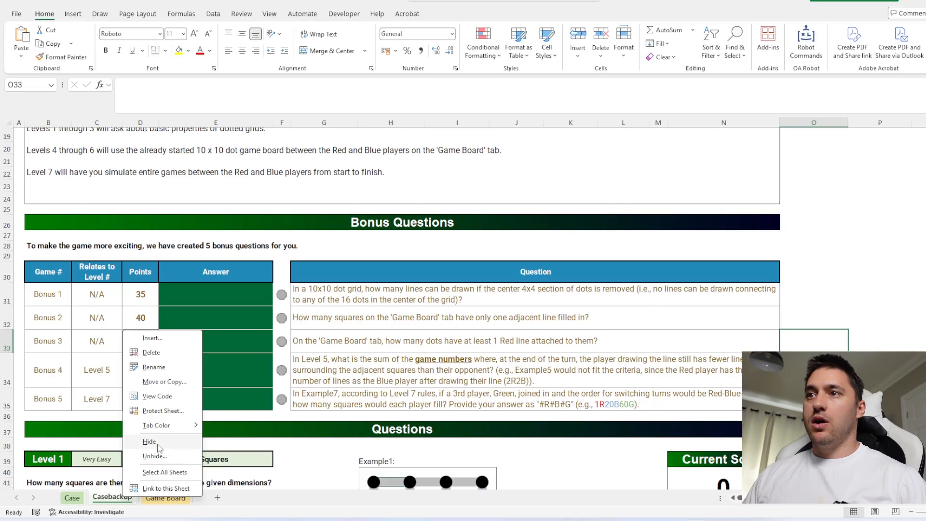
left_click(159, 441)
left_click(72, 498)
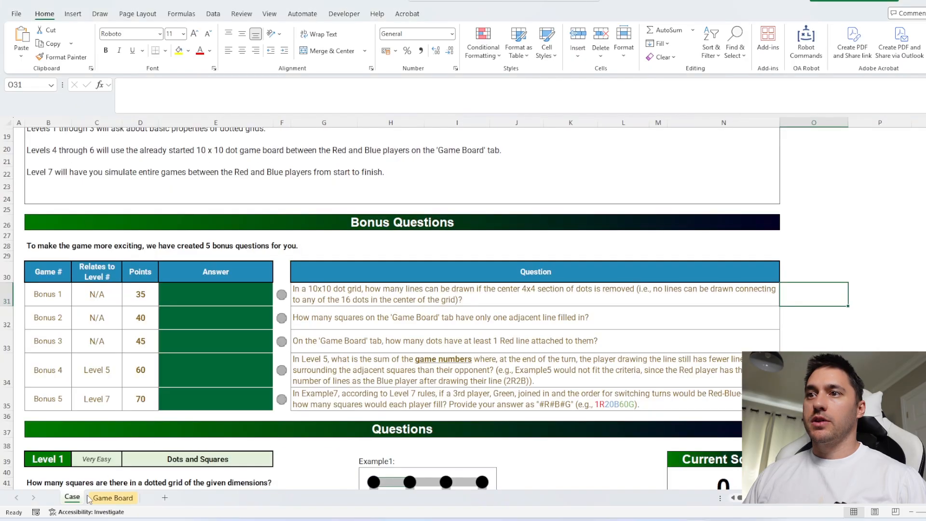
Add a new sheet and enter =CaseQuestions(1,2) in A1 to pull the Level 1 question data
left_click(167, 498)
type("=c")
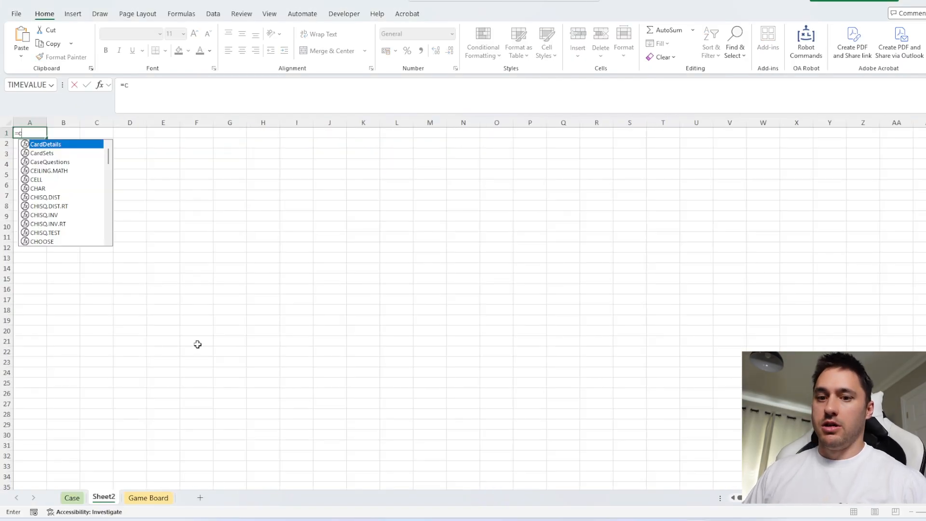
type("aseQuestions(")
key("Tab")
type("1")
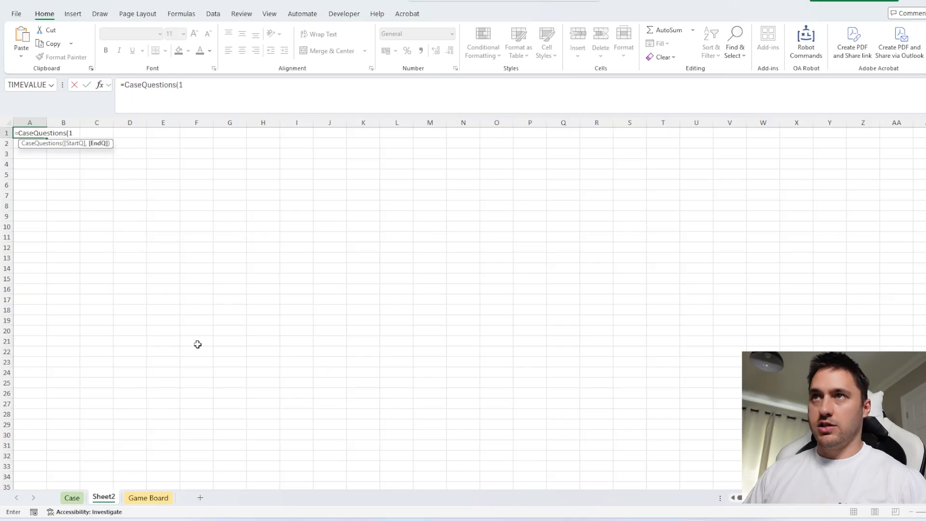
type(",2)")
key("Return")
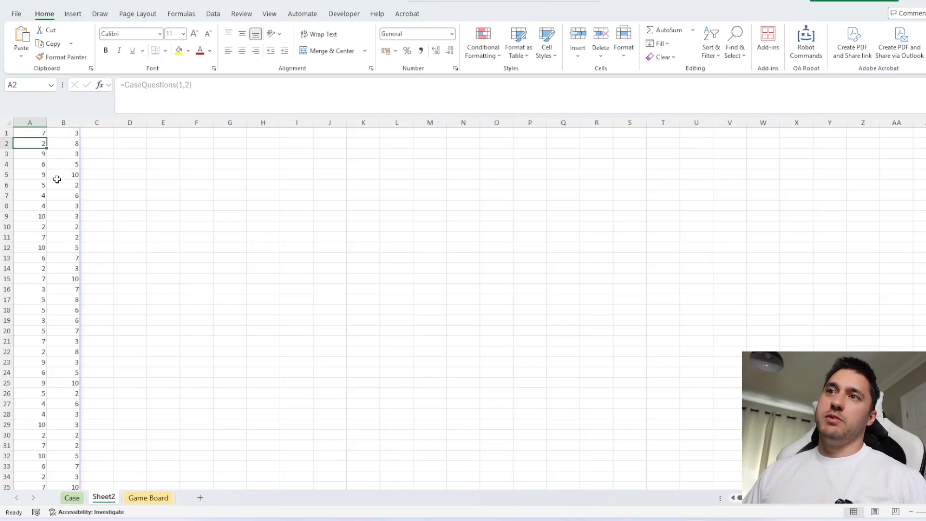
Fill the range I55:K58 beside the Level 1 questions on the Case sheet with 1
left_click(72, 498)
scroll(311, 352, "down", 10)
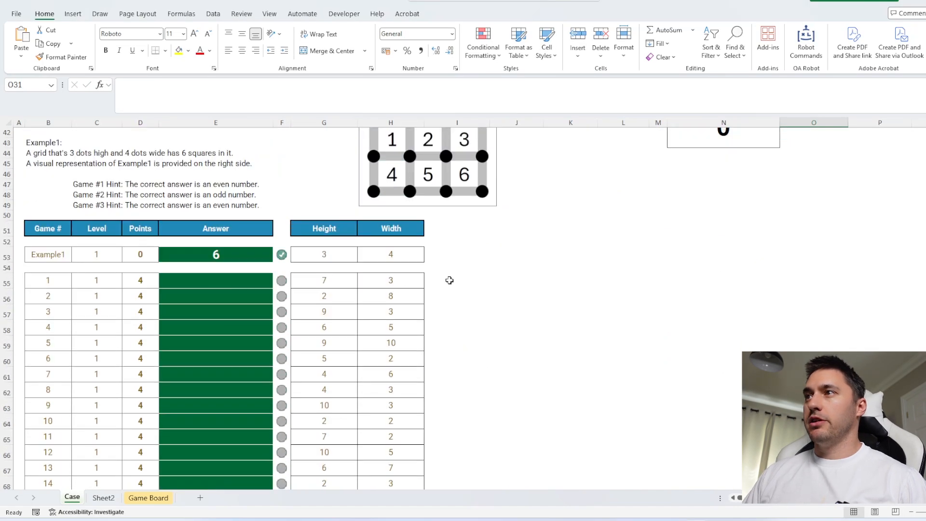
left_click_drag(448, 279, 573, 329)
type("1")
key("ctrl+Return")
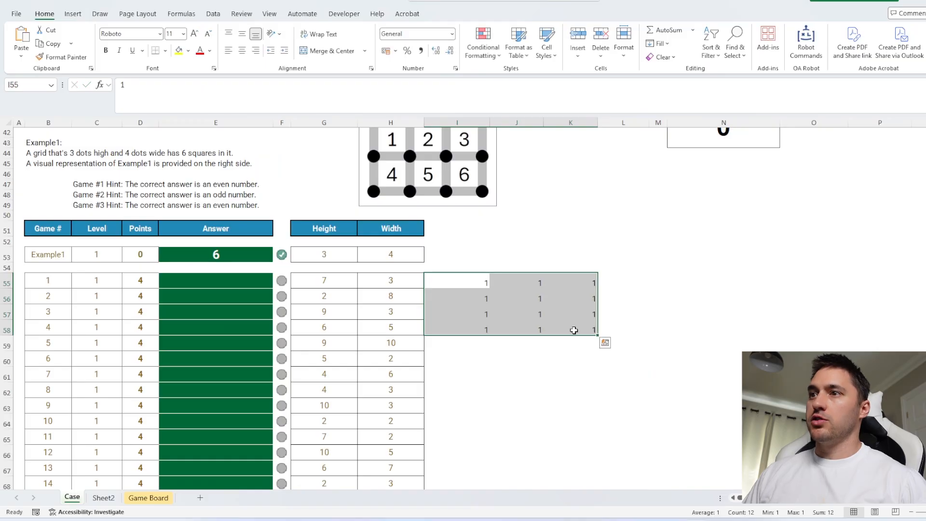
Check the CaseQuestions output on Sheet2 against the added cells and return to the Case sheet
left_click(103, 498)
left_click(71, 145)
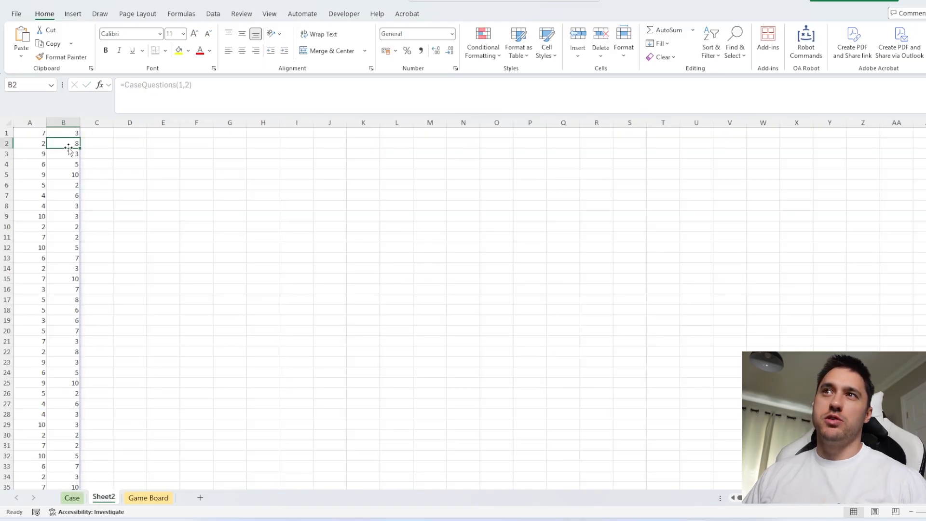
left_click(72, 497)
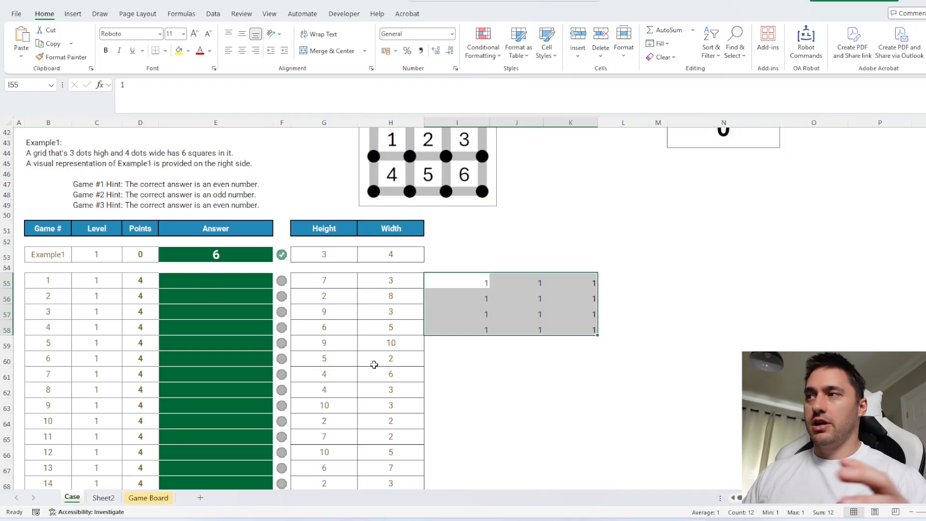
Clear the test values beside the Level 1 questions and fill I55:K59 with 1
left_click_drag(470, 279, 572, 334)
key("Delete")
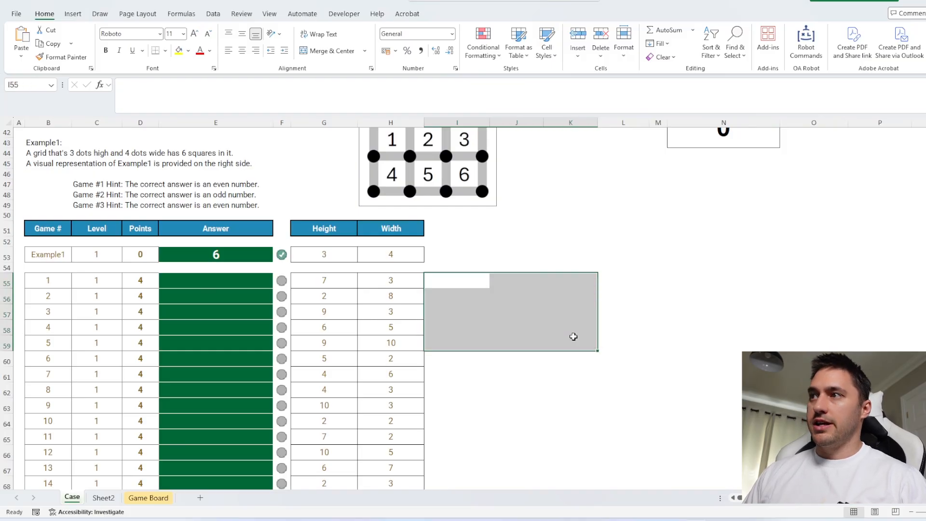
type("1")
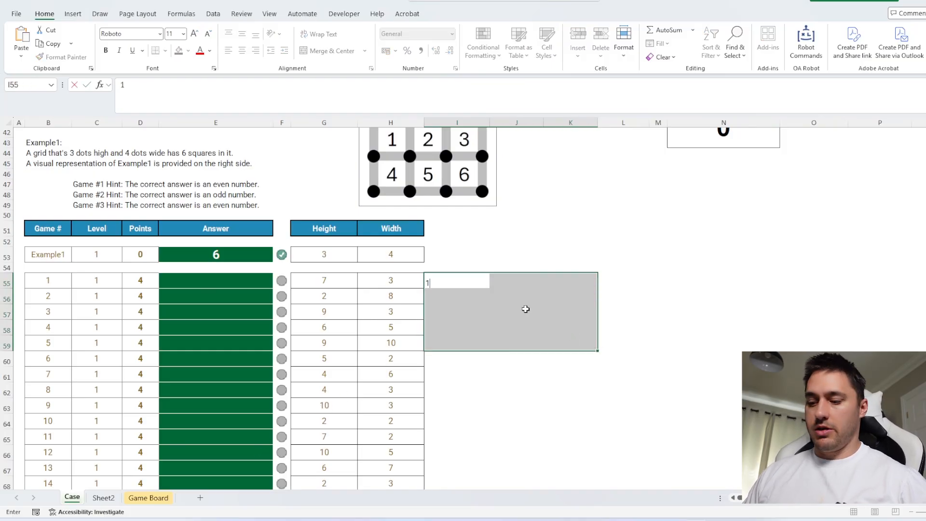
key("ctrl+Return")
Run the DataTable Setup macro for level ID 1
key("ctrl+shift+d")
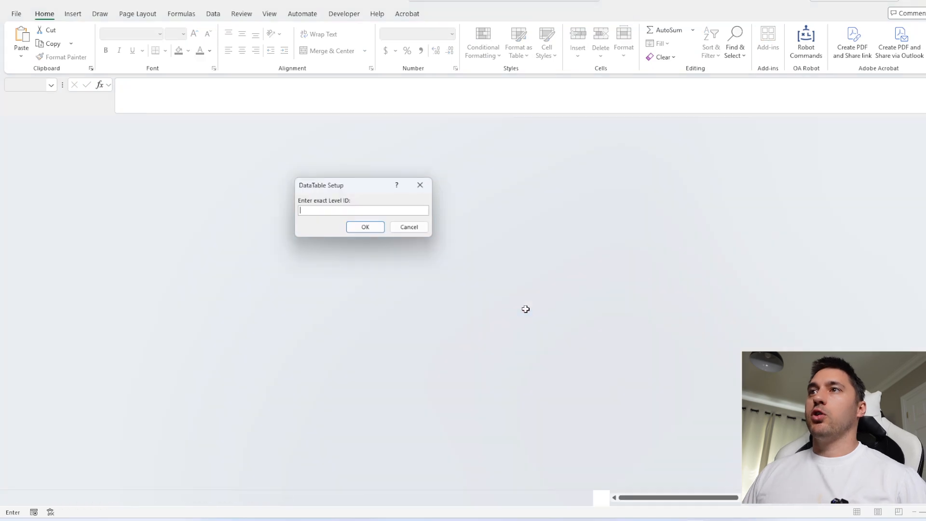
type("1")
key("Return")
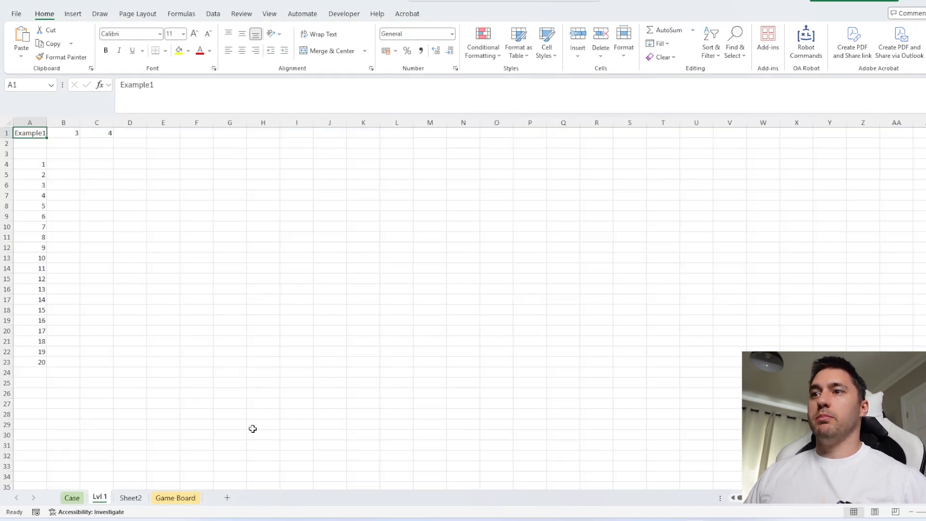
Compare the Example1 row on the Case sheet with the Lvl 1 sheet and inspect the lookup formula in B1
left_click(71, 499)
left_click(52, 253)
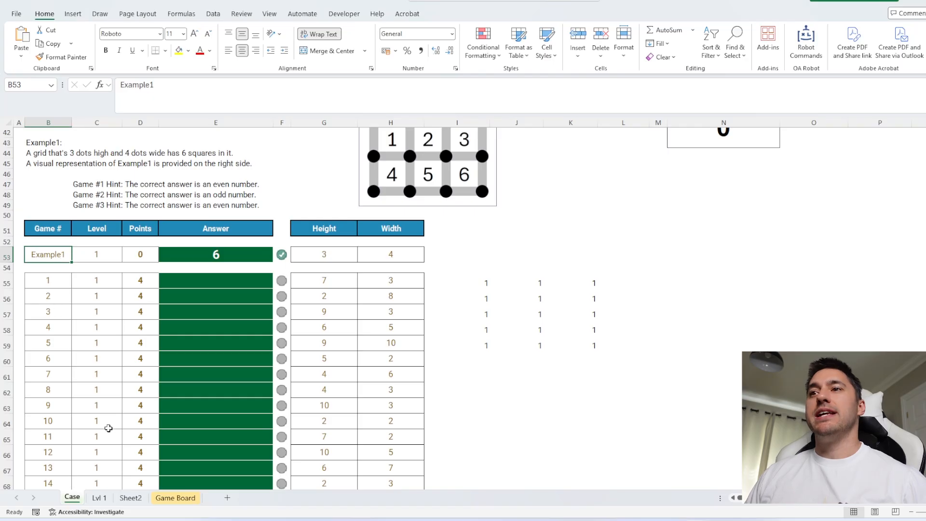
left_click(99, 498)
left_click(37, 165)
left_click(147, 165)
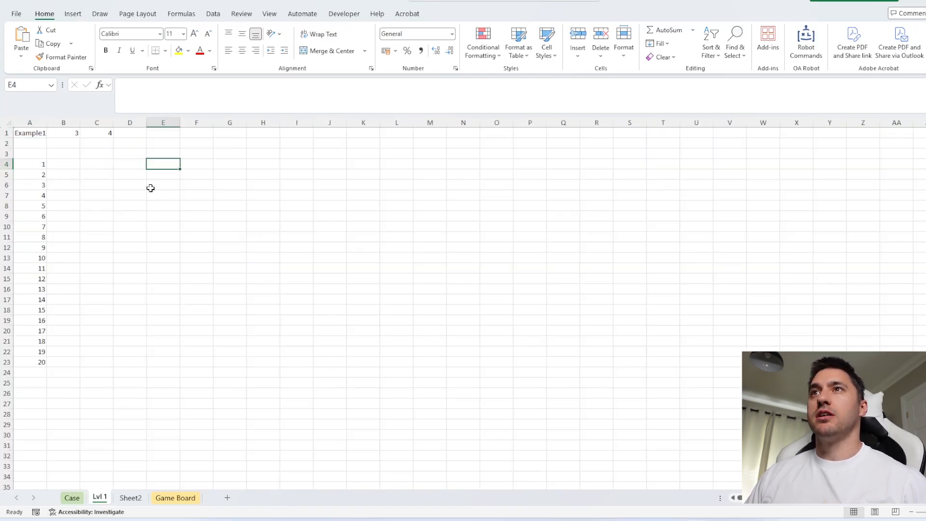
left_click_drag(128, 130, 198, 132)
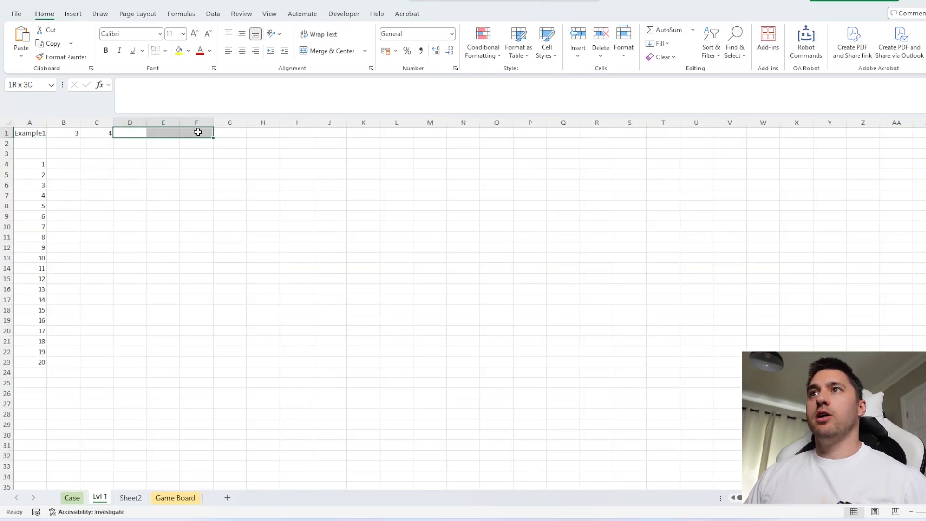
left_click(78, 133)
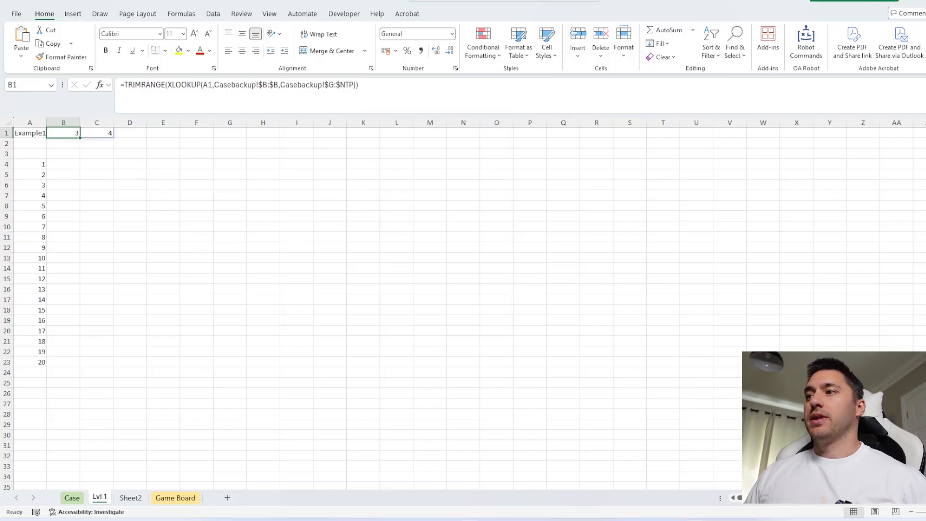
Switch to File Explorer to view the caseworking file in the RTLV folder, and return to the Lvl 1 sheet
key("alt+Tab")
left_click(229, 159)
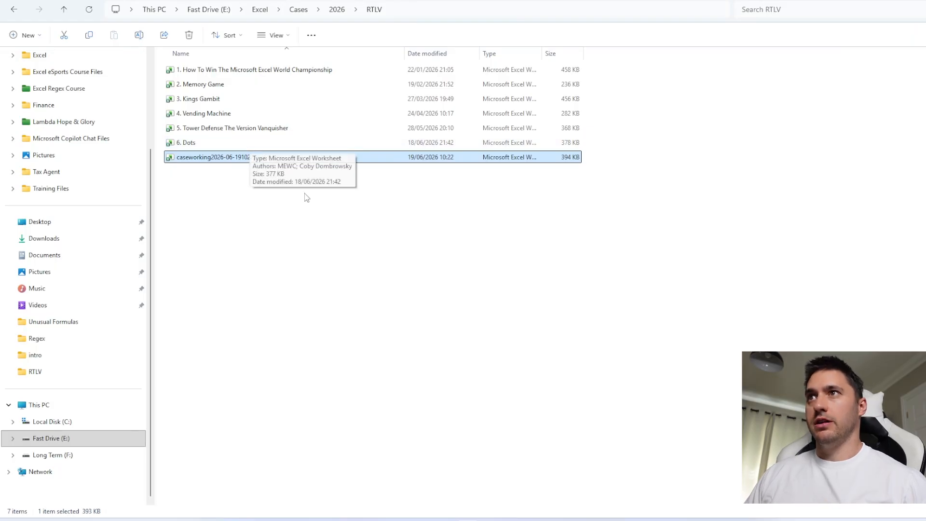
key("alt+Tab")
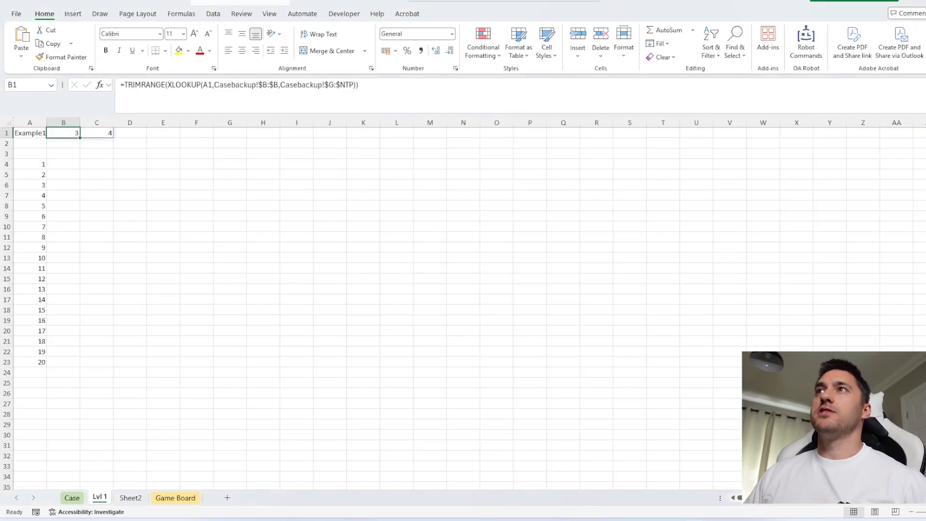
left_click(237, 184)
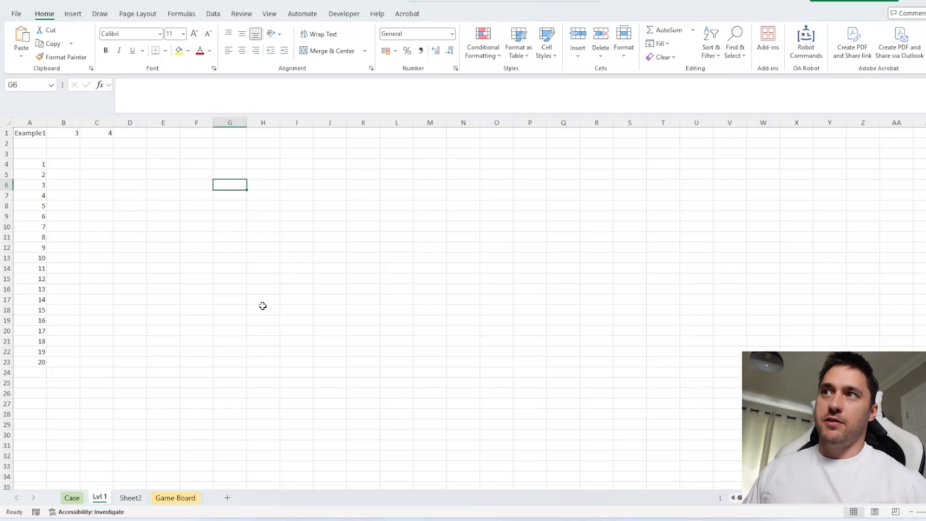
Fill the range F8:H14 on the Lvl 1 sheet with 1 as sample workings
left_click_drag(192, 206, 280, 270)
type("1")
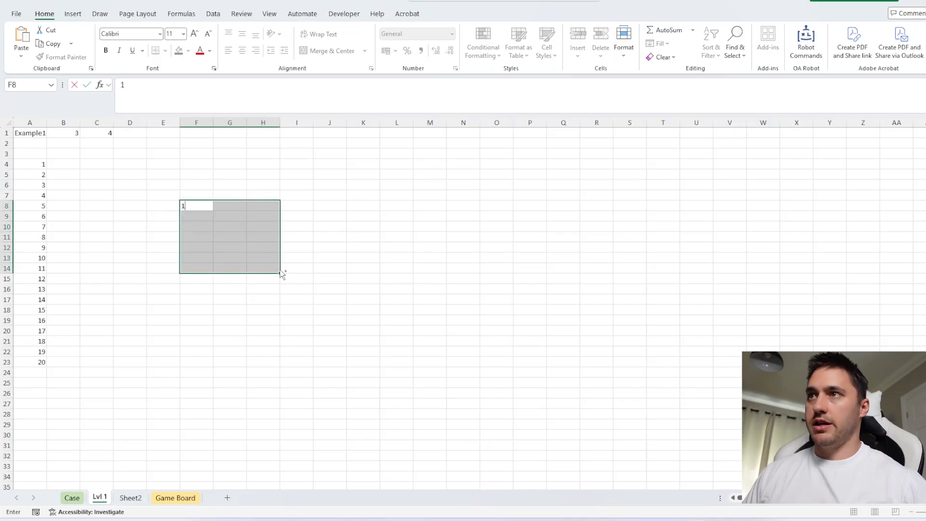
key("ctrl+Return")
left_click(391, 256)
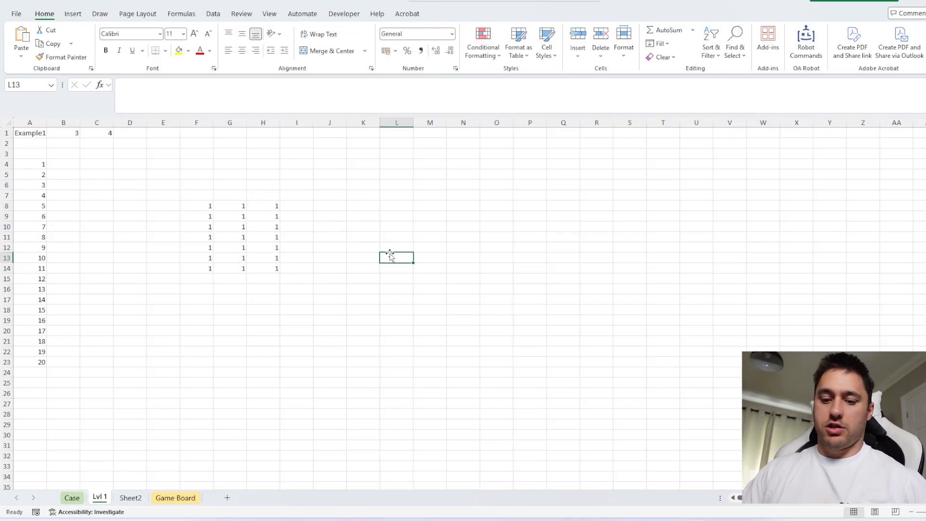
Run the DataTable Setup macro for level ID 2 and check the game numbers in column A
key("ctrl+shift+d")
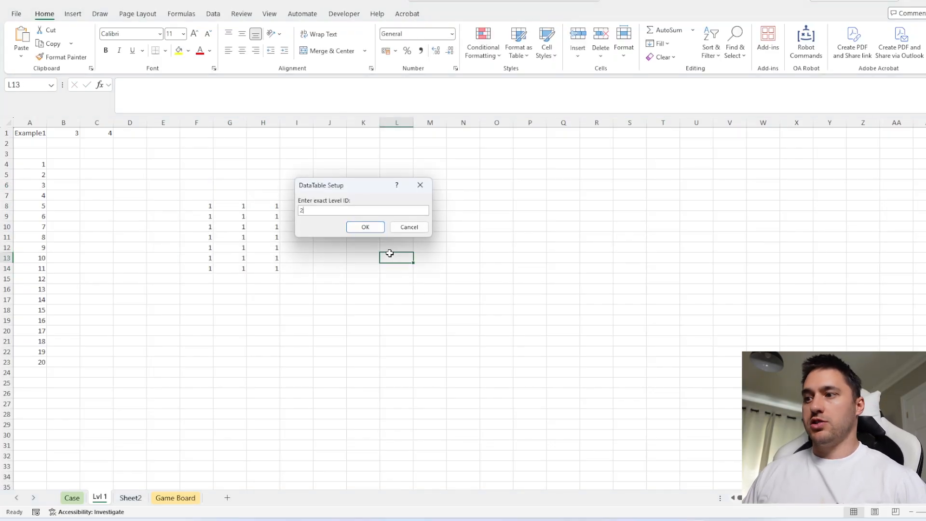
key("Return")
left_click_drag(35, 165, 37, 353)
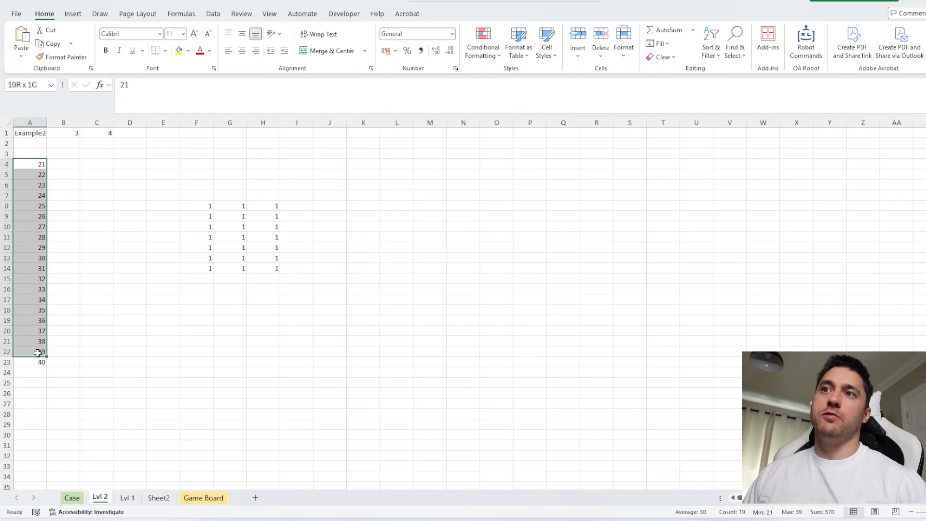
Inspect the Example2 label, the lookup formula in B1 and the carried-over block of ones on the Lvl 2 sheet
left_click(38, 134)
left_click(84, 134)
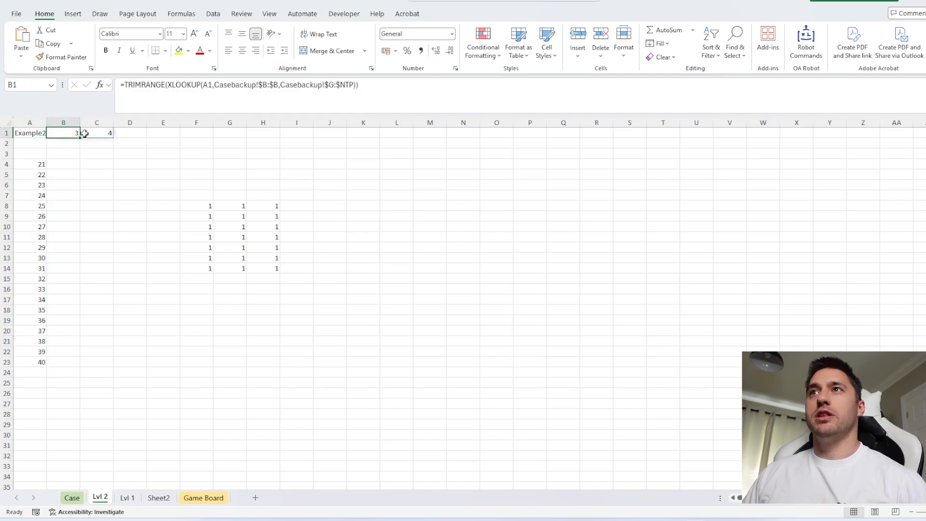
left_click(96, 134)
left_click(39, 135)
left_click(70, 135)
left_click(223, 210)
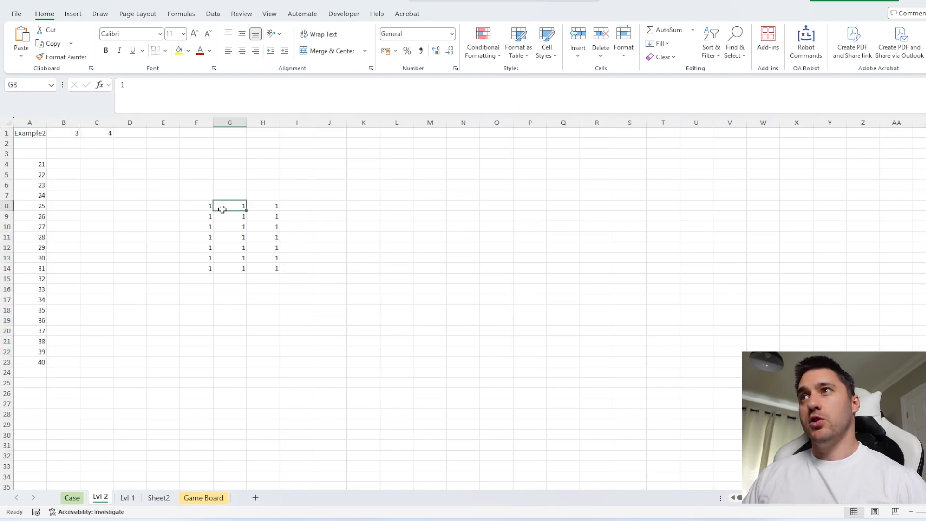
Enter =SUM(G9:H12) in cell M10 of the Lvl 2 sheet
left_click(418, 227)
type("=sum(")
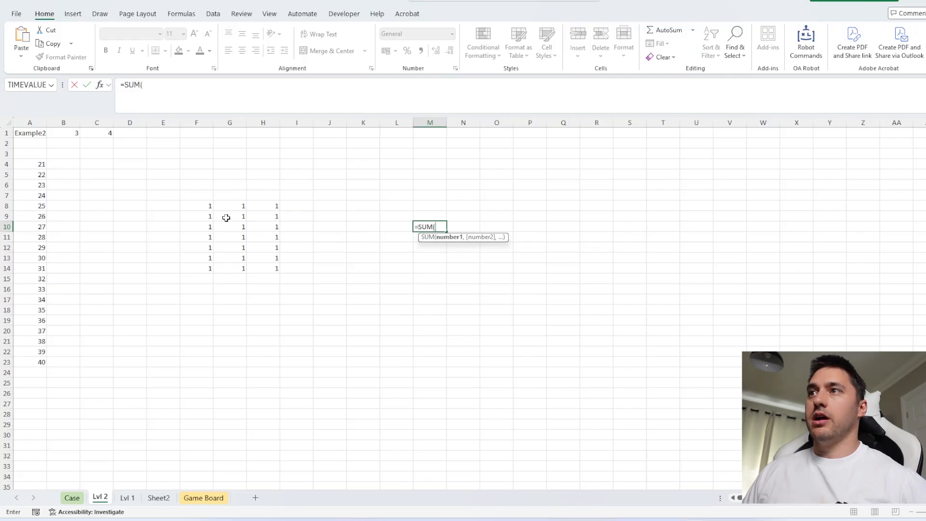
left_click_drag(226, 217, 217, 245)
key("Return")
key("Up")
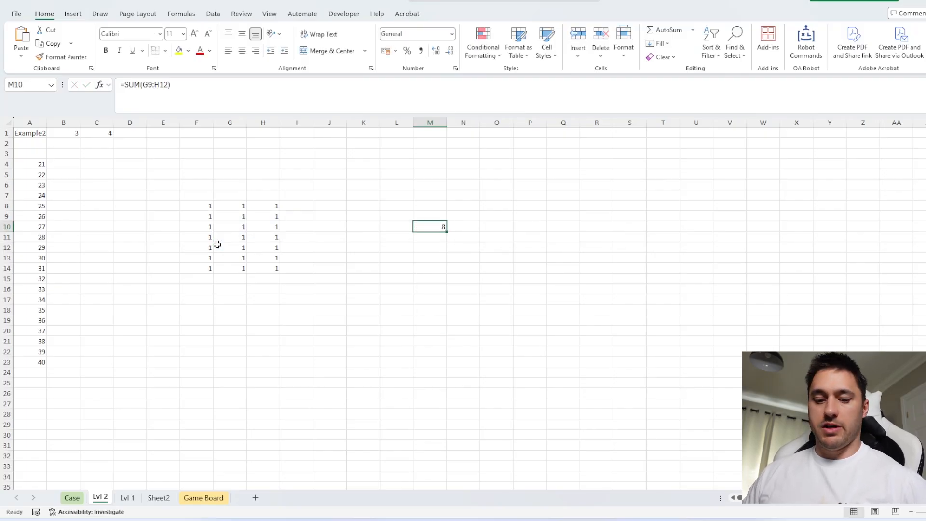
Run the data table macro on M10 of the Lvl 2 sheet to fill B3:B23 with the formula's result per game
key("ctrl+shift+d")
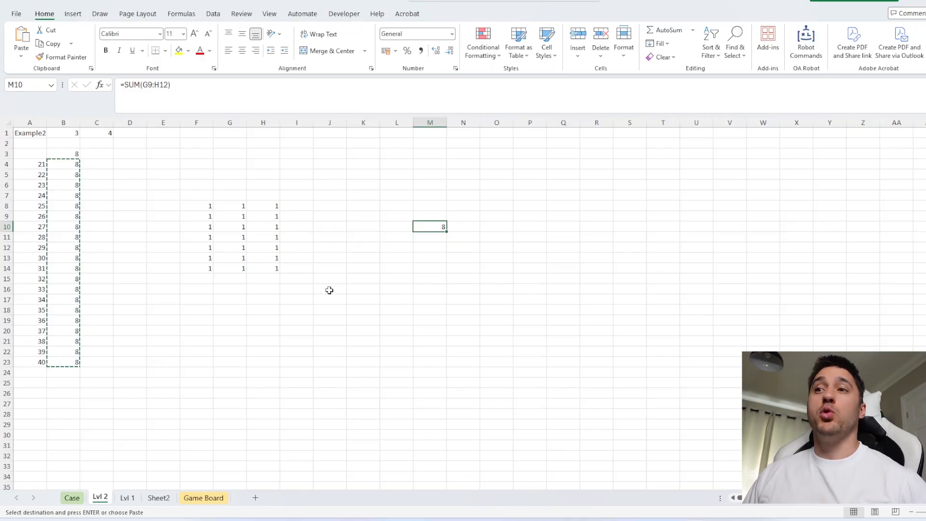
Delete the Lvl 1, Lvl 2 and Sheet2 worksheets, keeping only the Case and Game Board sheets
right_click(126, 499)
left_click(170, 358)
left_click(518, 275)
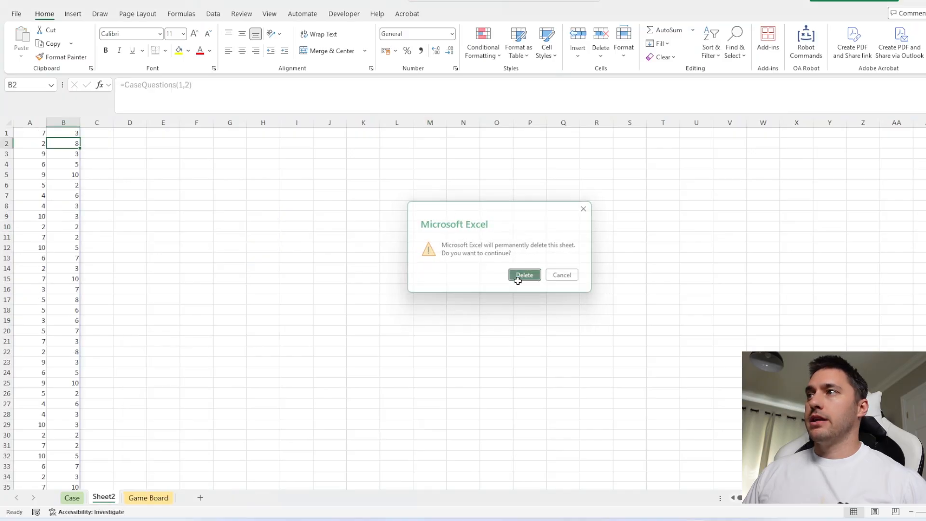
right_click(108, 497)
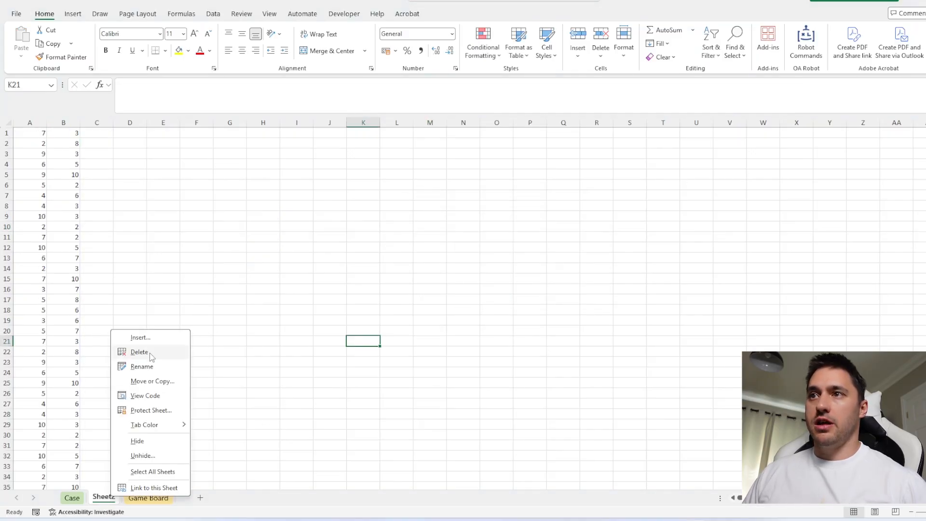
left_click(140, 355)
left_click(523, 275)
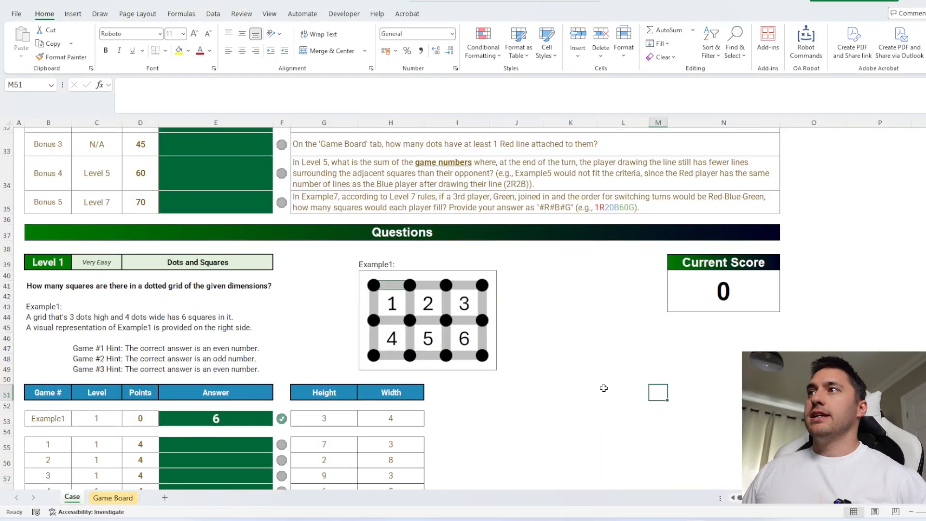
Answer Level 1 by entering =(G55-1)*(H55-1) in E55 of the Case sheet and filling it down through game 20
scroll(599, 391, "down", 4)
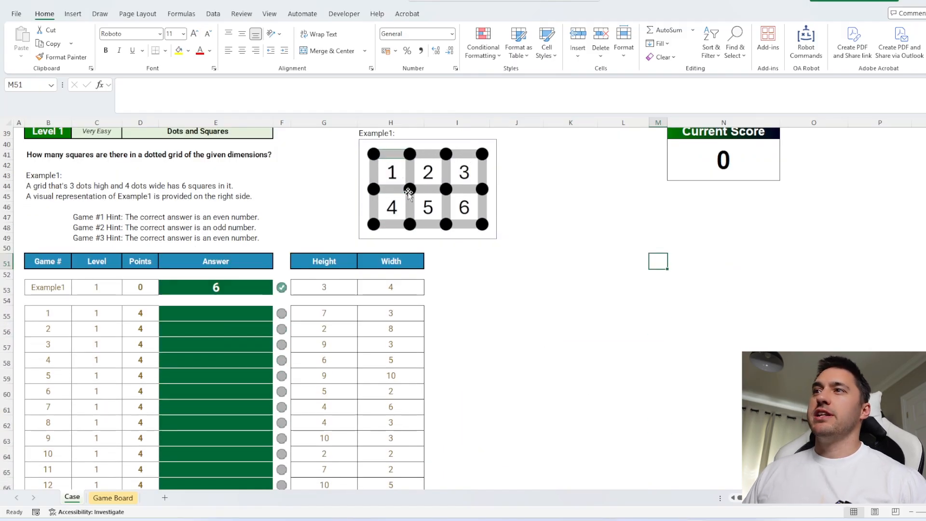
left_click(235, 312)
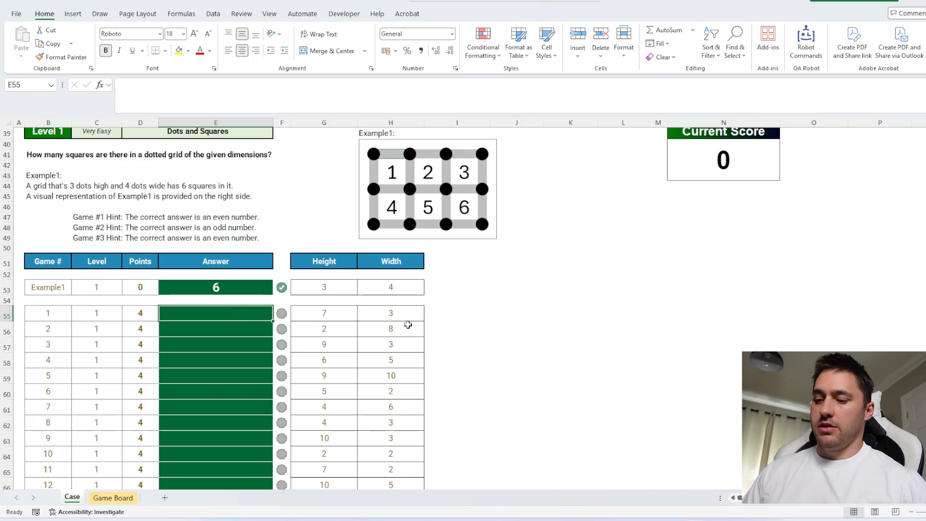
type("=(")
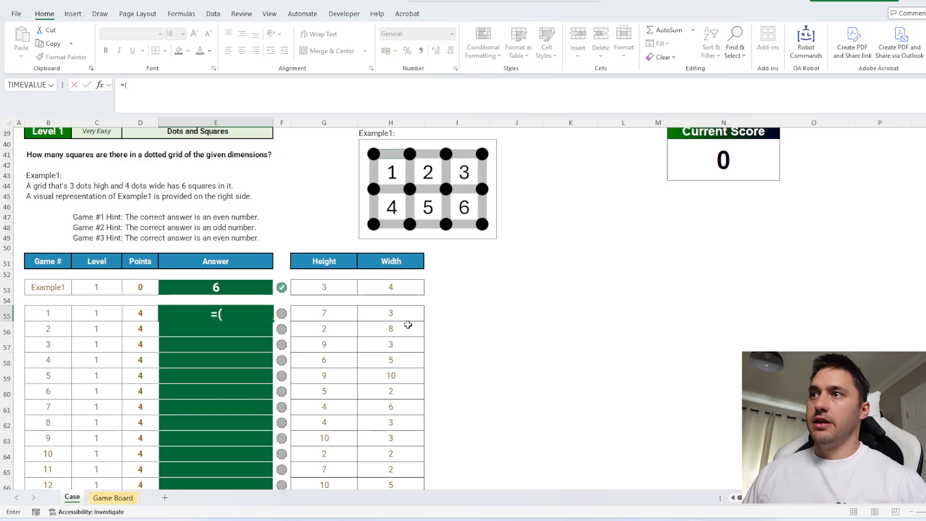
left_click(345, 318)
type("-1")
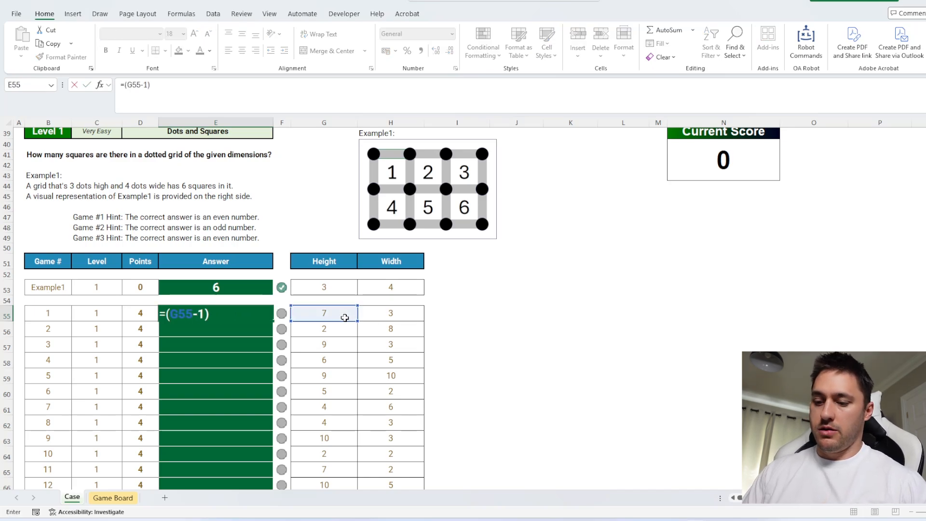
type(")*")
left_click(375, 314)
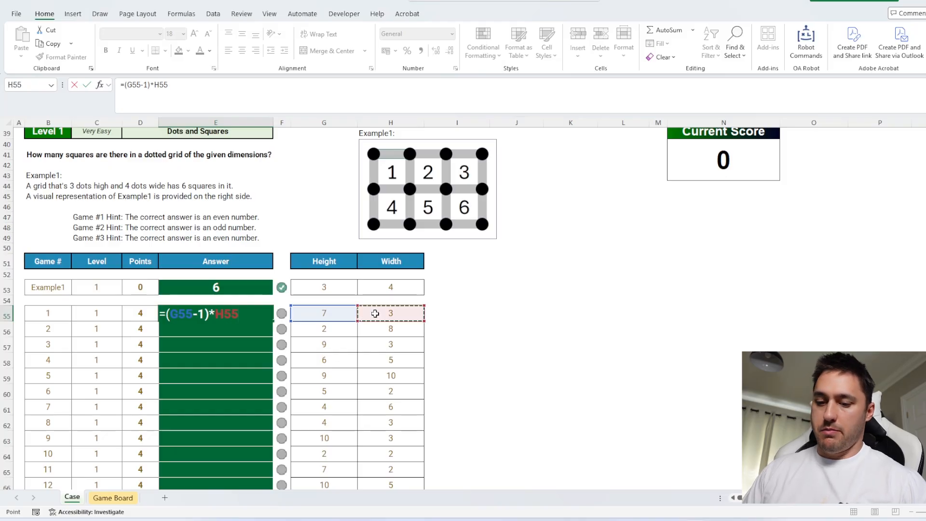
type("-1)")
left_click(156, 85)
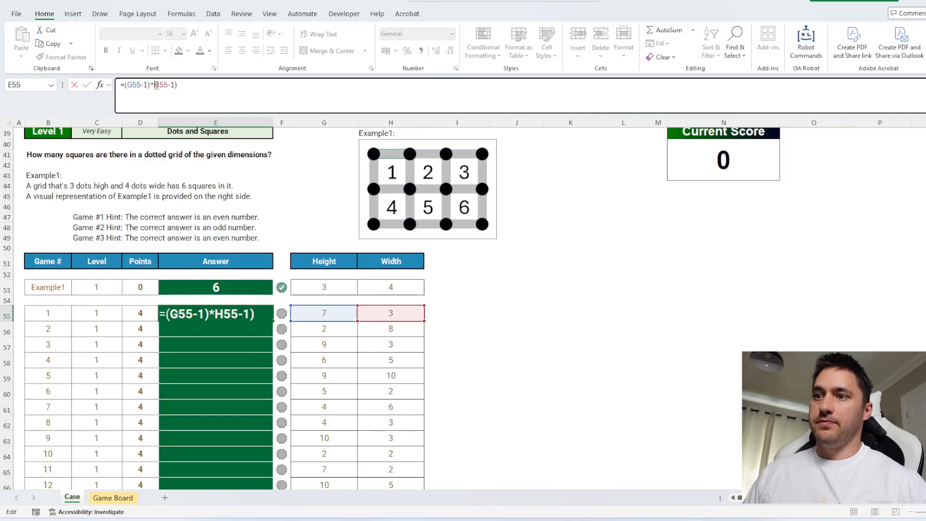
type("(")
key("Return")
key("Up")
double_click(273, 322)
Circle the first and second dot rows and the first dot column of the Example2 grid in red ink
scroll(366, 312, "down", 10)
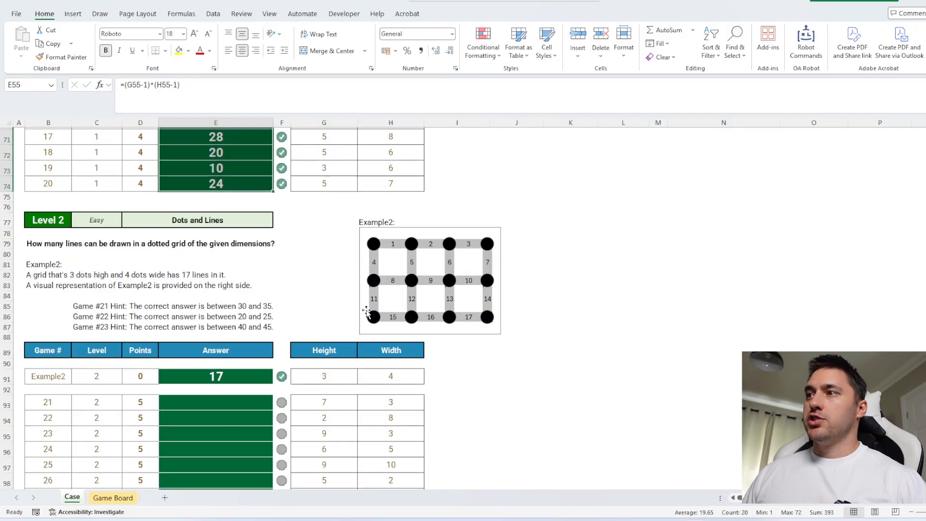
left_click(100, 14)
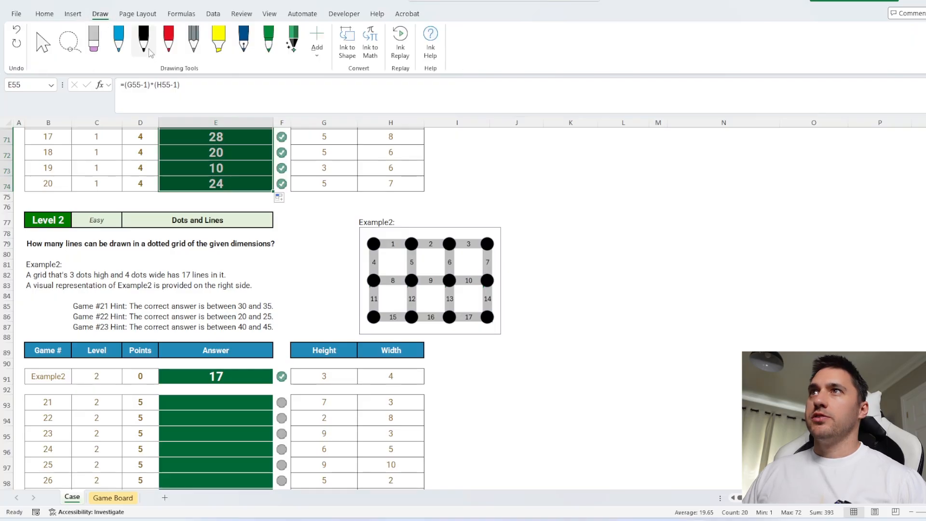
left_click(169, 41)
mouse_move(366, 236)
left_mouse_down()
mouse_move(475, 233)
mouse_move(500, 250)
mouse_move(417, 259)
mouse_move(357, 248)
mouse_move(375, 239)
left_mouse_up()
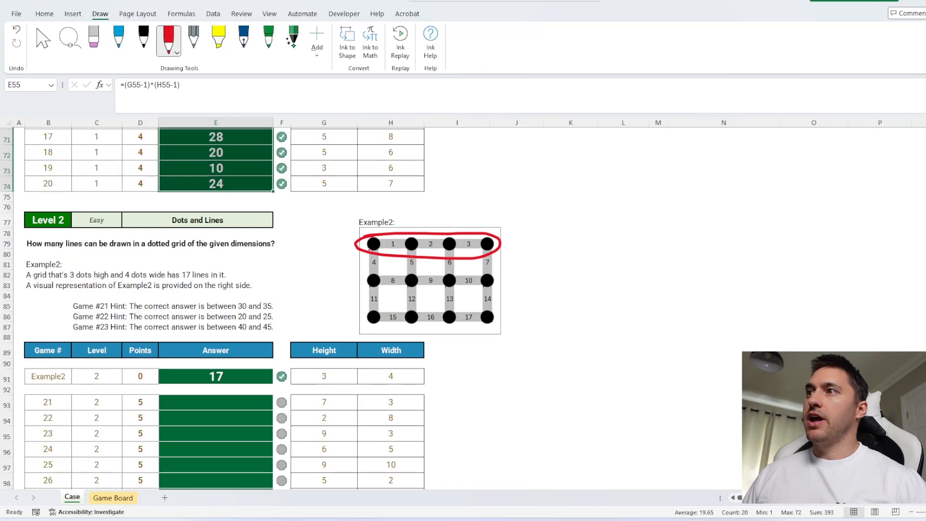
mouse_move(371, 272)
left_mouse_down()
mouse_move(501, 270)
mouse_move(411, 296)
mouse_move(365, 273)
left_mouse_up()
mouse_move(361, 230)
left_mouse_down()
mouse_move(357, 262)
mouse_move(390, 309)
mouse_move(373, 234)
left_mouse_up()
key("Escape")
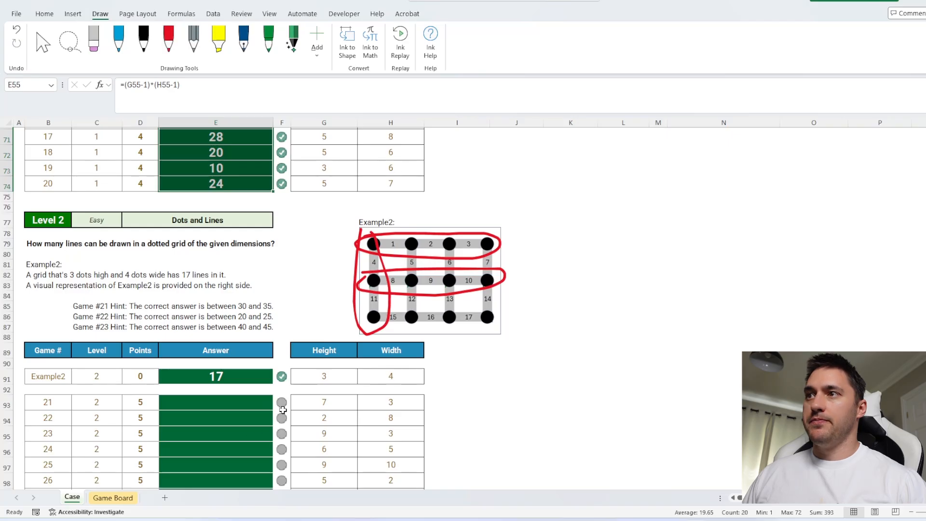
Answer Level 2 by entering =G93*(H93-1)+H93*(G93-1) in E93 and filling it down through game 40
left_click(244, 408)
scroll(362, 413, "down", 1)
type("=")
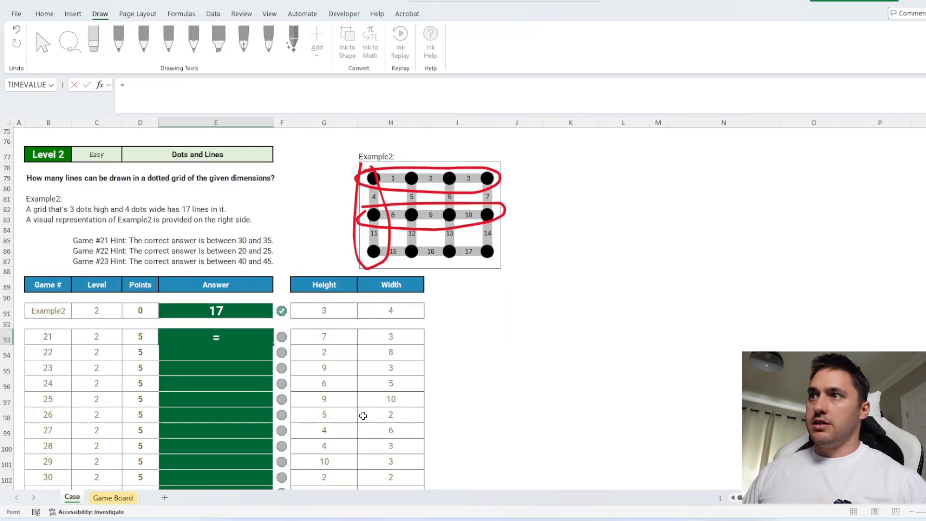
key("Right")
key("Right")
type("*")
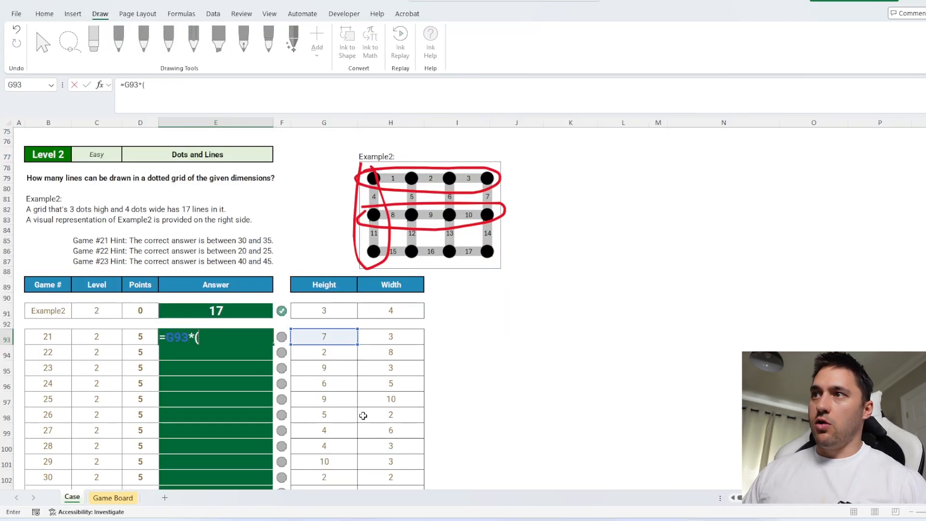
type("(")
left_click(386, 342)
type("-1)+")
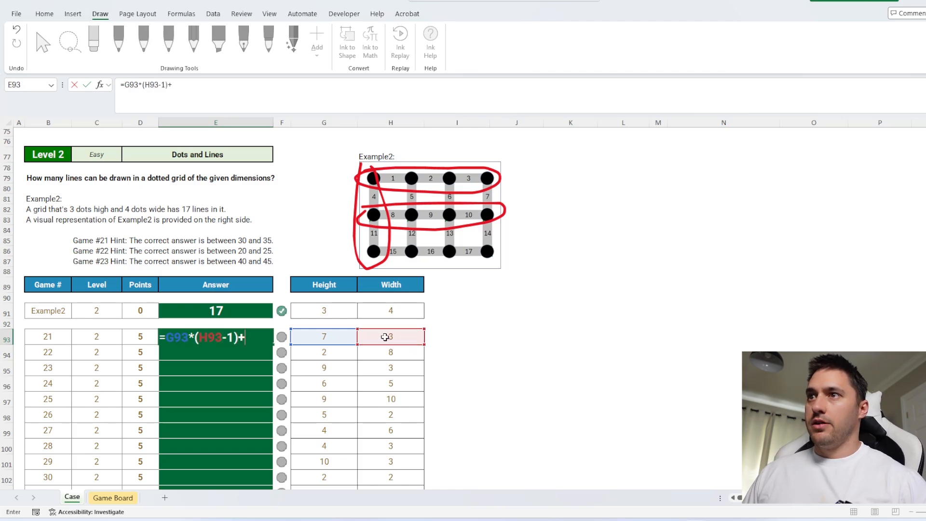
left_click(386, 337)
type("*")
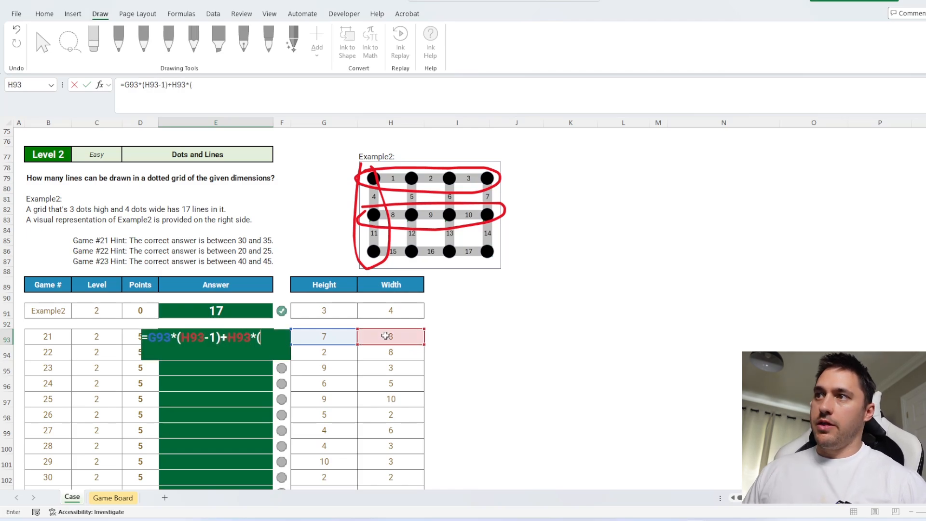
left_click(338, 339)
type("-1)")
key("ctrl+Return")
double_click(273, 343)
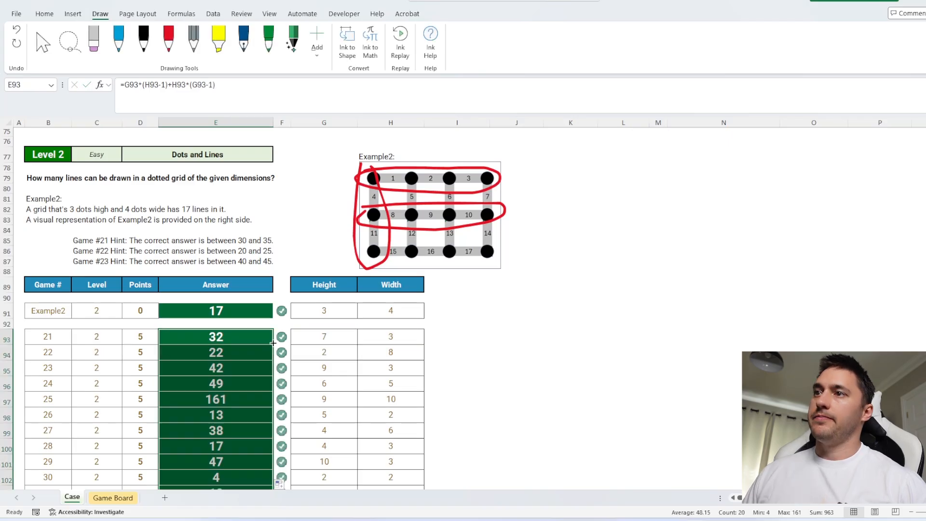
Copy the game 40 line formula from E112 into I112 and check its cell references
scroll(436, 384, "down", 1)
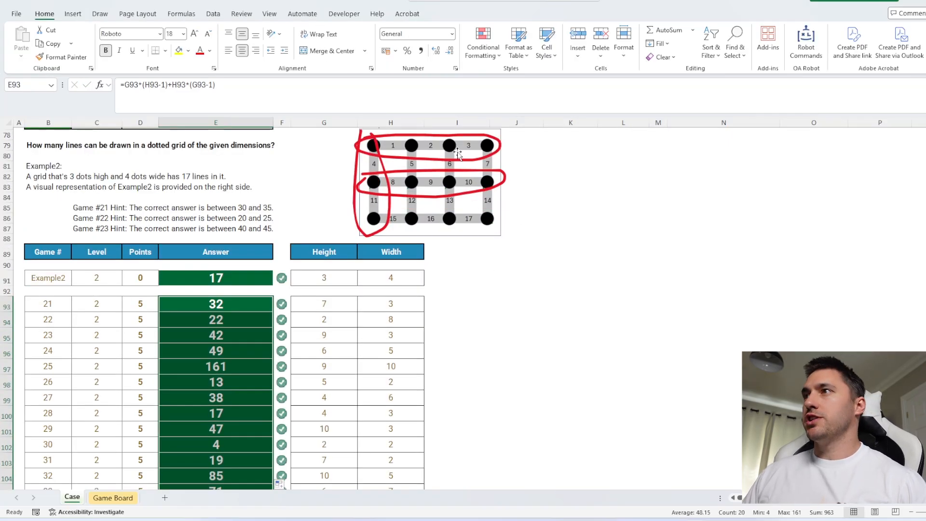
scroll(486, 352, "down", 6)
left_click(234, 374)
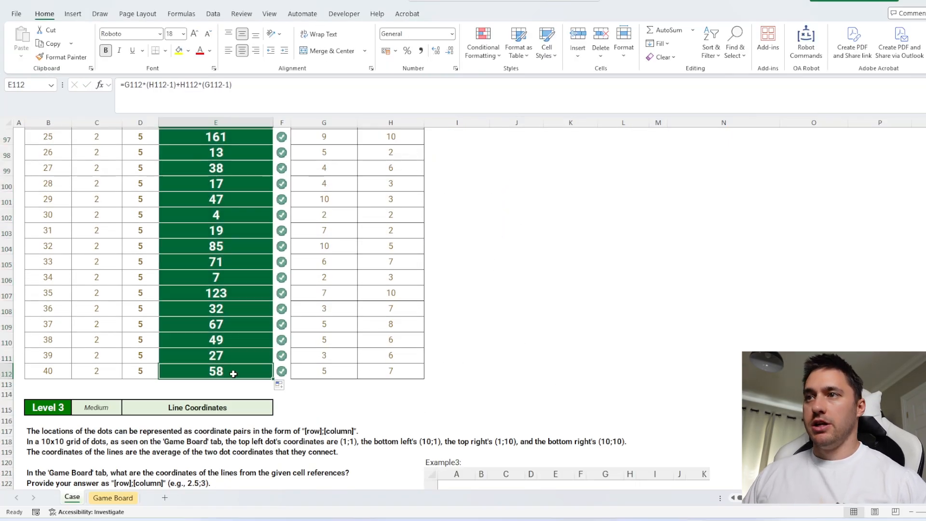
key("ctrl+c")
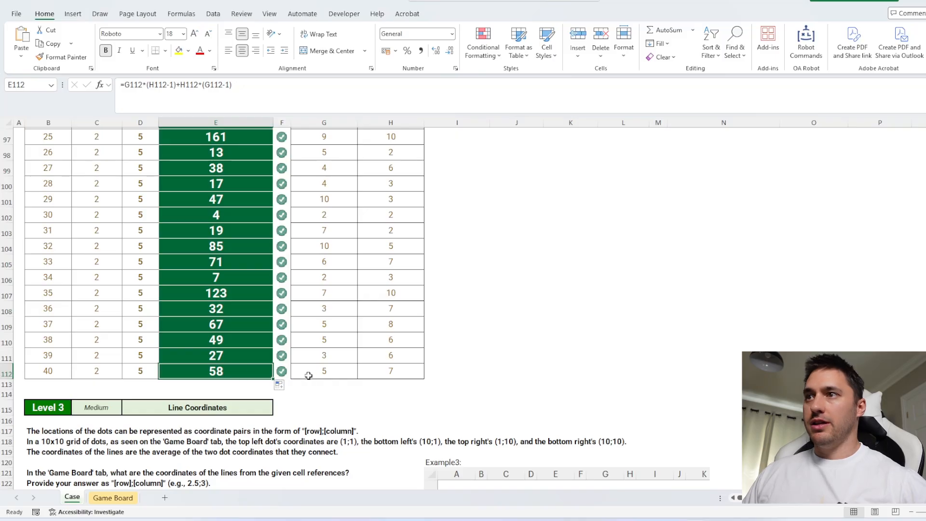
left_click(439, 369)
key("ctrl+v")
double_click(438, 369)
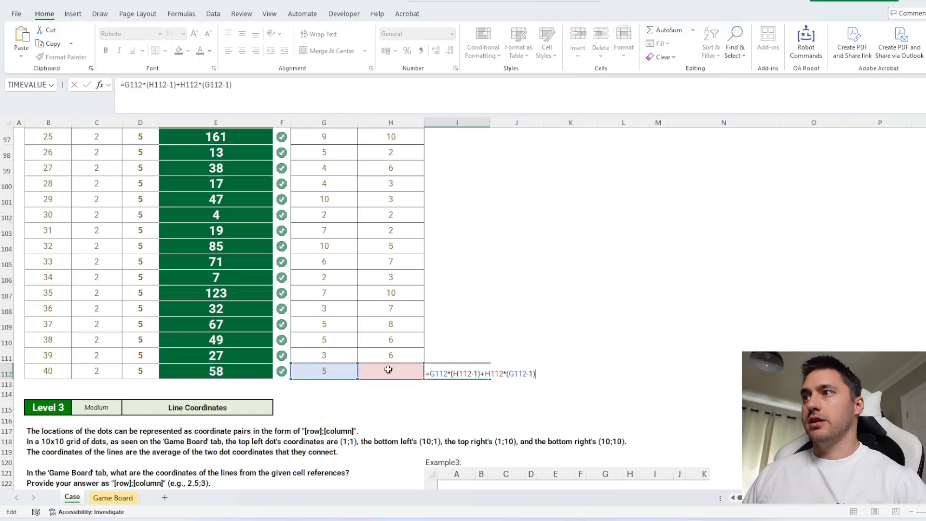
key("Escape")
Enter 10 in both G113 and H113 and extend the line formula from I112 to I113
left_click_drag(343, 383, 378, 384)
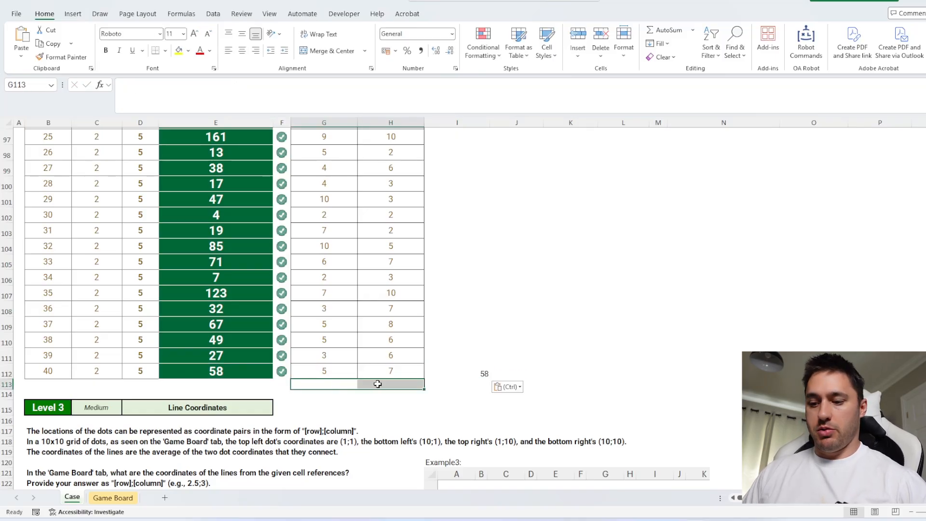
type("10")
key("ctrl+Return")
left_click(484, 375)
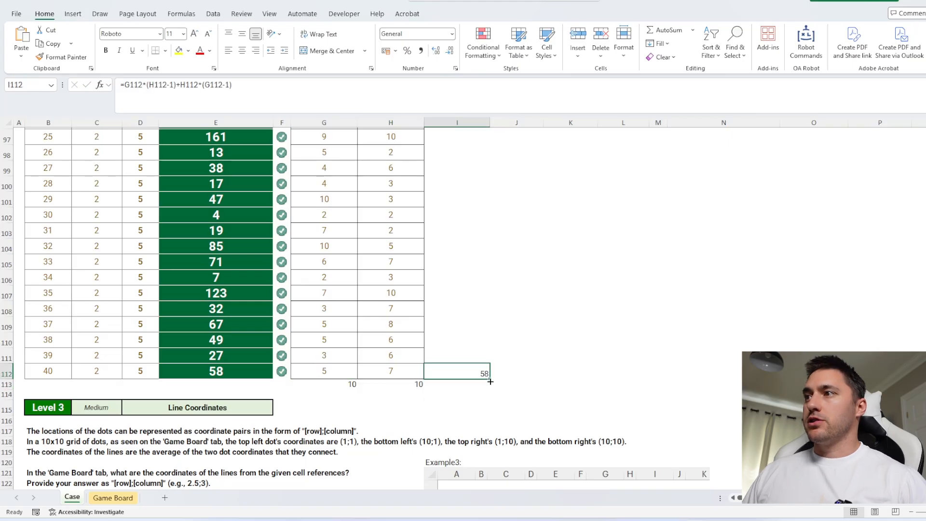
left_click_drag(490, 378, 489, 386)
left_click(478, 385)
Enter 4 in G114 and H114 for the removed section in the Bonus 1 question, and extend the line formula to I114
scroll(487, 372, "up", 20)
scroll(487, 372, "down", 5)
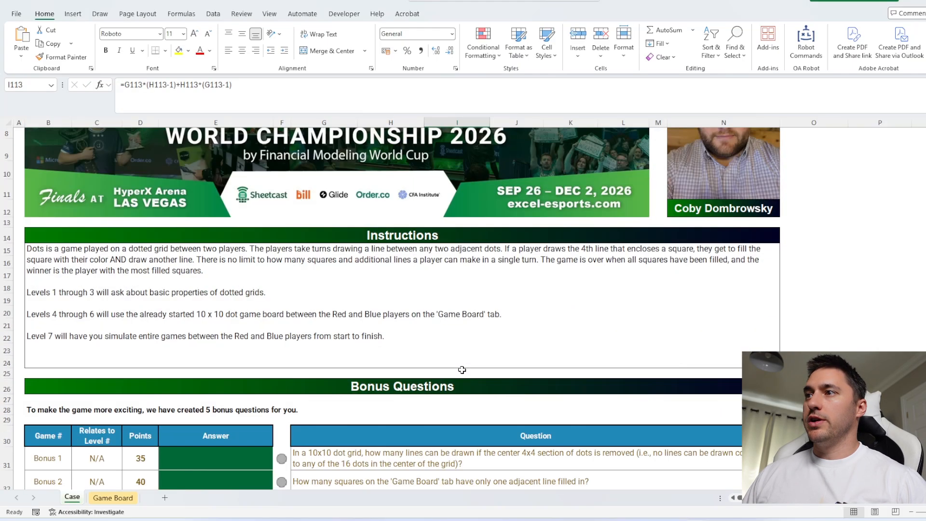
left_click(447, 322)
scroll(499, 374, "down", 1)
scroll(492, 366, "down", 20)
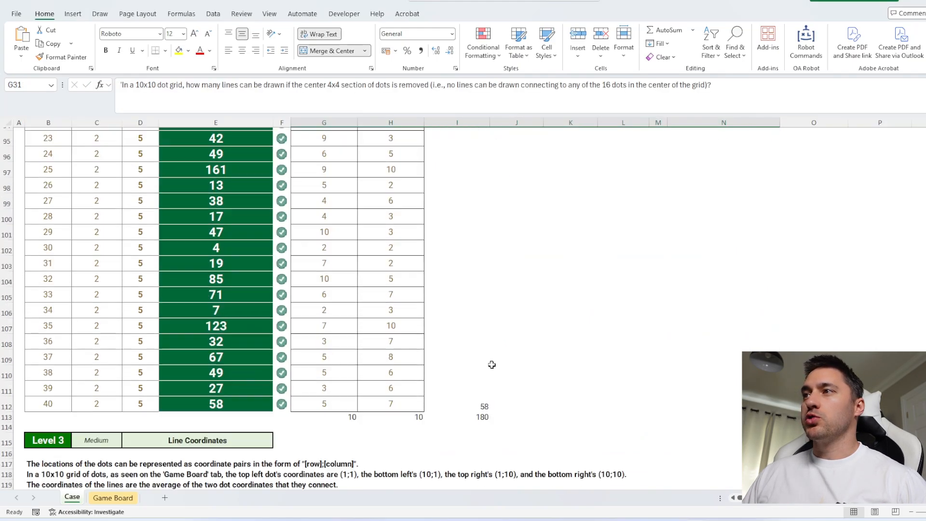
scroll(490, 367, "up", 3)
left_click_drag(348, 267, 372, 264)
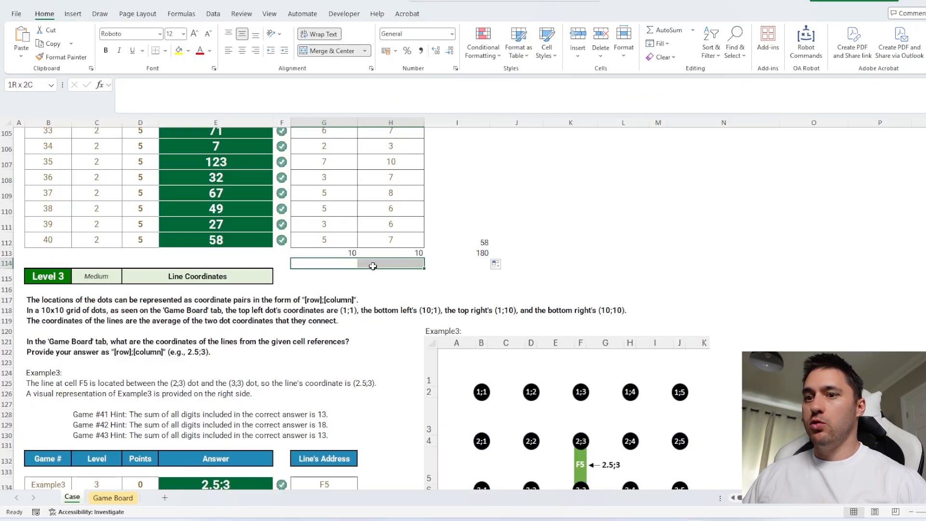
type("4")
key("ctrl+Return")
left_click(487, 254)
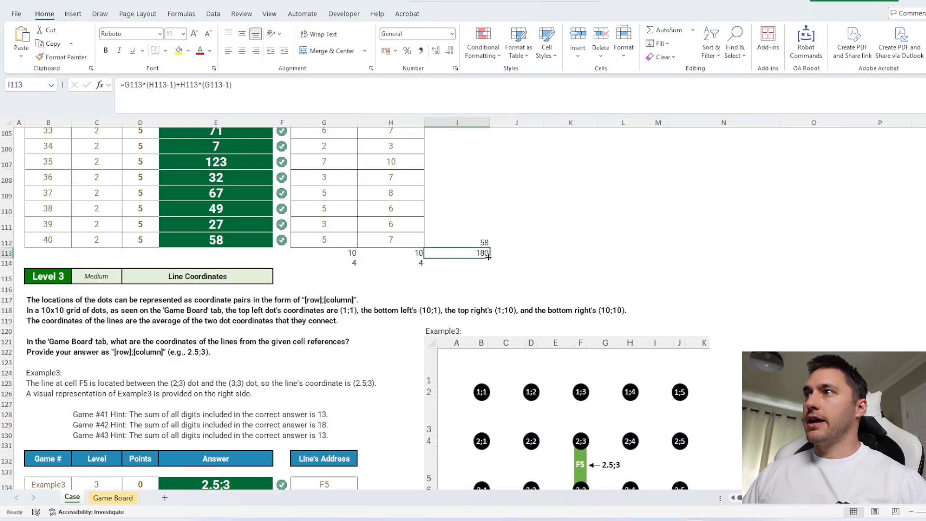
double_click(491, 258)
key("Down")
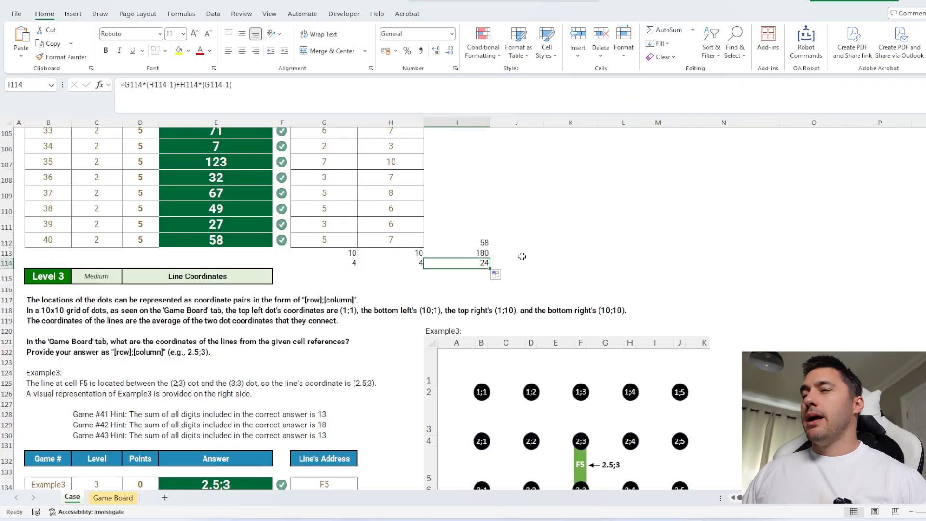
Check the dot grid on the Game Board sheet, and in J114 of the Case sheet subtract I114 from I113
left_click(571, 250)
left_click(659, 188)
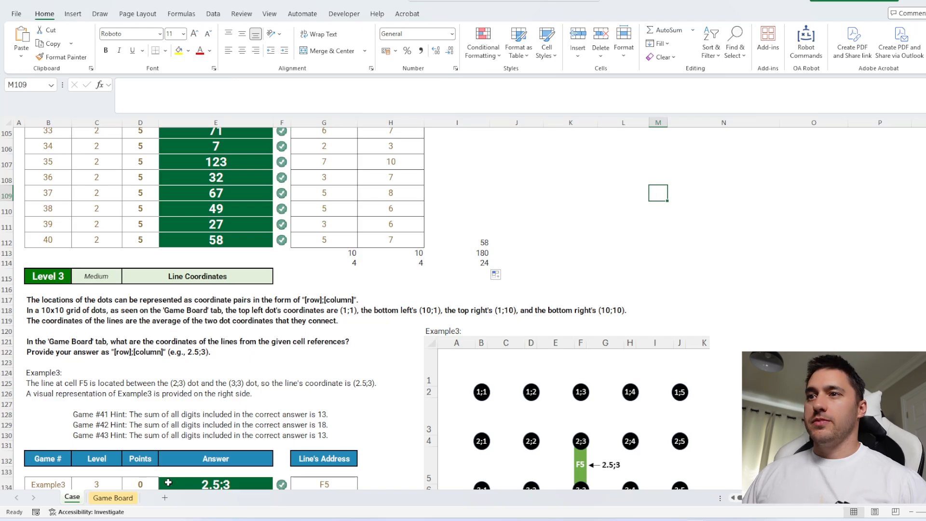
left_click(113, 497)
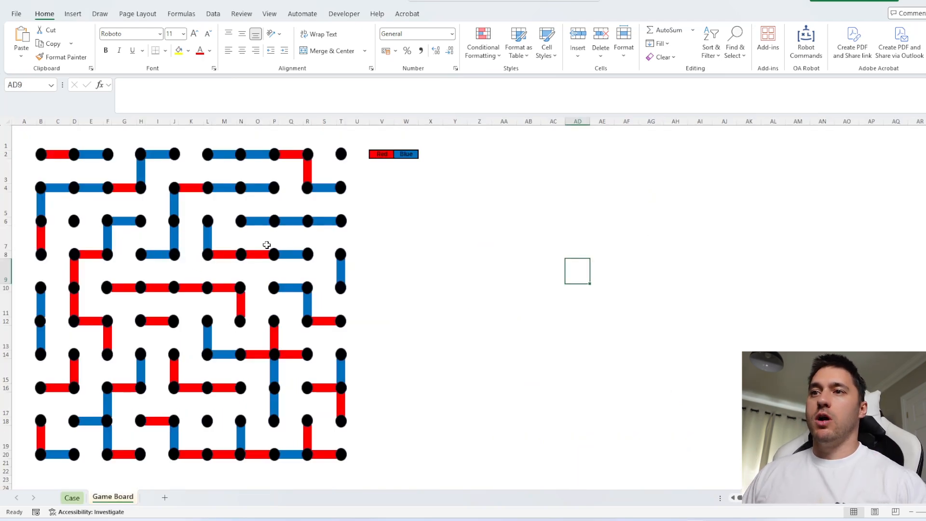
left_click(72, 498)
left_click(538, 263)
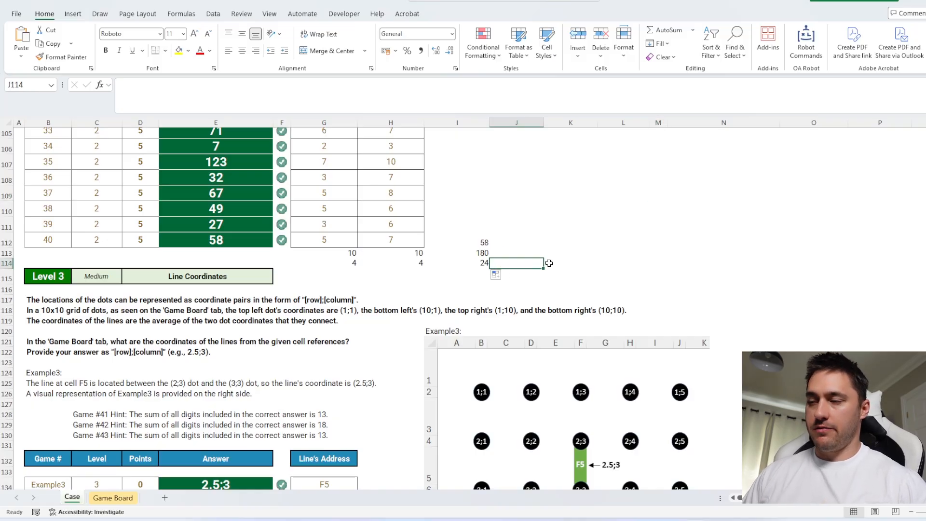
type("=")
left_click(480, 252)
type("-")
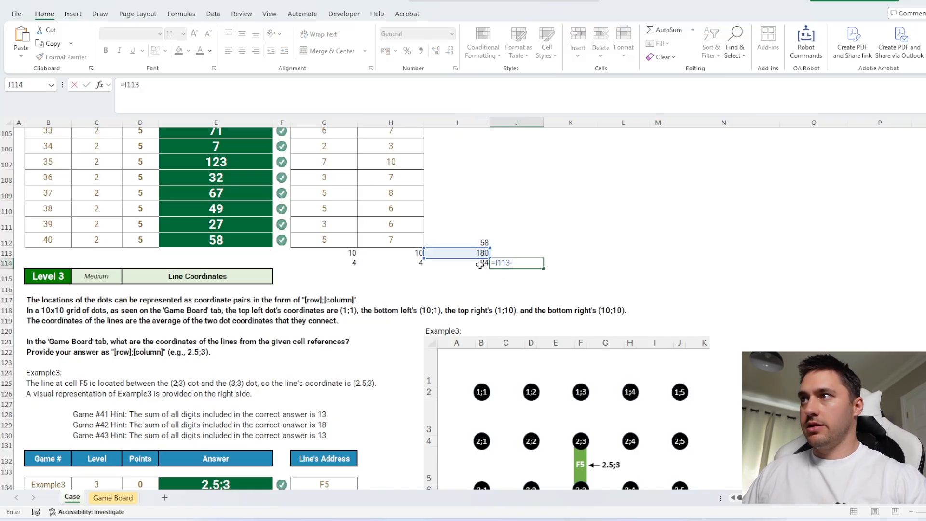
left_click(480, 263)
key("Return")
key("Up")
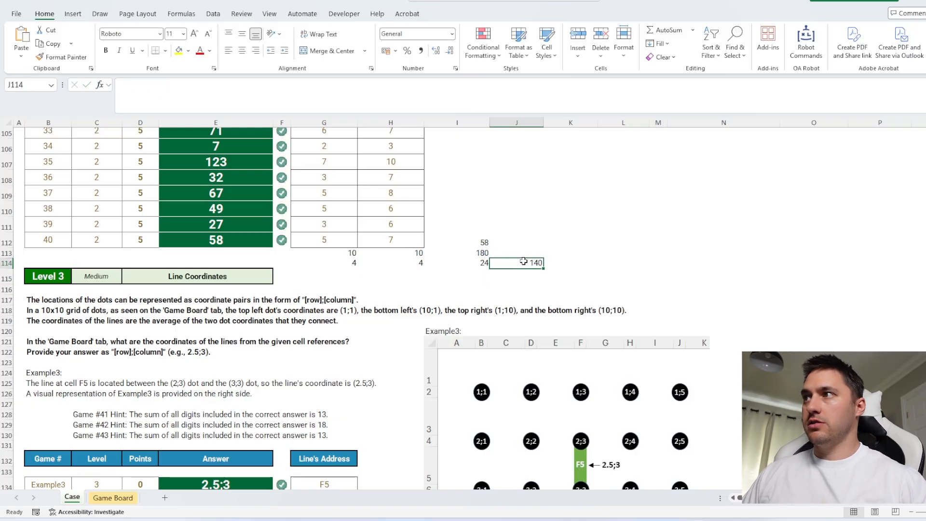
Copy the result from J114 into the Bonus 1 answer cell E31
key("ctrl+c")
scroll(335, 293, "up", 20)
scroll(335, 292, "down", 2)
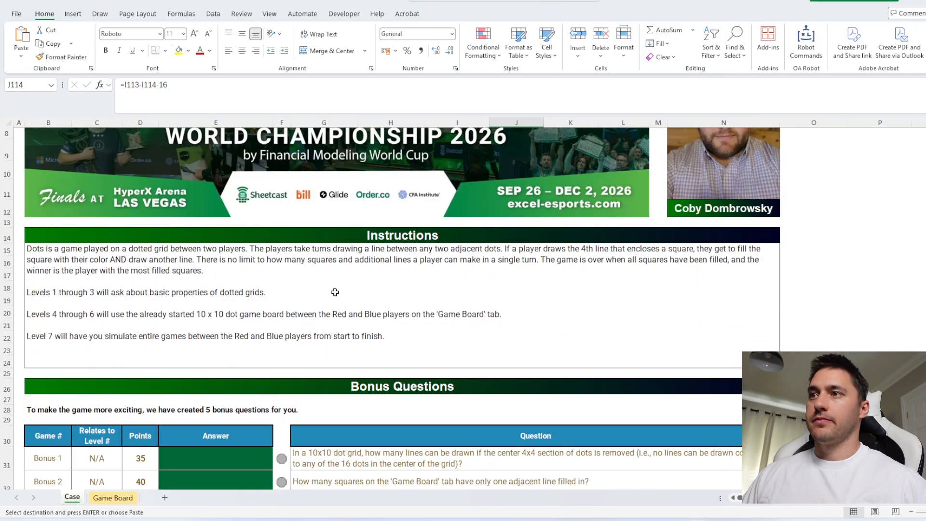
left_click(223, 461)
key("ctrl+v")
scroll(219, 434, "down", 6)
Read the Bonus 2 and Bonus 3 questions, and view the Game Board sheet they refer to
left_click(225, 245)
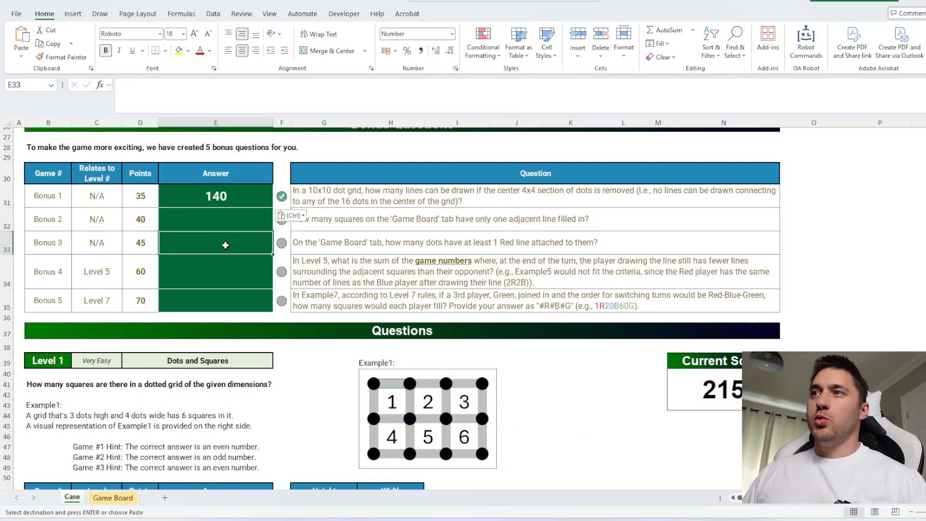
left_click(228, 262)
left_click_drag(236, 224, 499, 245)
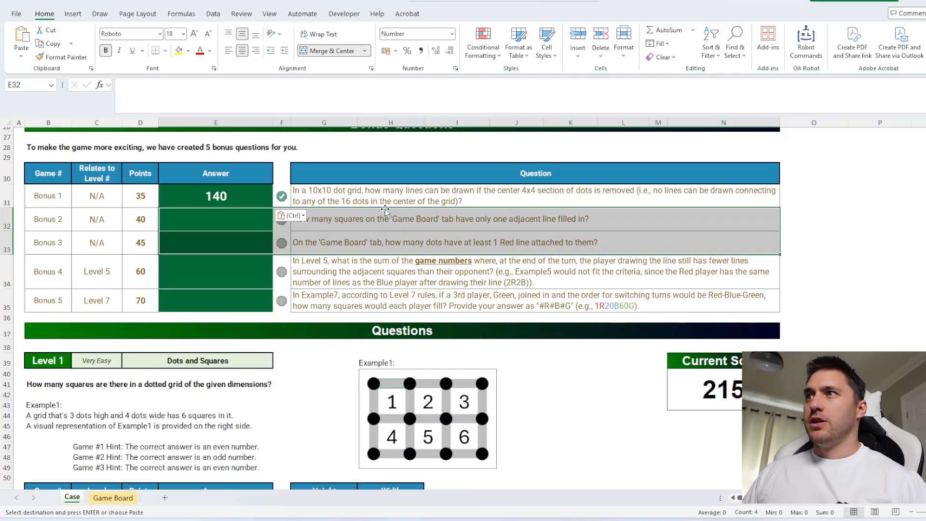
left_click(360, 223)
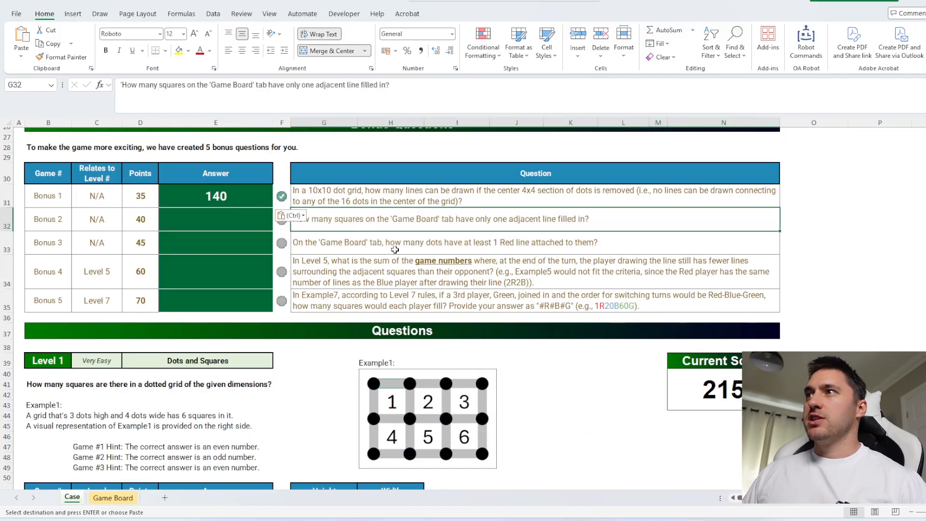
left_click(113, 498)
left_click(218, 209)
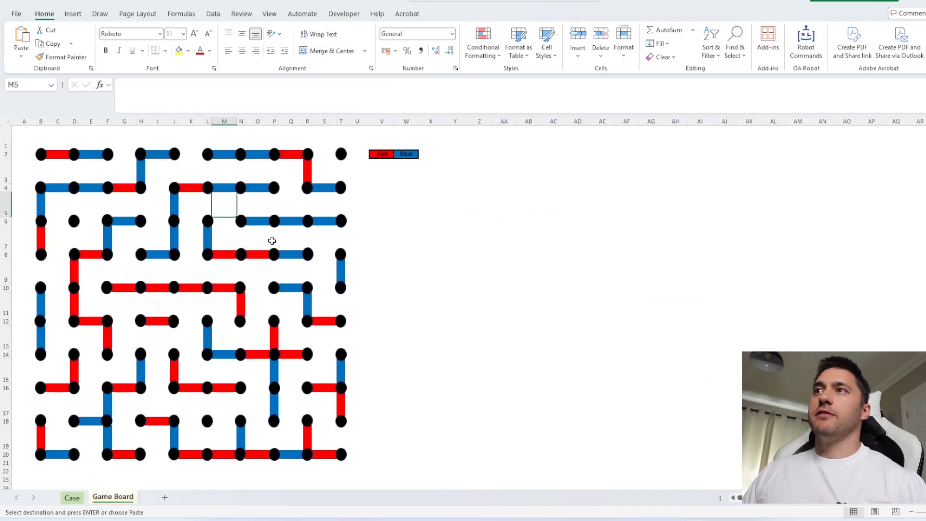
left_click(179, 50)
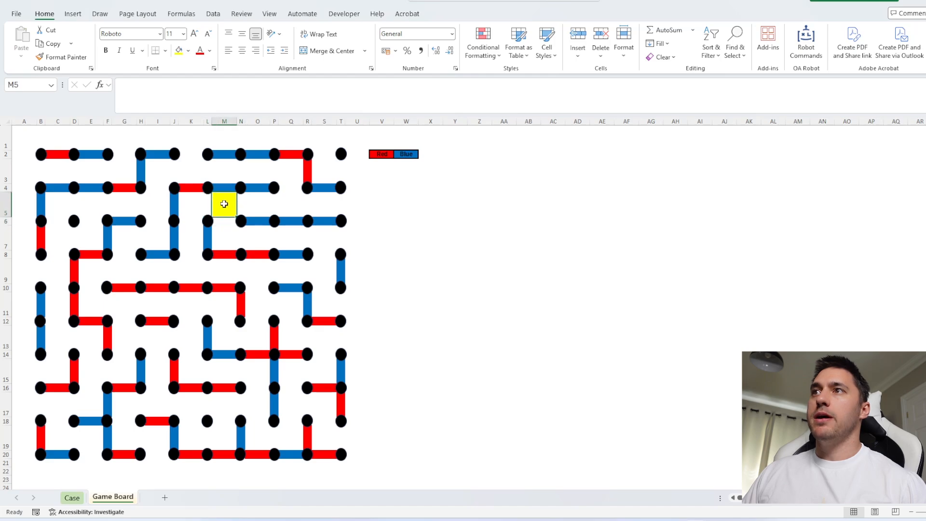
key("ctrl+z")
Select all objects on the Game Board sheet with Go To Special and delete the dot shapes
left_click(382, 154)
key("ctrl+c")
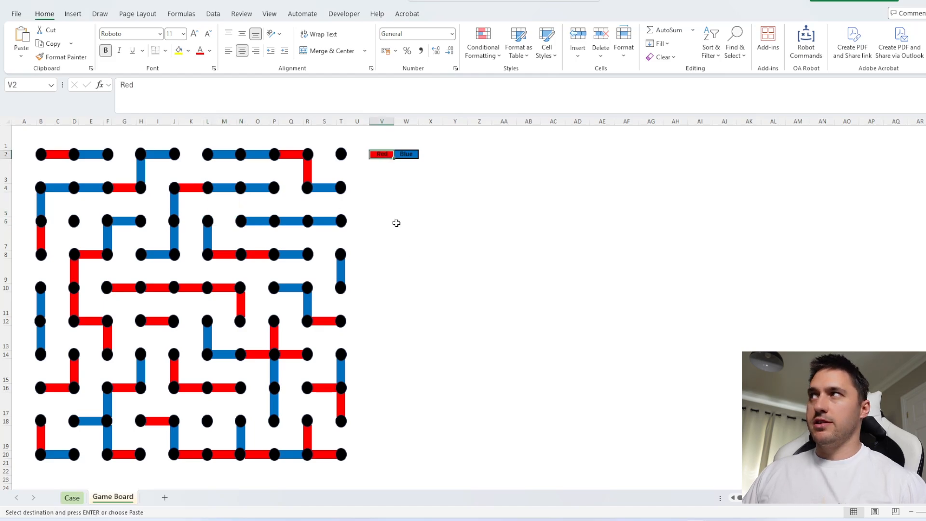
left_click(736, 47)
left_click(758, 118)
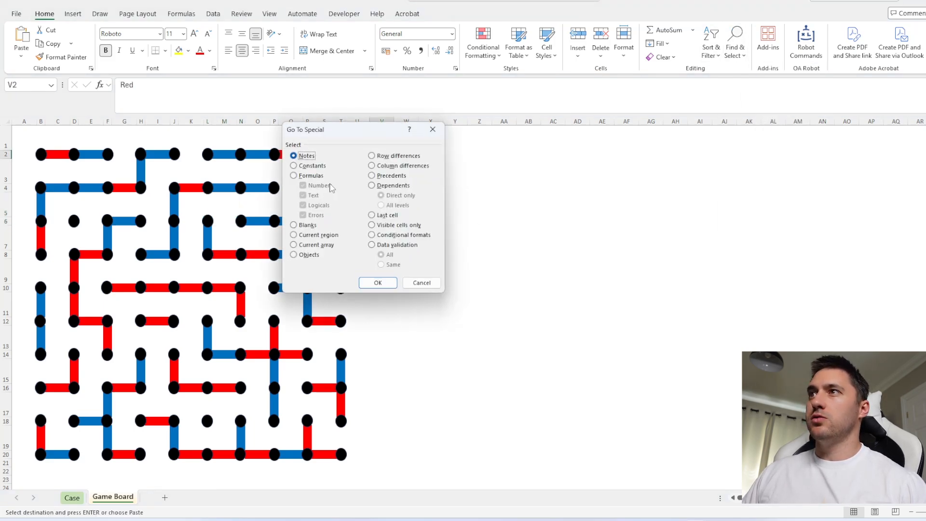
left_click(309, 255)
left_click(377, 282)
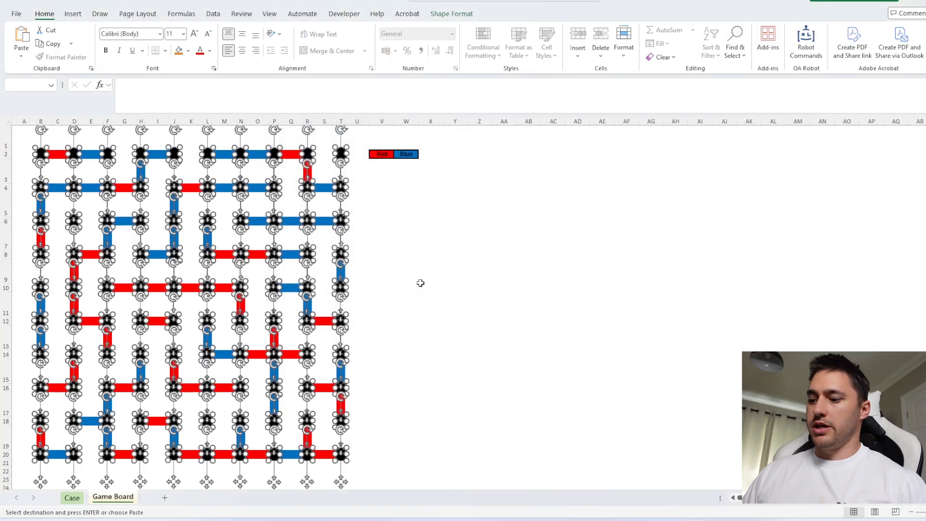
key("Delete")
left_click(239, 253)
Shorten the colour key labels on the Game Board sheet to R in V2 and B in W2
left_click(409, 211)
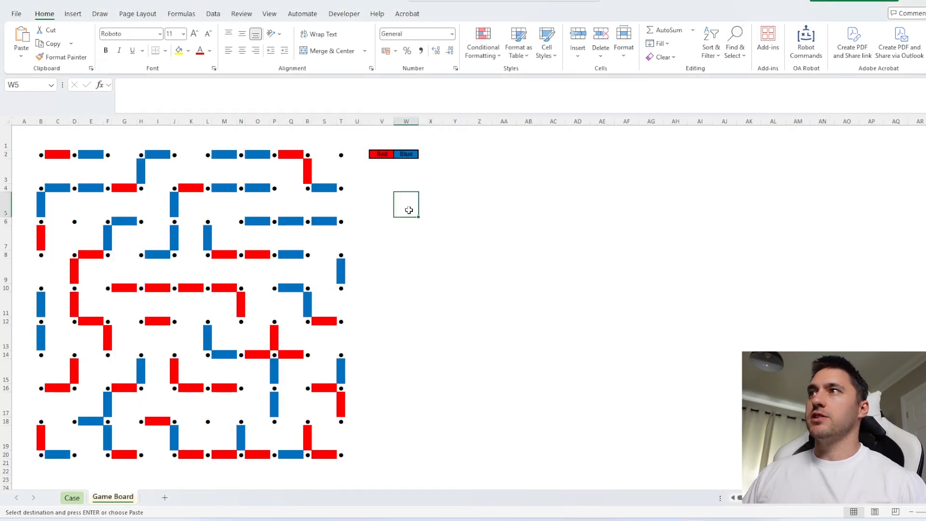
left_click(403, 155)
key("Escape")
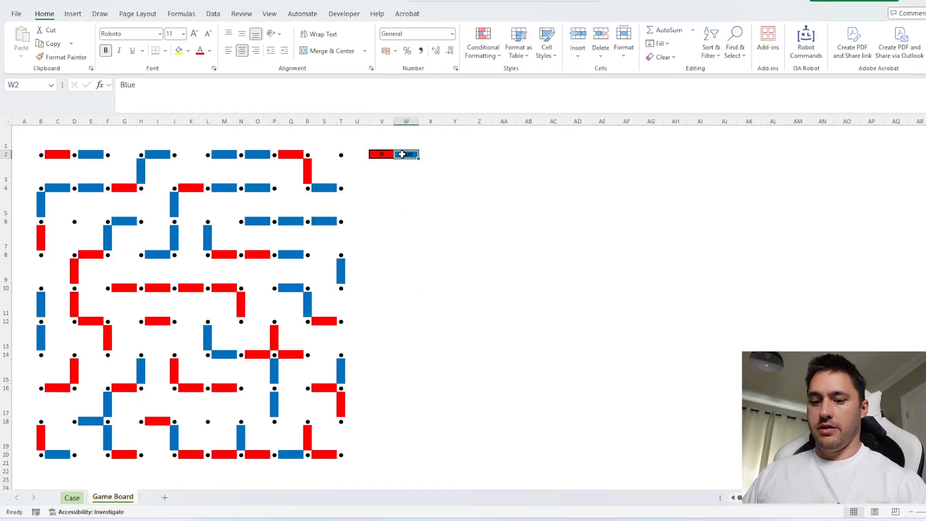
type("B")
key("Return")
Copy V2:W2 and use the OA Robot command Paste Values Over Similar Background Colors to label every line on the board
left_click_drag(405, 155, 384, 154)
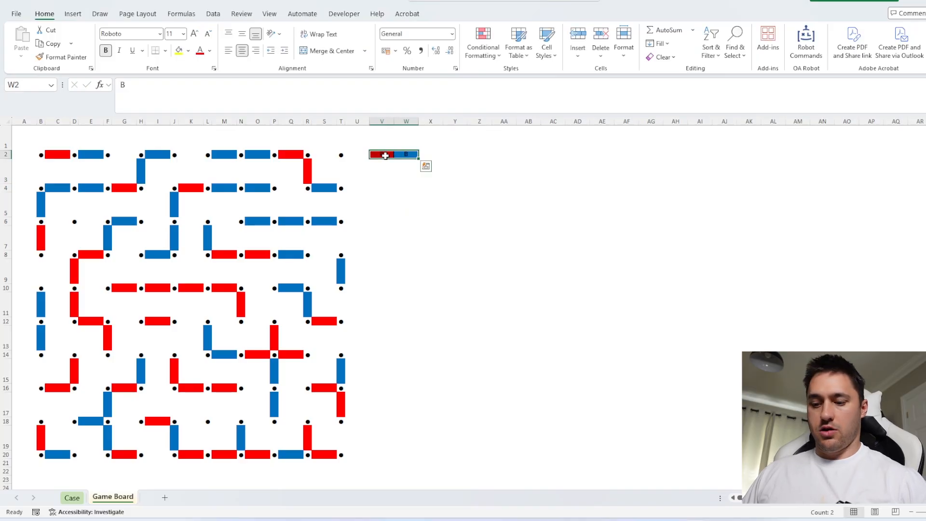
key("ctrl+c")
key("ctrl+shift+r")
type("p")
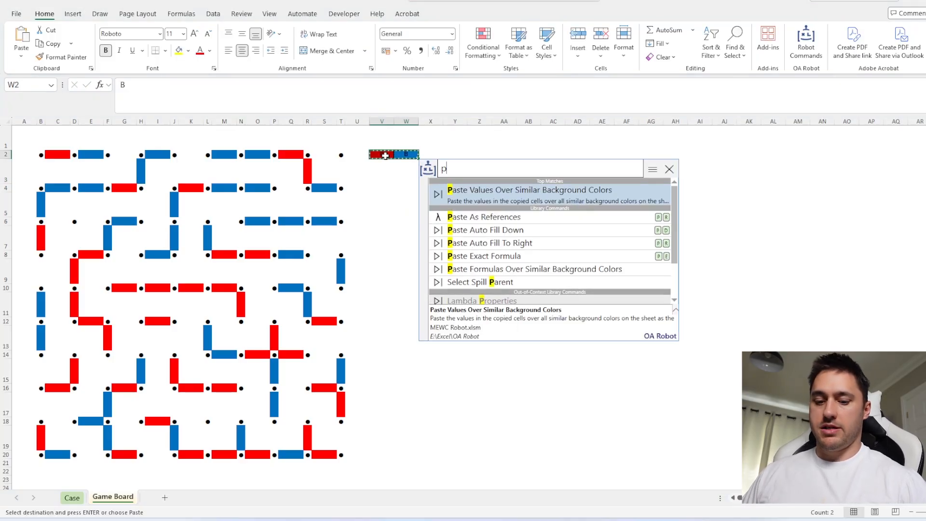
key("Return")
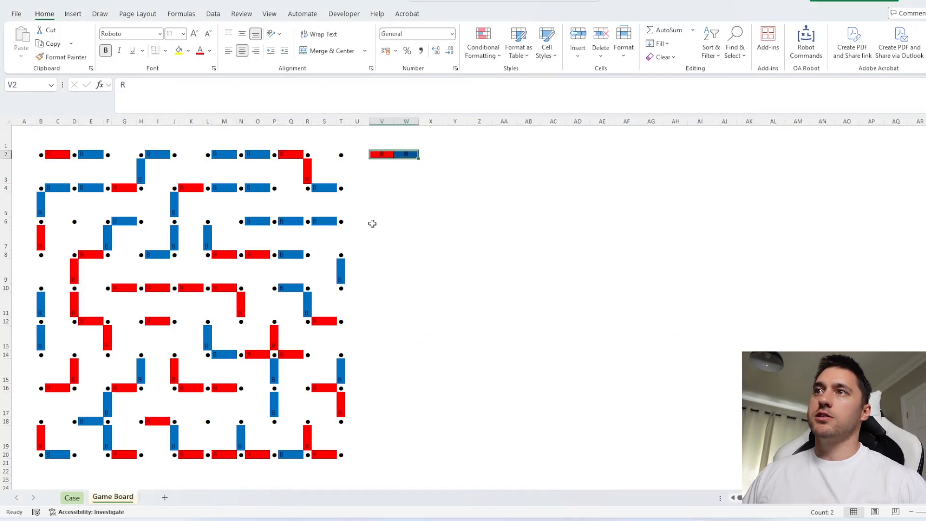
Select the whole board B2:T20 on the Game Board sheet and name the range mp
scroll(351, 210, "up", 2)
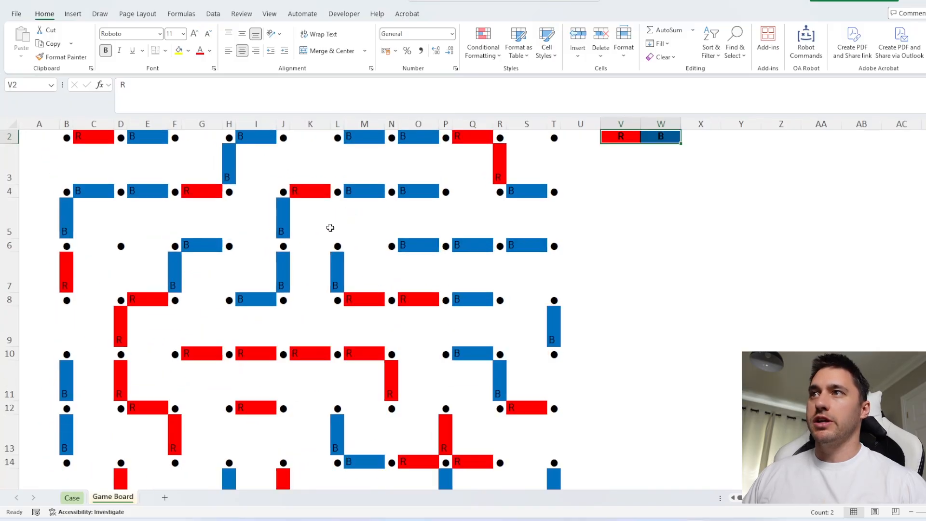
scroll(341, 219, "down", 2)
scroll(437, 228, "down", 1)
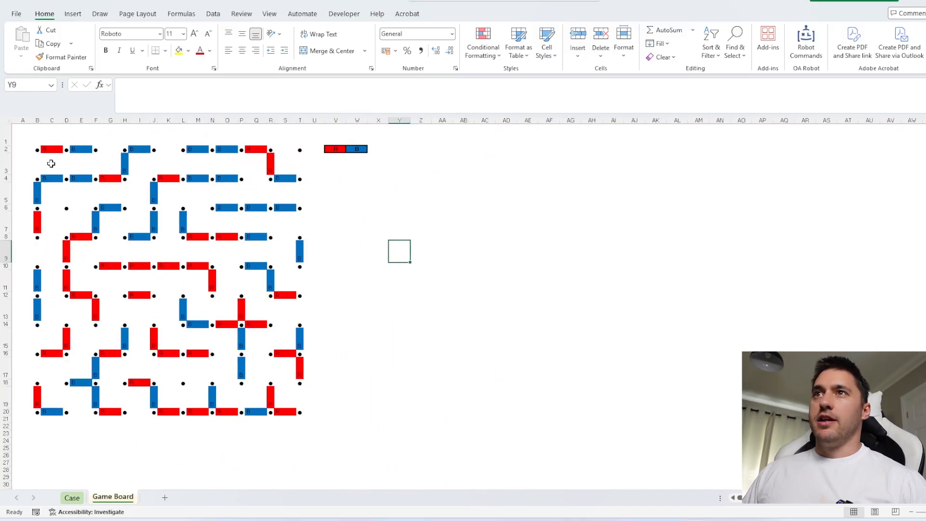
left_click(38, 150)
left_click(303, 411, "shift")
left_click(40, 84)
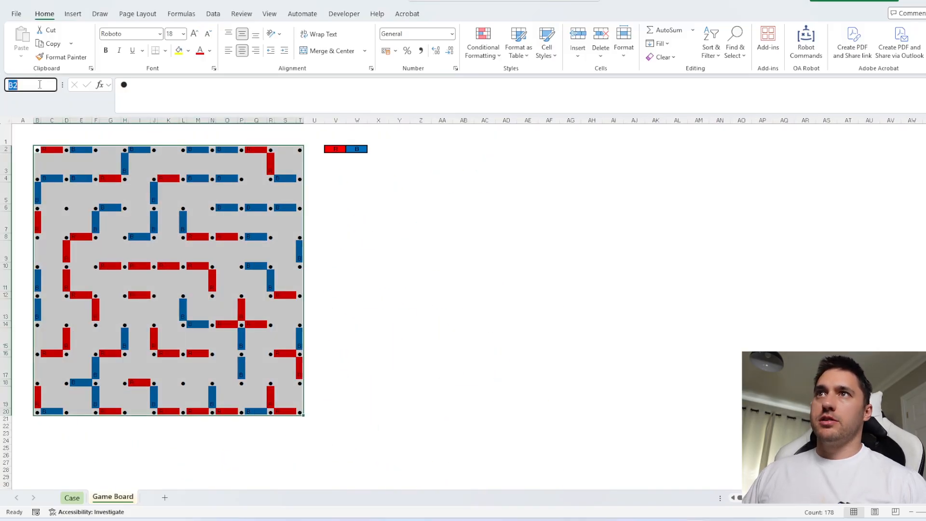
type("mp")
key("Return")
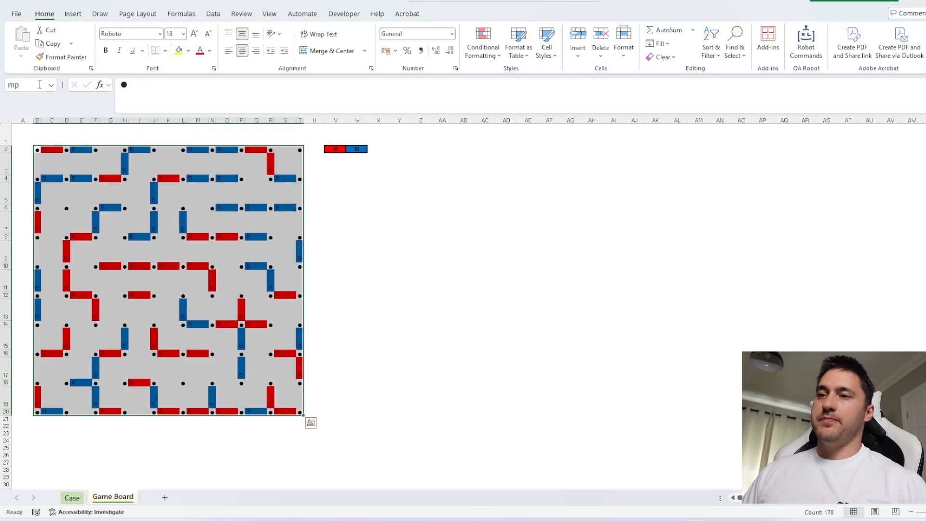
Copy the entire Game Board sheet into a new sheet
left_click(8, 120)
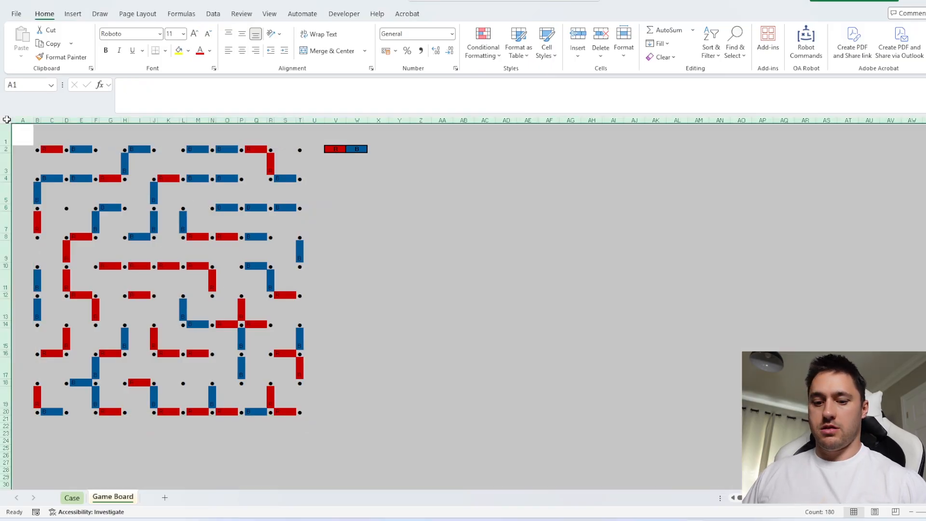
key("ctrl+c")
left_click(164, 497)
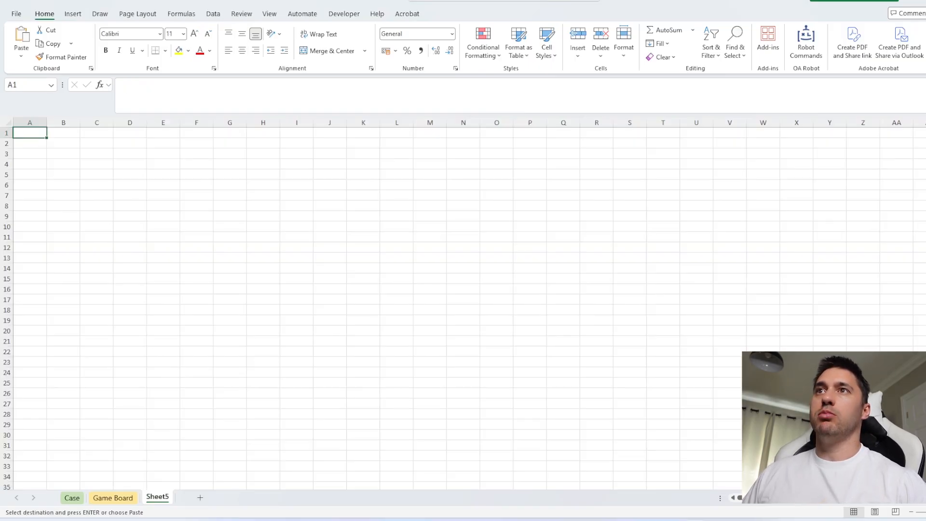
left_click(8, 122)
key("ctrl+v")
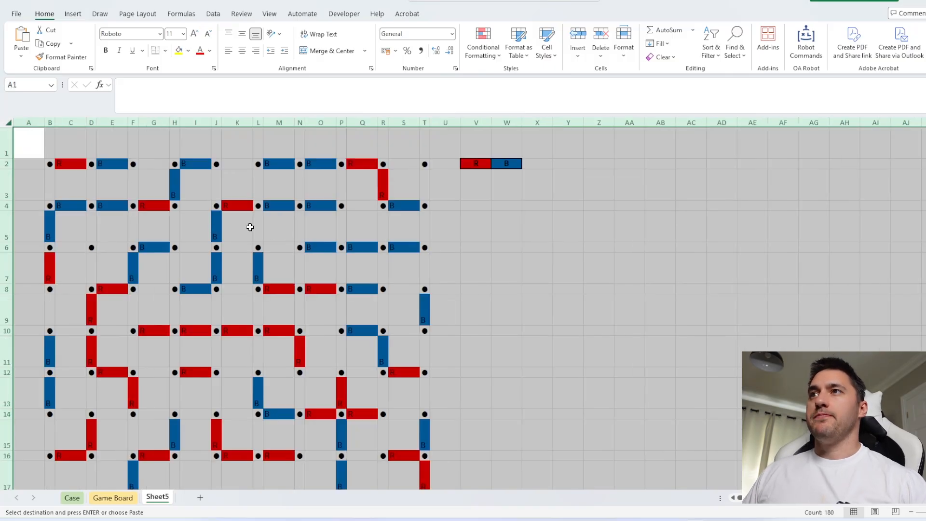
Enter S in all nine square cells of row 3, in every second column from C3 to S3
left_click(61, 174)
left_click(96, 174, "ctrl")
left_click(131, 174, "ctrl")
left_click(166, 174, "ctrl")
left_click(202, 174, "ctrl")
left_click(237, 174, "ctrl")
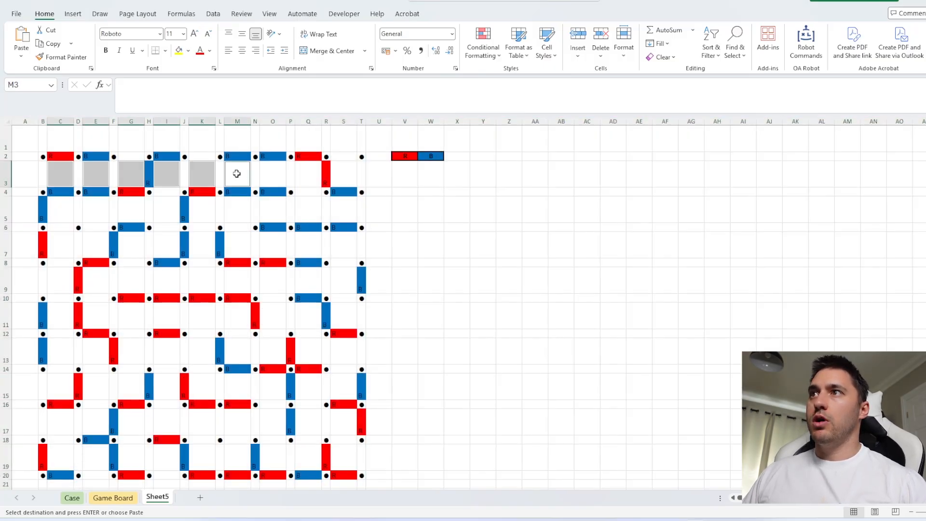
left_click(273, 174, "ctrl")
left_click(309, 173, "ctrl")
left_click(352, 173, "ctrl")
type("S")
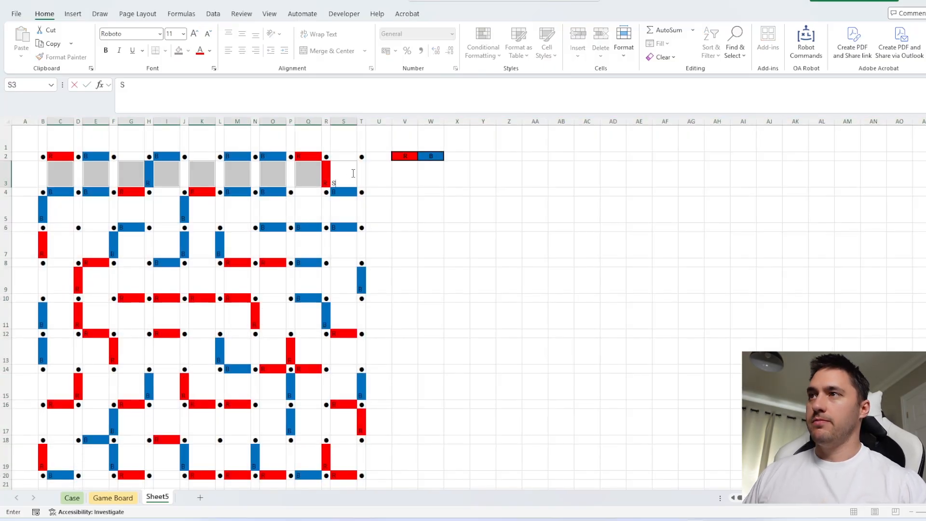
key("ctrl+Return")
Centre the contents of columns A to W horizontally and vertically, and delete the colour key columns V and W
left_click_drag(34, 121, 431, 121)
left_click(243, 52)
left_click(242, 34)
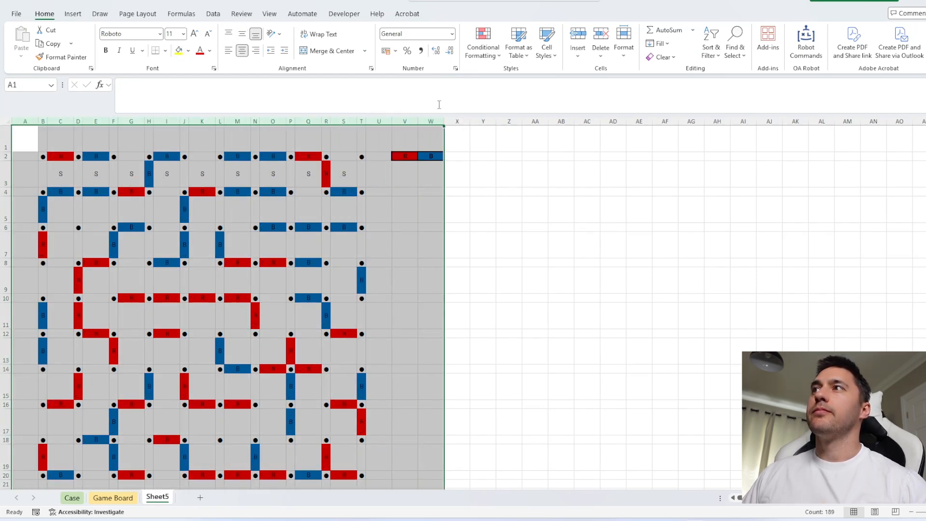
left_click_drag(405, 121, 431, 121)
key("ctrl+minus")
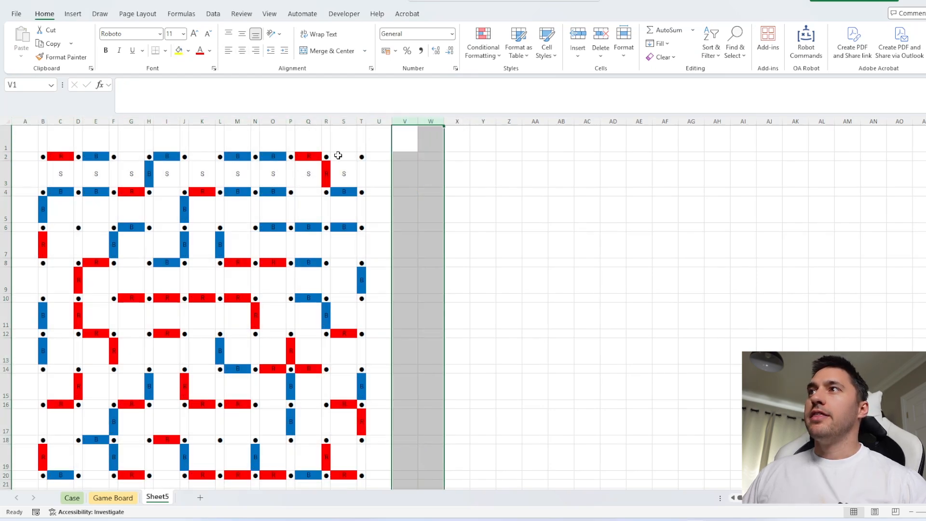
Enter H in all nine horizontal line cells of row 2, in every second column from C2 to S2
left_click(337, 157)
left_click(309, 157, "ctrl")
left_click(280, 157, "ctrl")
left_click(239, 156, "ctrl")
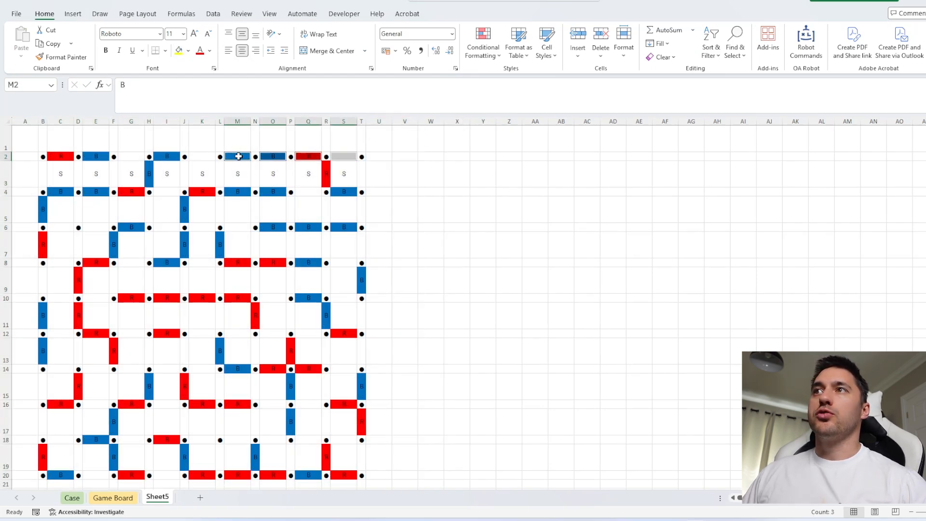
left_click(203, 156, "ctrl")
left_click(167, 157, "ctrl")
left_click(126, 157, "ctrl")
left_click(87, 157, "ctrl")
left_click(57, 156, "ctrl")
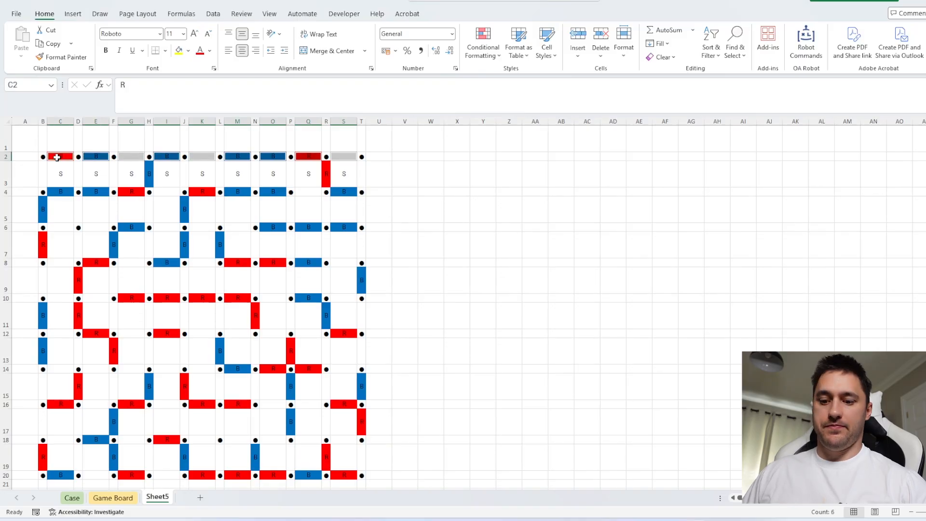
type("H")
key("ctrl+Return")
Enter V in all ten vertical line cells of row 3, in every second column from B3 to T3
left_click(45, 173)
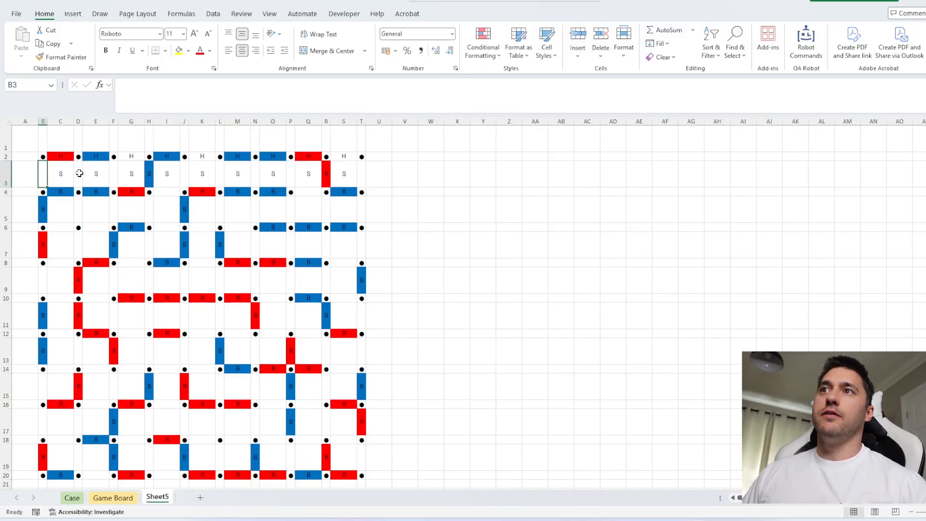
left_click(79, 174, "ctrl")
left_click(114, 172, "ctrl")
left_click(149, 171, "ctrl")
left_click(186, 173, "ctrl")
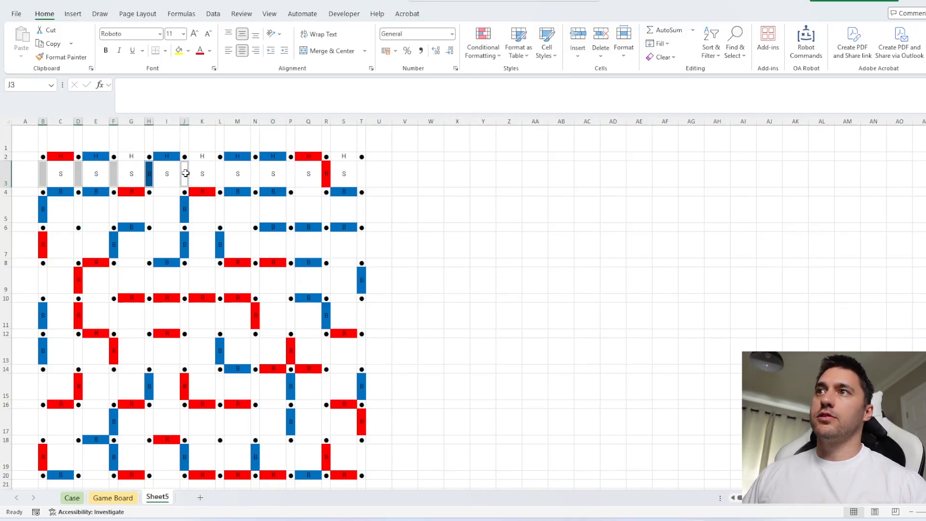
left_click(221, 172, "ctrl")
left_click(254, 173, "ctrl")
left_click(291, 173, "ctrl")
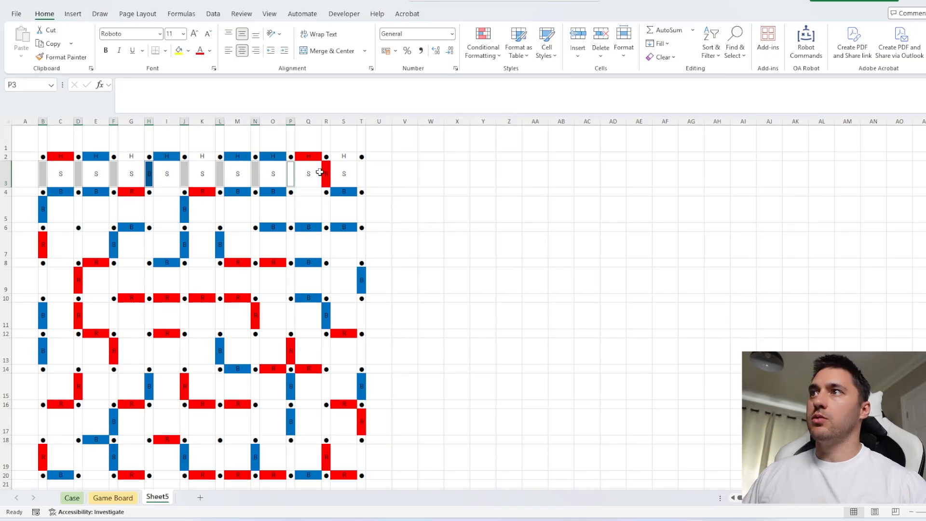
left_click(326, 173, "ctrl")
left_click(361, 171, "ctrl")
type("V")
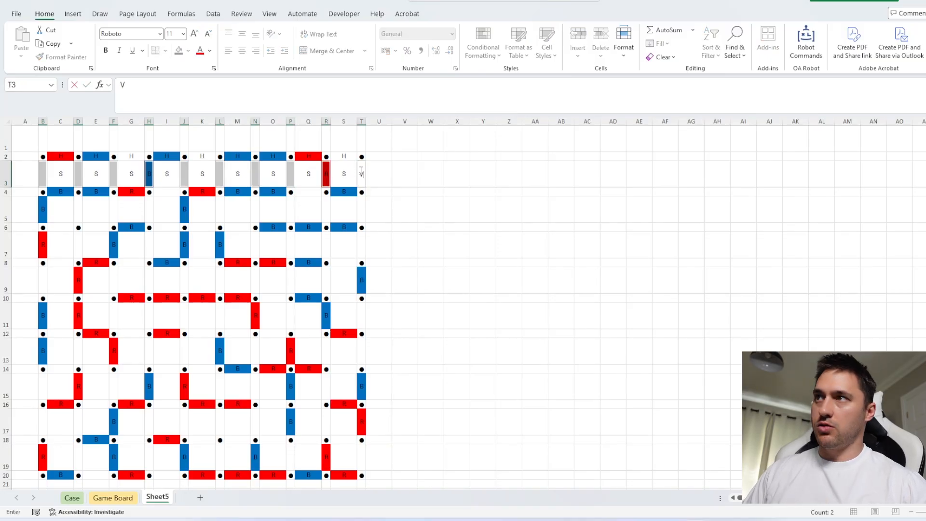
key("ctrl+Return")
Copy the labelled pattern B2:T3 and paste it at every second row from B4 to B18
left_click_drag(361, 157, 43, 176)
key("ctrl+c")
left_click(43, 191)
key("ctrl+v")
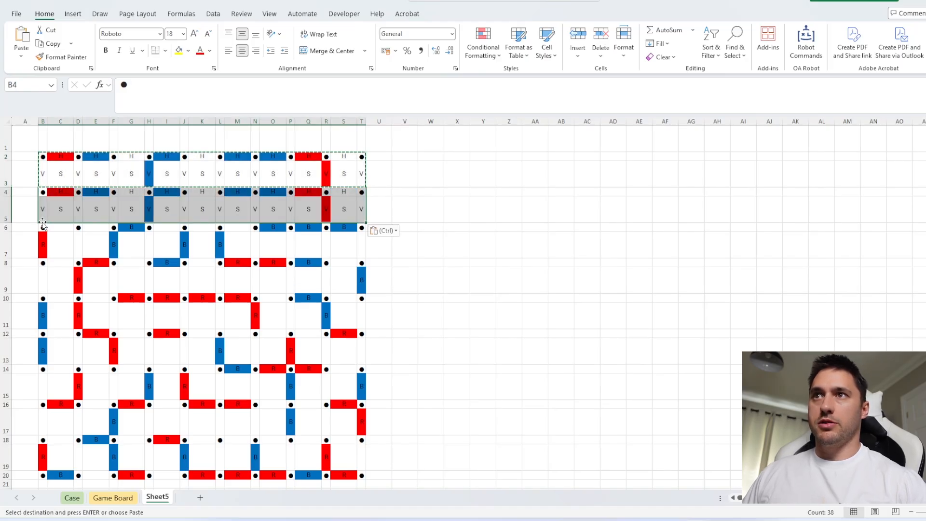
left_click(43, 227)
key("ctrl+v")
left_click(43, 263)
key("ctrl+v")
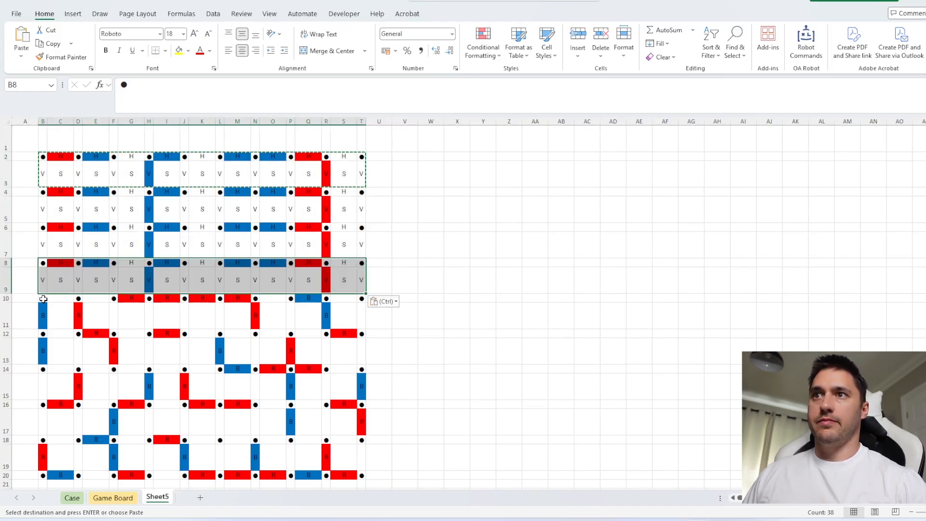
left_click(44, 299)
key("ctrl+v")
left_click(43, 334)
key("ctrl+v")
left_click(43, 369)
key("ctrl+v")
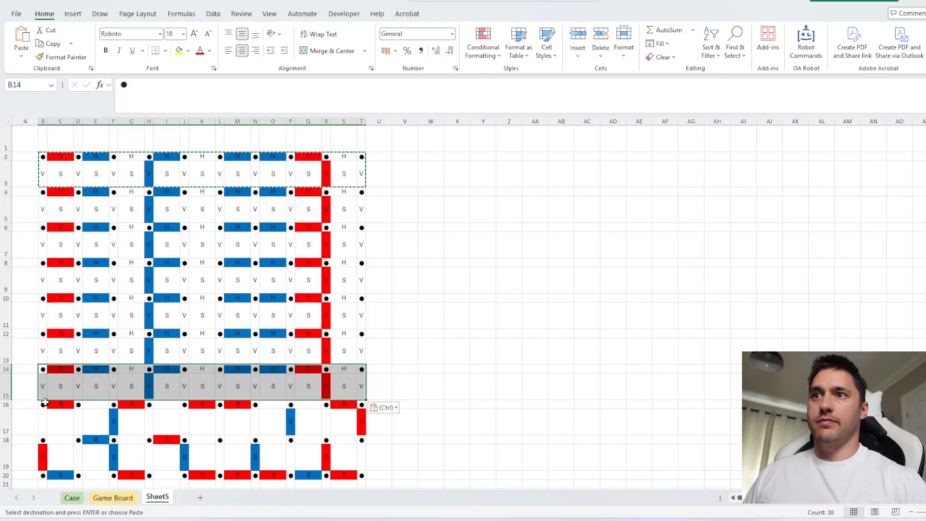
left_click(44, 404)
key("ctrl+v")
left_click(44, 440)
key("ctrl+v")
Copy the dot and H pattern of row 18 (B18:T18) and paste it into row 20, starting at B20
scroll(157, 338, "down", 2)
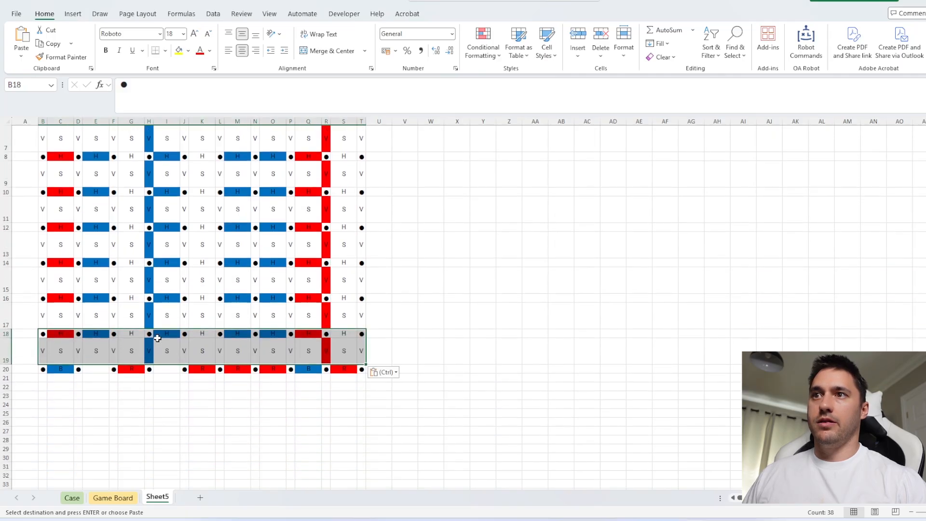
left_click_drag(358, 334, 44, 334)
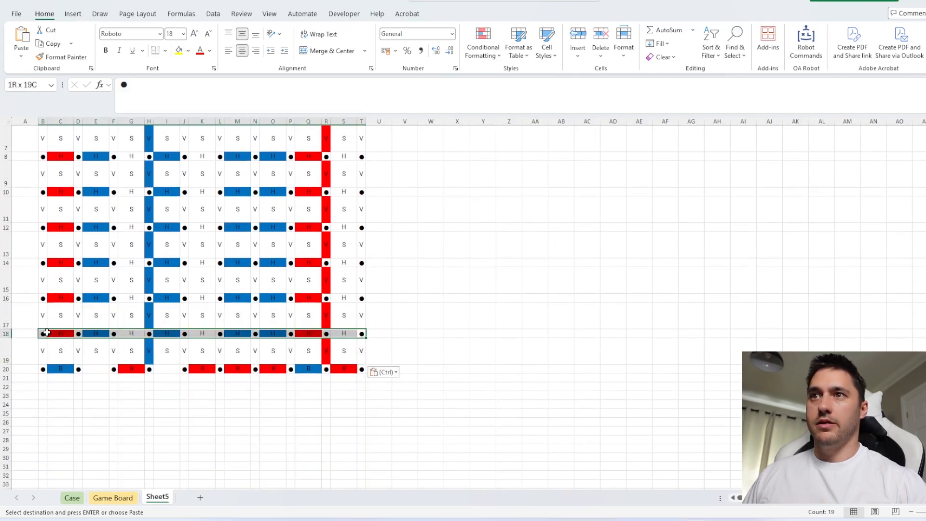
key("ctrl+c")
left_click(42, 368)
key("ctrl+v")
Remove the fill colour from every cell of the sheet
left_click(188, 50)
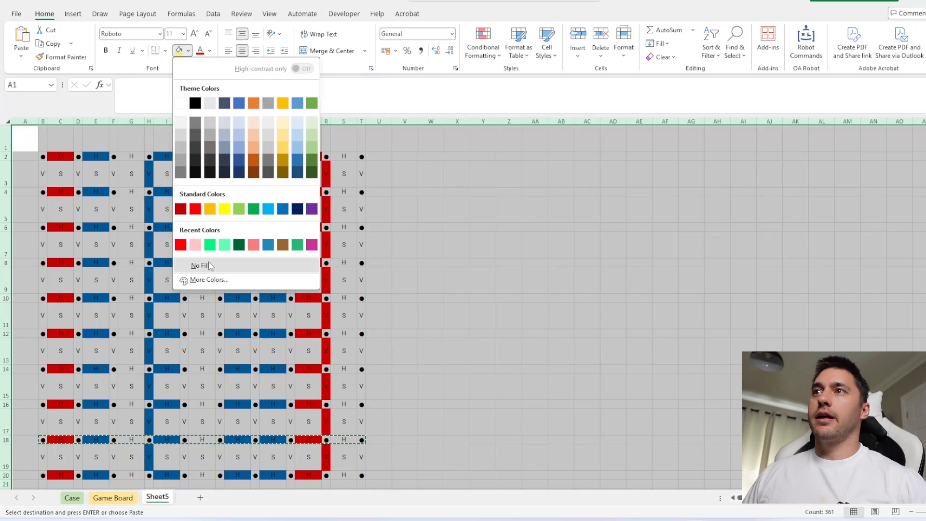
left_click(207, 265)
left_click(438, 170)
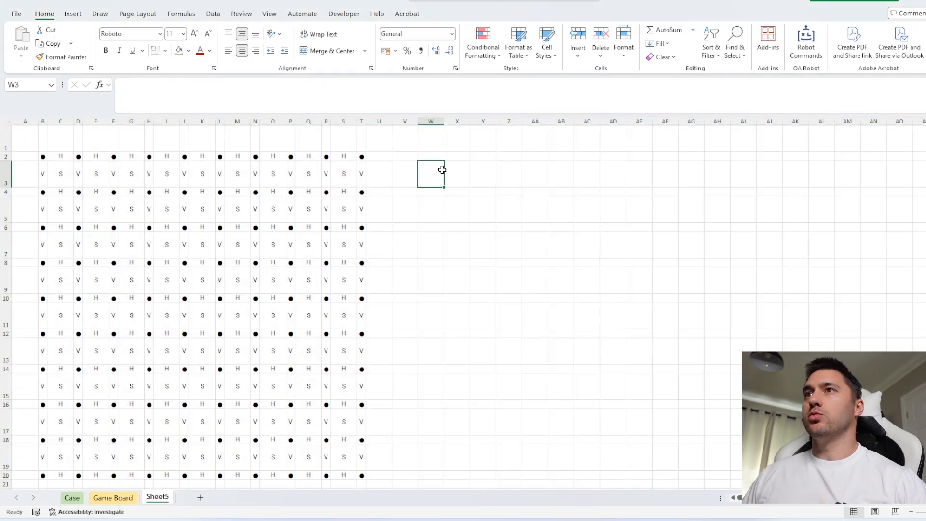
Autofit all row heights and the widths of columns B to T to their contents
left_click(10, 120)
double_click(6, 152)
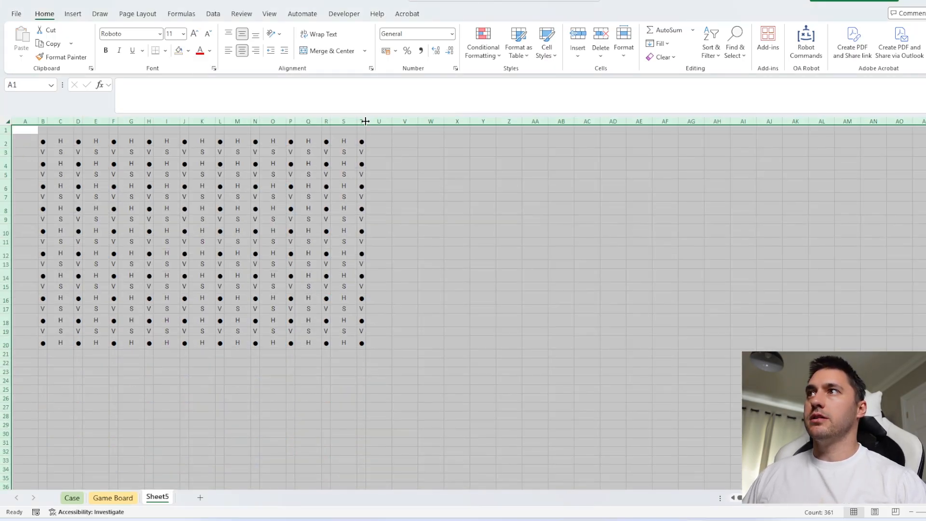
left_click_drag(365, 121, 42, 121)
double_click(47, 121)
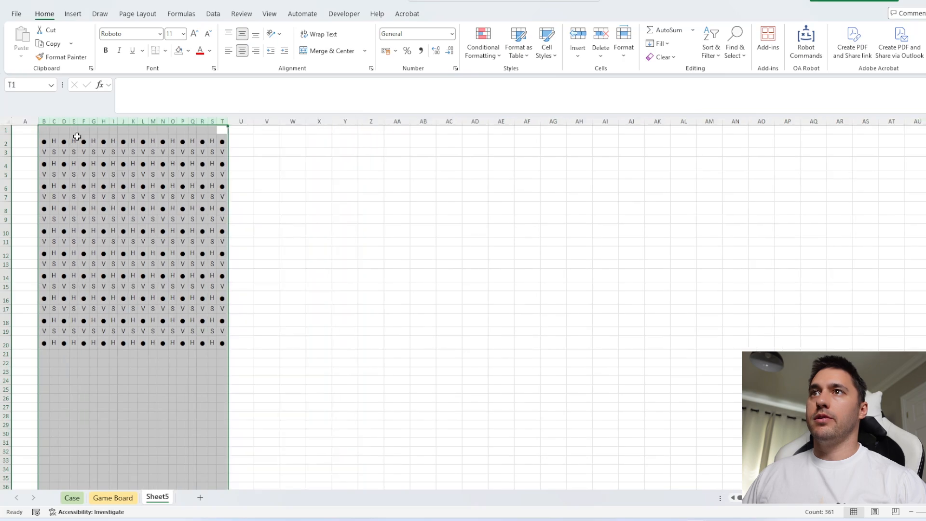
Enter =Flatten(B2:T20) in X2 to list every board label with its cell address
left_click(310, 145)
type("=Flatten(")
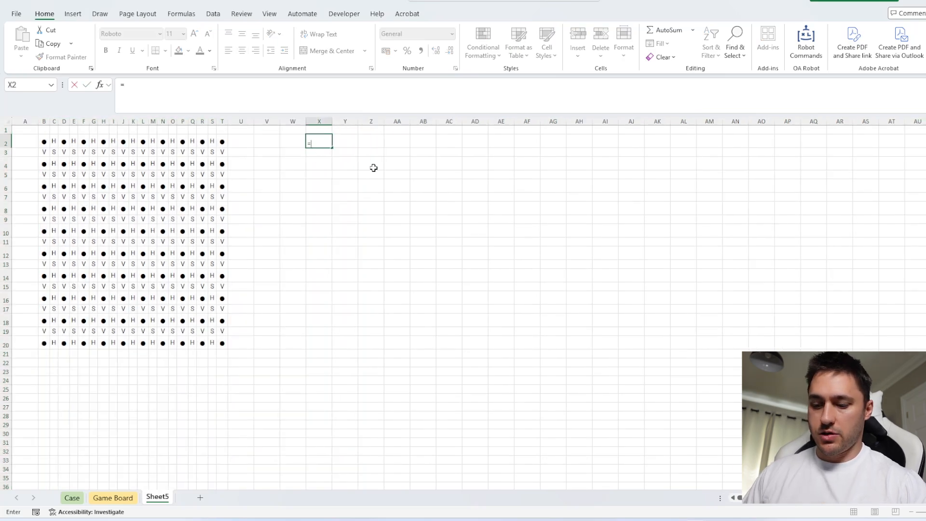
left_click(45, 141)
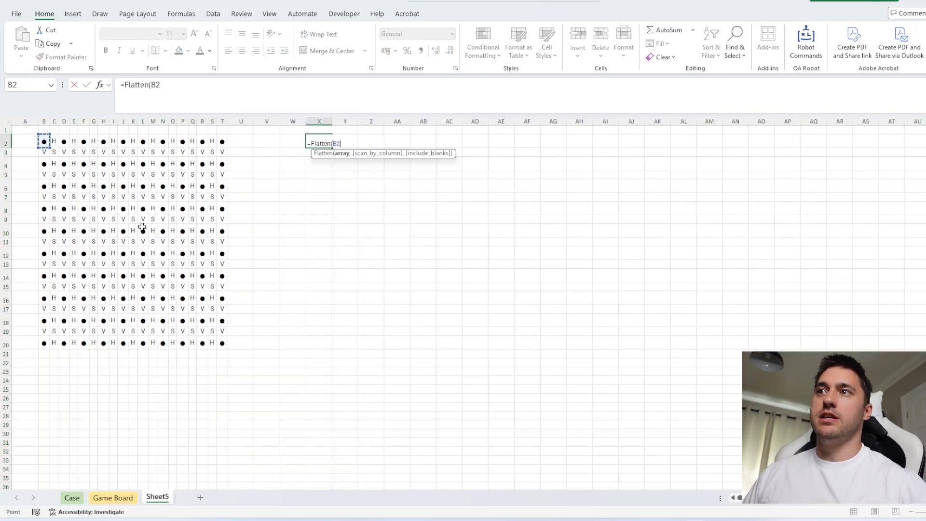
left_click(221, 341, "shift")
key("Return")
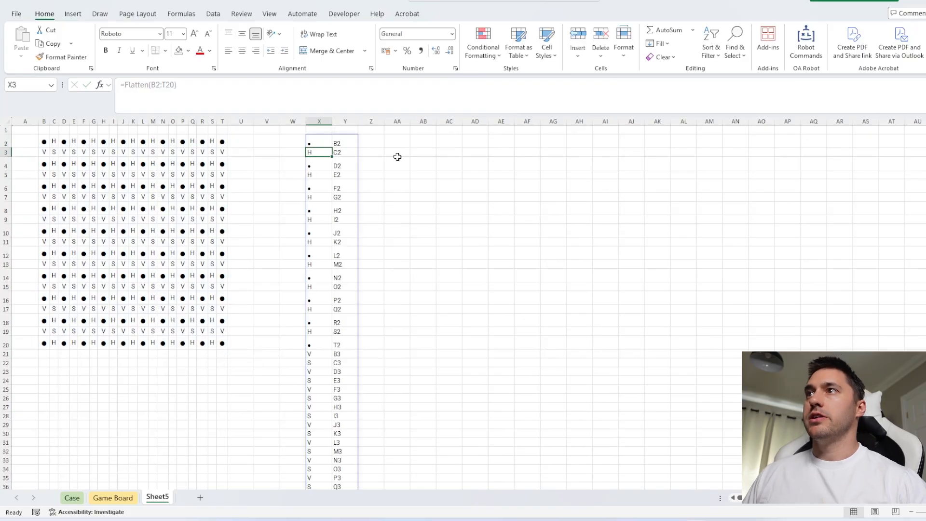
left_click(320, 121)
left_click(345, 122)
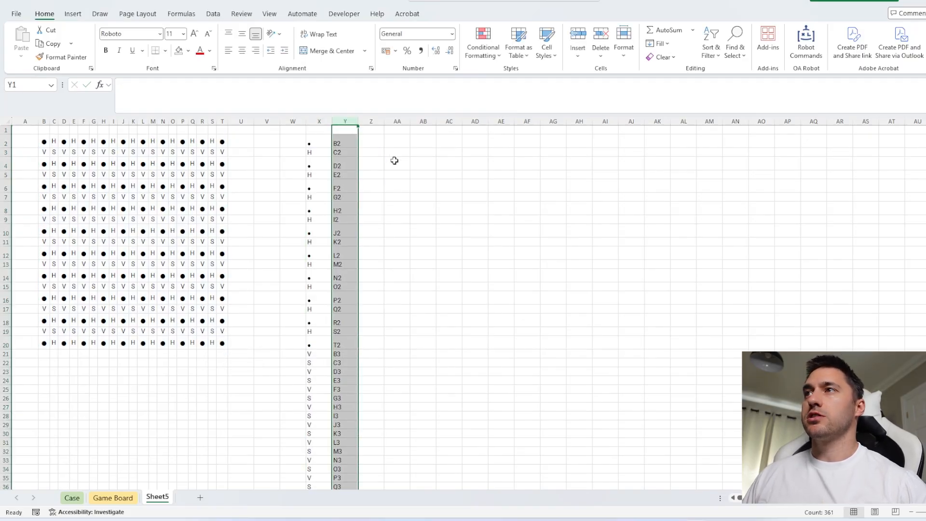
scroll(394, 161, "up", 3, "ctrl")
Enter =Flatten(mp) in Z2 to list the contents of the original map
left_click(512, 151)
type("=flatt")
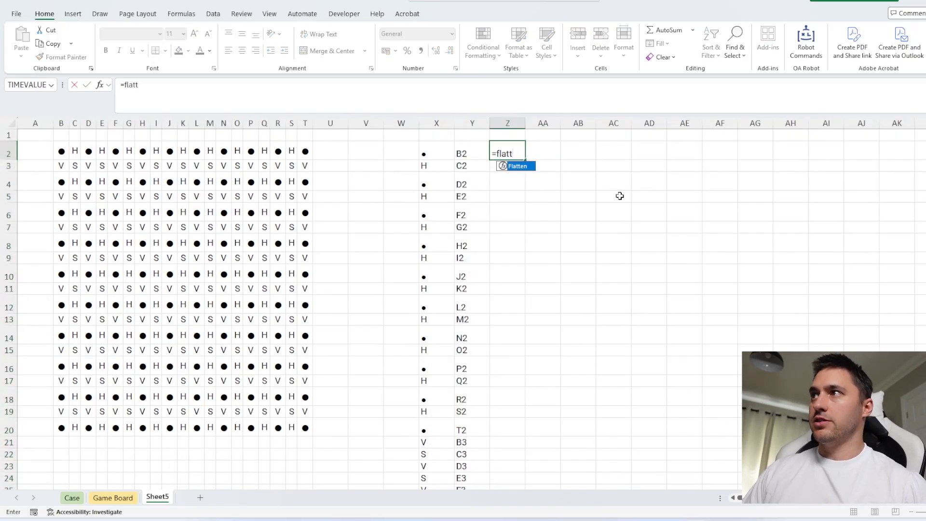
key("Tab")
type("mp)")
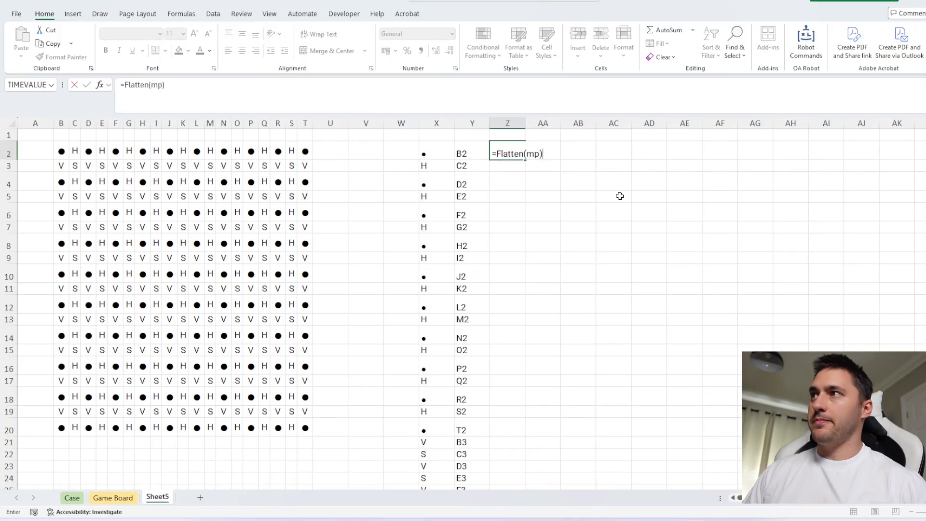
key("shift+Return")
Replace the flattened original map in columns Z and AA with static values and clear the addresses in column AA
key("Down")
key("ctrl+shift+Right")
key("ctrl+shift+Down")
key("ctrl+c")
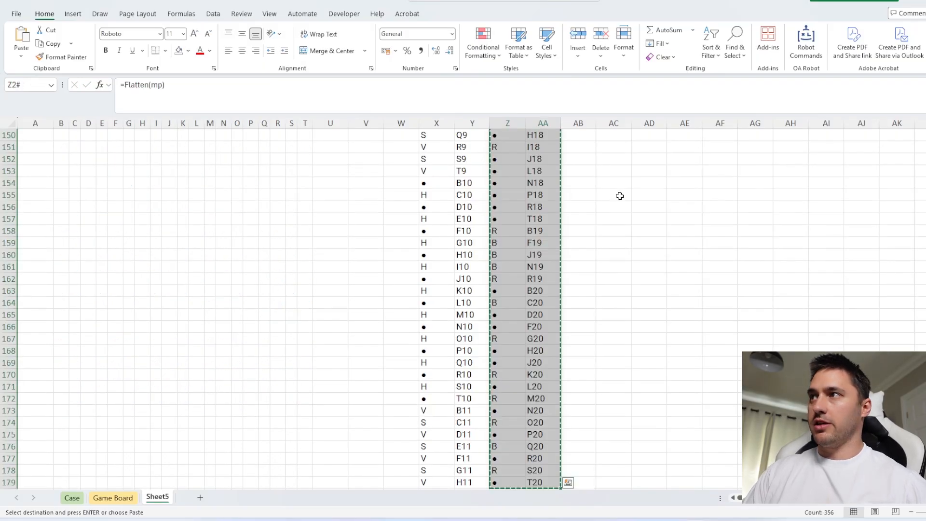
key("ctrl+shift+v")
left_click(534, 124)
key("Escape")
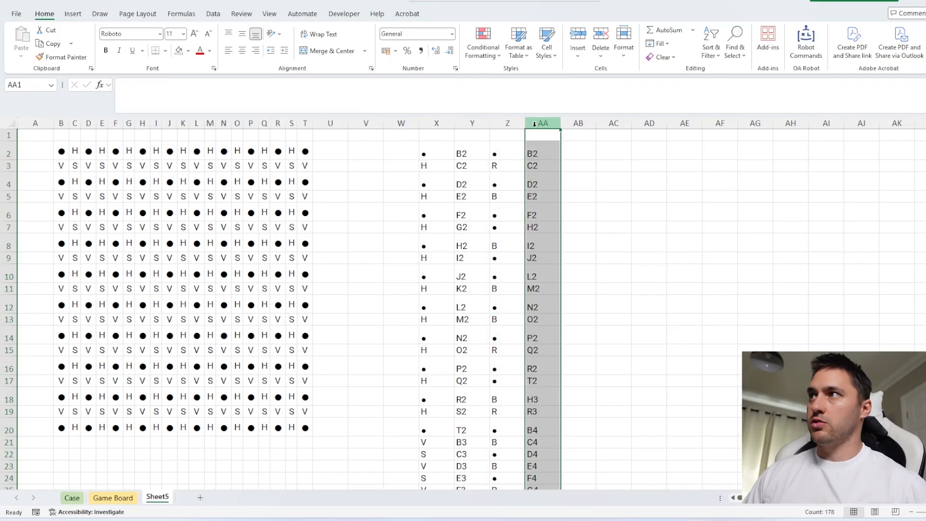
key("Delete")
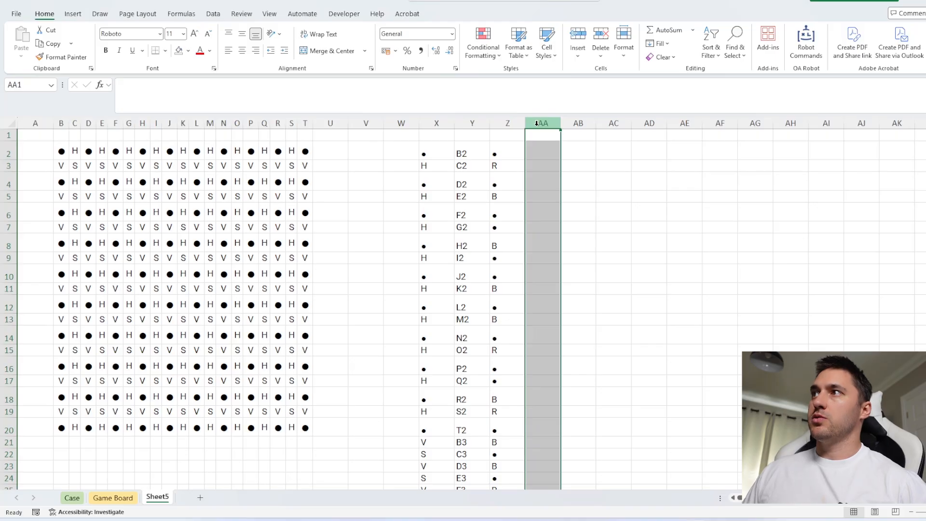
Add the bold headers Type, Ad and Original in cells X1 to Z1
left_click(481, 136)
type("Ad")
key("Left")
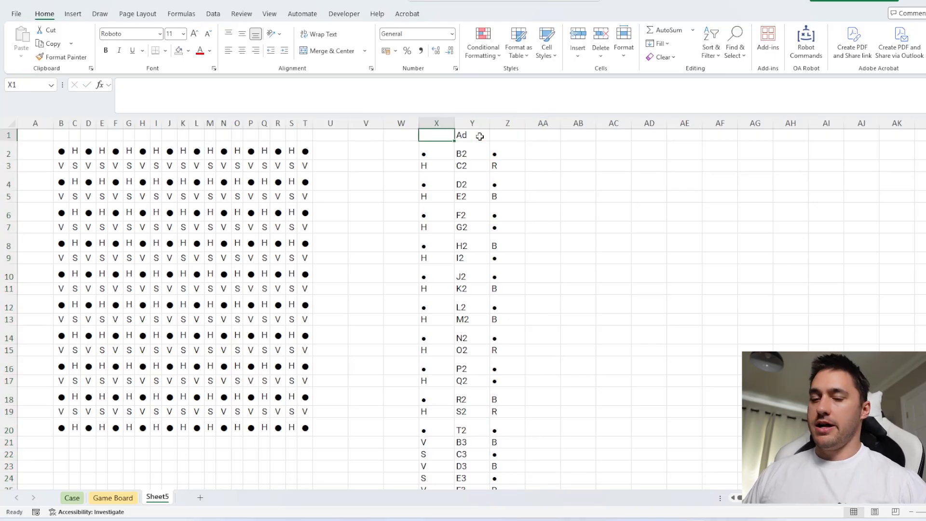
type("Ty")
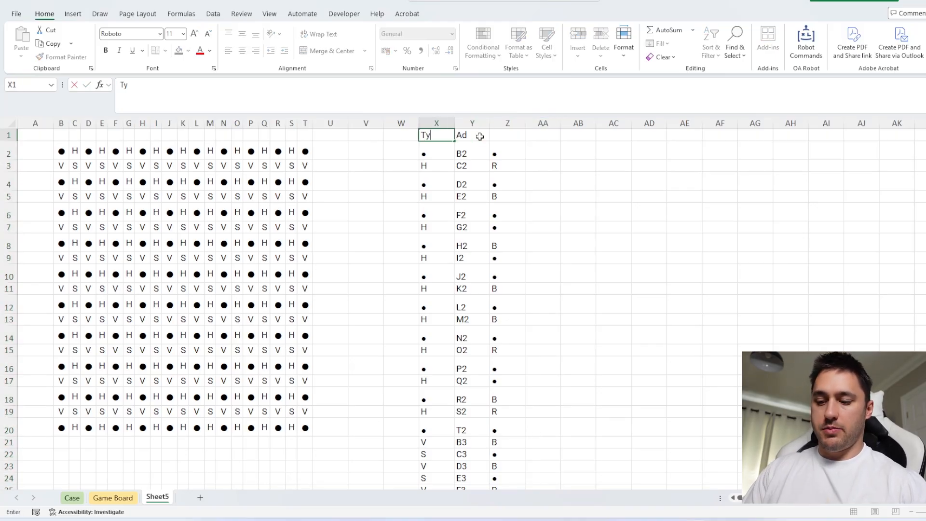
key("Right")
key("Right")
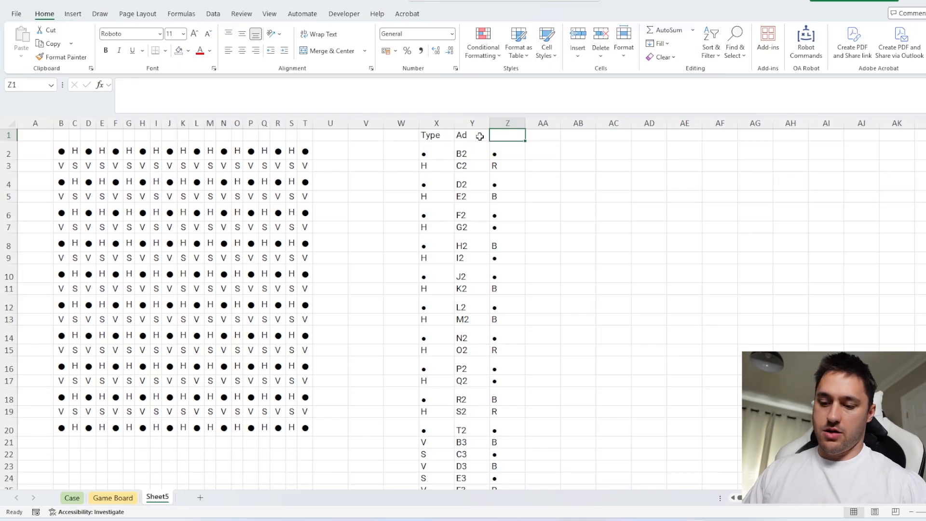
type("Original")
key("Return")
key("Left")
key("Left")
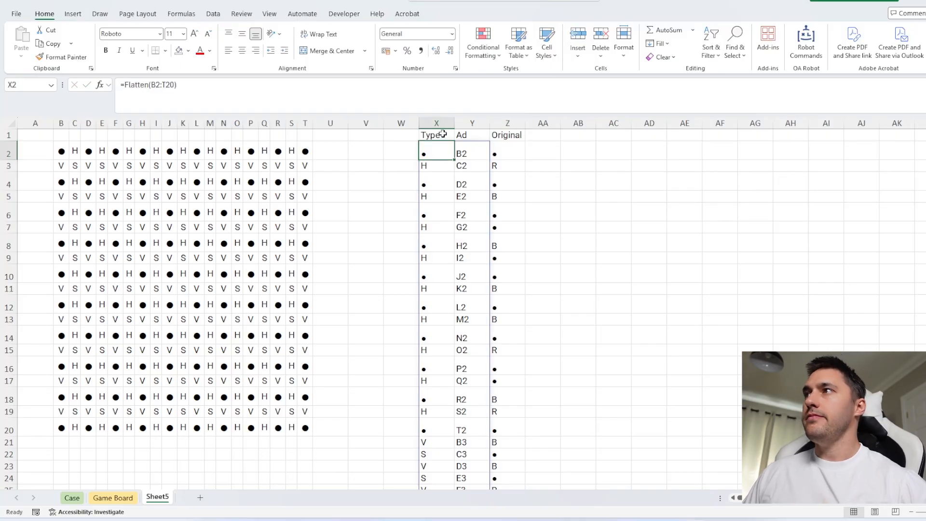
left_click_drag(443, 135, 507, 135)
key("ctrl+b")
left_click(612, 151)
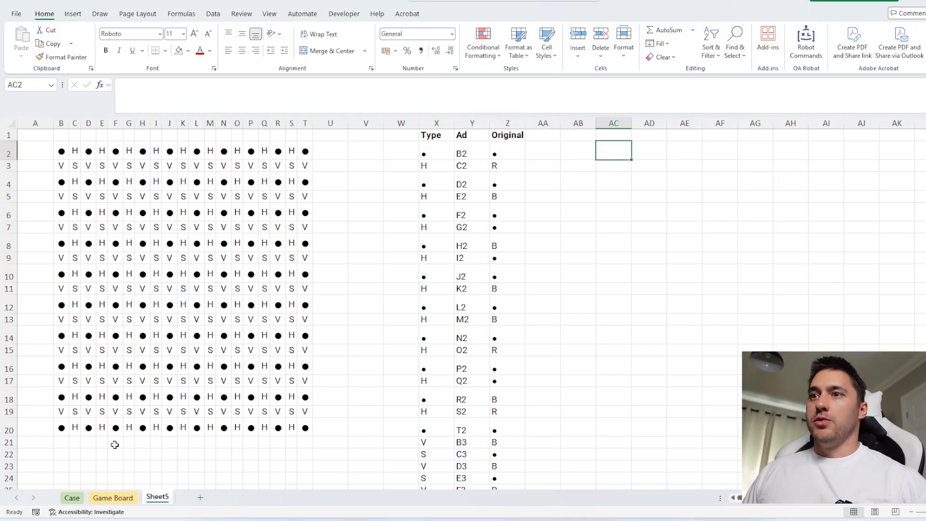
Read the Bonus 2 question on the Case sheet and compare it with the flattened list on Sheet5
key("ctrl+Page_Up")
key("ctrl+Page_Up")
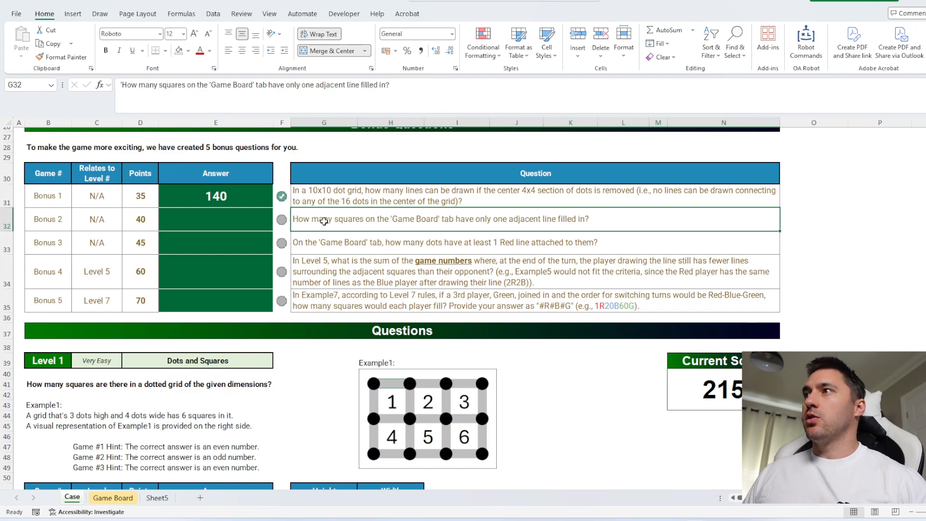
key("ctrl+Page_Down")
key("ctrl+Page_Down")
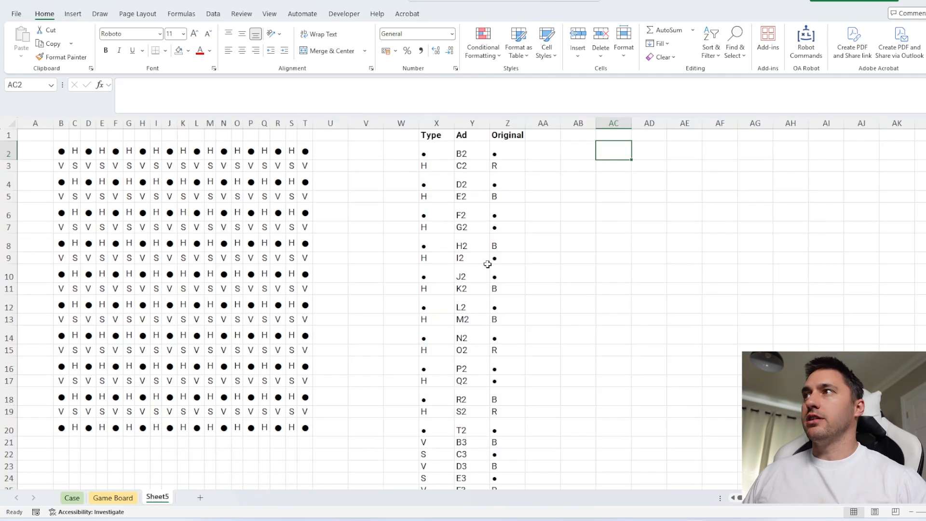
key("ctrl+Page_Up")
key("ctrl+Page_Up")
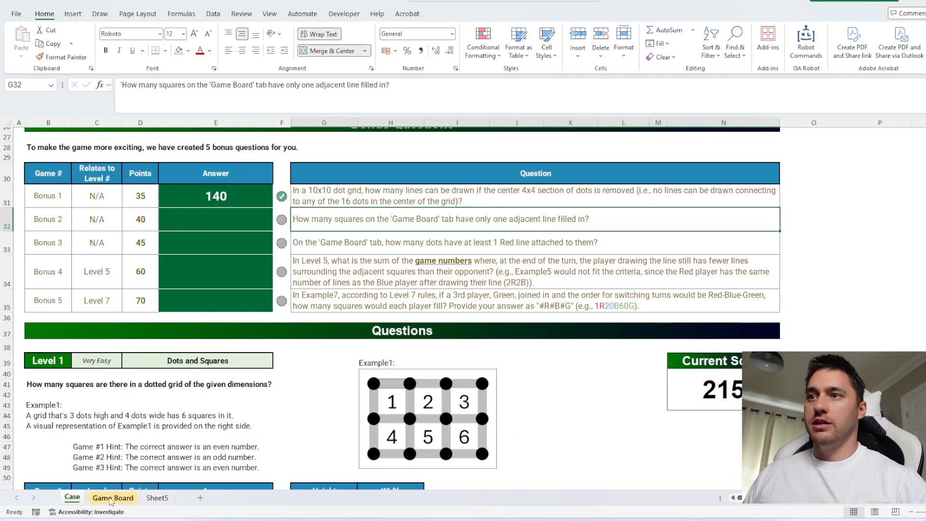
Enter =FILTER(Y:Y,X:X,"S") in cell AC2 of Sheet5 to list the square addresses
left_click(157, 498)
type("=fil")
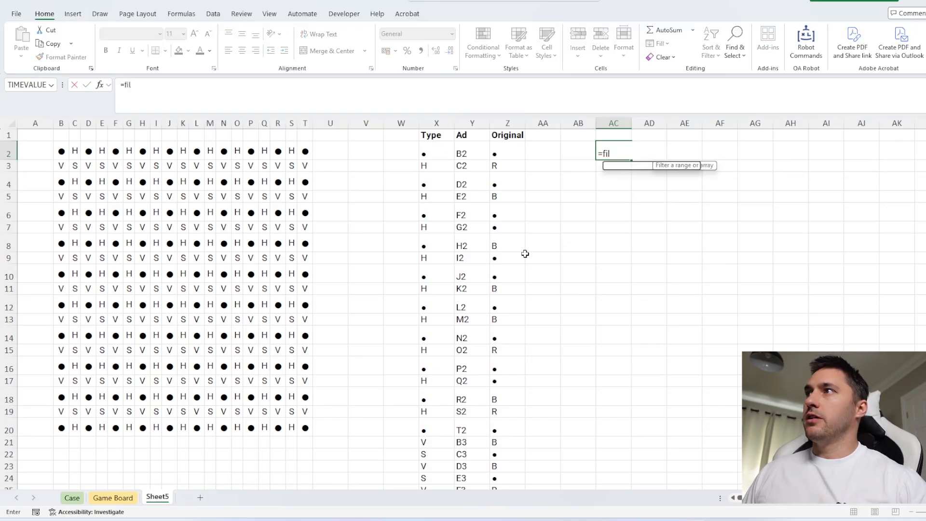
key("Tab")
left_click(473, 123)
type(",")
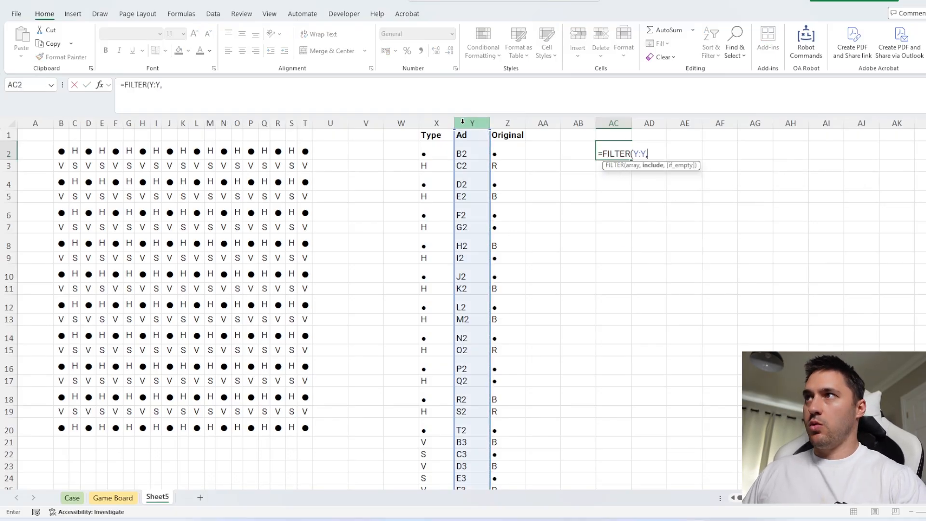
left_click(441, 119)
type(",")
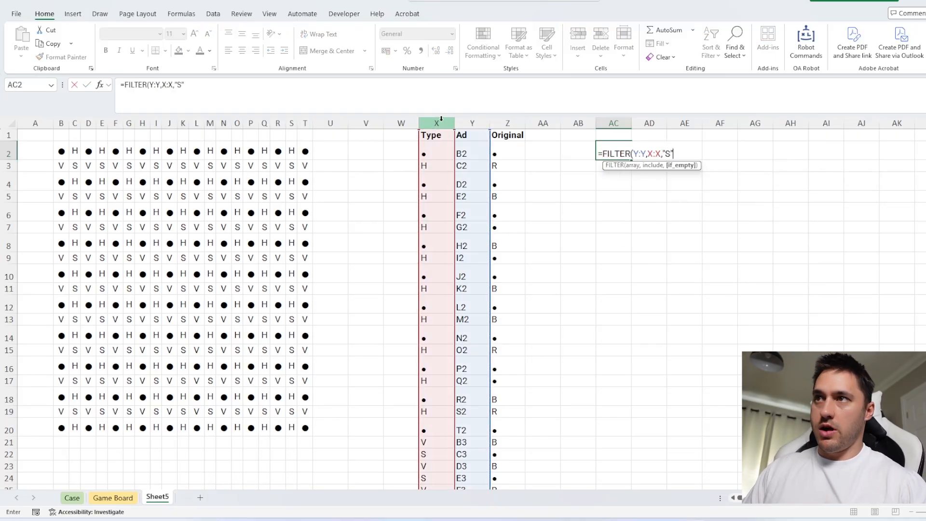
type("\"S\"")
key("Return")
Correct the formula in AC2 to =FILTER(Y:Y,X:X="S")
left_click(606, 153)
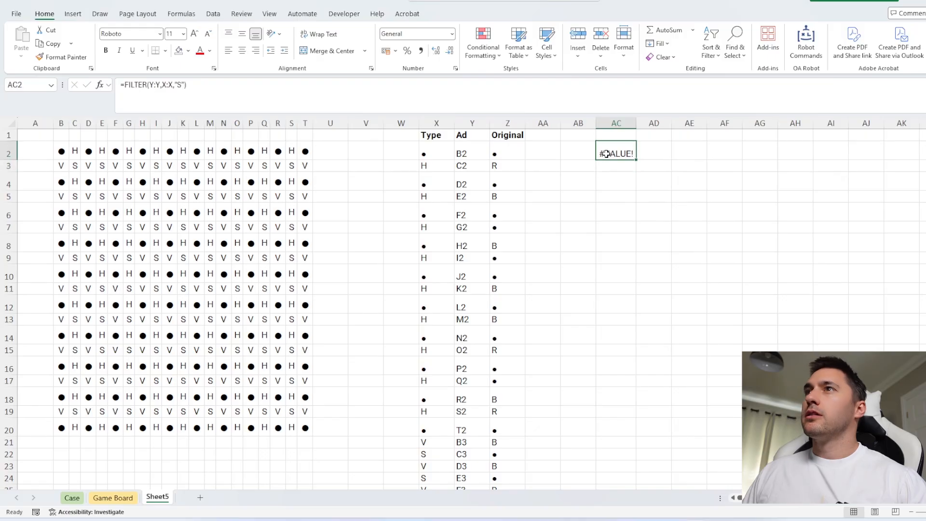
left_click(177, 85)
key("BackSpace")
type("=")
key("Return")
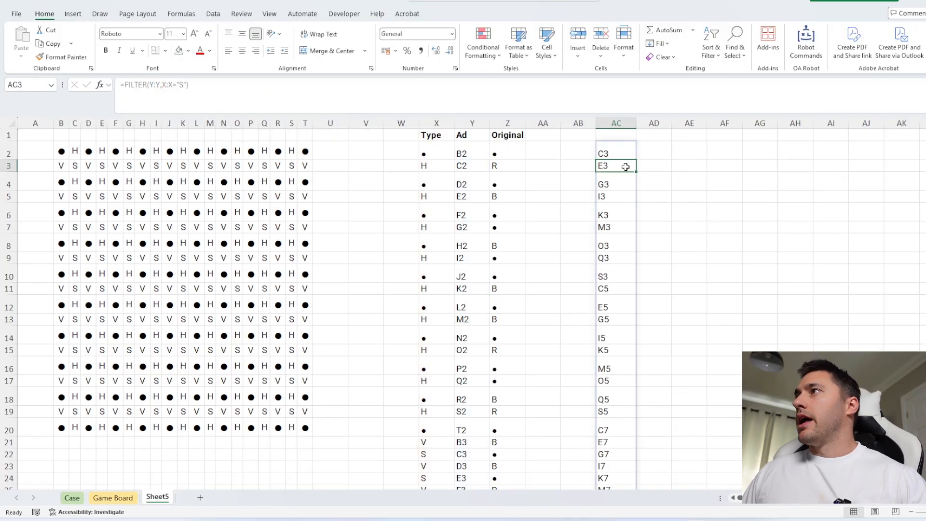
Enter =TOROW(Arrows()) in AD1 to lay out the direction arrows as column headers
left_click(666, 137)
type("=TOROW(arr")
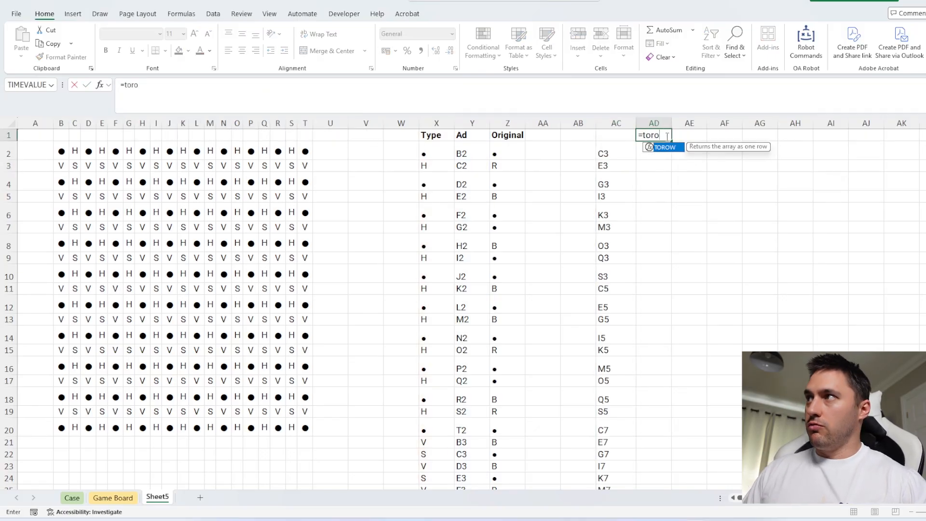
key("Left")
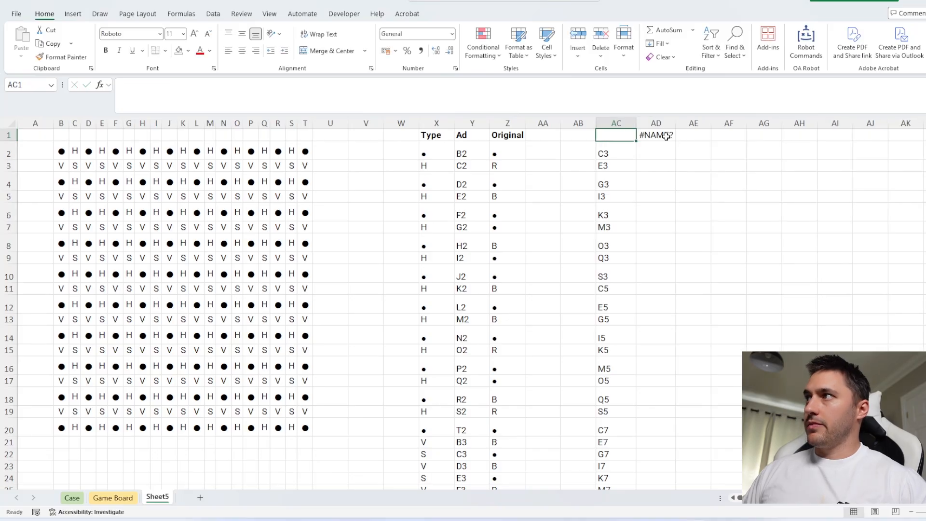
left_click(666, 137)
left_click(225, 108)
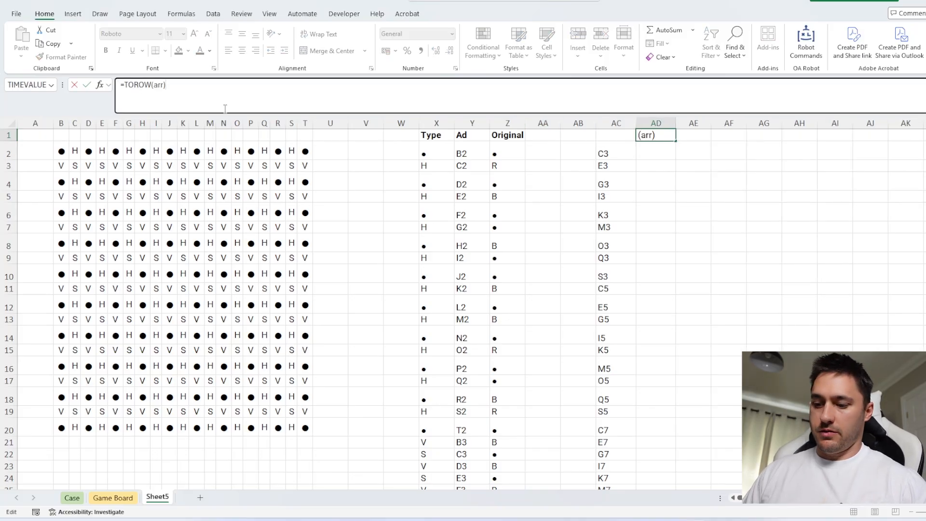
type("ow")
key("Tab")
type(")")
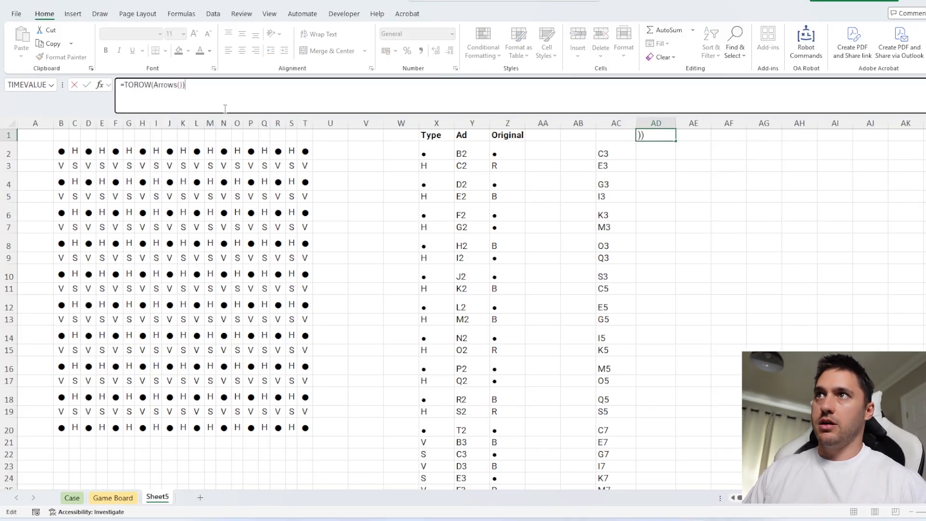
key("Return")
Enter a MoveOnMap formula in AD2 that moves from AC2 along the four arrows in AD1:AG1, using an absolute arrow range
type("=mov")
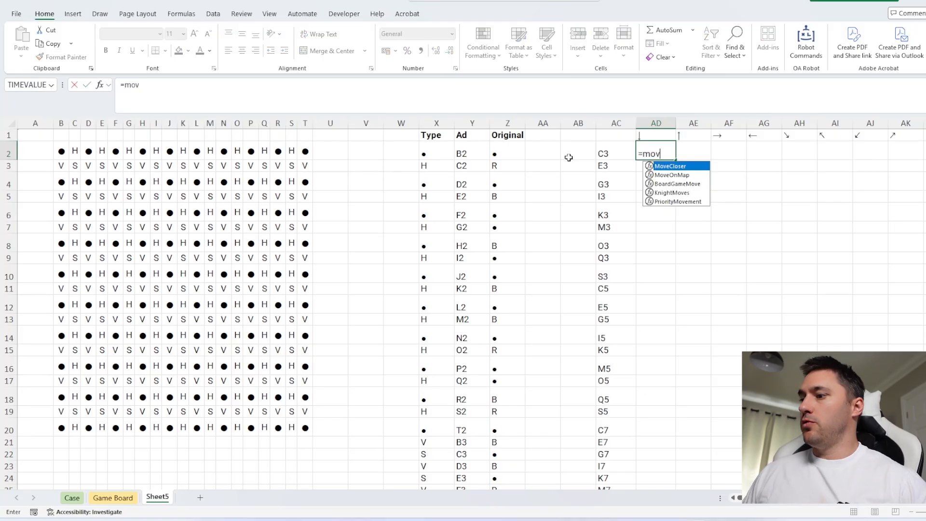
key("Down")
key("Tab")
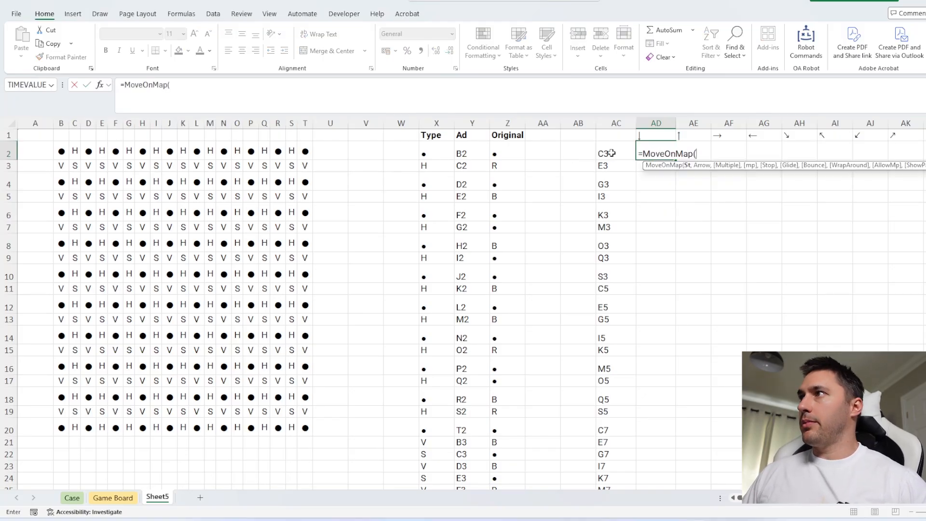
left_click(612, 153)
type(",")
left_click_drag(646, 137, 750, 135)
key("F4")
key("Return")
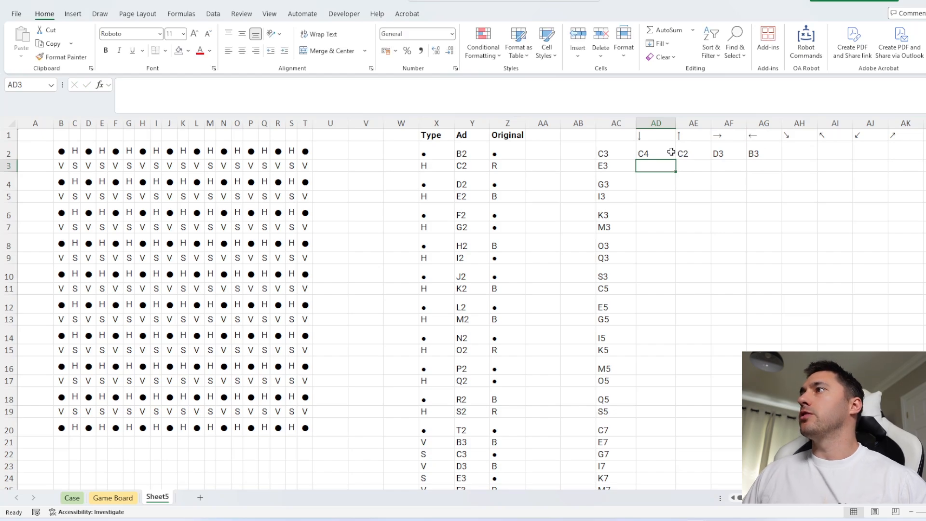
Wrap the AD2 formula in Ad_To_Contents with mp as the map: =Ad_To_Contents(MoveOnMap(AC2,$AD$1:$AG$1),mp)
key("Up")
left_click(125, 87)
type("adMoveOnMap(AC2,$AD$1:$AG$1")
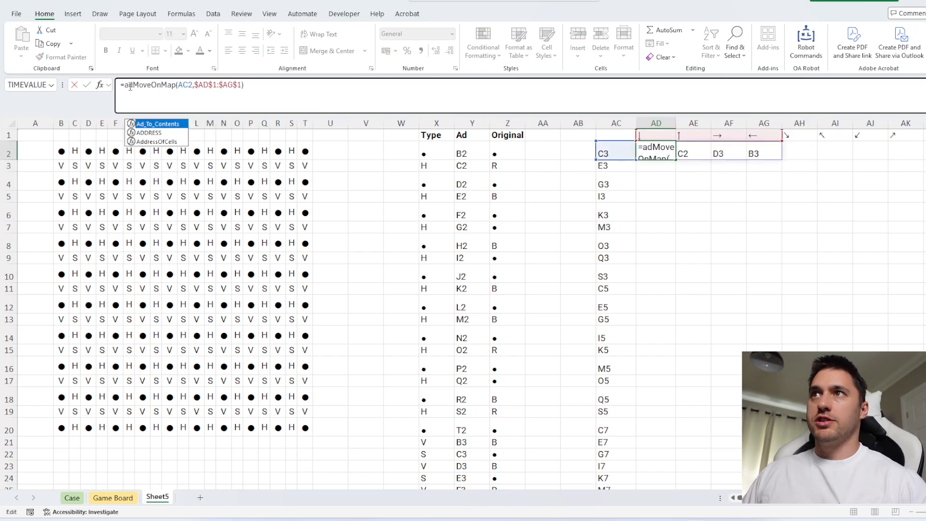
key("Tab")
left_click(319, 86)
type(",mp)")
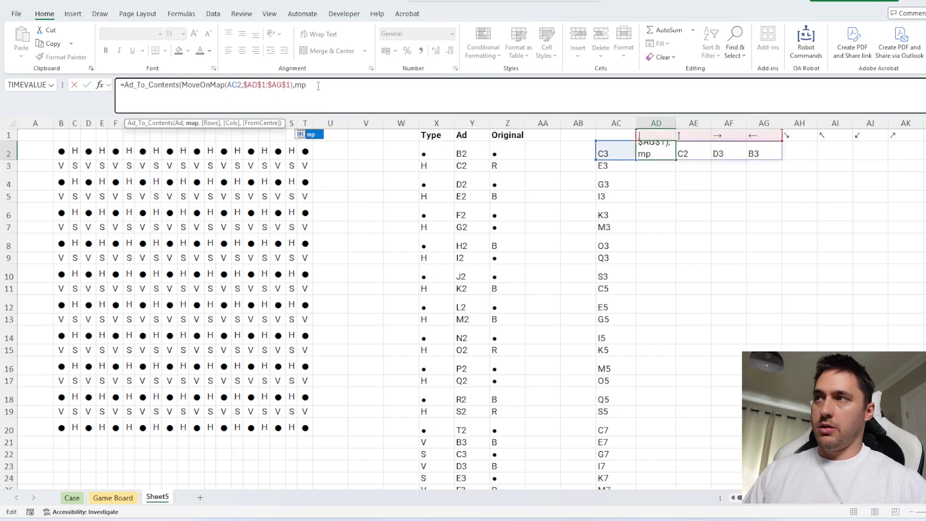
key("Return")
Fill the AD2 contents formula down column AD alongside every square address listed in column AC
left_click(472, 123)
left_click(437, 124)
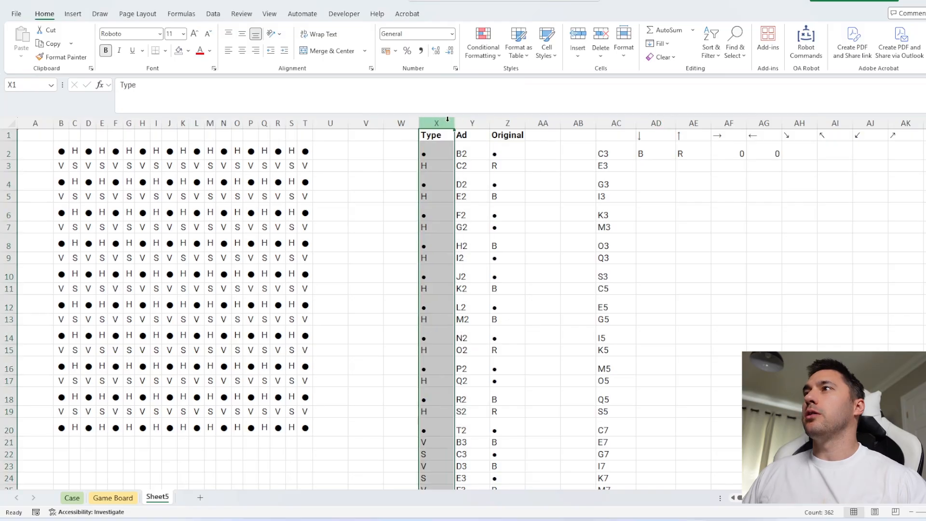
left_click(473, 123)
left_click(508, 123)
left_click(657, 155)
left_click(623, 154)
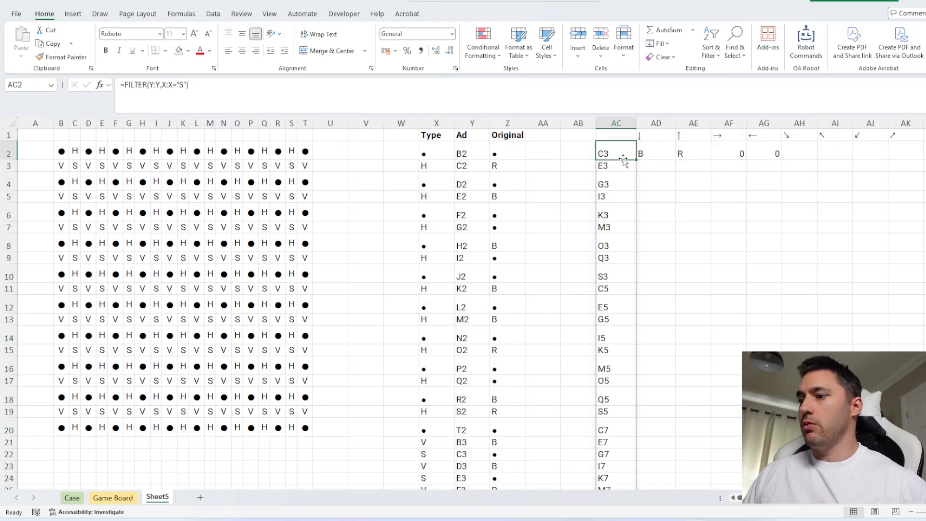
key("ctrl+Down")
key("Right")
key("ctrl+shift+Up")
key("ctrl+d")
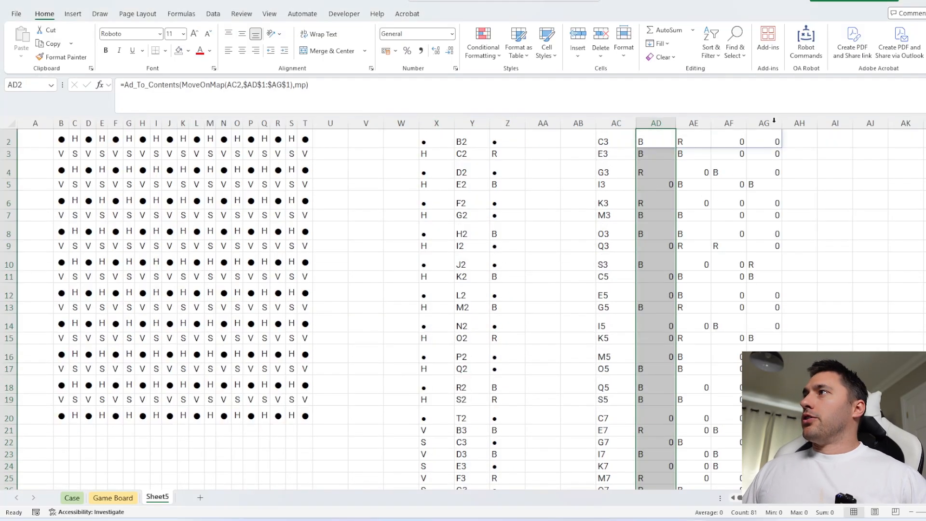
Centre the contents of columns AC to AI horizontally and vertically, and autofit their widths
scroll(774, 122, "up", 1)
left_click(870, 123)
left_click_drag(711, 127, 864, 123)
left_click(242, 50)
left_click(242, 33)
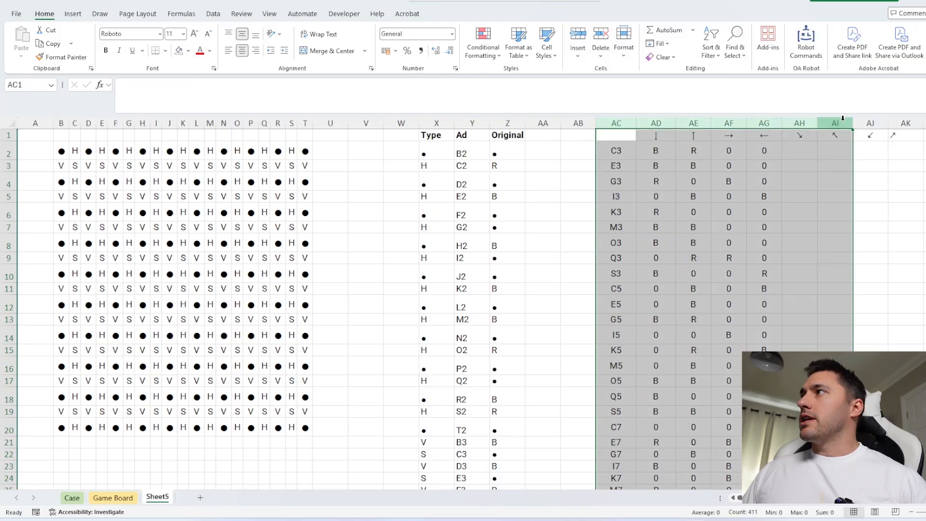
double_click(818, 123)
Widen column AH and enter =COUNTIF(AD2#,0) in AH2 to count each square's empty adjacent lines
left_click(637, 153)
scroll(693, 219, "down", 15)
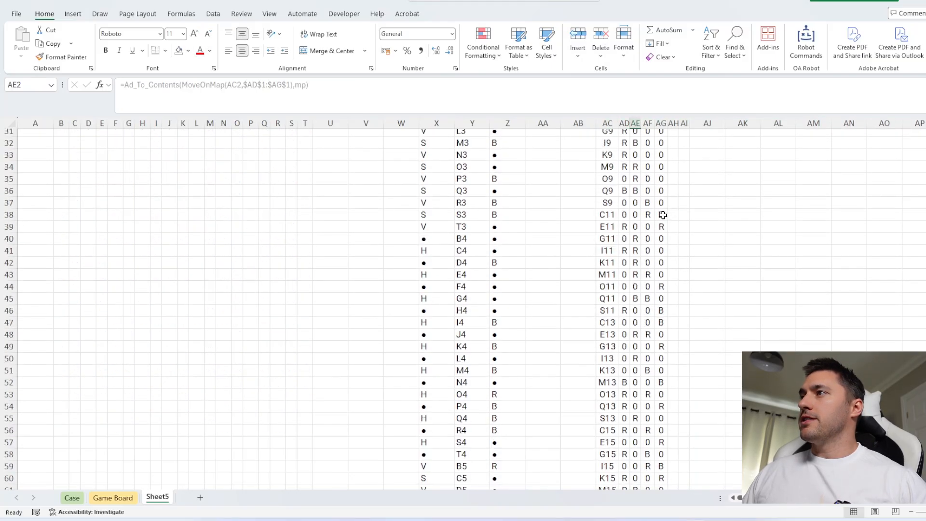
scroll(661, 212, "up", 15)
left_click(660, 153)
left_click(673, 151)
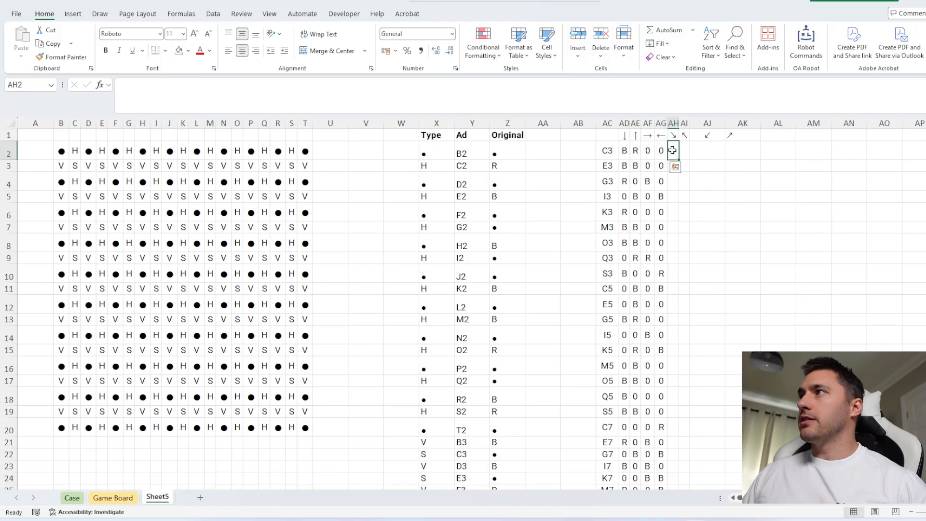
left_click_drag(680, 123, 709, 123)
type("=COUNTIF(")
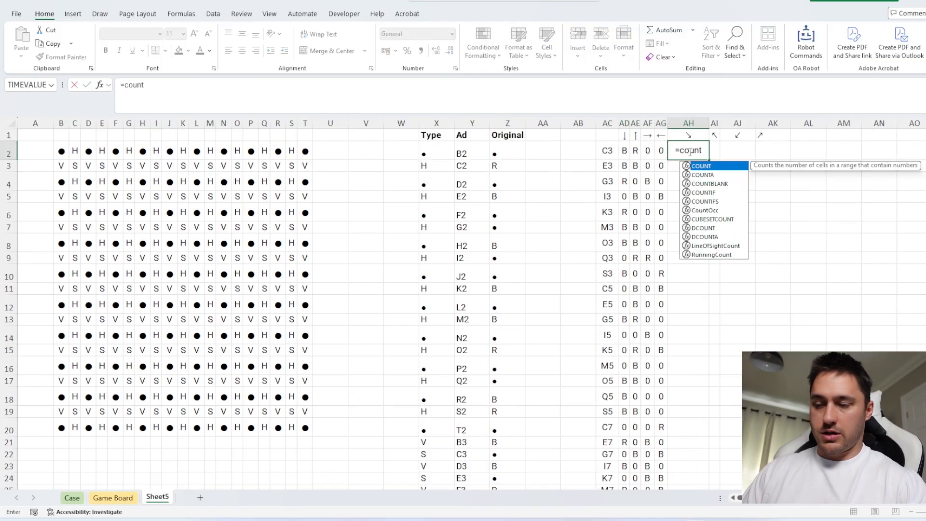
left_click(624, 151)
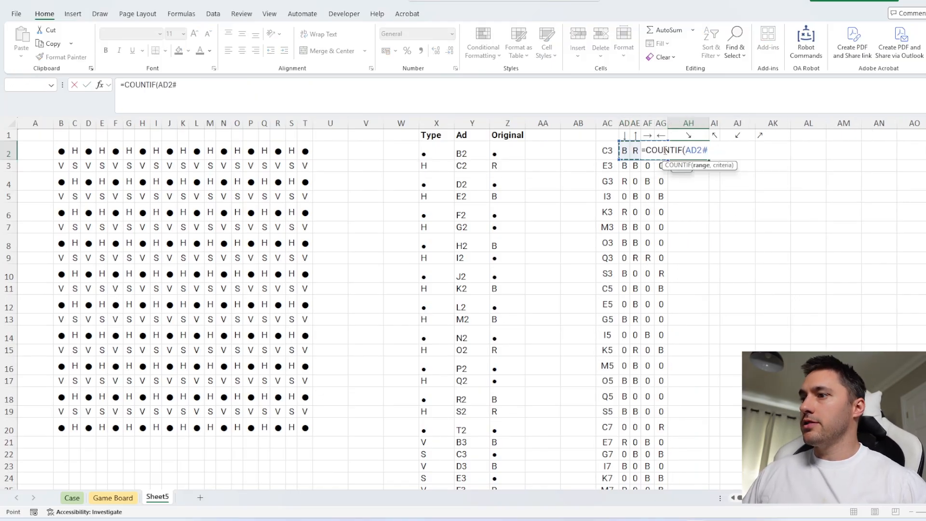
type(",0")
key("ctrl+Return")
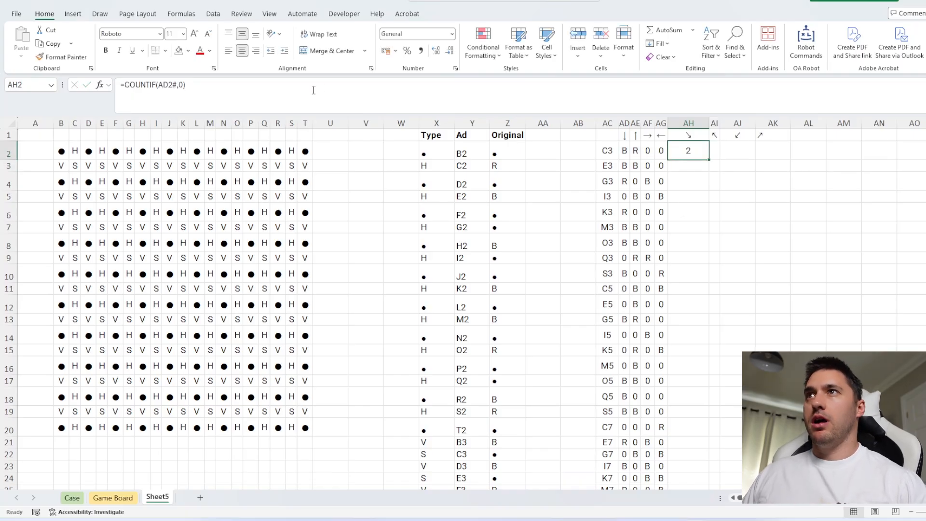
Change AH2 to =--(COUNTIF(AD2#,0)=3) to flag squares with one filled line, and fill it down the list
left_click(291, 102)
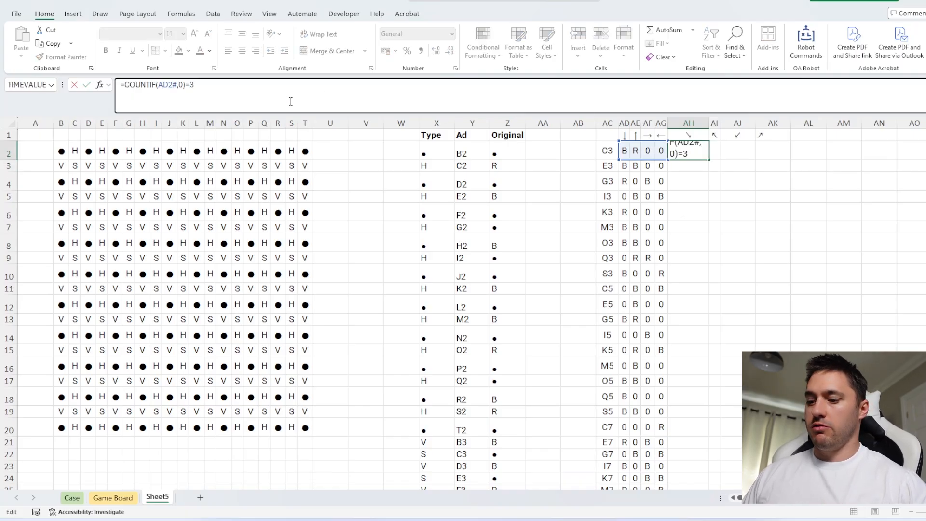
type("=3")
left_click(126, 86)
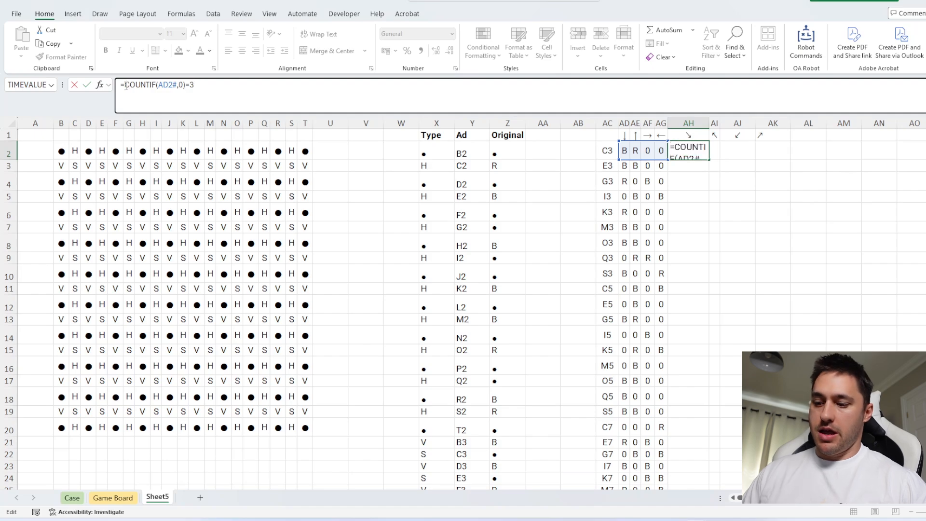
type("--(")
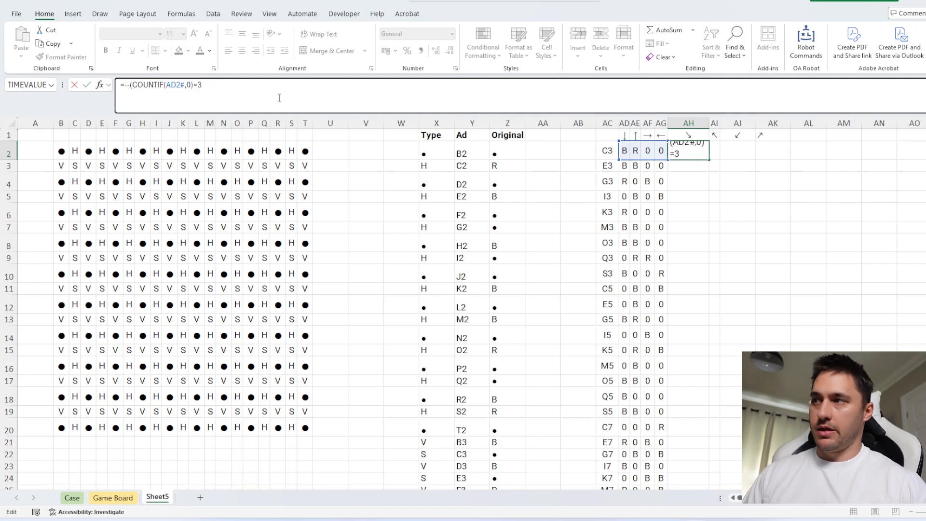
key("Return")
left_click(707, 155)
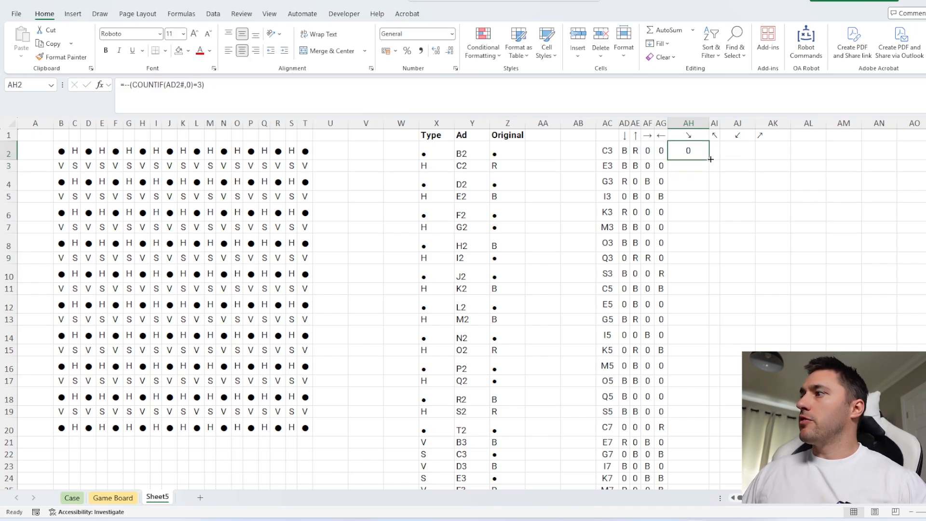
double_click(711, 159)
Enter 27 as the Bonus 2 answer on the Case sheet
left_click(72, 498)
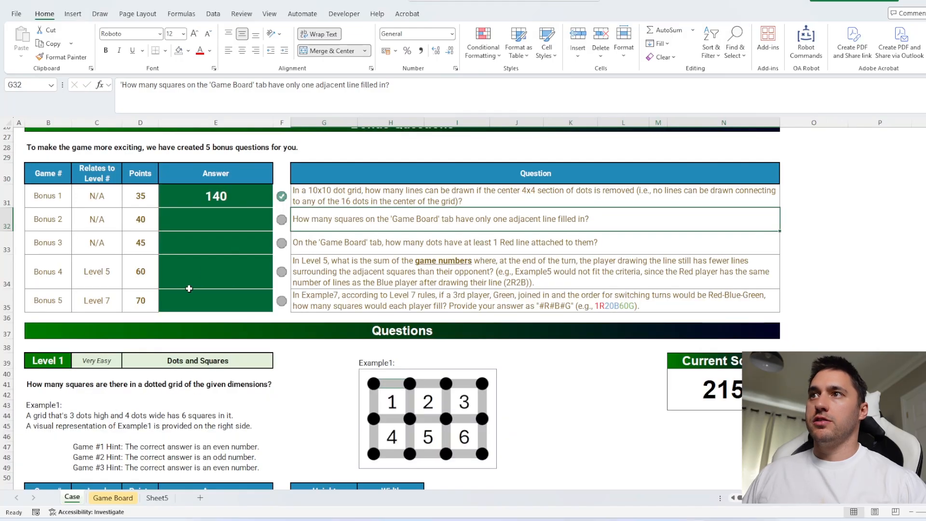
left_click(215, 218)
type("27")
For Bonus 3, change AC2 on Sheet5 to =FILTER(Y:Y,X:X=X2) so that it lists the dot addresses
left_click(307, 243)
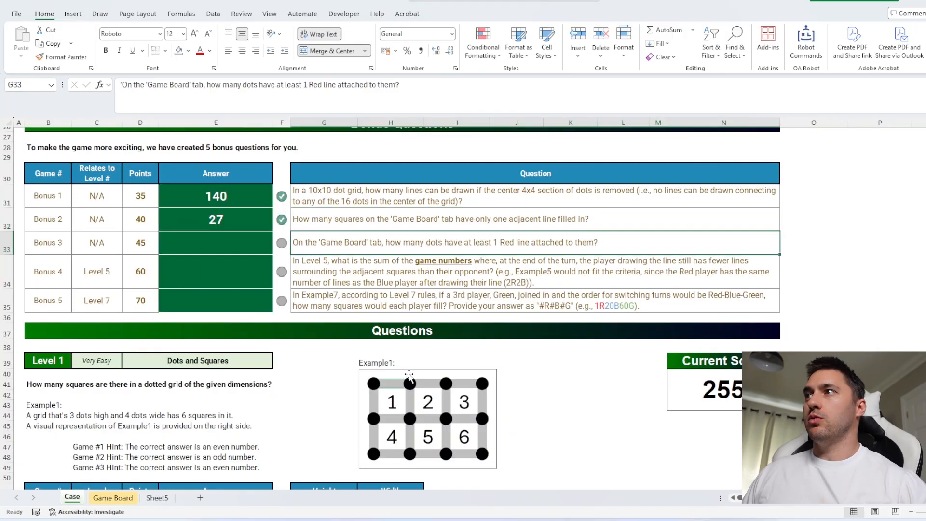
left_click(119, 498)
left_click(159, 498)
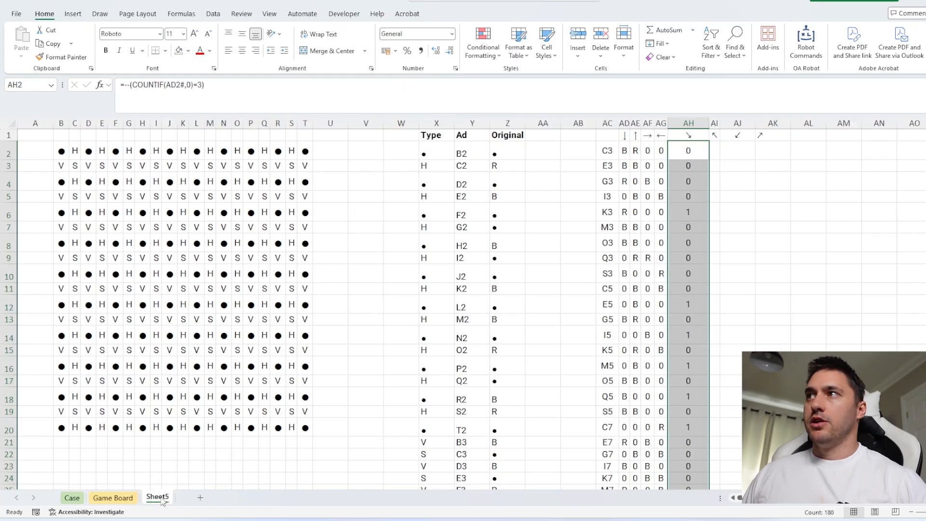
left_click(606, 152)
left_click(215, 88)
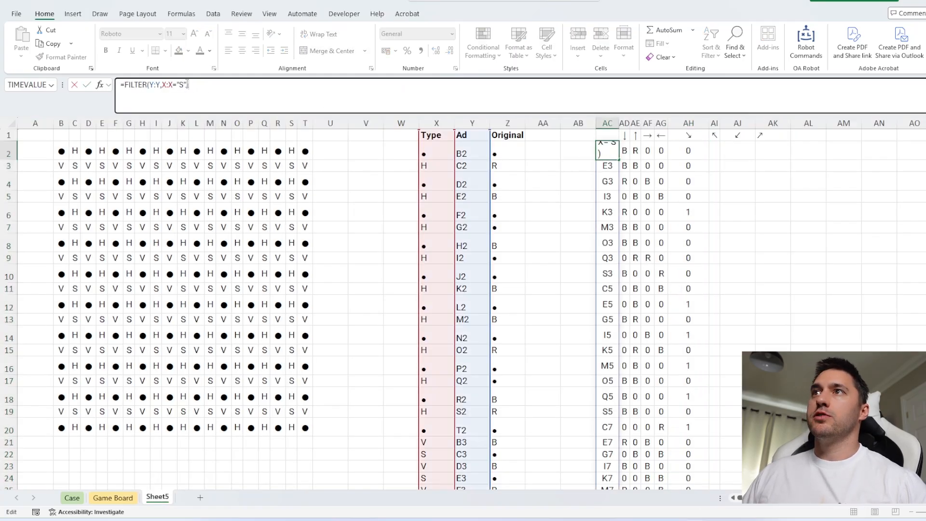
left_click_drag(187, 85, 177, 85)
left_click(430, 152)
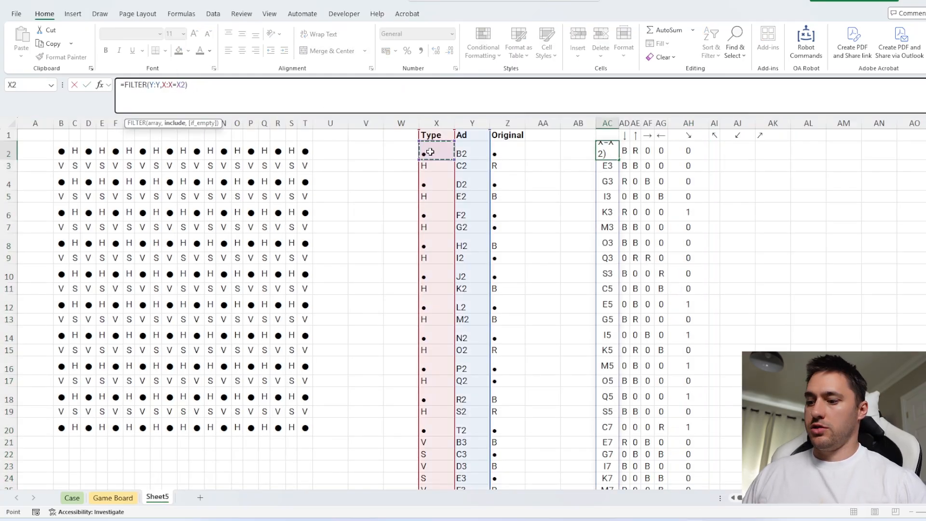
key("Return")
Check the AD2 formula against the Game Board by examining the four line cells around dot N12
left_click(626, 150)
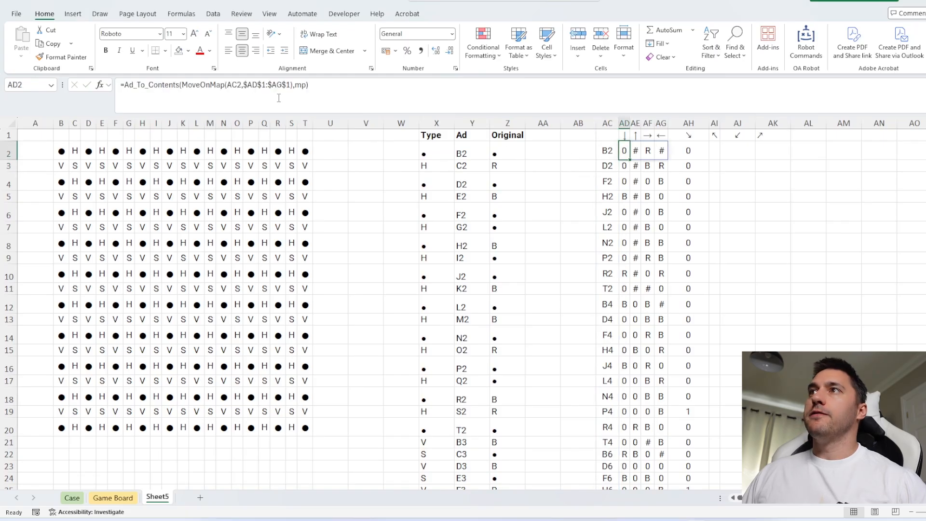
left_click(284, 92)
key("Escape")
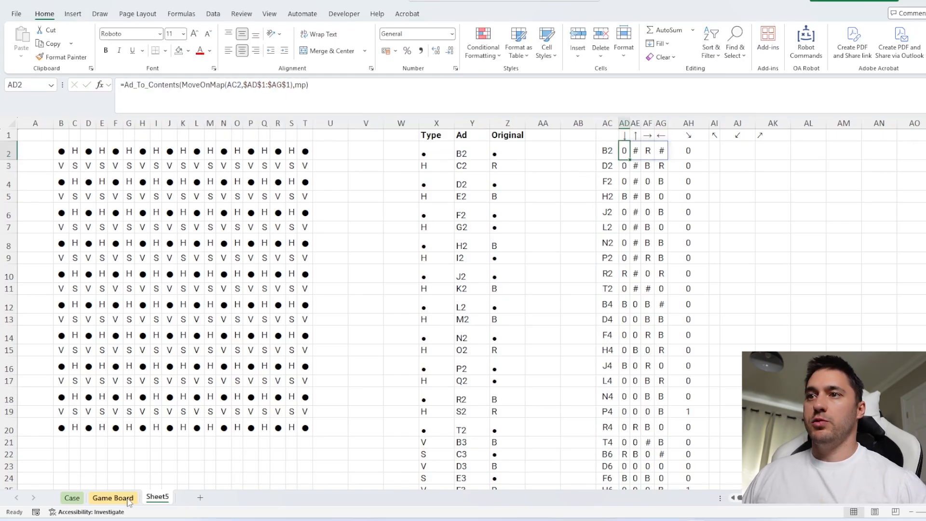
left_click(113, 497)
left_click(215, 296)
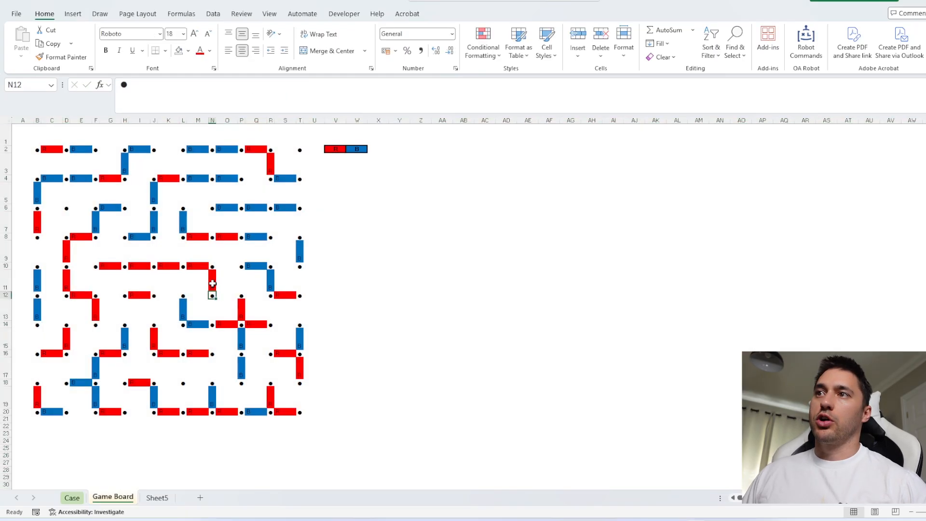
left_click(212, 283, "ctrl")
left_click(198, 295, "ctrl")
left_click(226, 295, "ctrl")
left_click(215, 311, "ctrl")
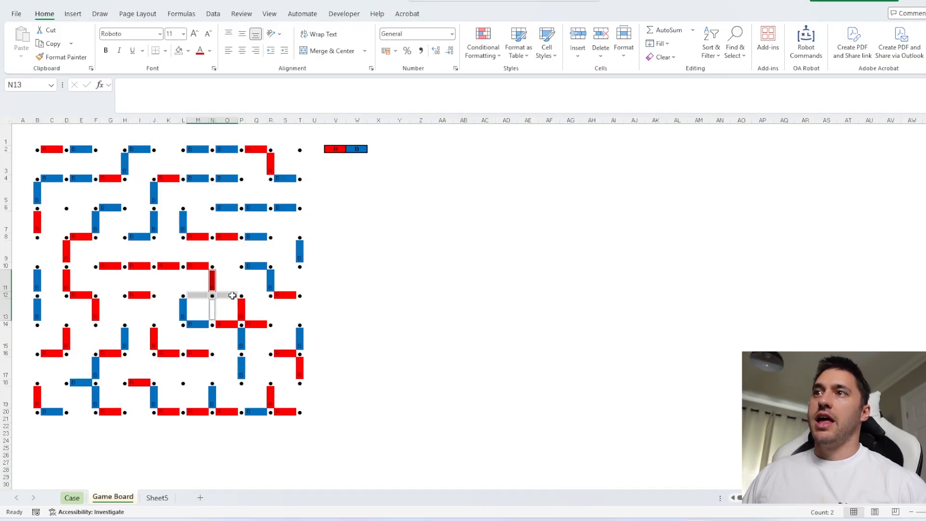
Change AH2 on Sheet5 to =--(COUNTIF(AD2#,"R")>0) to flag dots with a red line, and fill it down
left_click(157, 497)
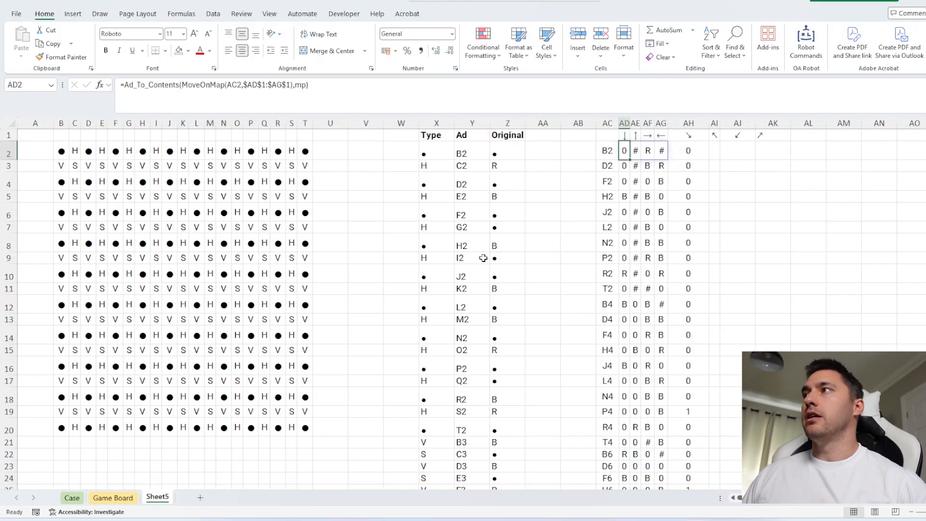
left_click(675, 153)
left_click(209, 99)
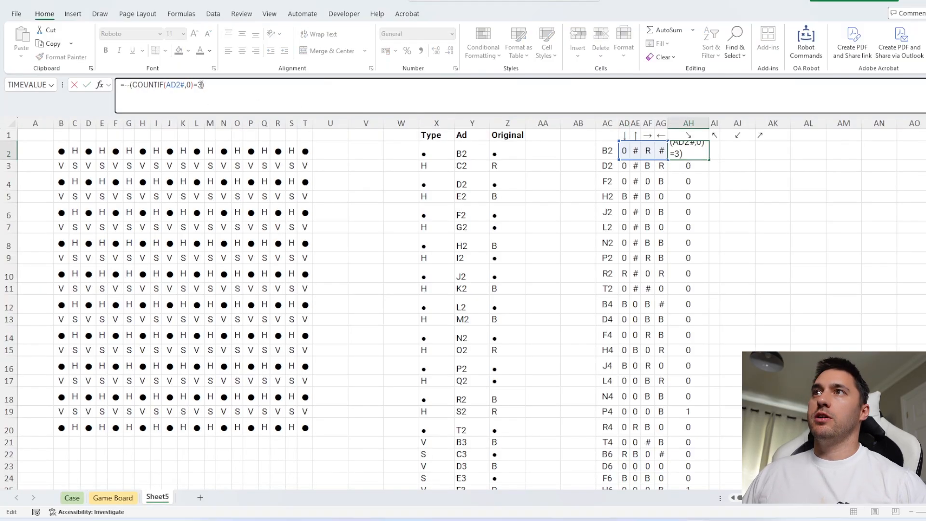
type("\"R\"")
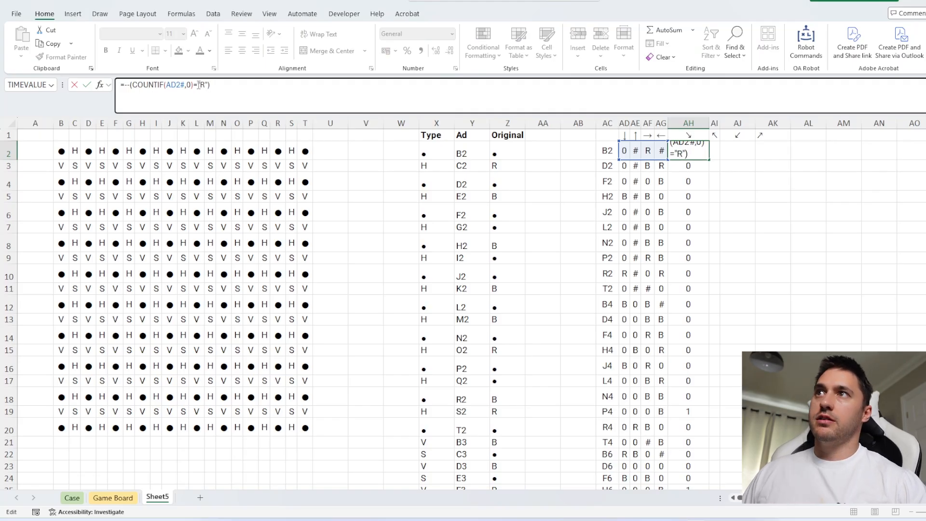
double_click(189, 86)
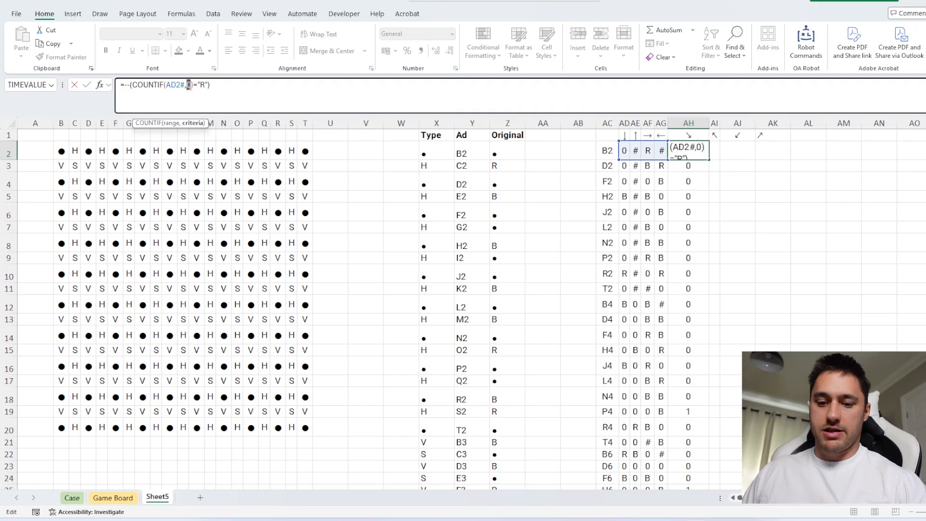
type("\"R\"")
left_click_drag(215, 85, 199, 84)
type(">0)")
key("Return")
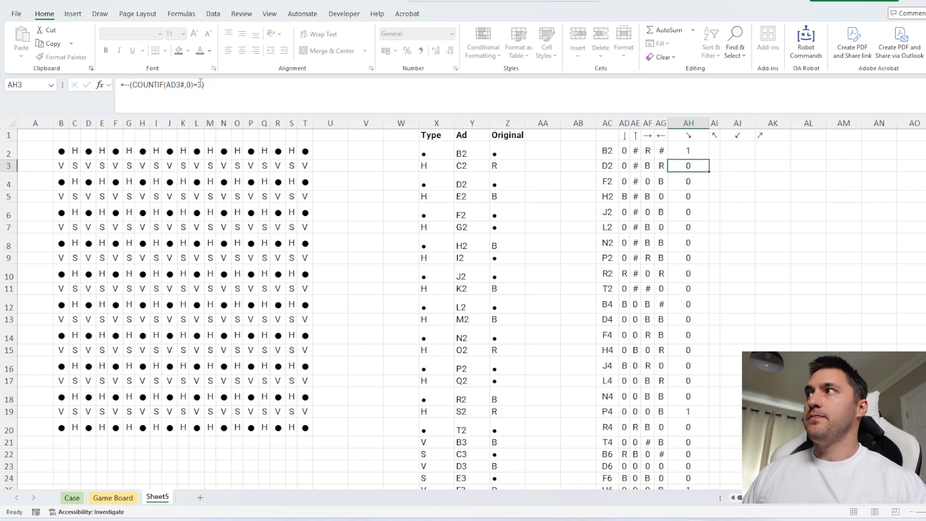
left_click(698, 151)
double_click(710, 159)
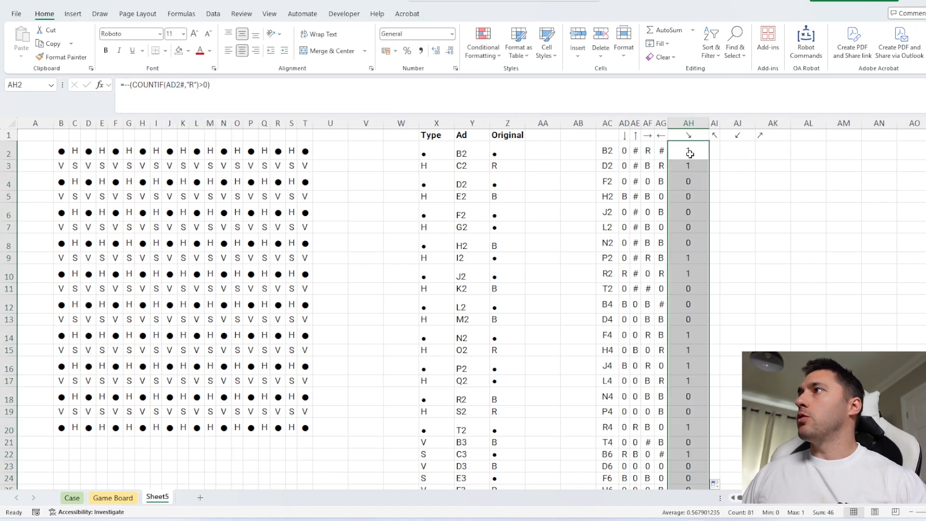
Fill the AD2 line-contents formula on Sheet5 down beside the dot addresses in column AC
left_click(625, 151)
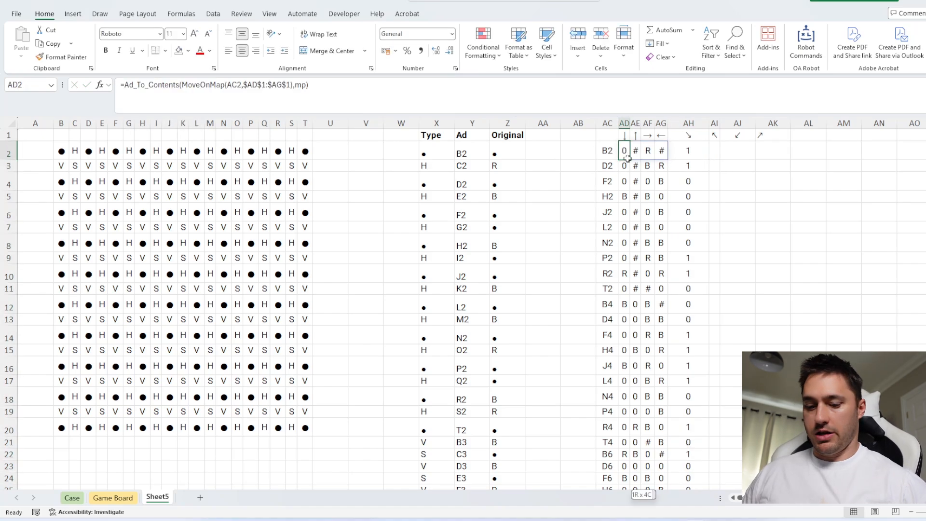
double_click(629, 159)
scroll(627, 159, "down", 5)
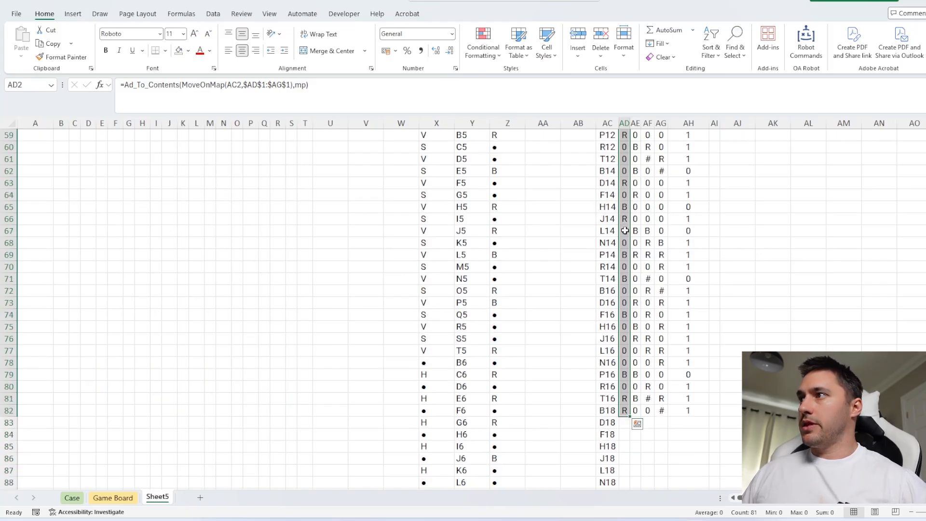
Extend the formulas in AD82:AH82 down to row 101 so that every dot address in column AC is covered
left_click_drag(625, 303, 676, 302)
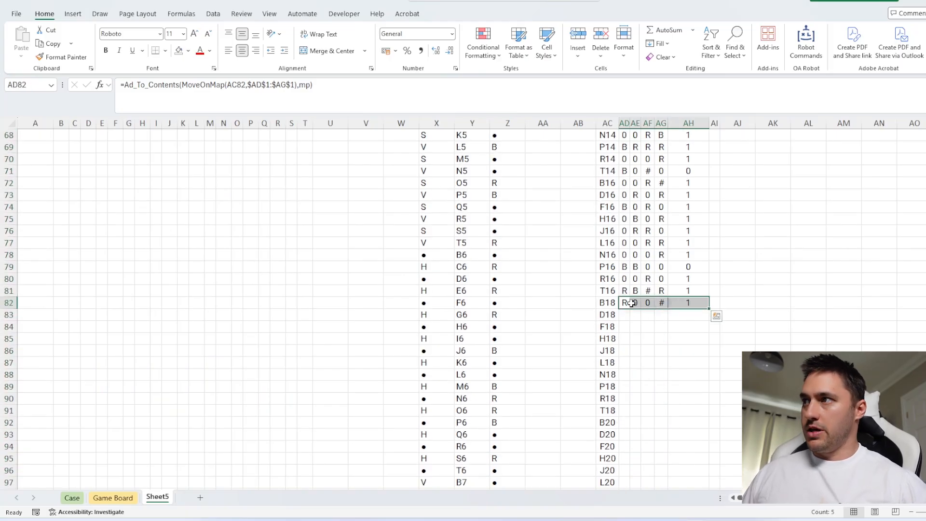
left_click(606, 302)
key("ctrl+Down")
key("shift+Right")
key("Right")
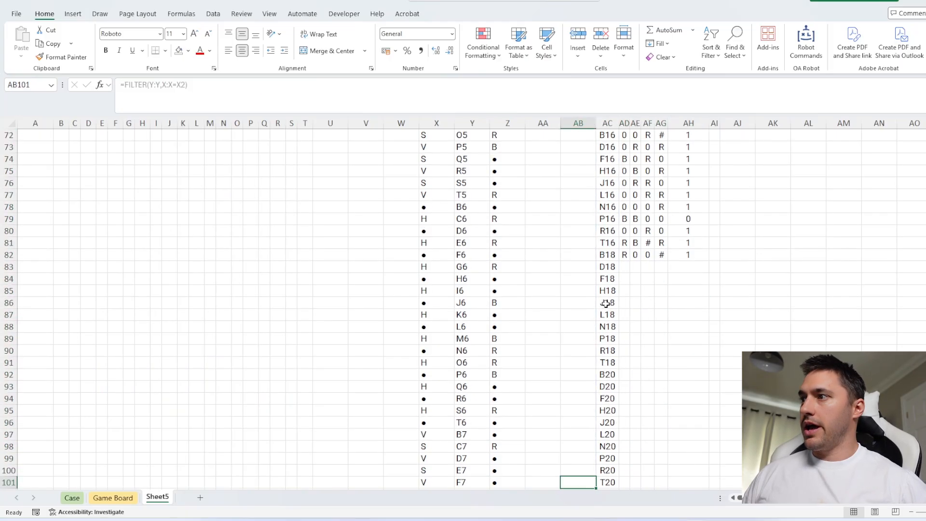
key("shift+Right")
key("shift+Right")
key("shift+Right")
key("shift+Right")
key("ctrl+shift+Up")
key("ctrl+shift+Up")
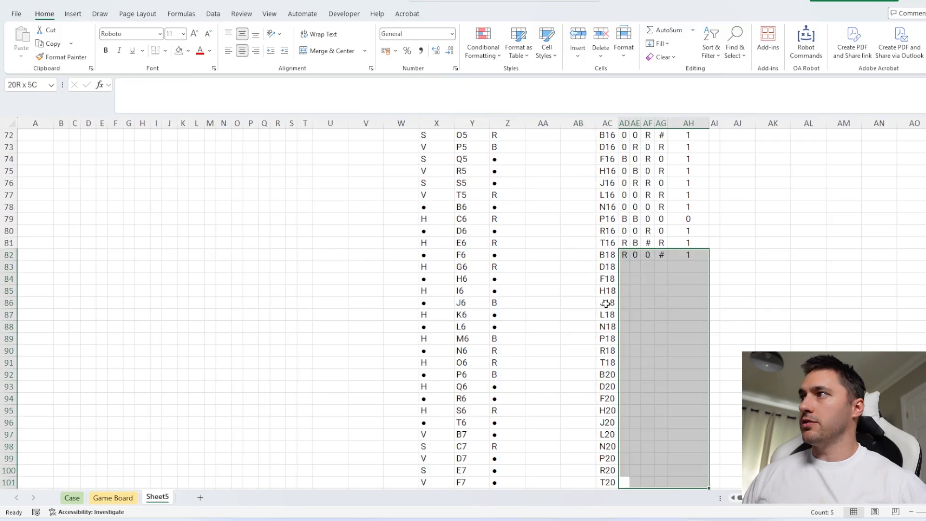
key("ctrl+d")
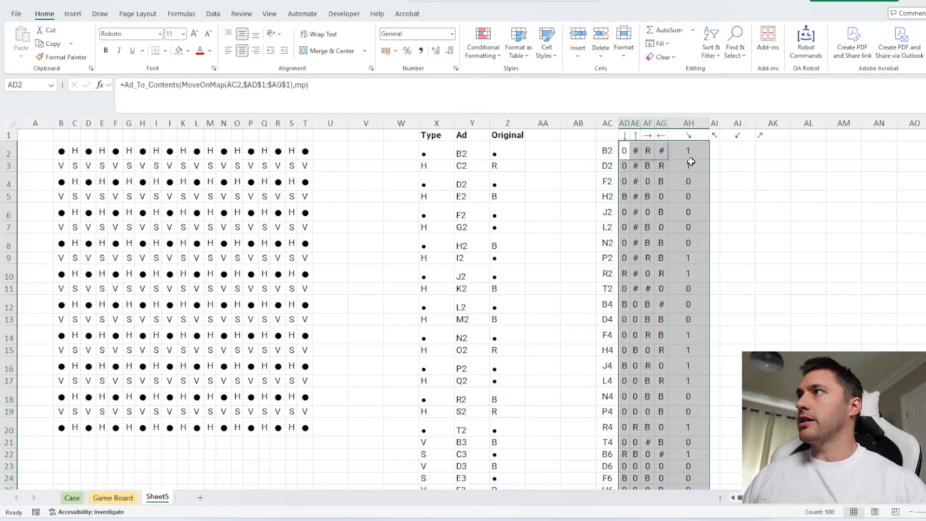
Total the red-line flags in column AH and enter 59 as the Bonus 3 answer on the Case sheet
left_click(689, 122)
left_click(72, 498)
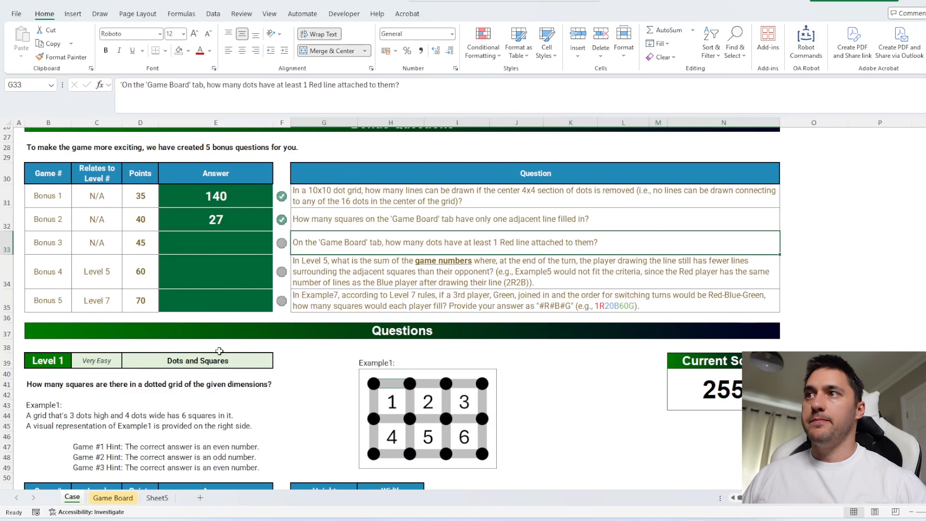
type("59")
key("Return")
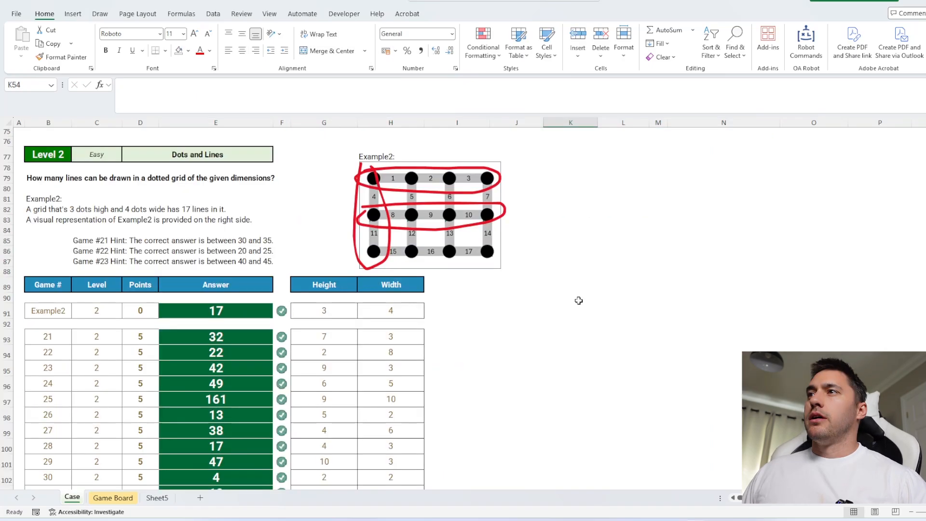
Read the Level 3 coordinate rules on the Case sheet and examine how Game Board rows and columns, such as row 5 and column H, relate to dot coordinates
scroll(579, 300, "down", 11)
scroll(579, 300, "down", 4)
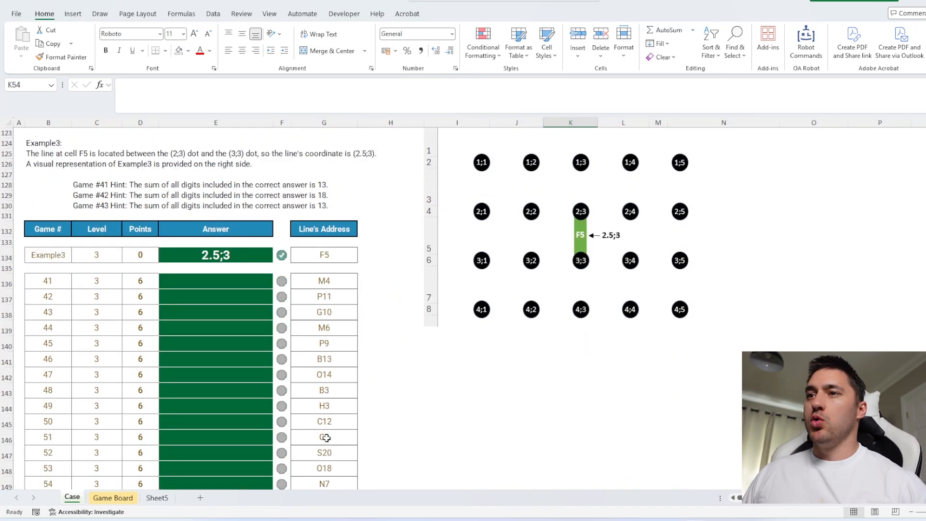
left_click(113, 498)
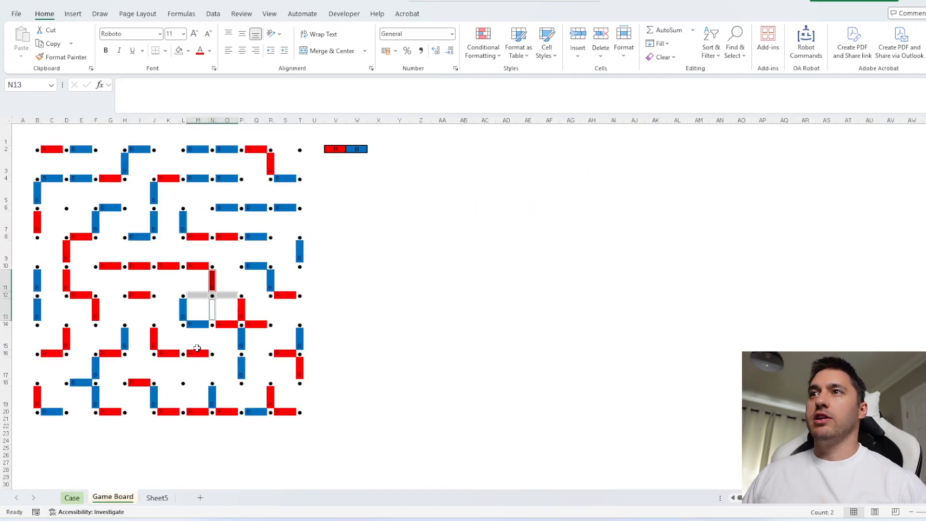
left_click(184, 282)
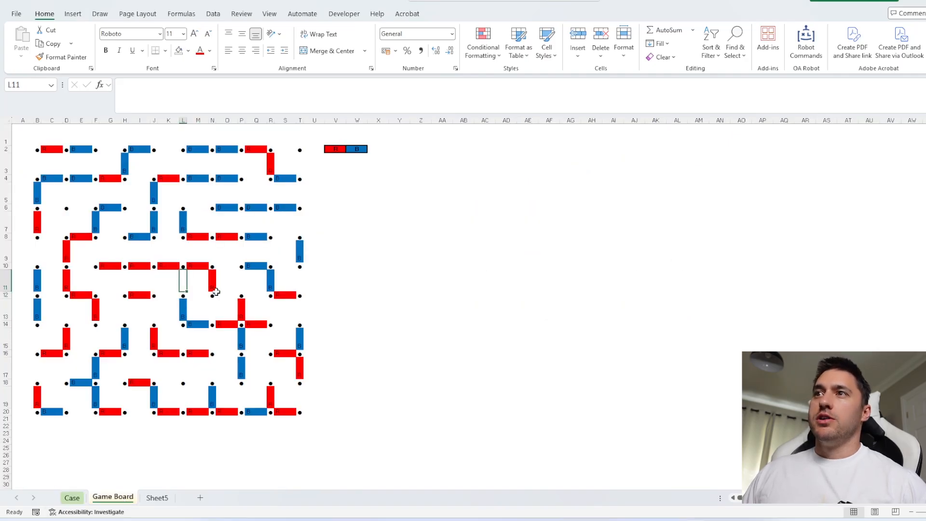
left_click(6, 149)
left_click(6, 178, "ctrl")
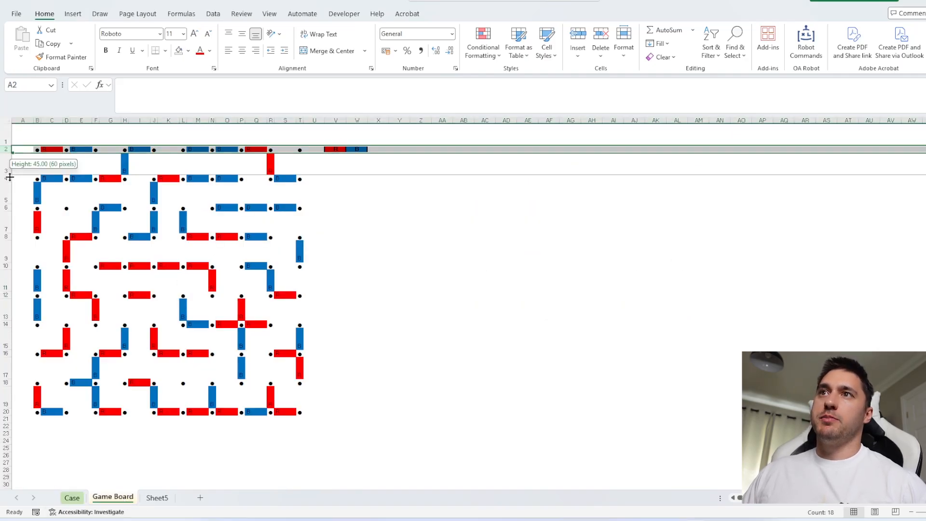
left_click(7, 208, "ctrl")
left_click(124, 193)
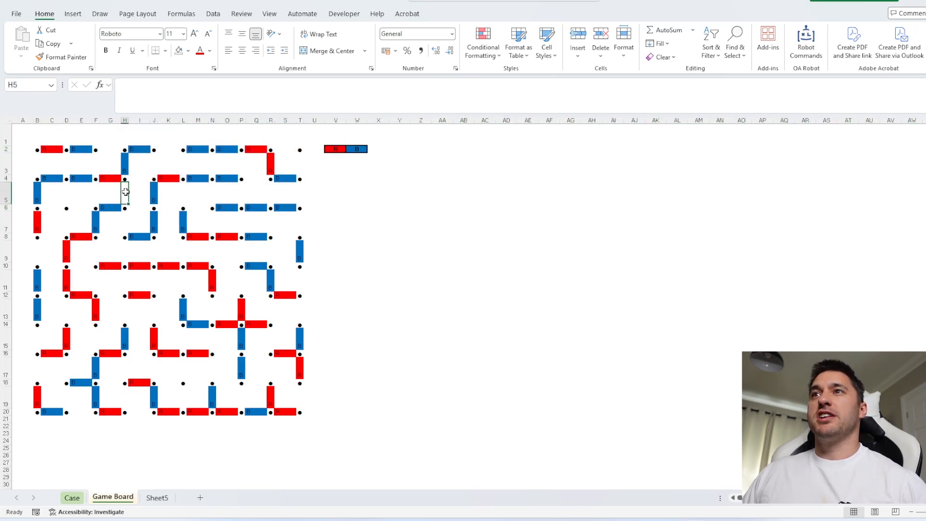
left_click(6, 193)
left_click(125, 192)
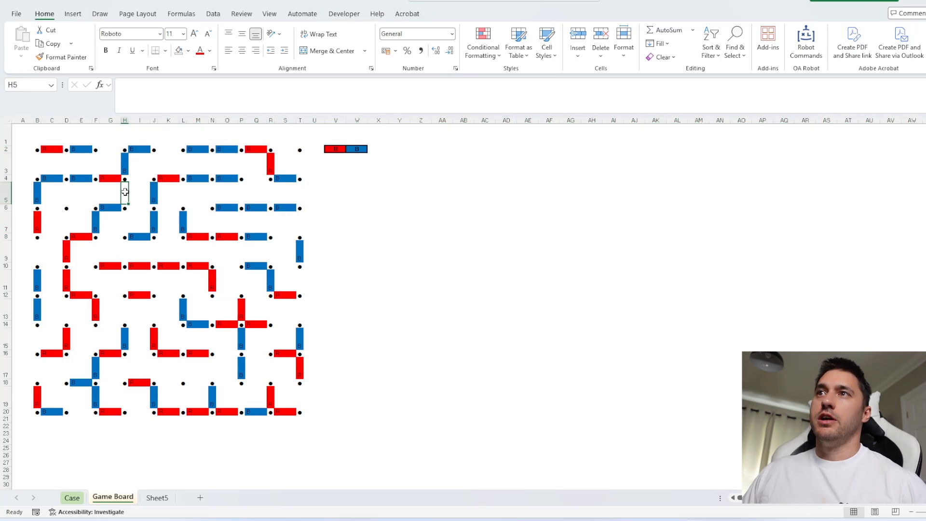
left_click(123, 149)
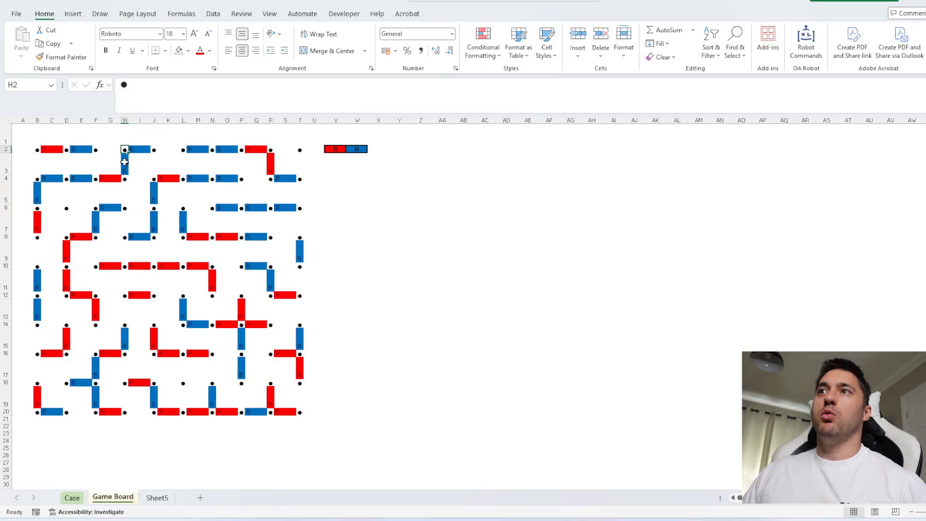
left_click(125, 193)
left_click(4, 194)
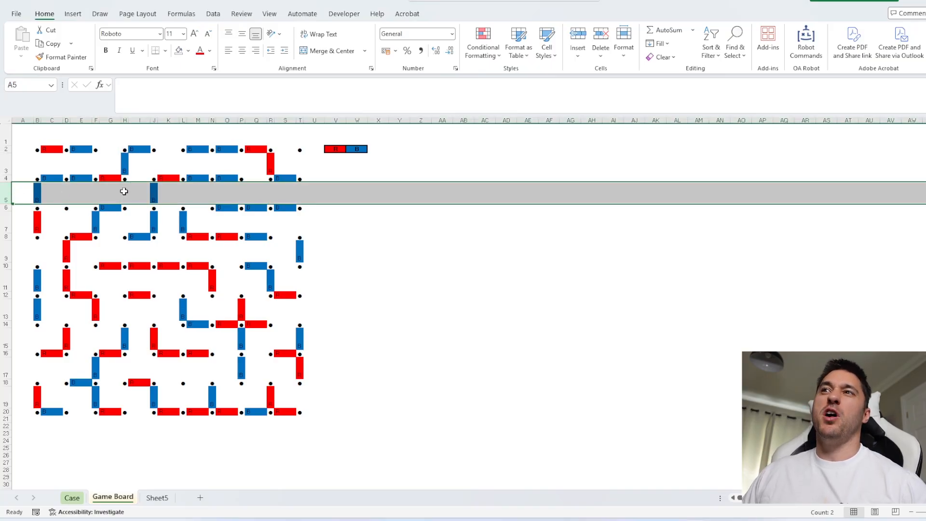
left_click(123, 121)
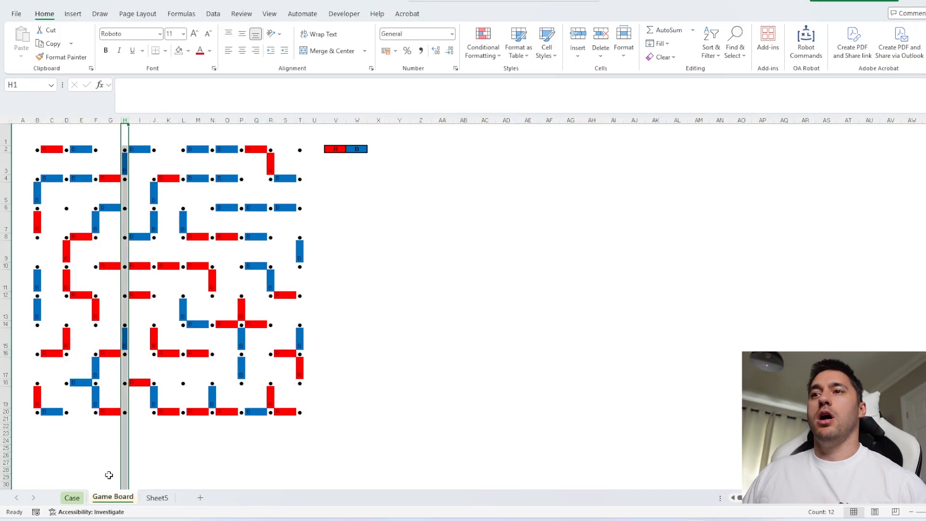
Answer Level 3 from E136 down by joining half of RowNum(G136) and half of ColNum(G136) with a semicolon
left_click(72, 497)
left_click(231, 284)
type("=rownum")
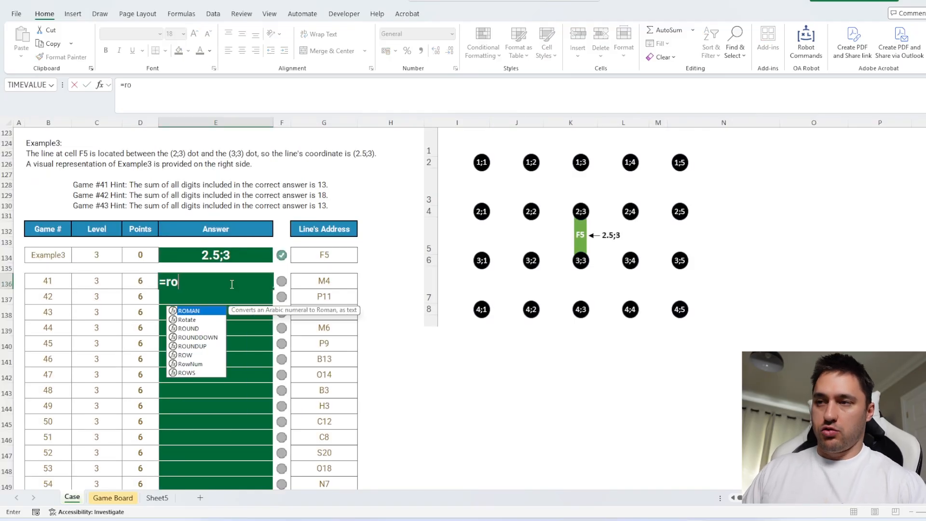
key("Tab")
left_click(318, 285)
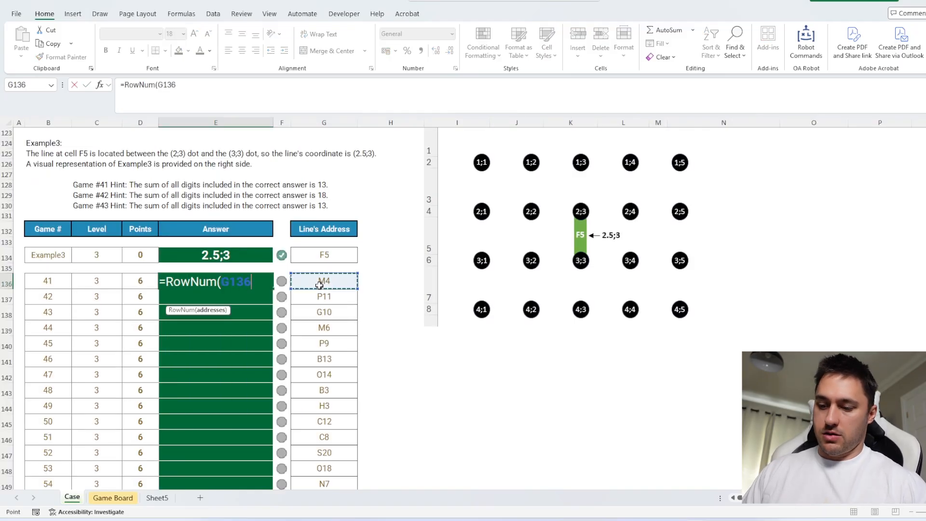
type(")/2&")
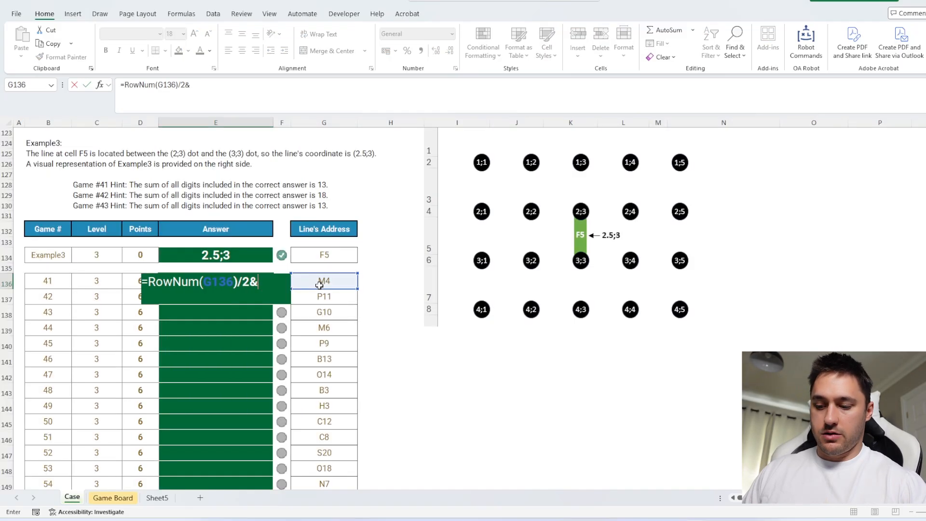
type("\";\"&")
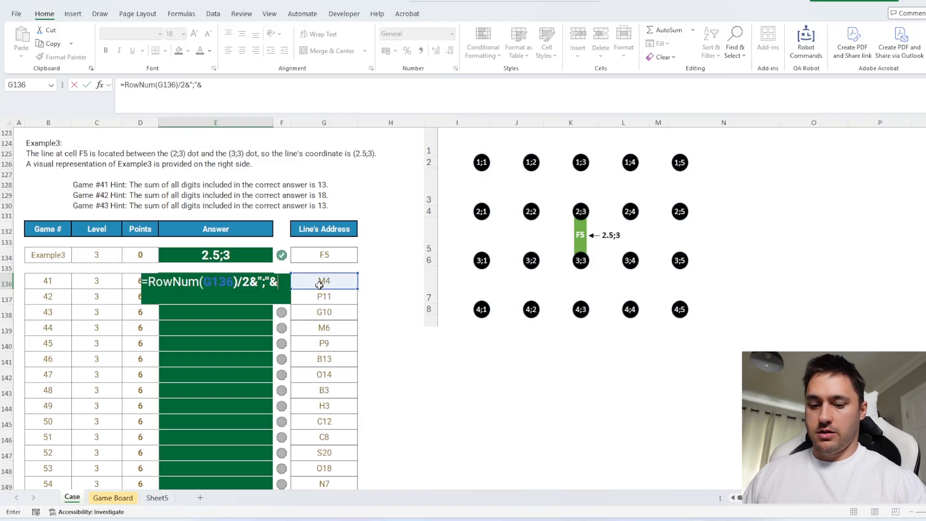
type("col")
key("Tab")
left_click(320, 285)
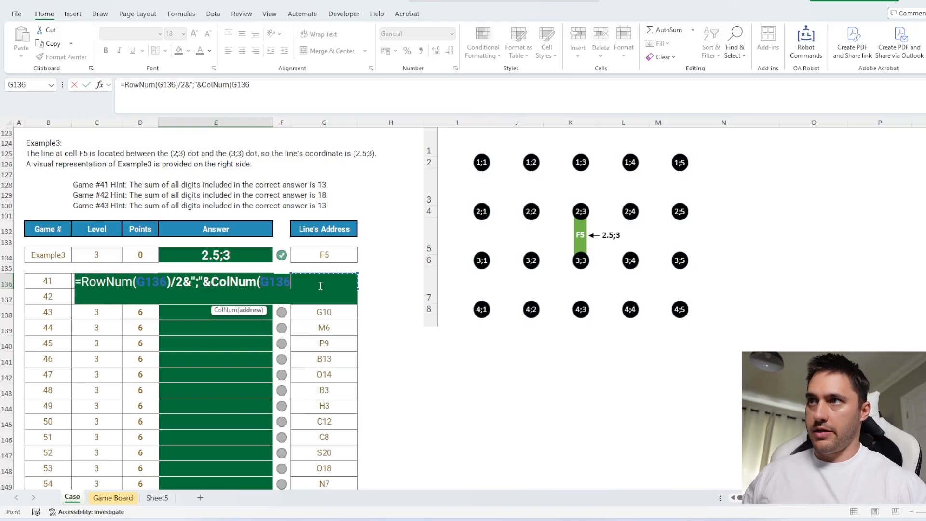
type(")")
key("Return")
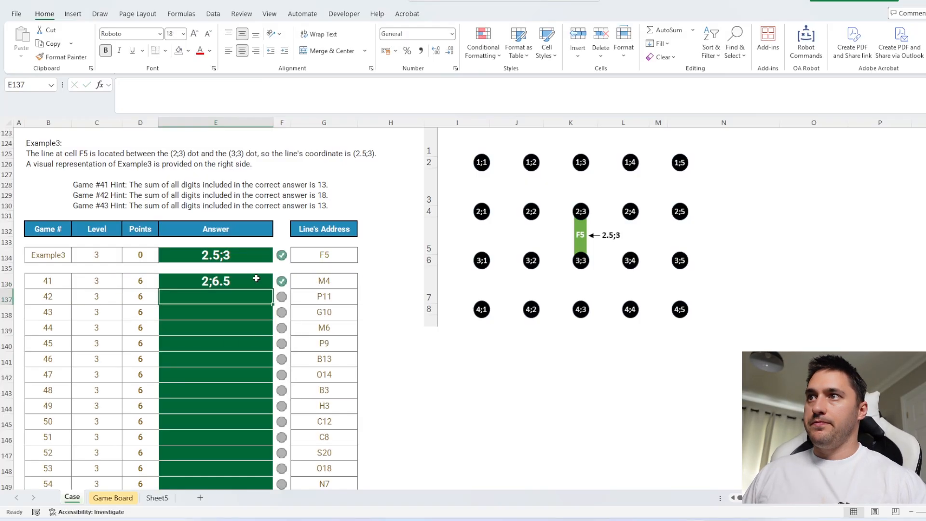
left_click(267, 282)
double_click(273, 288)
Read the Level 4 rules and create a working sheet named Lvl 4 for games 61 to 80
scroll(435, 346, "down", 12)
left_click(435, 345)
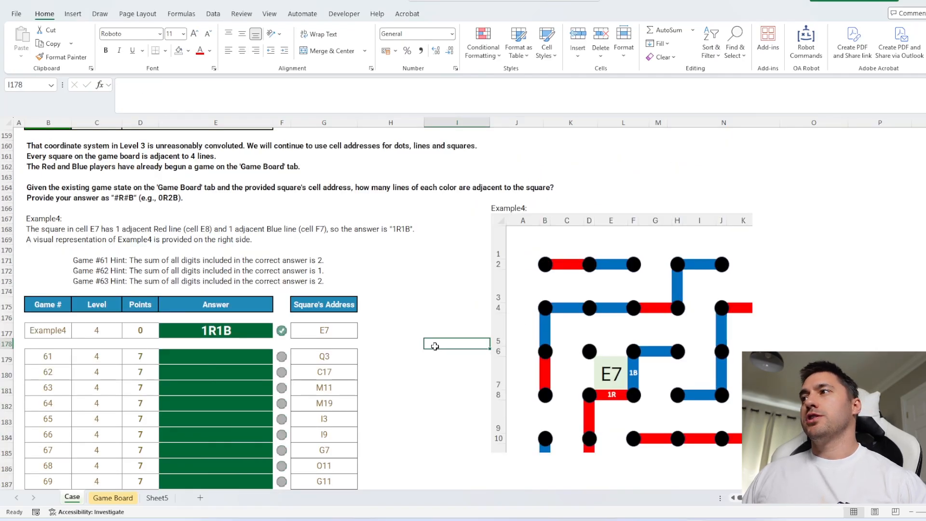
scroll(435, 346, "down", 1)
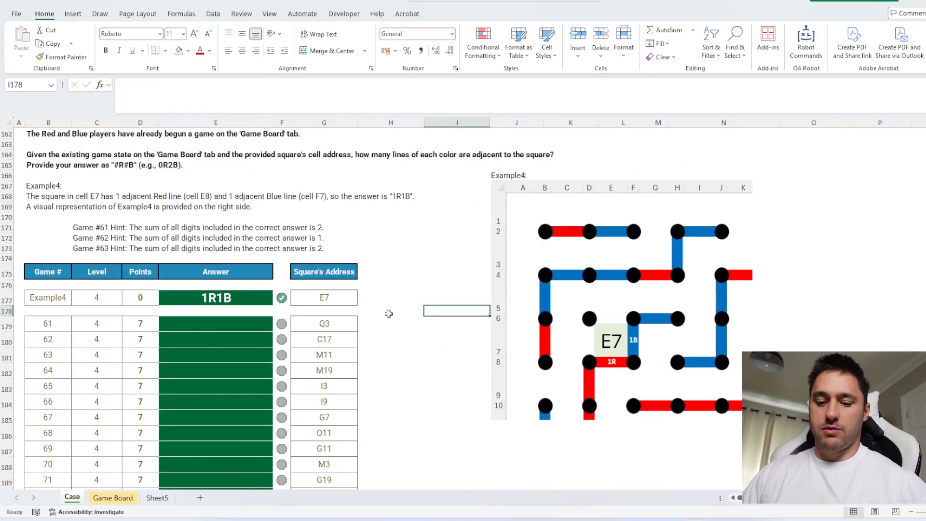
key("ctrl+shift+s")
type("4")
key("Return")
left_click(168, 172)
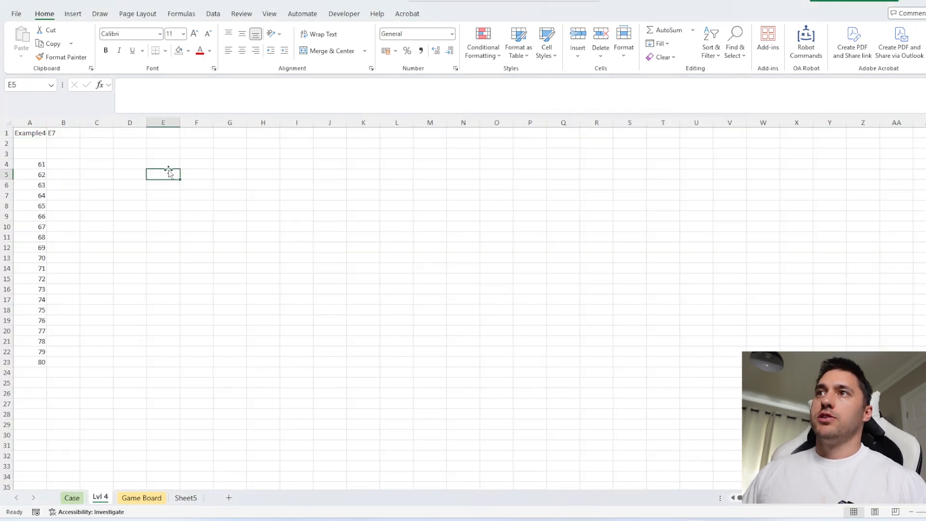
List the direction arrows from G4 down on the Lvl 4 sheet with the Arrows function
left_click(236, 164)
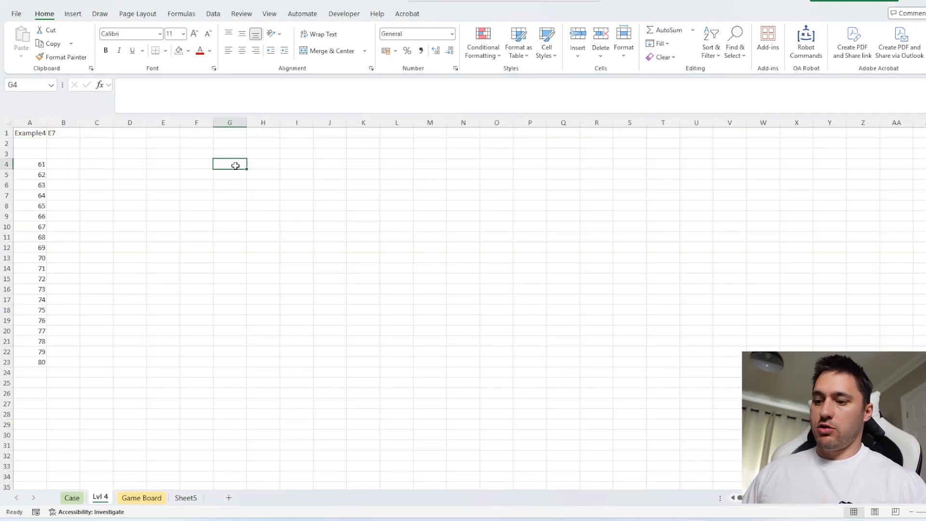
type("=arro")
key("Tab")
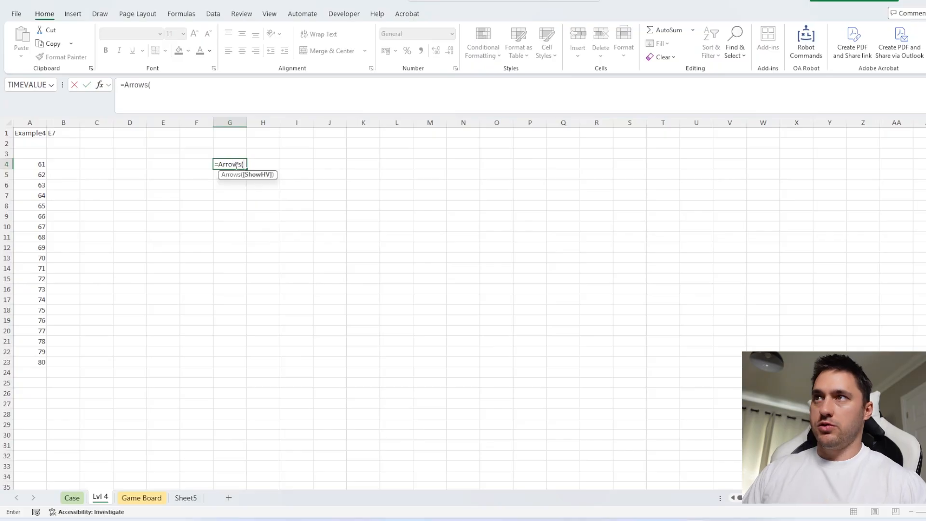
key("Return")
Enter =MoveOnMap(B1,G4:G7) in E15 to get the four cell addresses adjacent to the Example4 square
left_click(161, 280)
type("=mov")
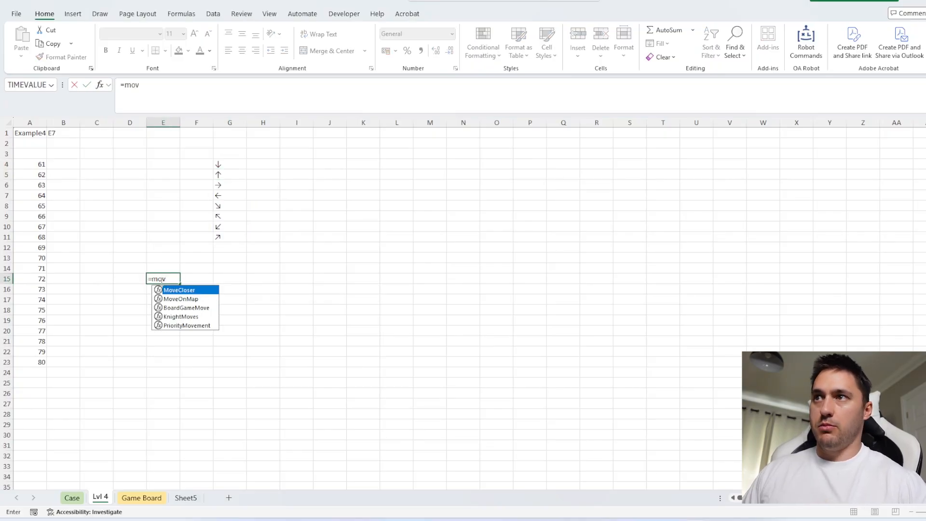
key("Down")
key("Tab")
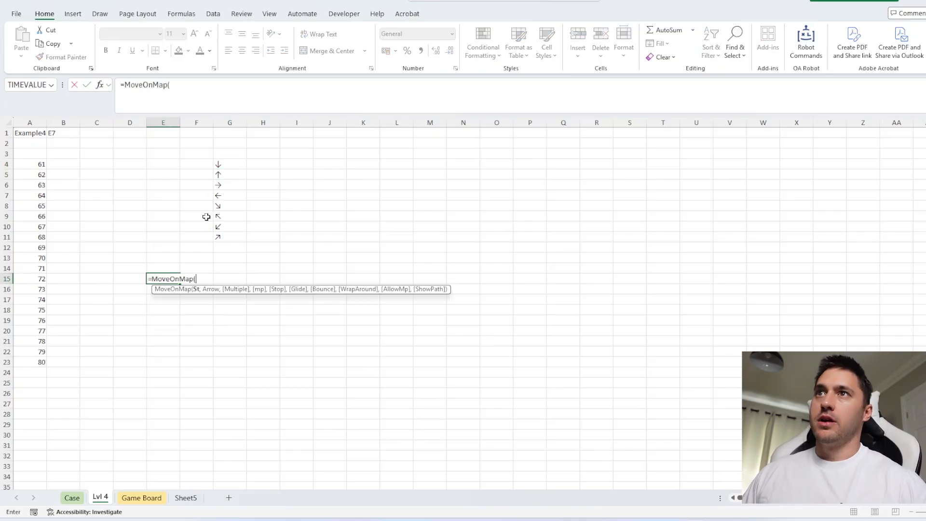
left_click(70, 134)
type(",")
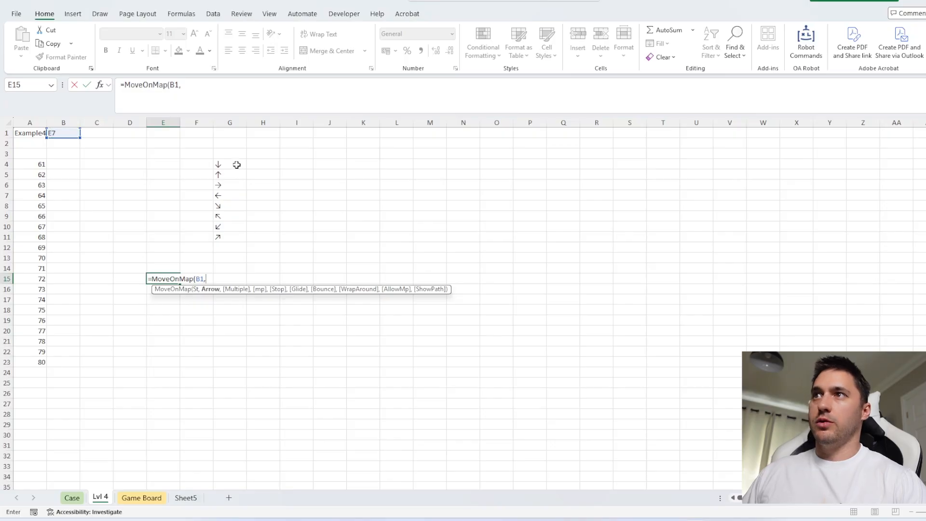
left_click_drag(236, 164, 233, 192)
key("shift+Return")
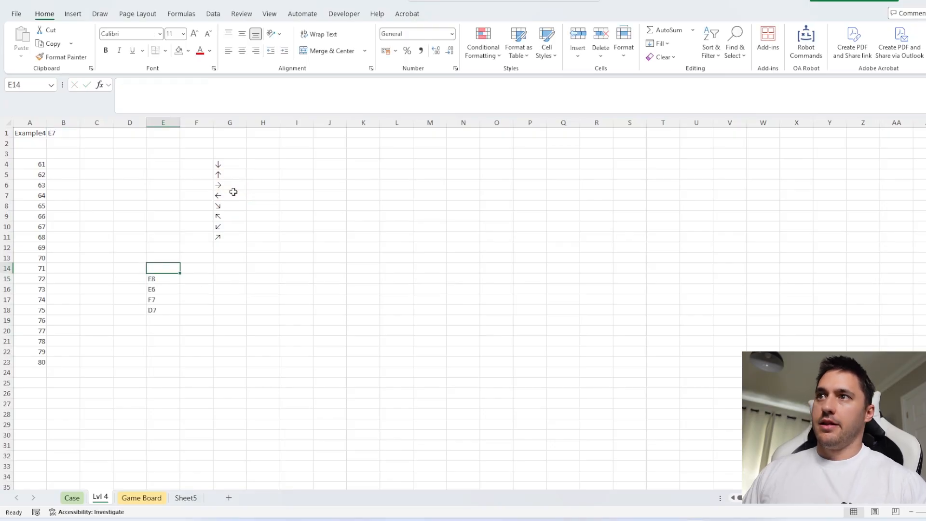
Wrap the E15 formula in Ad_To_Contents with the mp map so that it returns the contents of the four adjacent cells
left_click(153, 278)
left_click(124, 85)
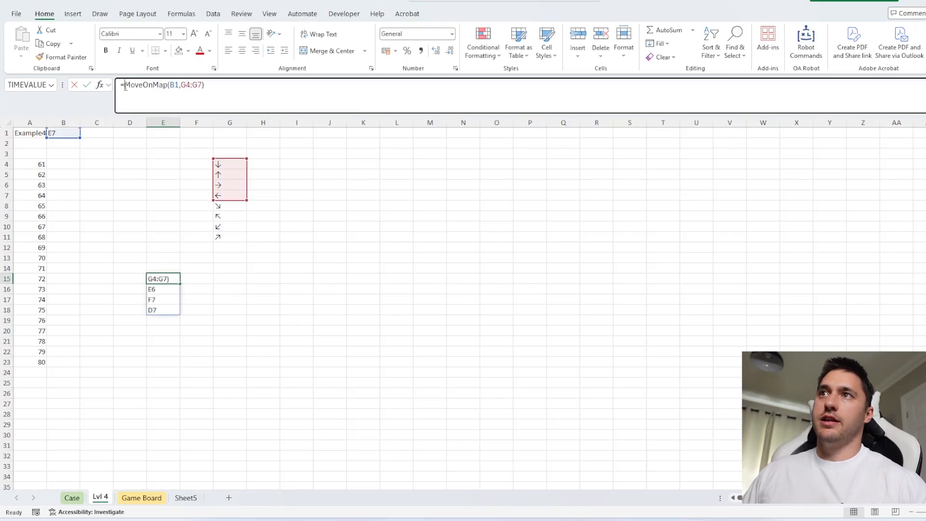
type("ad")
key("Tab")
left_click(324, 89)
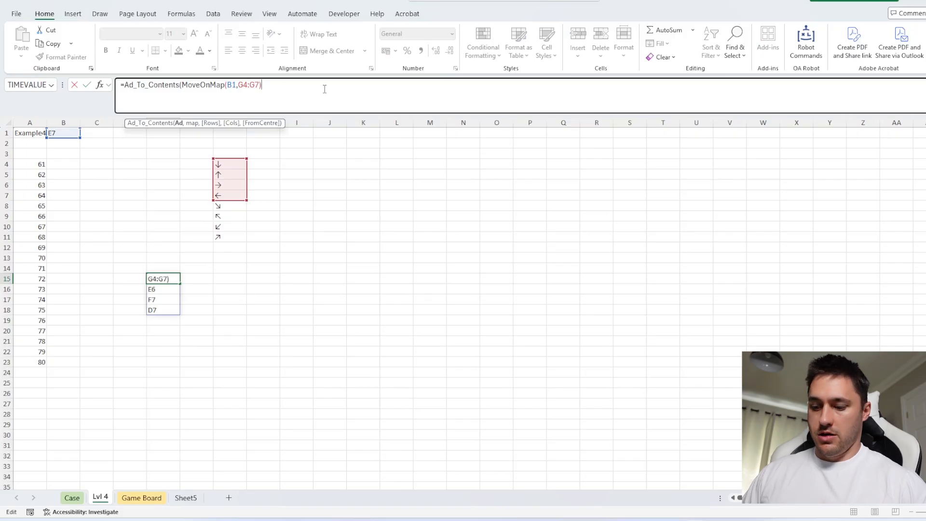
type(",m")
key("shift+Return")
left_click(256, 279)
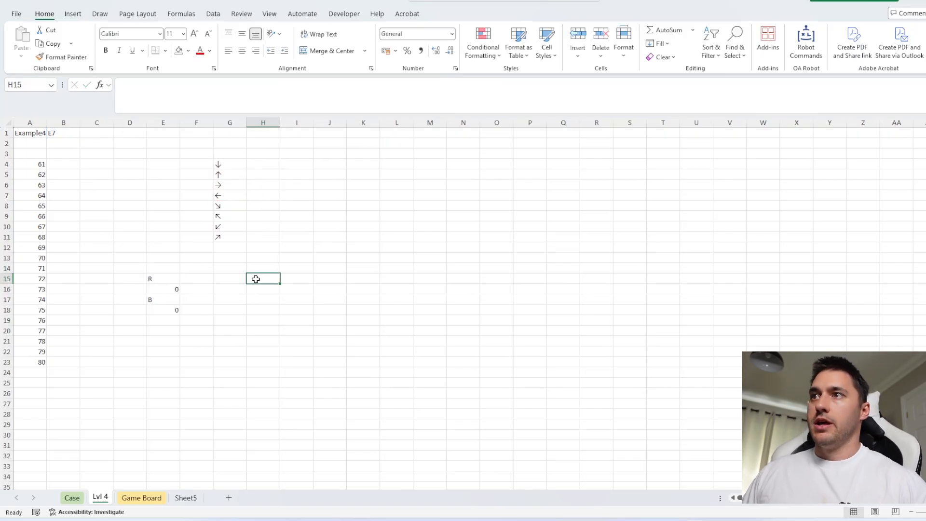
Label H15 as R and H16 as B on the Lvl 4 sheet
type("R")
key("Return")
type("B")
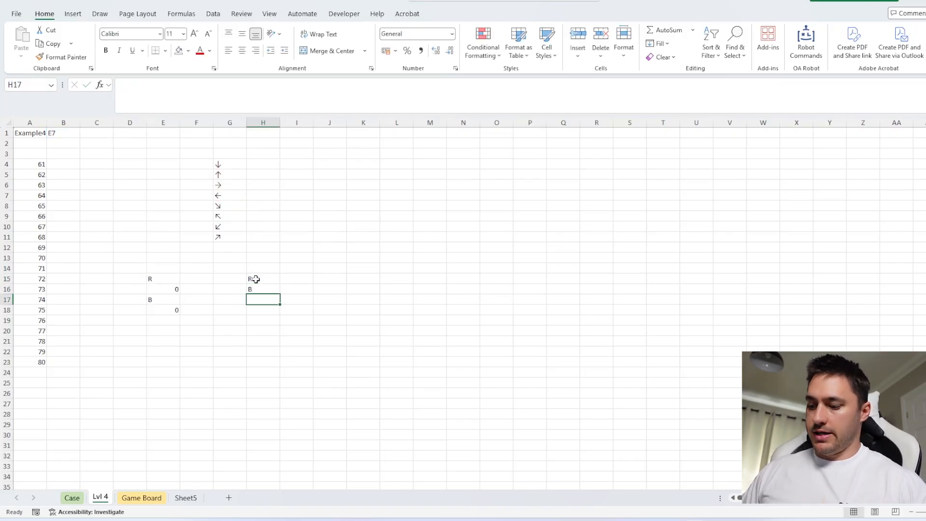
Enter a COUNTIF formula in I15 that counts each label in H15:H16 within the spilled range E15#
key("Tab")
key("Up")
type("=countif")
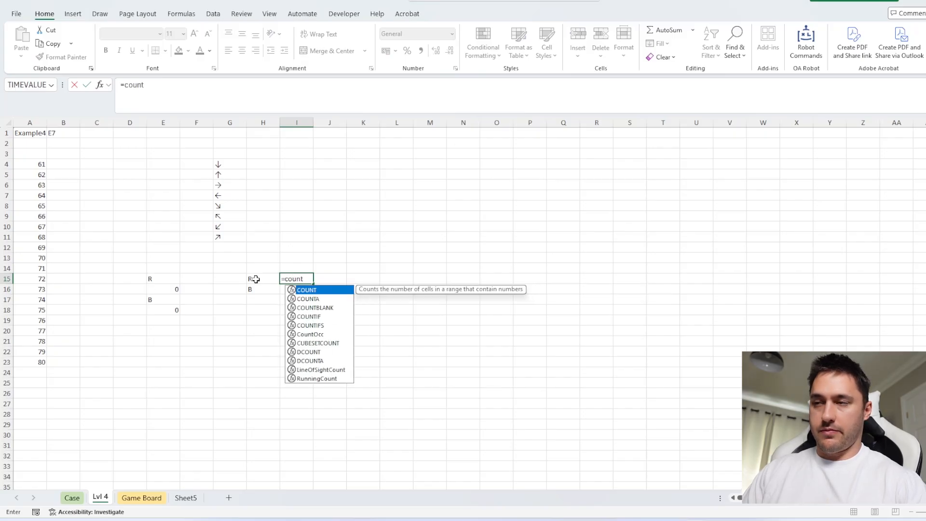
key("Tab")
left_click(159, 278)
type(",")
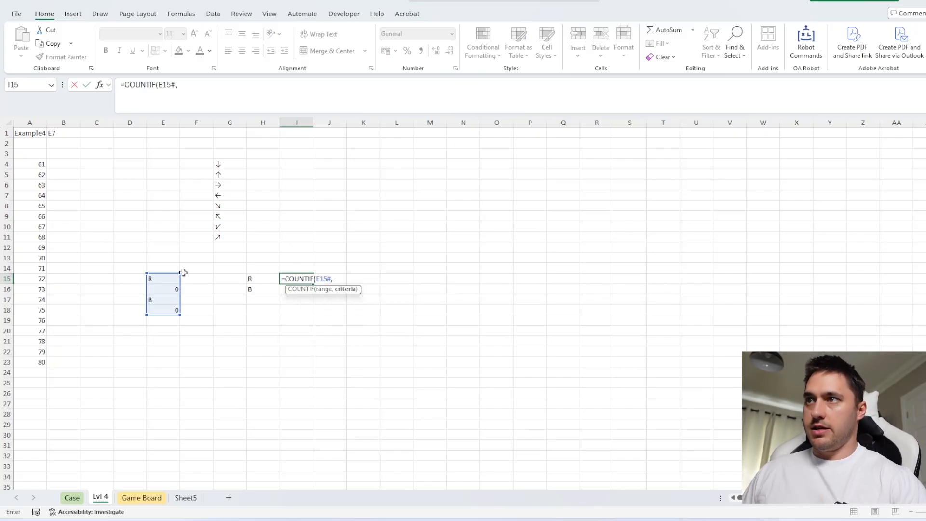
left_click_drag(258, 278, 265, 285)
key("Return")
Combine the counts and color letters in K15 with =I15&H15&I16&H16
left_click(362, 280)
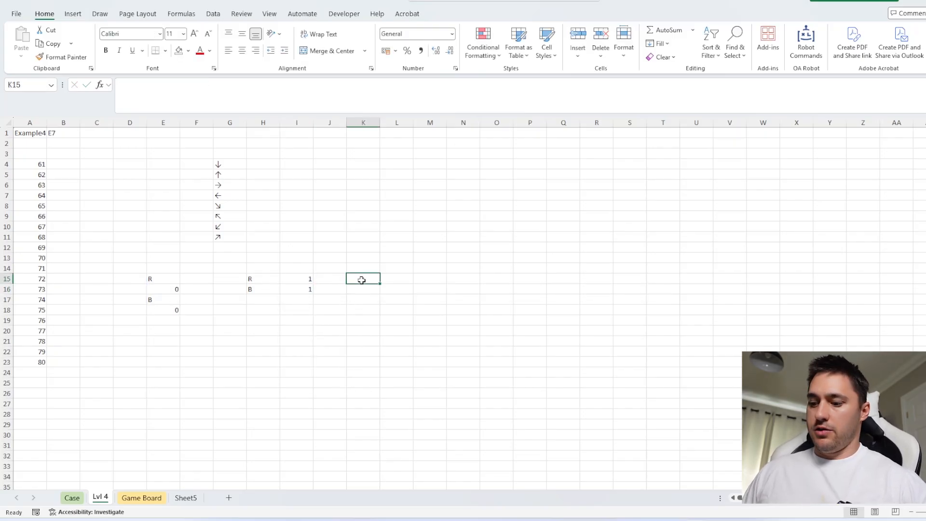
type("=")
key("Left")
key("Left")
type("*")
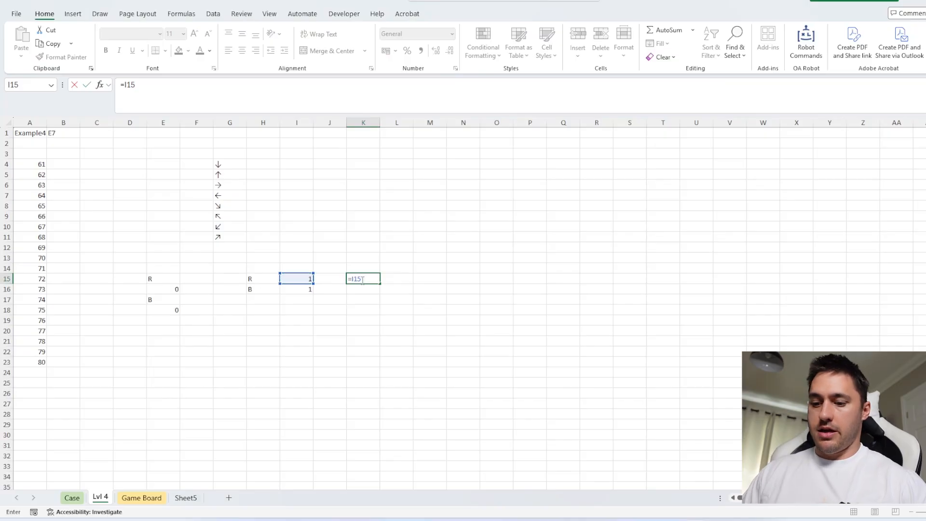
left_click(261, 282)
type("&")
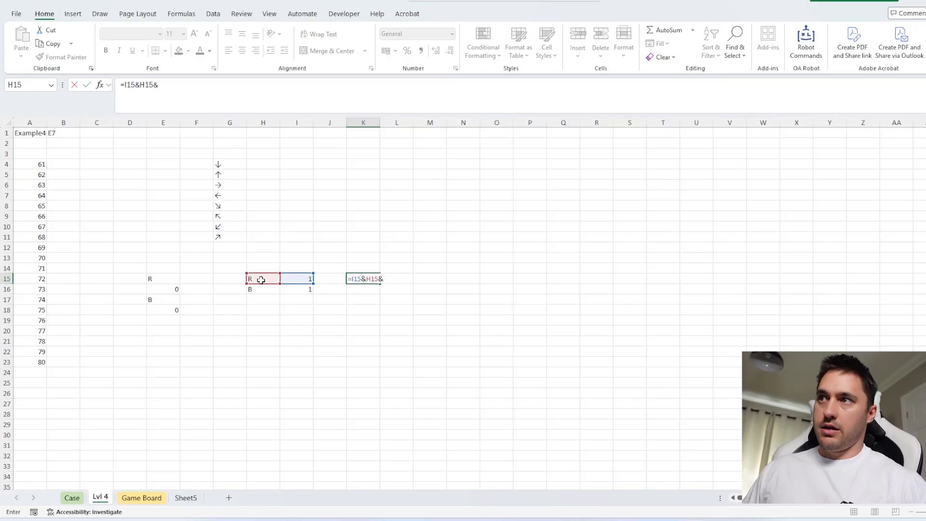
left_click(268, 280)
left_click(286, 288)
type("&")
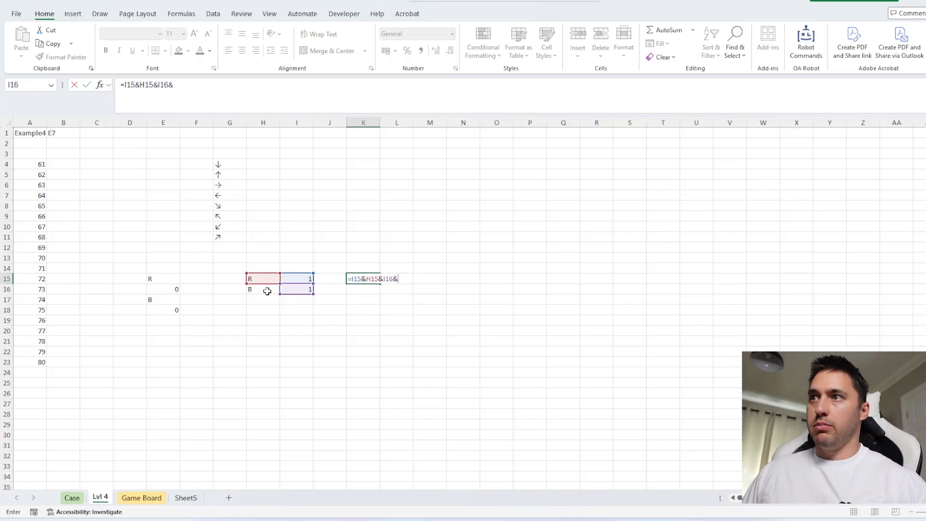
left_click(267, 291)
key("ctrl+Return")
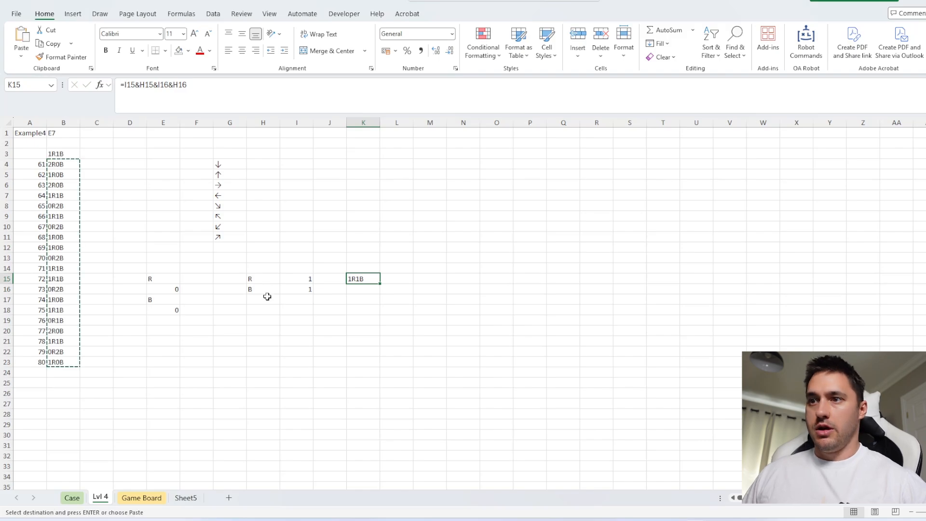
Paste the Level 4 results for games 61 to 80 into the Answer column of the Case sheet
key("ctrl+Page_Up")
key("ctrl+v")
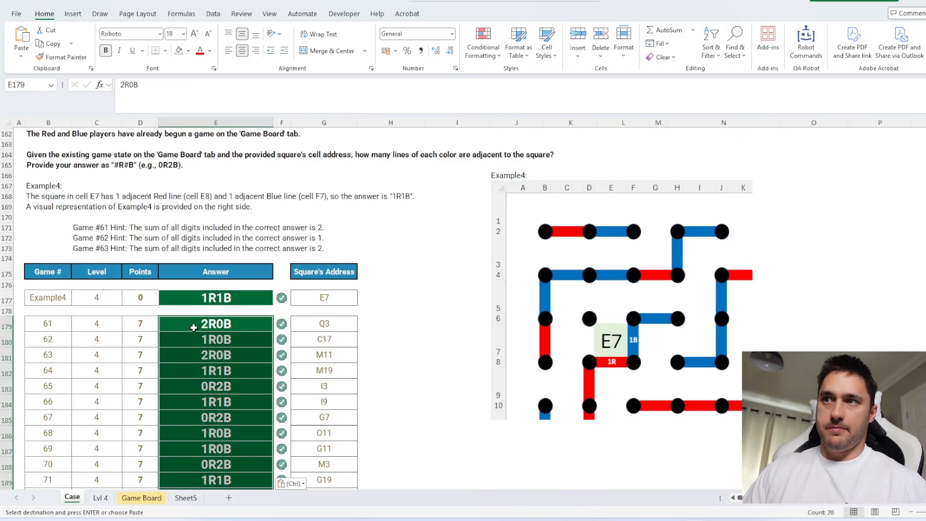
Read the Level 5 rules and create a working sheet from Lvl 4 for level ID 5
scroll(215, 319, "down", 13)
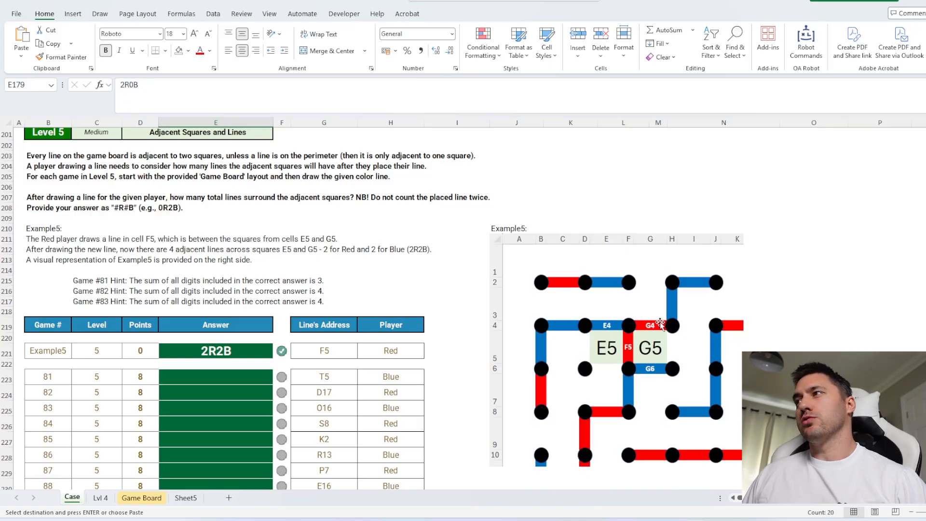
left_click(107, 498)
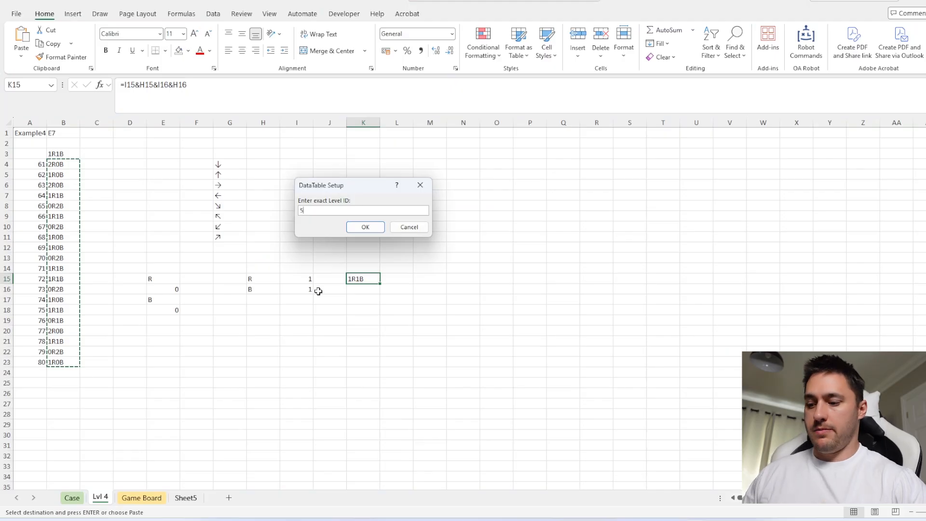
key("Return")
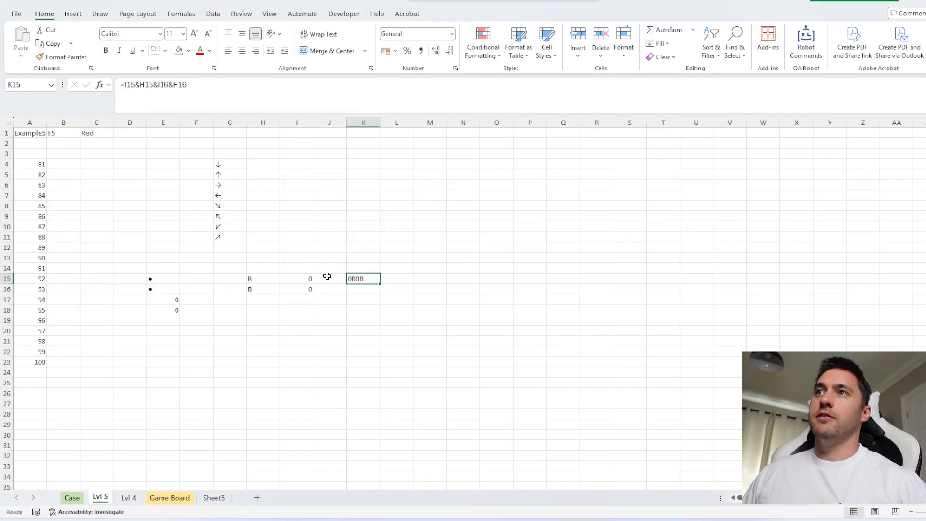
left_click(67, 138)
left_click(158, 278)
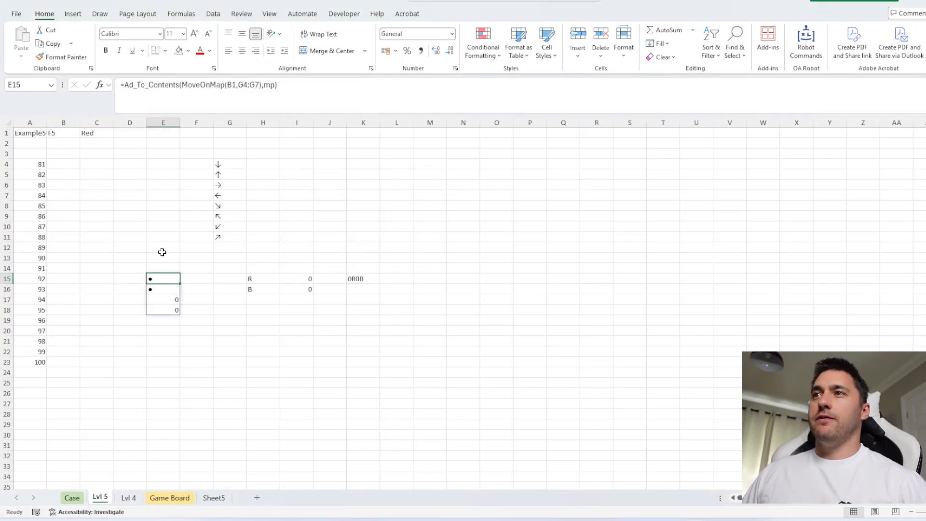
left_click(387, 165)
left_click(106, 165)
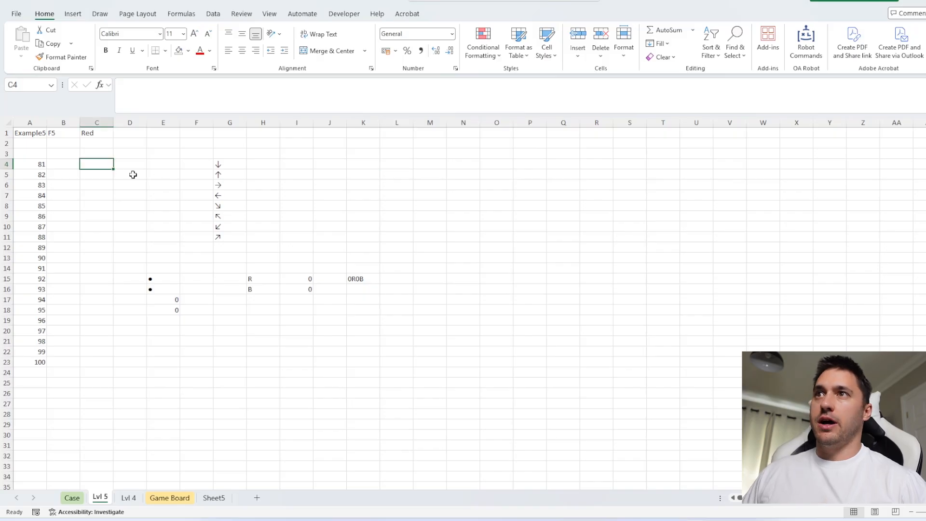
Look up the line type of the B1 address in L4 with Ad_To_Contents, using Sheet5!$B$2:$T$20 as the map
left_click(382, 165)
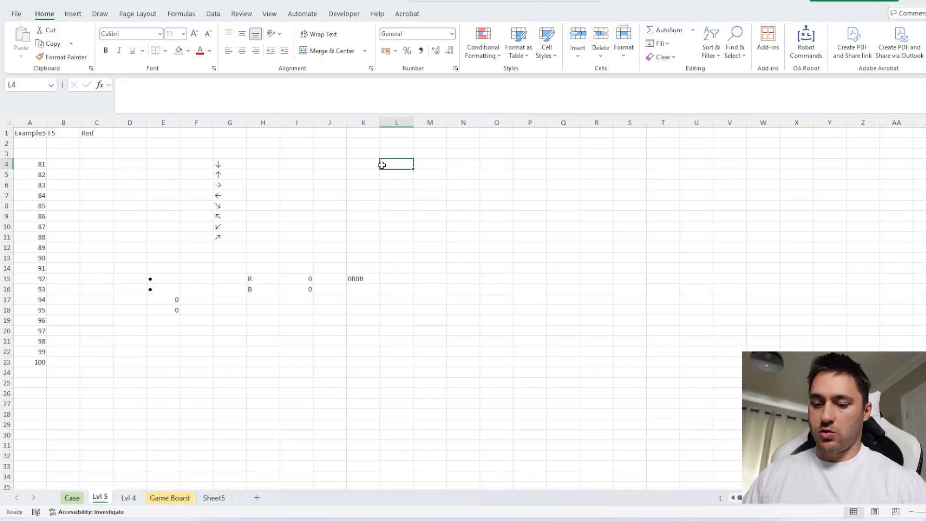
type("=ad")
key("Tab")
left_click(67, 133)
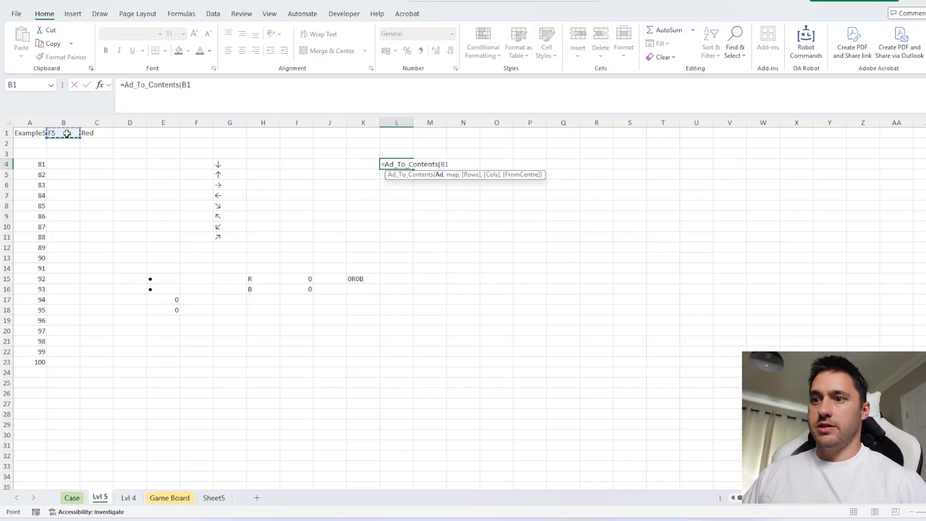
type(",")
left_click(218, 497)
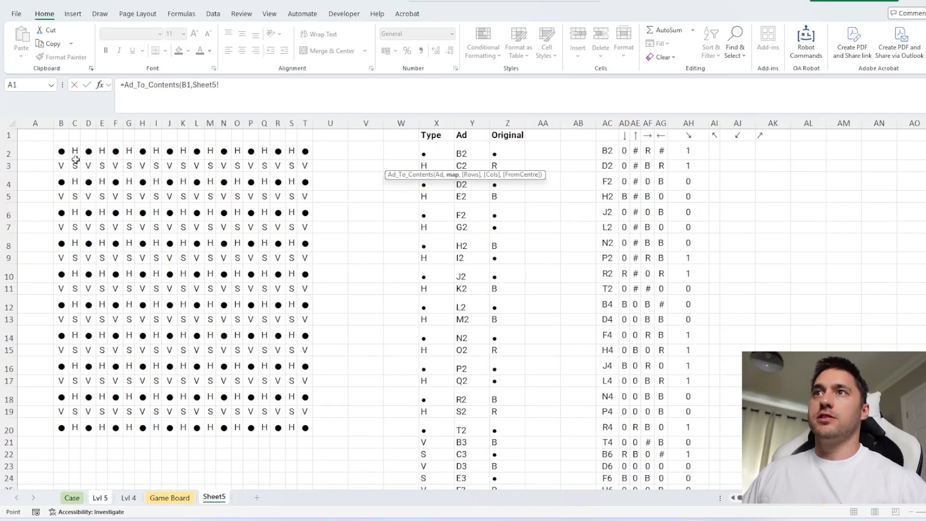
left_click_drag(62, 152, 306, 430)
key("F4")
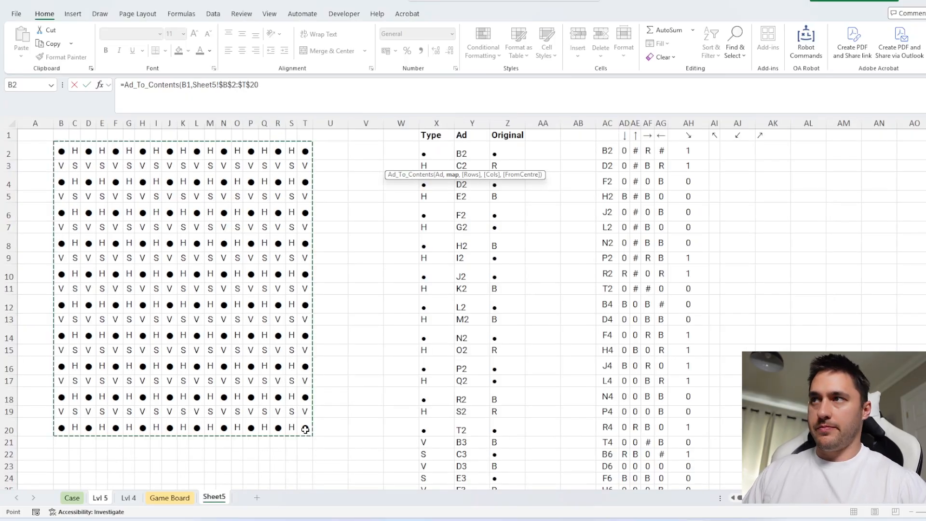
key("Return")
Enter =IF(L4="V",$G$6:$G$7,$G$4:$G$5) in L5 to choose the arrow directions by line type
type("=IF(")
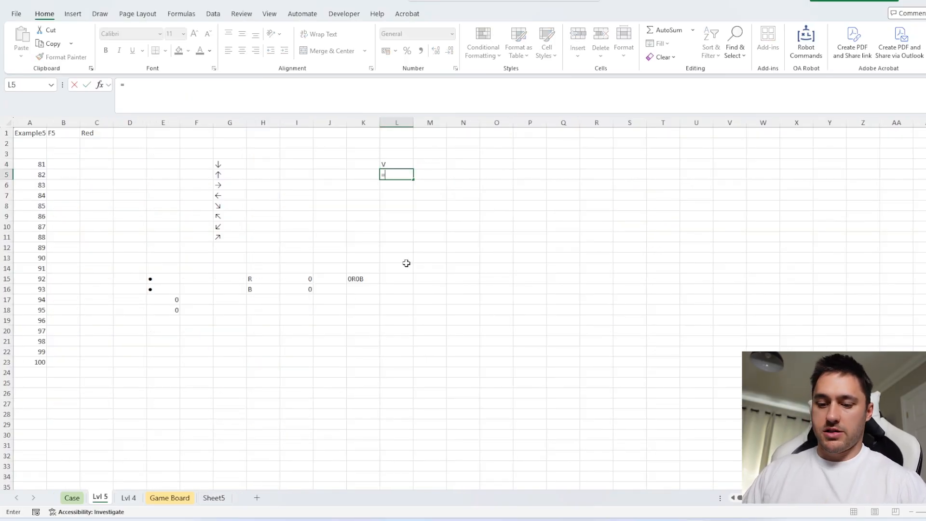
left_click(401, 165)
type("=\"V\"")
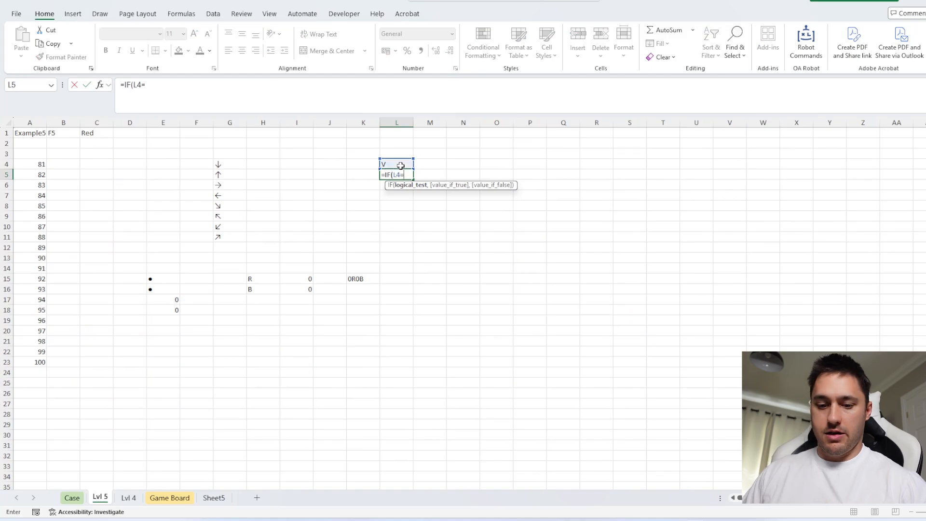
type(",")
mouse_move(231, 184)
left_mouse_down()
mouse_move(227, 194)
mouse_move(225, 175)
left_mouse_up()
key("F4")
type(",")
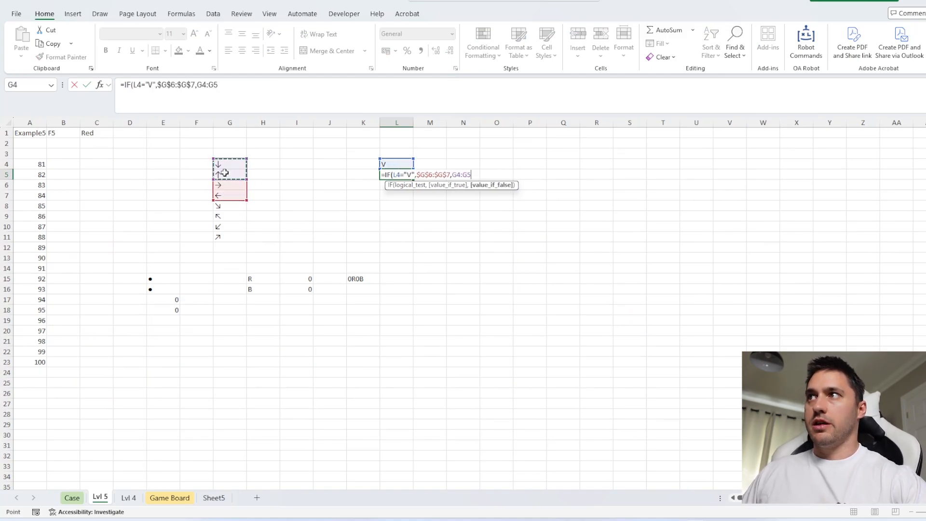
key("F4")
type(")")
key("Return")
Wrap the L5 formula in MoveOnMap starting from B1 to return the addresses of the two adjacent squares
left_click(384, 172)
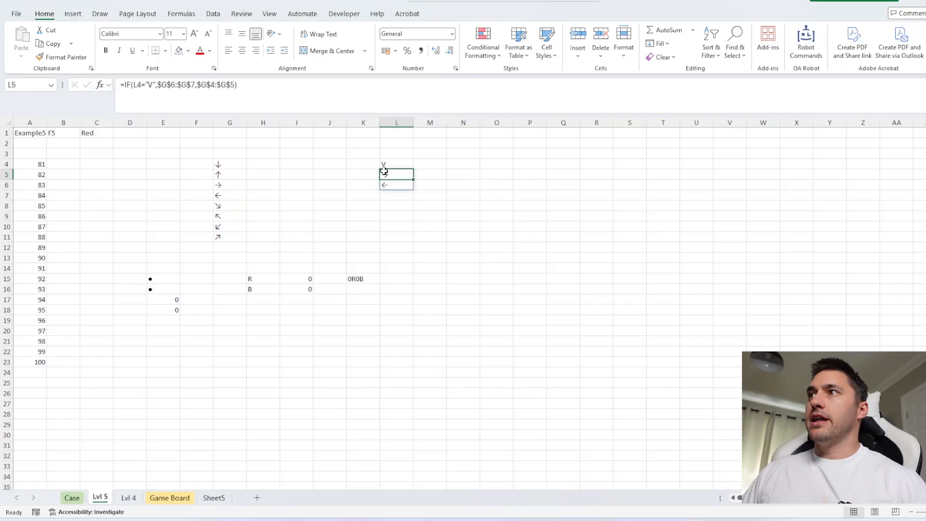
left_click(125, 85)
type("mov")
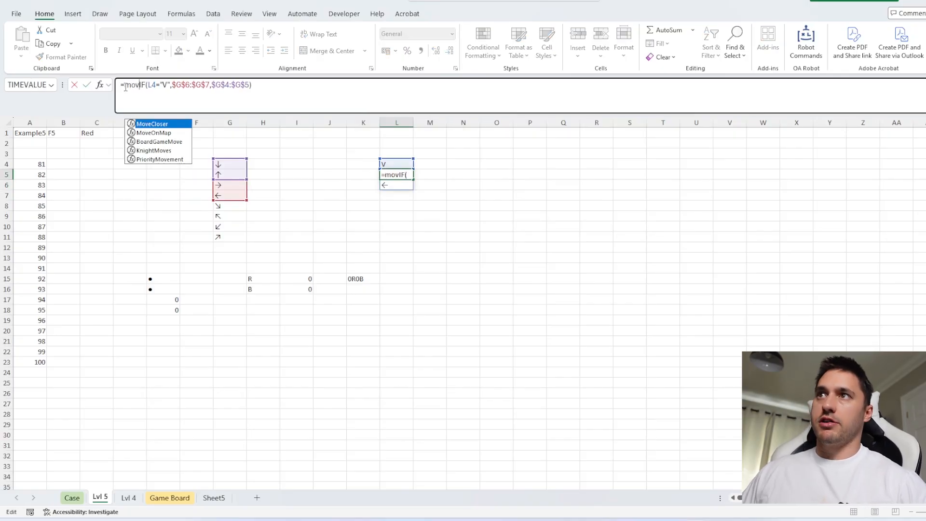
key("Down")
key("Tab")
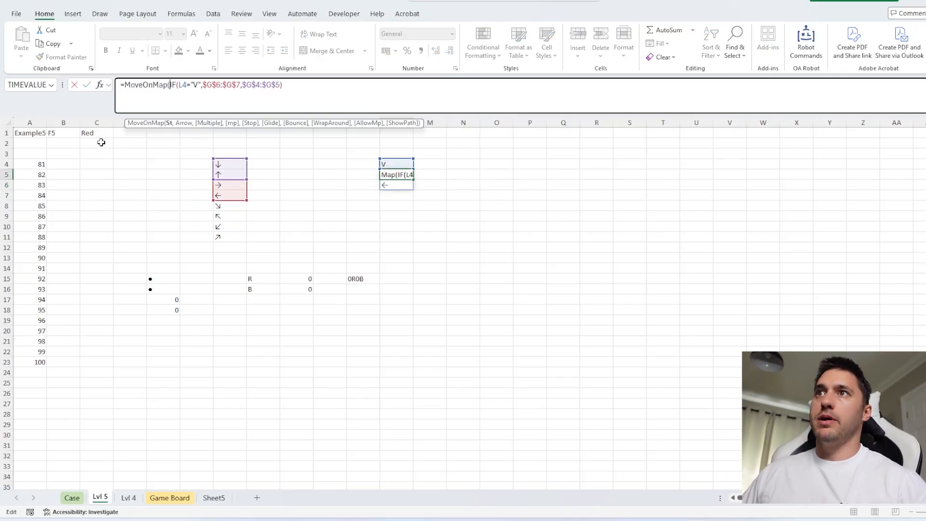
left_click(70, 134)
type(",")
left_click(362, 98)
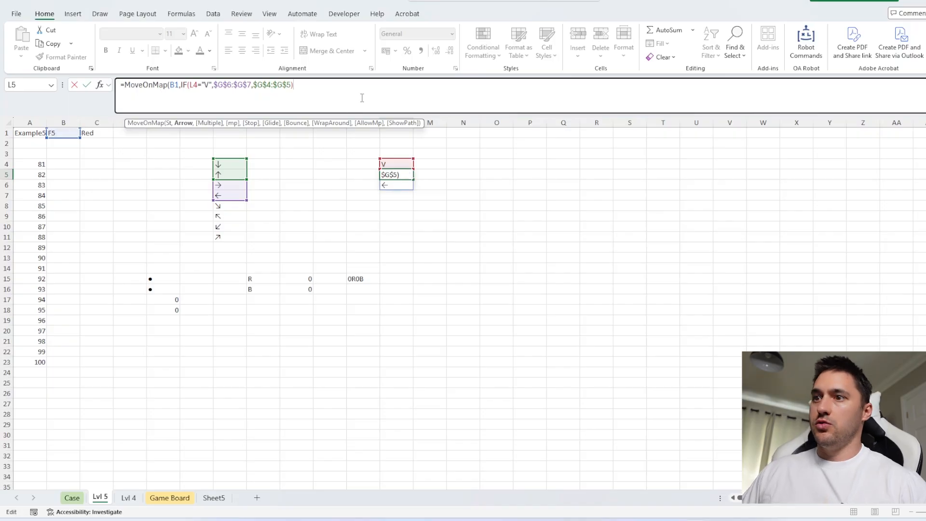
type(")")
key("Return")
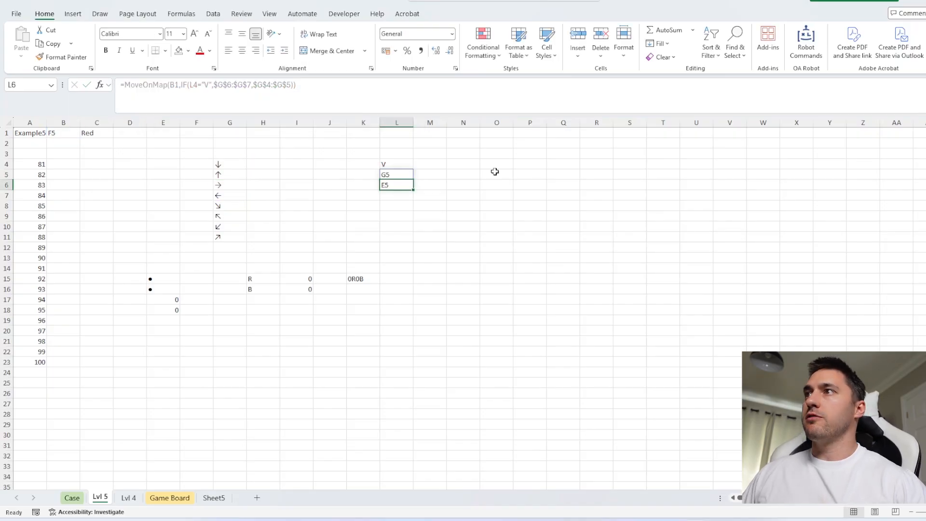
Change the starting address in the E15 formula from B1 to L5, the first adjacent square
left_click(390, 174)
left_click(393, 184)
left_click(394, 175)
left_click(395, 184)
left_click(164, 279)
key("F2")
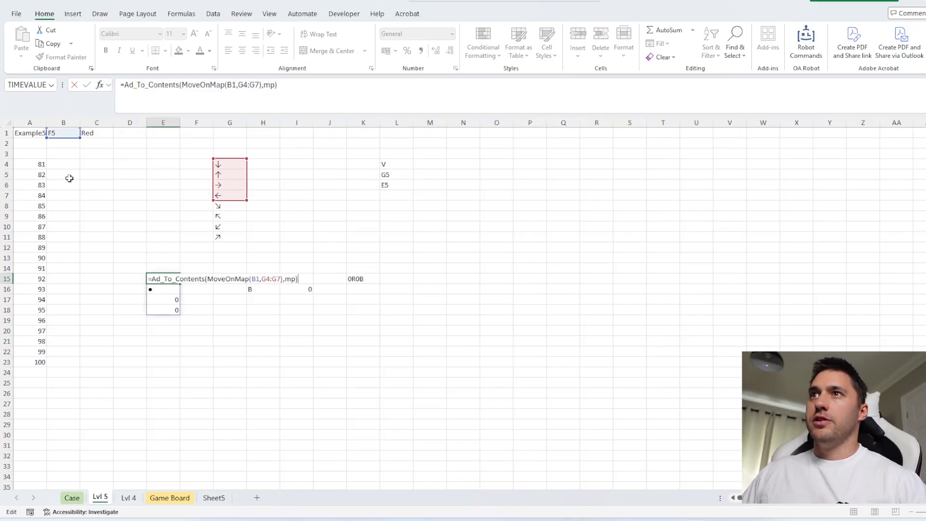
left_click_drag(63, 138, 399, 173)
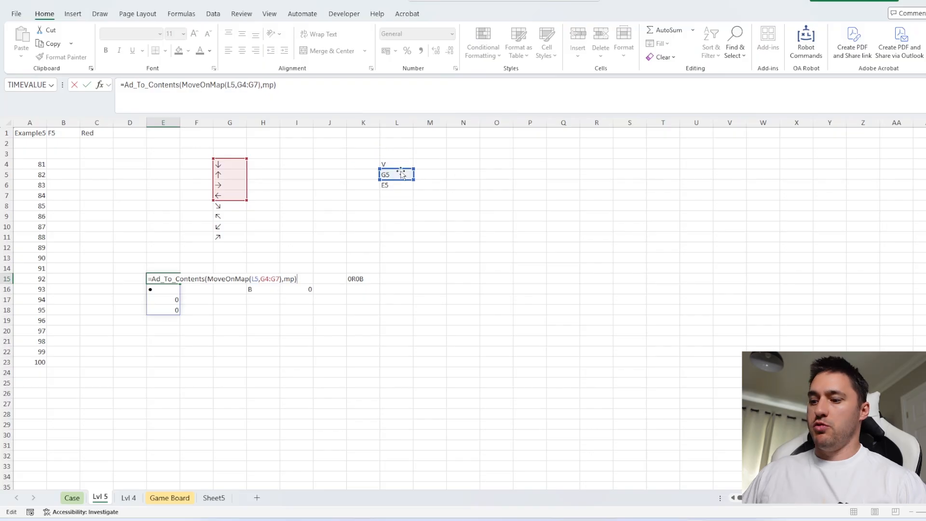
key("Return")
Copy the E15 formula to E19 and point its starting address at L6, the second adjacent square
left_click(156, 279)
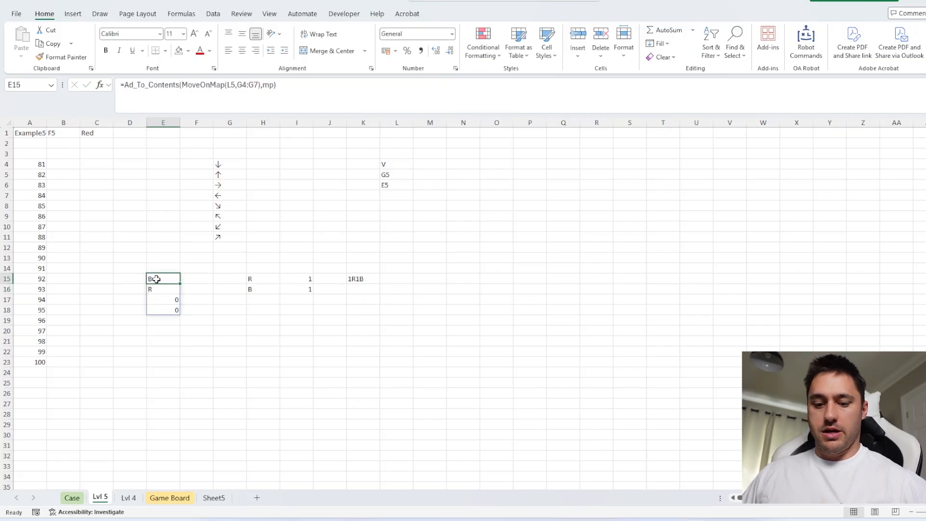
key("ctrl+c")
left_click(162, 318)
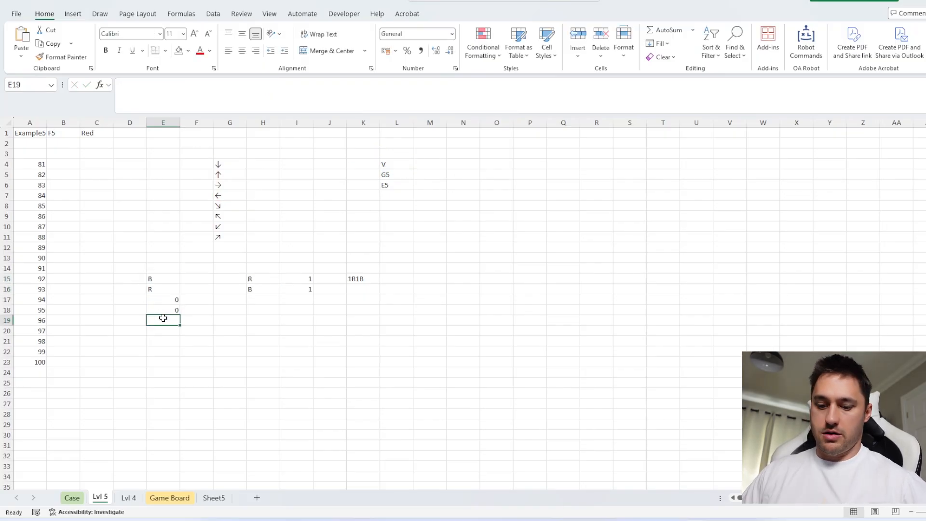
key("ctrl+v")
key("F2")
left_click_drag(401, 175, 401, 184)
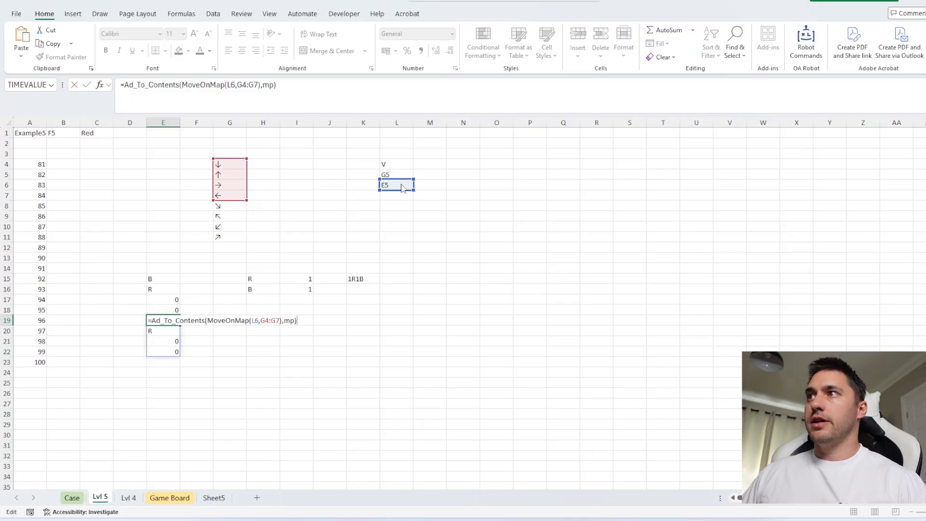
key("Return")
Enter =LEFT(C1) in E14 to add the drawn line's color initial above the surrounding lines
left_click_drag(159, 289, 162, 382)
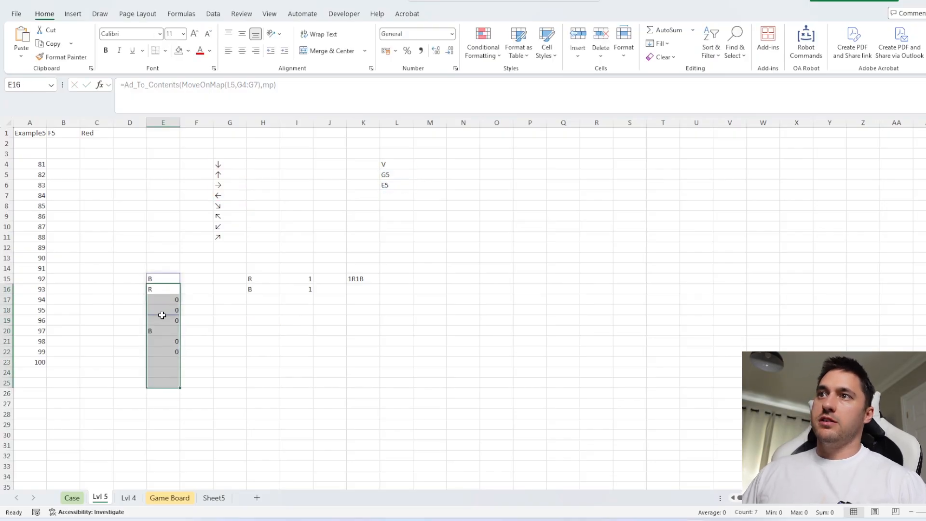
left_click(161, 267)
left_click(73, 136)
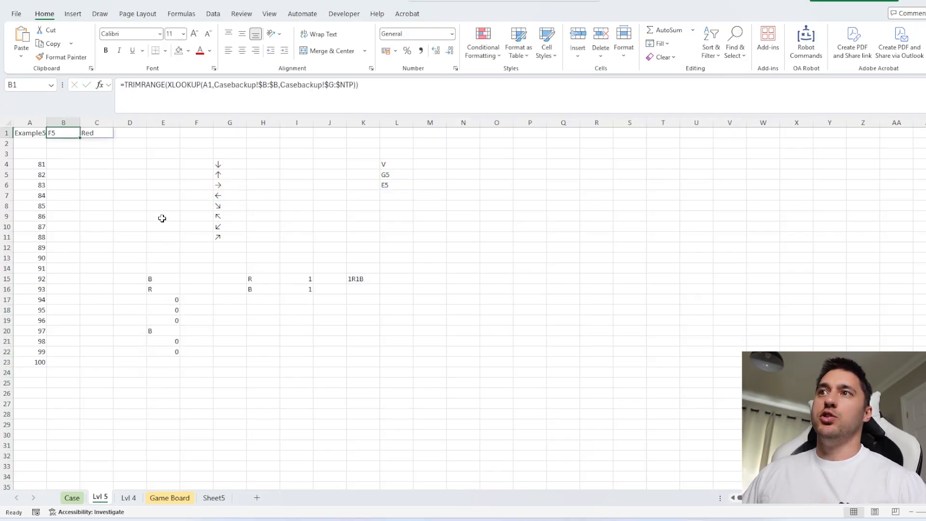
left_click(161, 263)
type("=t")
key("BackSpace")
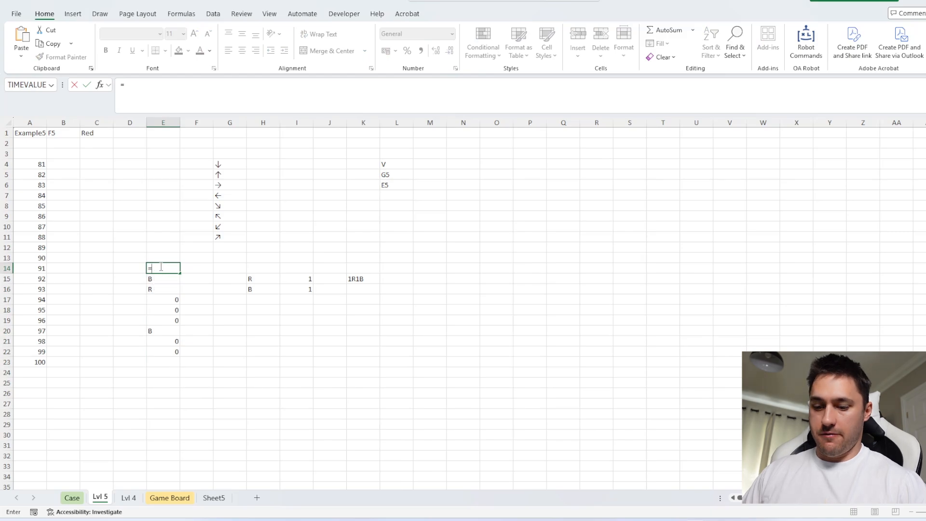
type("left(")
left_click(90, 134)
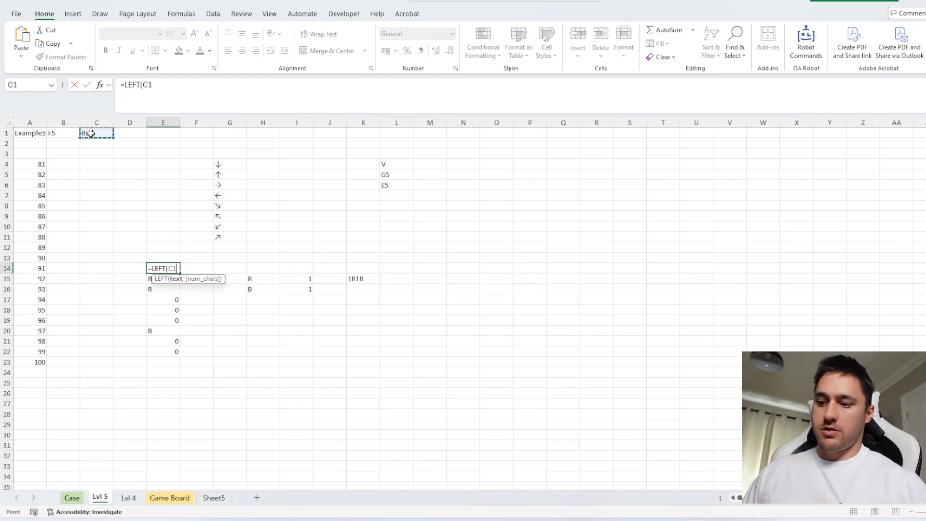
type(")")
key("Return")
Expand the COUNTIF range in I15 to E14:E22 to cover the drawn line and both adjacent squares
double_click(302, 281)
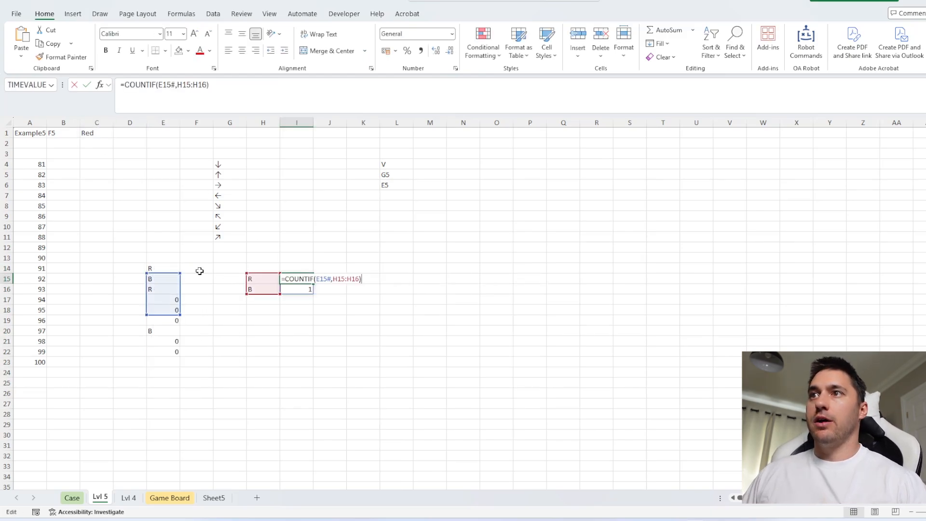
left_click_drag(180, 273, 181, 267)
left_click_drag(181, 313, 181, 357)
key("Return")
left_click(364, 276)
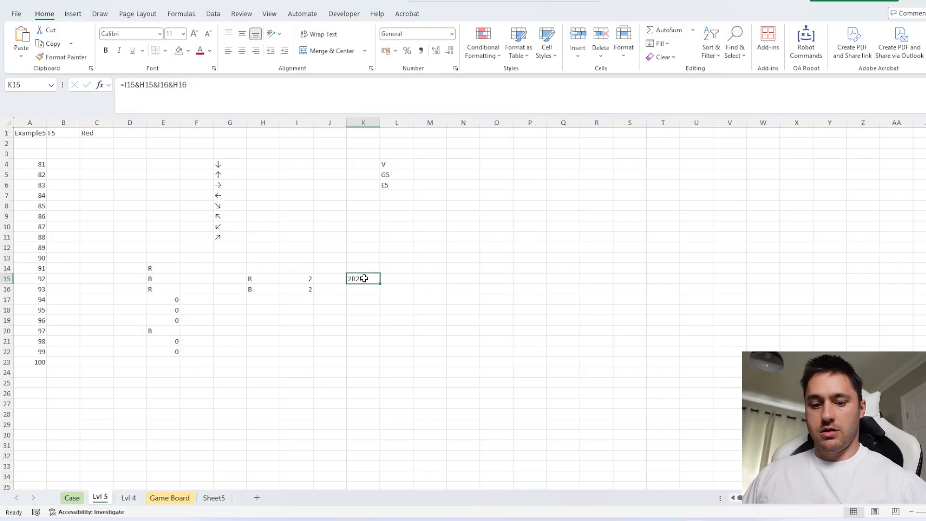
Paste the Level 5 results into the Case sheet's Answer cells for games 81 to 100, starting at E223
left_click(72, 497)
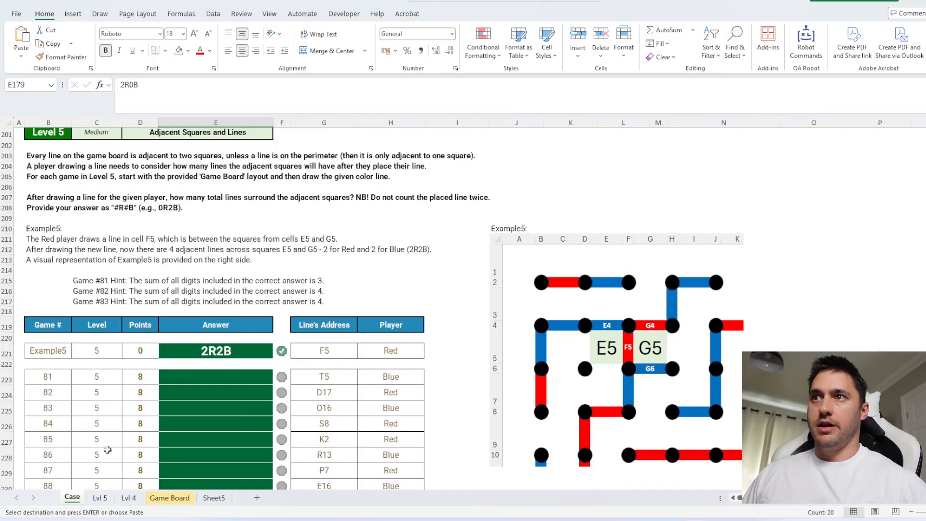
left_click(217, 379)
key("ctrl+v")
Review the Level 6 instructions and the additional line addresses for game 101, then return to the Lvl 5 sheet
scroll(472, 292, "down", 12)
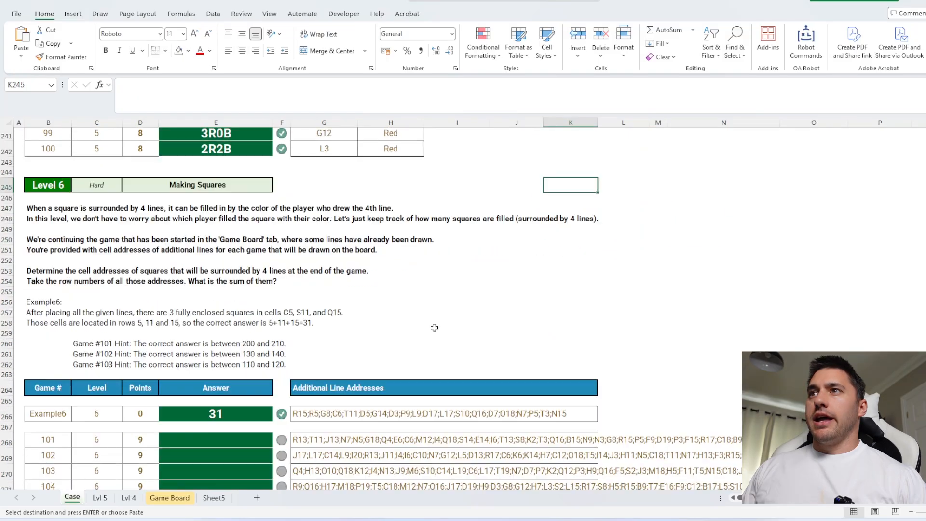
scroll(435, 327, "down", 2)
left_click(309, 374)
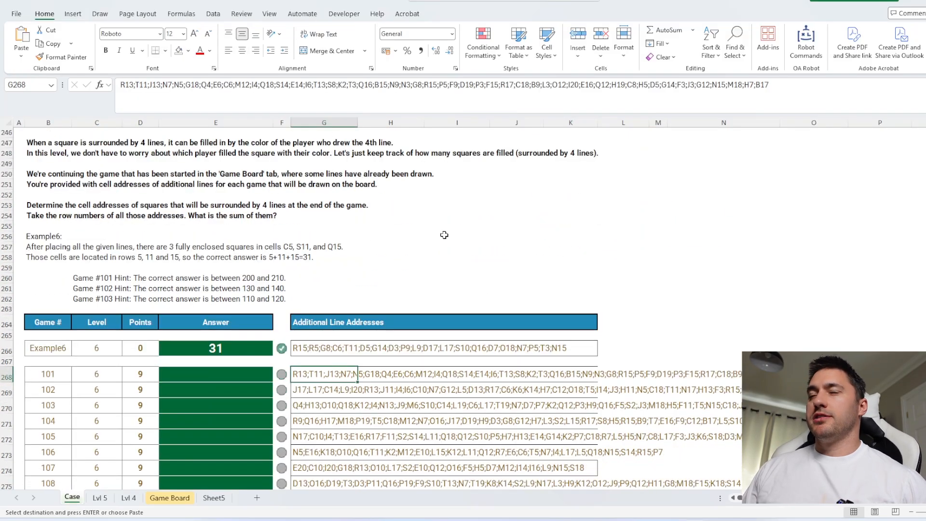
left_click(100, 498)
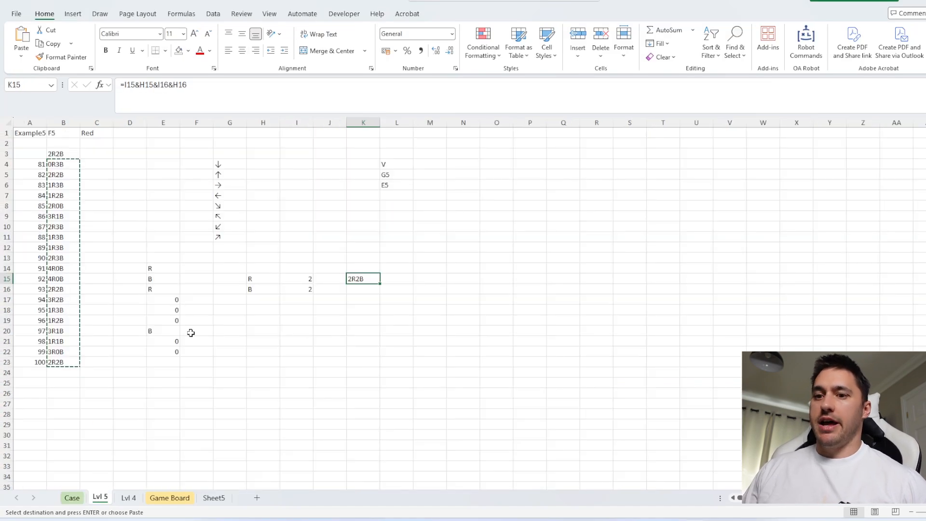
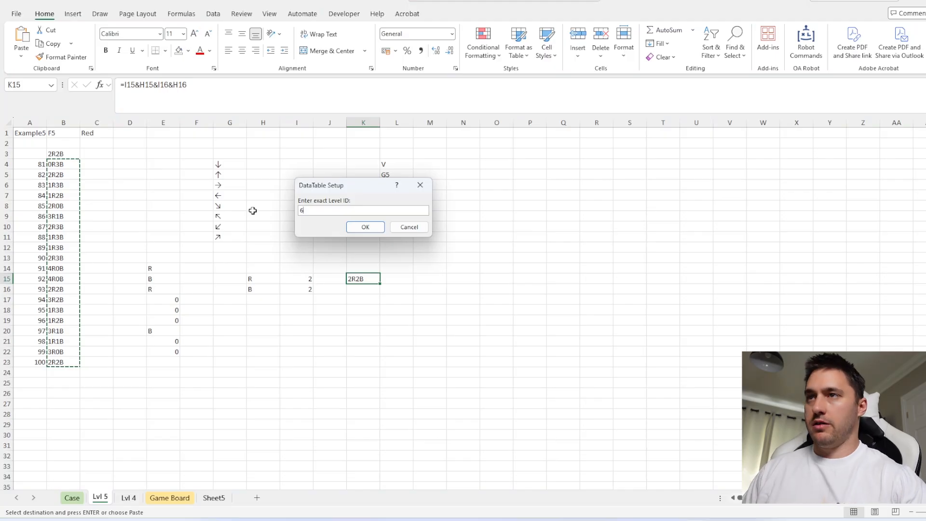
Generate the sheet for level ID 6 and move the copied helper calculations from D2 to start at S7
key("Return")
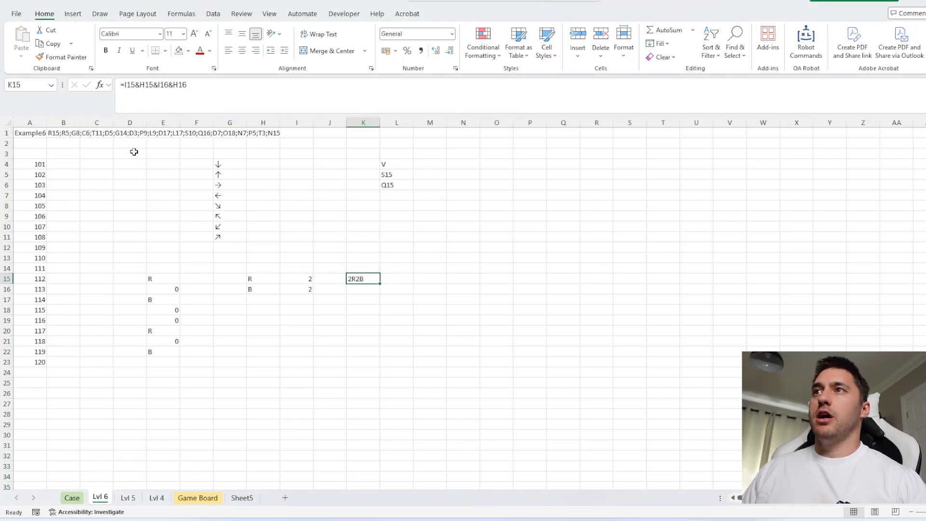
left_click_drag(134, 145, 455, 389)
left_click_drag(378, 389, 877, 441)
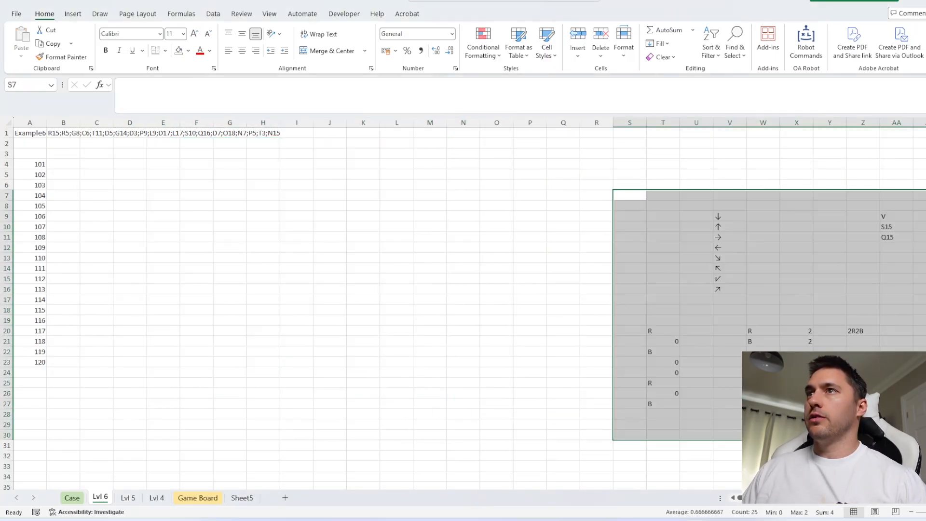
Move the Example6 address string and the list of games 101 to 120 down to start at A37
left_click_drag(20, 134, 177, 375)
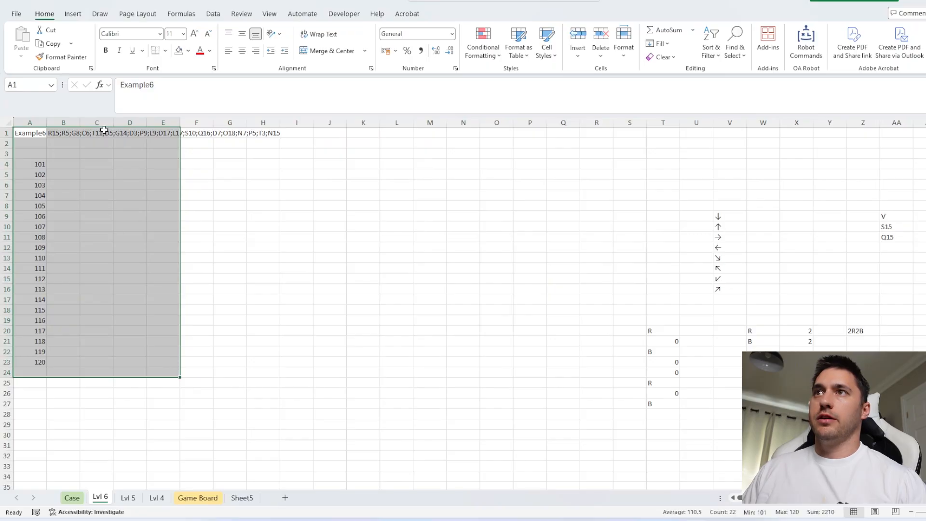
left_click_drag(105, 128, 80, 480)
scroll(89, 201, "up", 1)
scroll(434, 297, "down", 8)
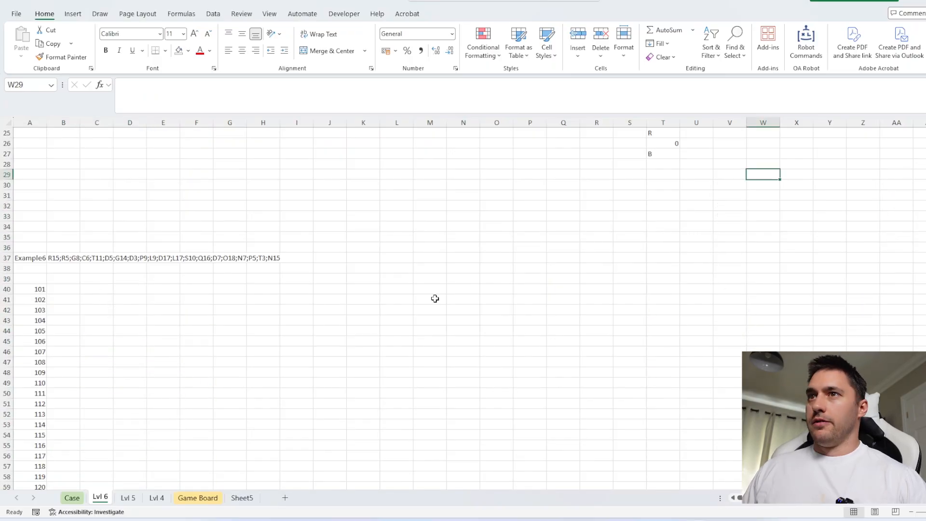
Enter =TEXTSPLIT(B37,,";") in M39 to split the example's line addresses into separate rows
left_click(423, 278)
type("=texts")
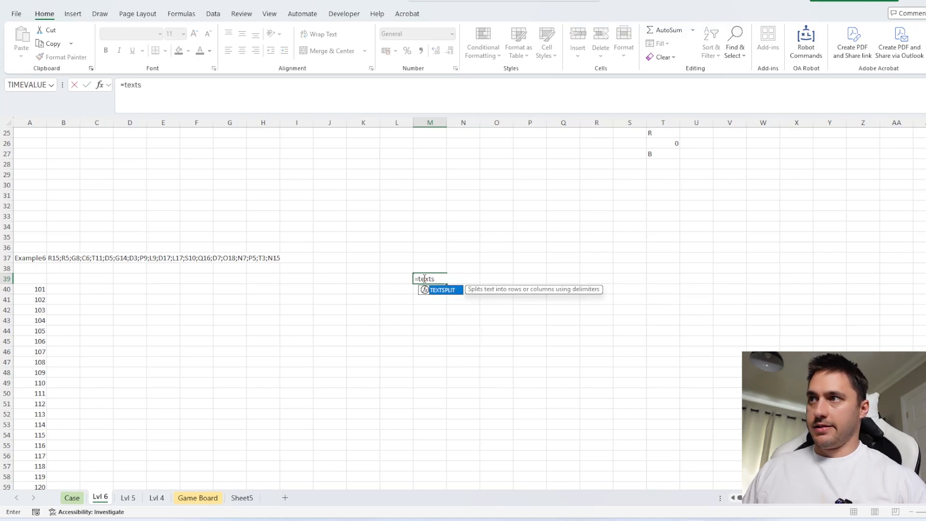
key("Tab")
left_click(64, 259)
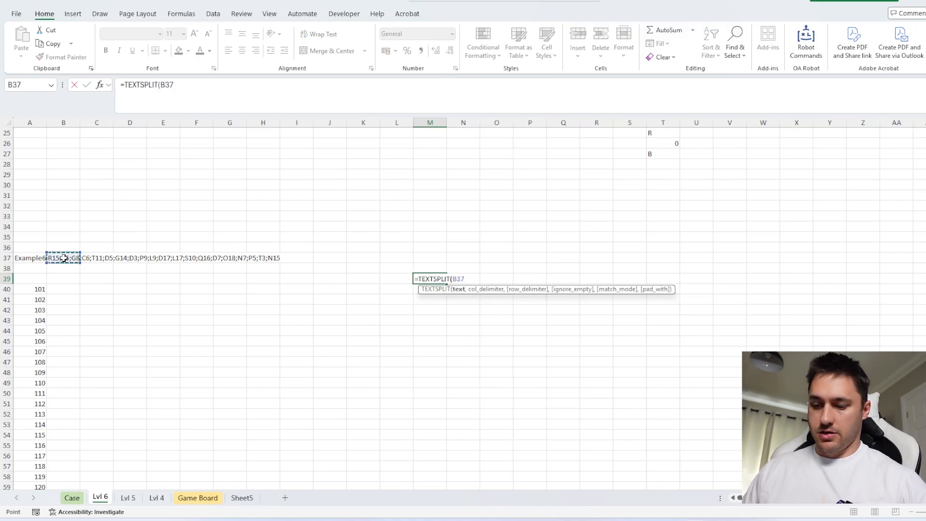
type(",,\";\")")
key("Return")
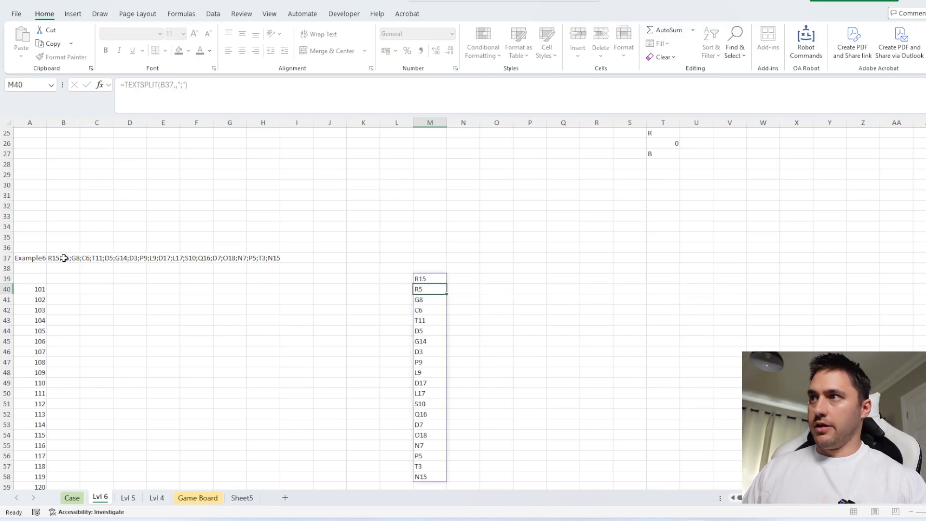
key("Up")
Enter =AddressOfCells(mp) in B2 to lay out the address of every cell on the game board
scroll(116, 145, "up", 8)
left_click(62, 146)
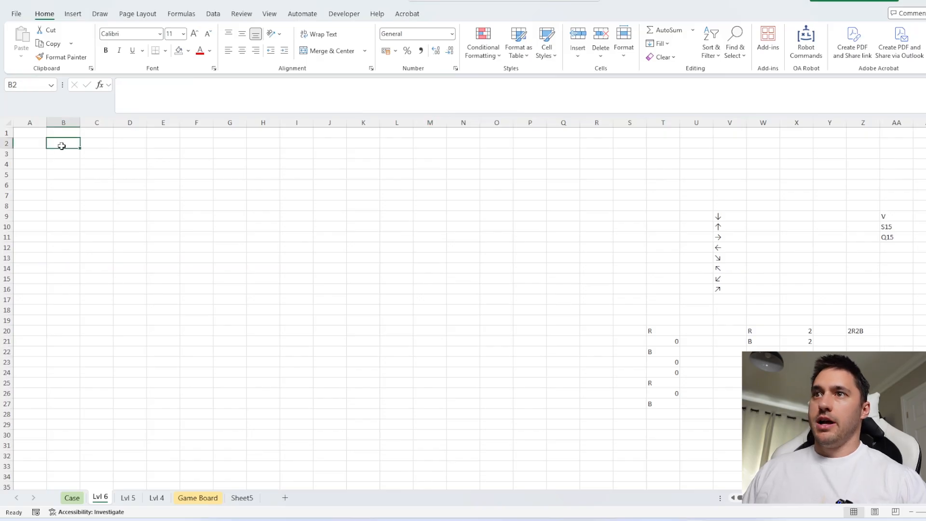
type("=add")
key("Tab")
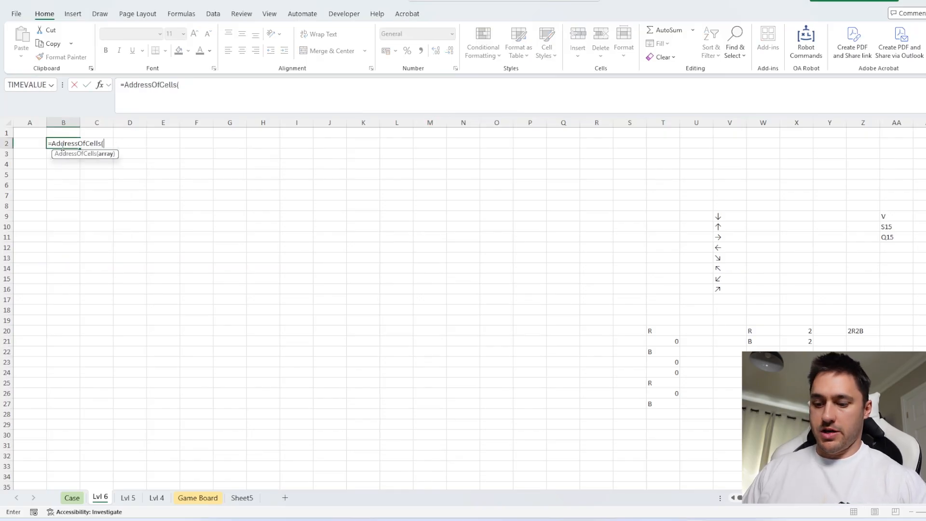
type("map)")
key("shift+Return")
left_click(61, 145)
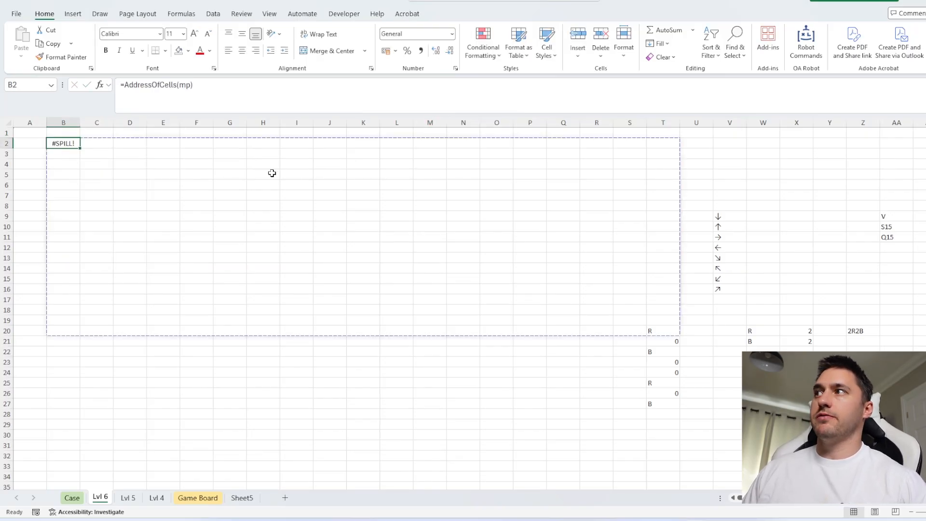
Move the helper calculations from S6 to start at V28, clear of the address grid
left_click_drag(628, 185, 907, 425)
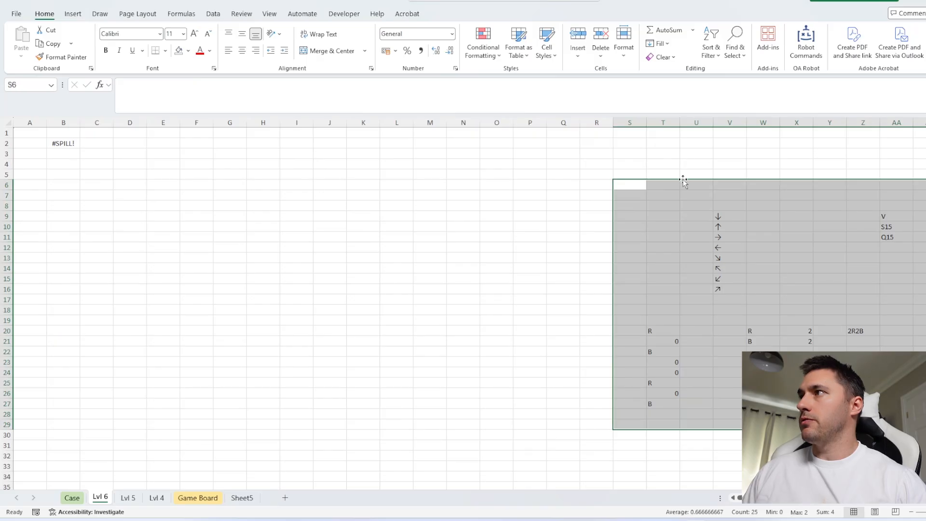
left_click_drag(683, 181, 783, 411)
left_click(477, 219)
left_click(273, 203)
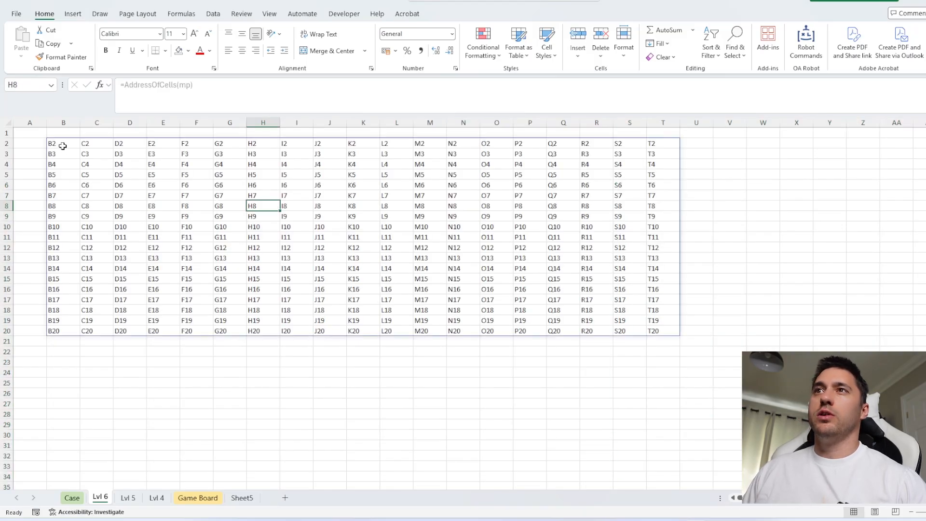
Wrap the B2 formula in an IF test with Exists that looks up each board address in M39#
left_click(63, 146)
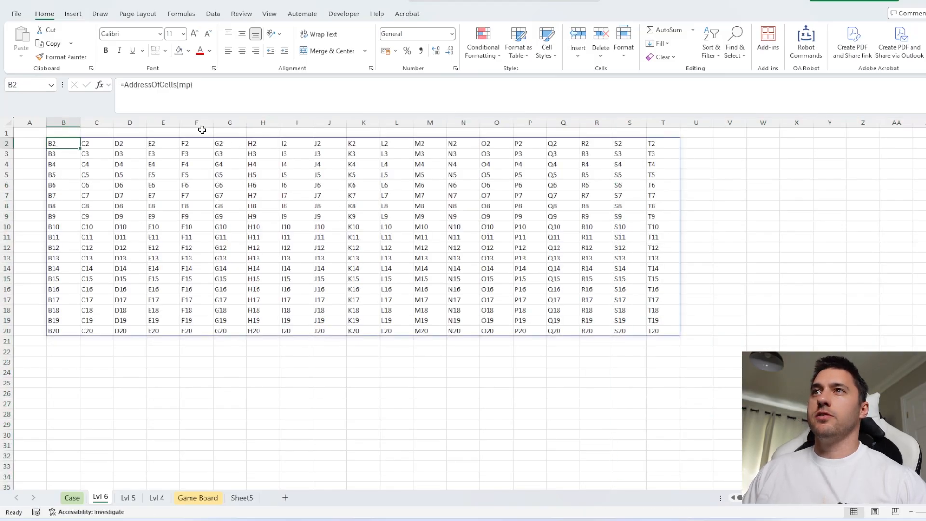
left_click(123, 85)
type("IF(")
type("Exists(")
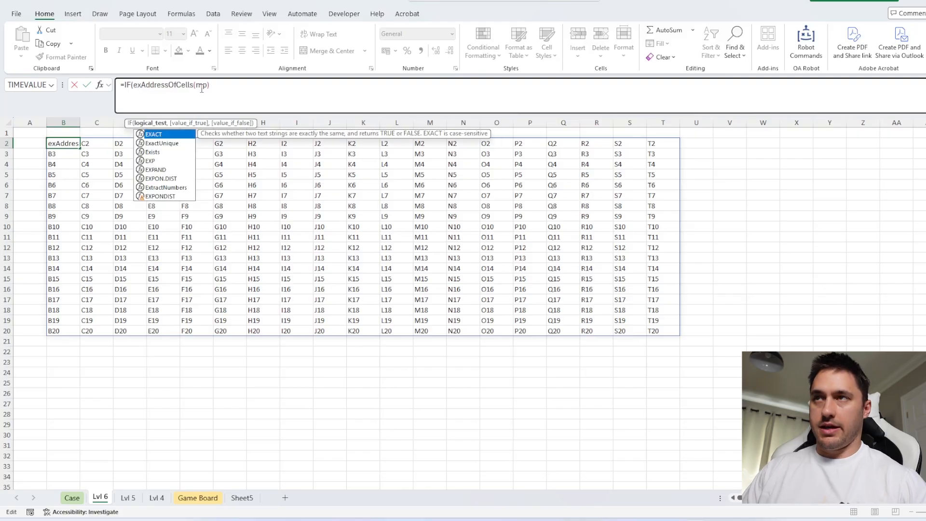
left_click(258, 89)
type(",")
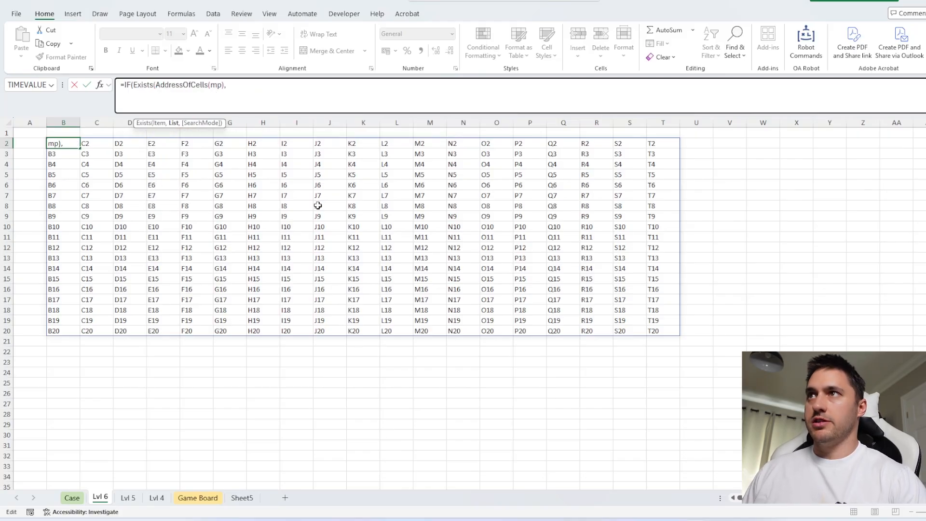
scroll(317, 205, "down", 11)
left_click(429, 185)
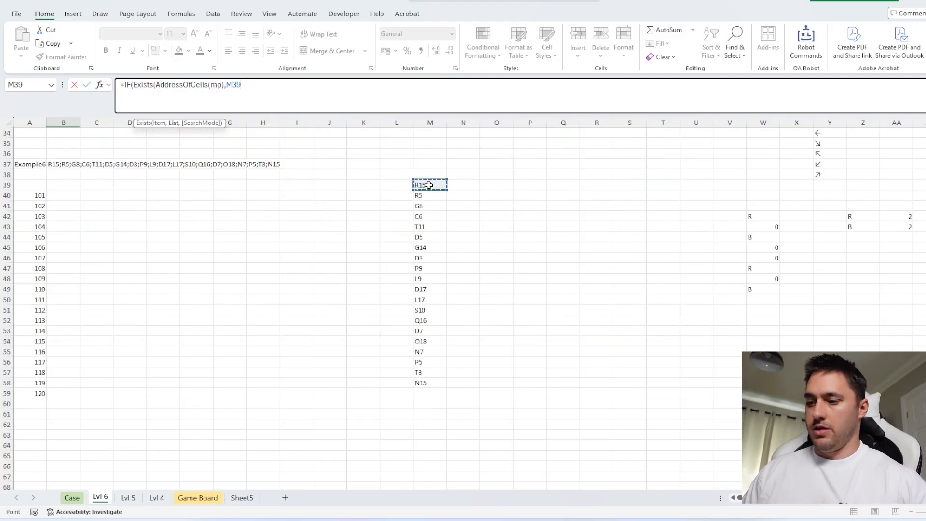
type("#")
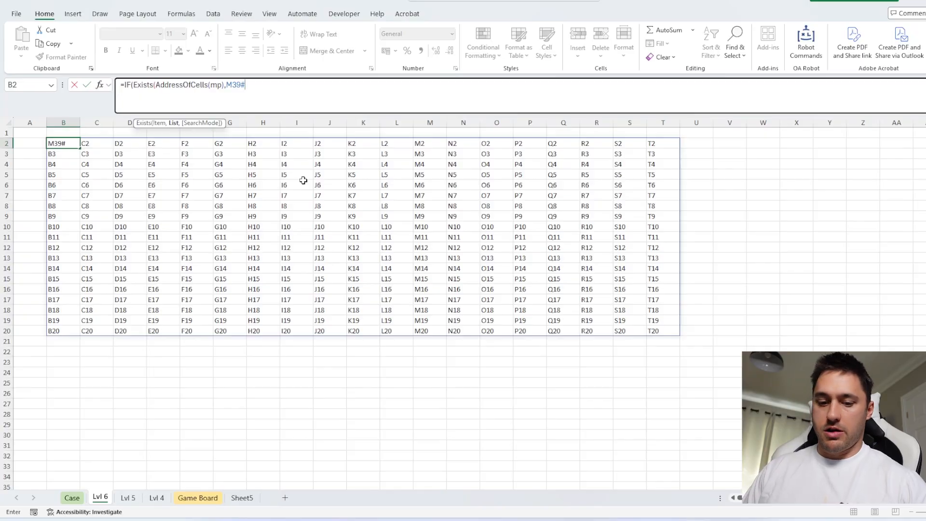
type(",\"X")
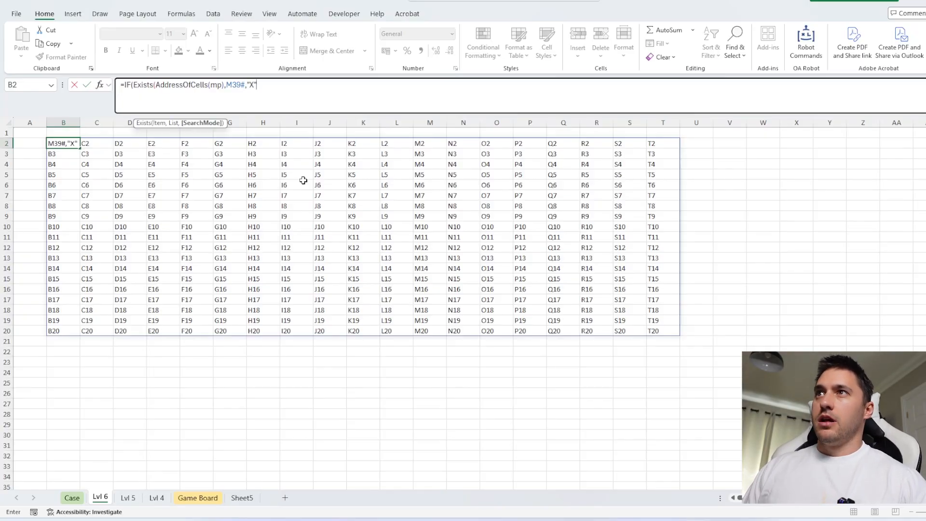
Complete the B2 formula to return "X" for listed addresses and mp otherwise, and narrow columns B to T
left_click(245, 88)
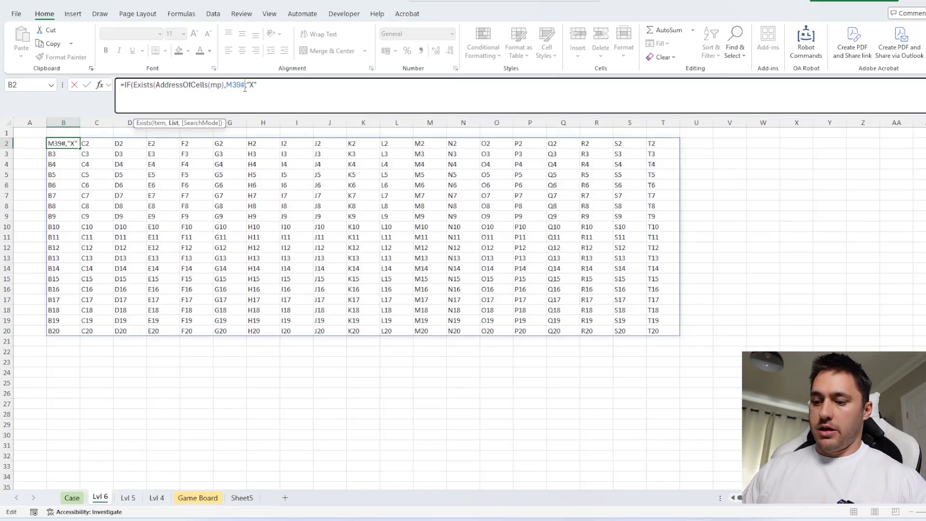
type(")")
left_click(284, 87)
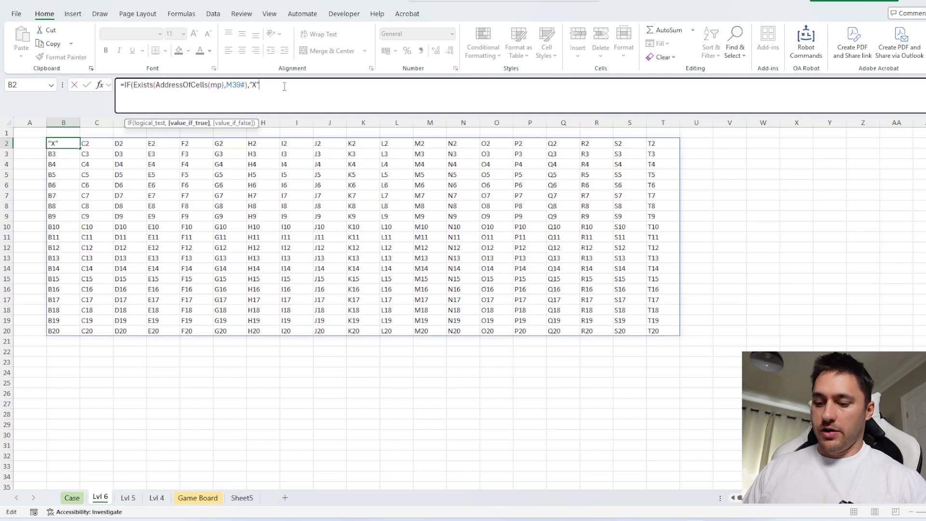
type(",mp0")
key("BackSpace")
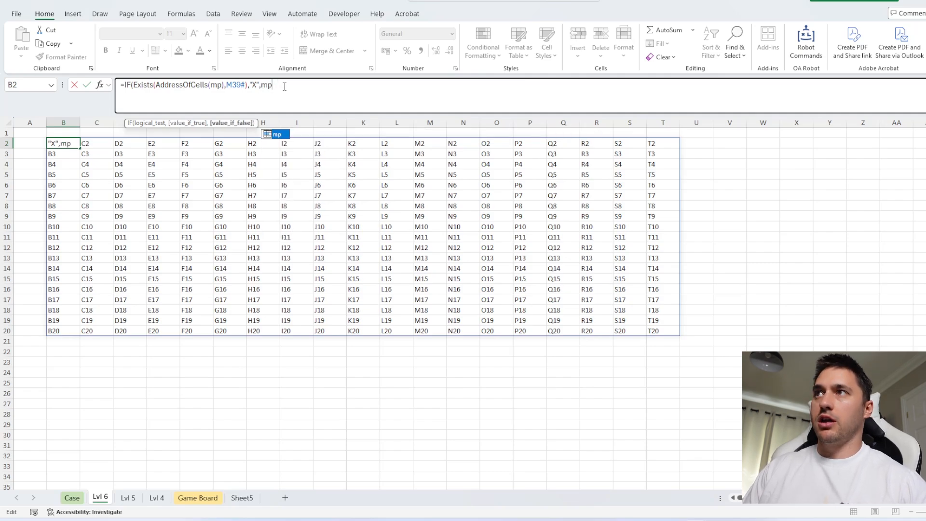
type(")")
key("Return")
left_click_drag(647, 123, 60, 123)
left_click(112, 153)
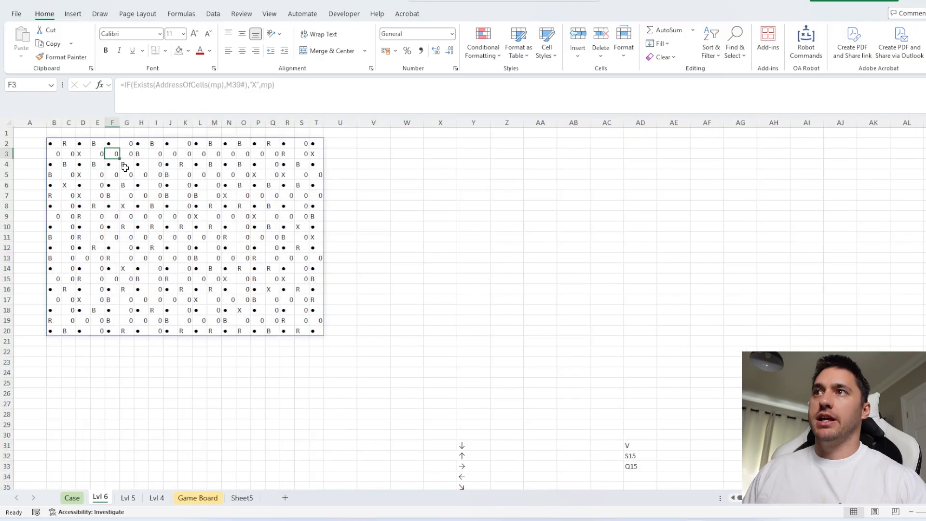
Clear the leftover helper calculations in the block starting at W29 and extending to column AI
scroll(477, 240, "down", 6)
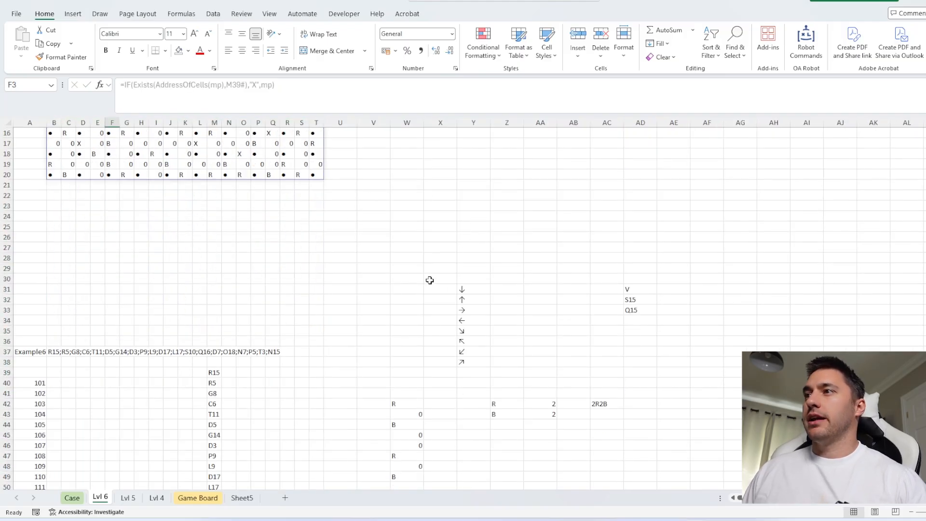
left_click_drag(406, 225, 808, 477)
scroll(566, 254, "up", 7)
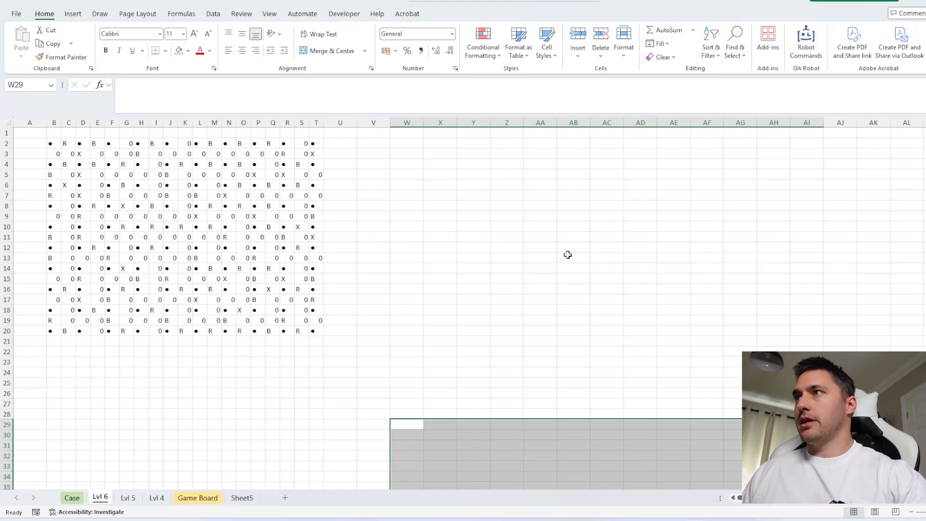
Start a FILTER formula in X3 with the addresses in Sheet5!Y2:Y362 as its array
left_click(461, 154)
left_click(451, 154)
type("=fil")
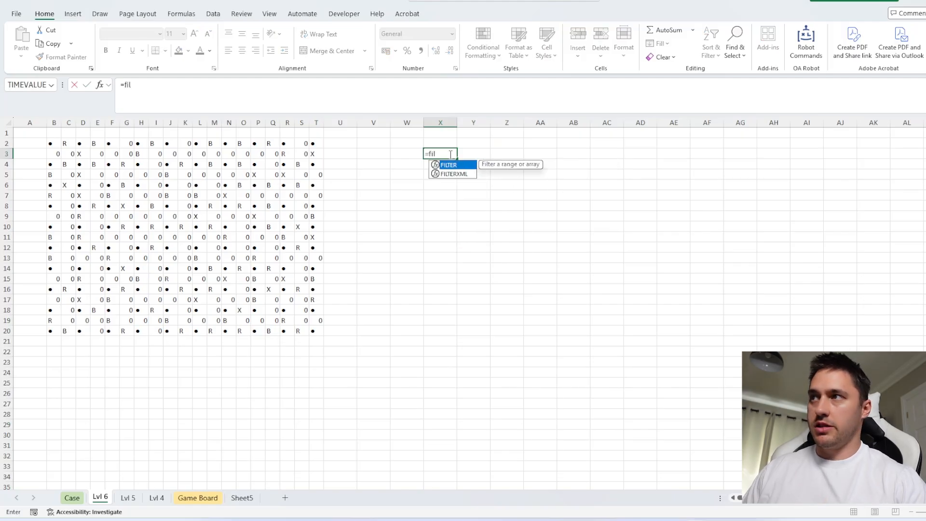
key("Tab")
left_click(242, 498)
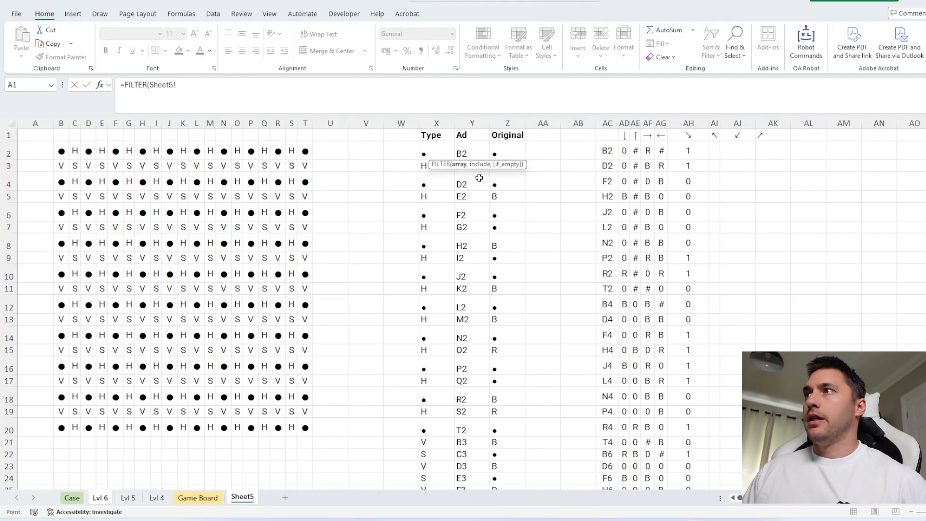
left_click(464, 153)
key("ctrl+shift+Down")
type(",")
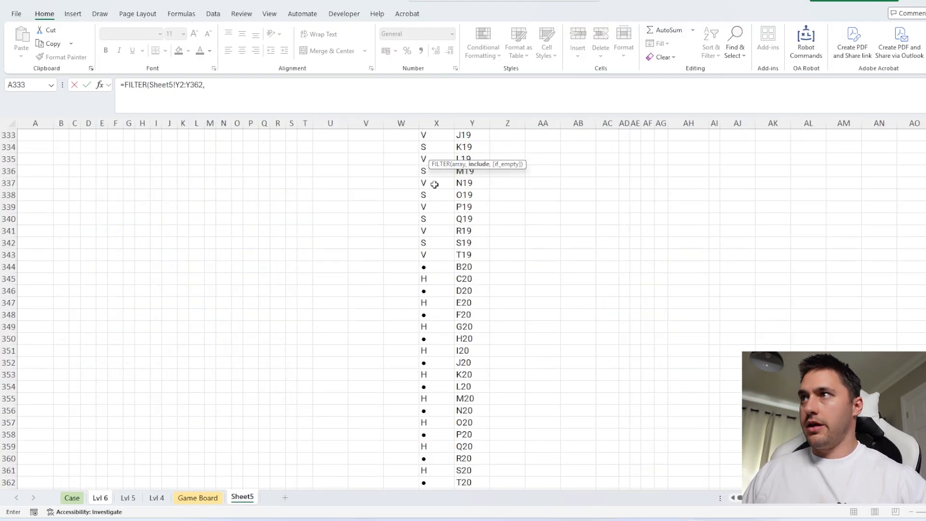
Complete the FILTER with the condition Sheet5!X2:X362="S" to list only the square addresses
left_click(433, 186)
key("ctrl+Up")
key("Down")
key("ctrl+shift+Down")
type("=")
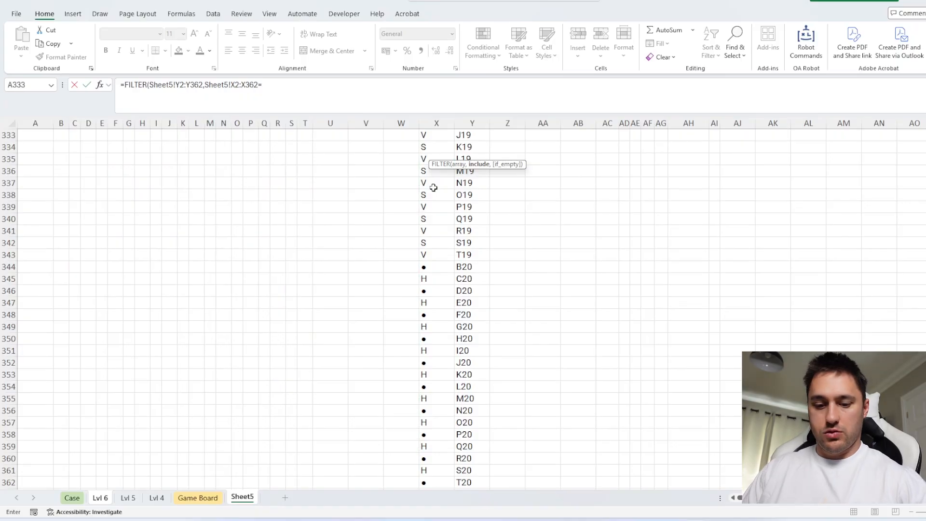
type("\"S\"")
key("Return")
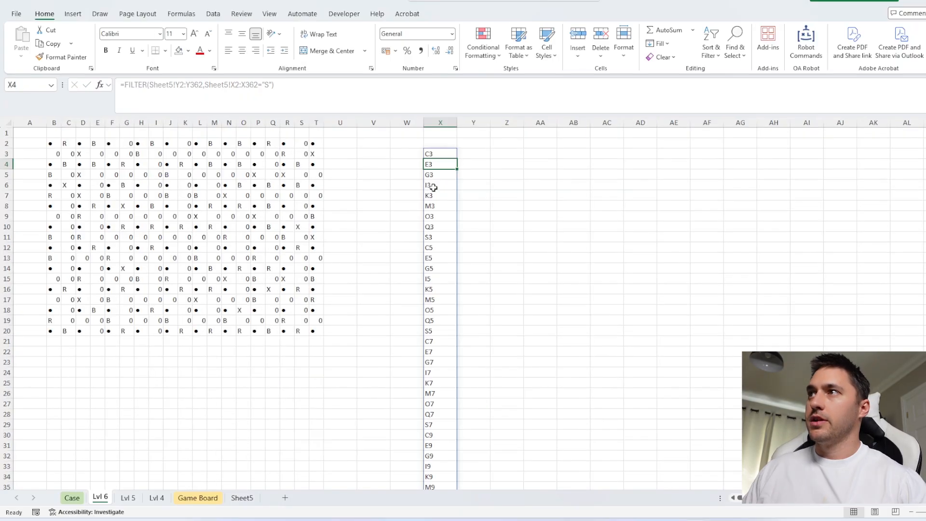
Enter a TOROW formula in Y2 that lays out the named direction arrows across the row
left_click(470, 140)
type("=TOROW(arro")
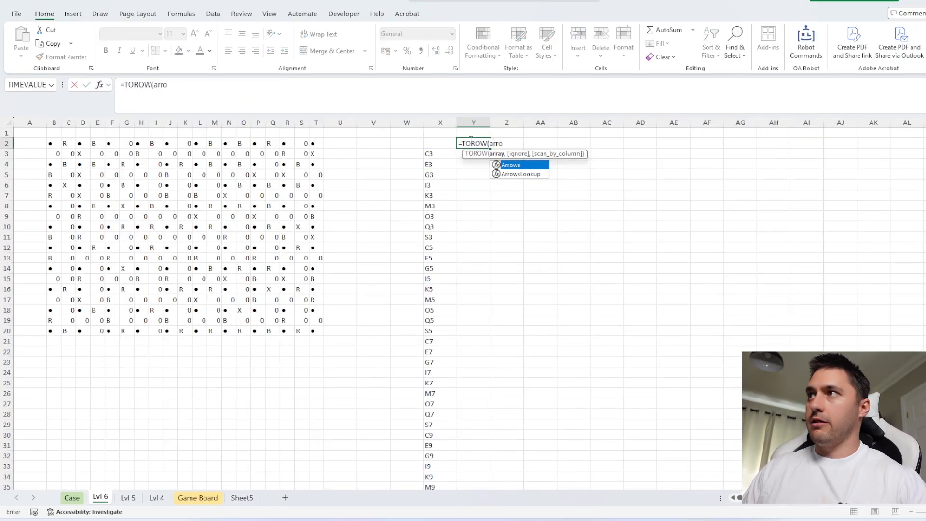
key("Tab")
type(")")
key("Return")
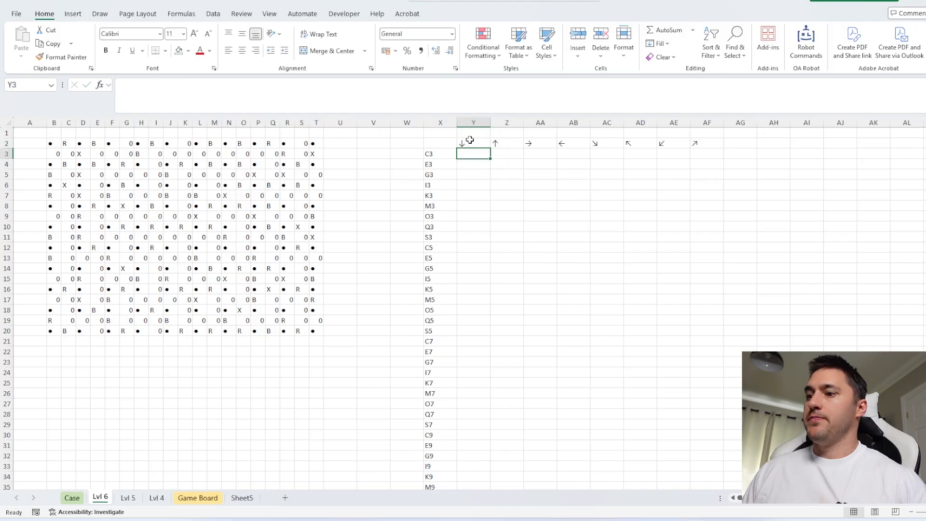
Start an Ad_To_Contents formula in Y3 with a nested MoveOnMap function as its address argument
type("=ad")
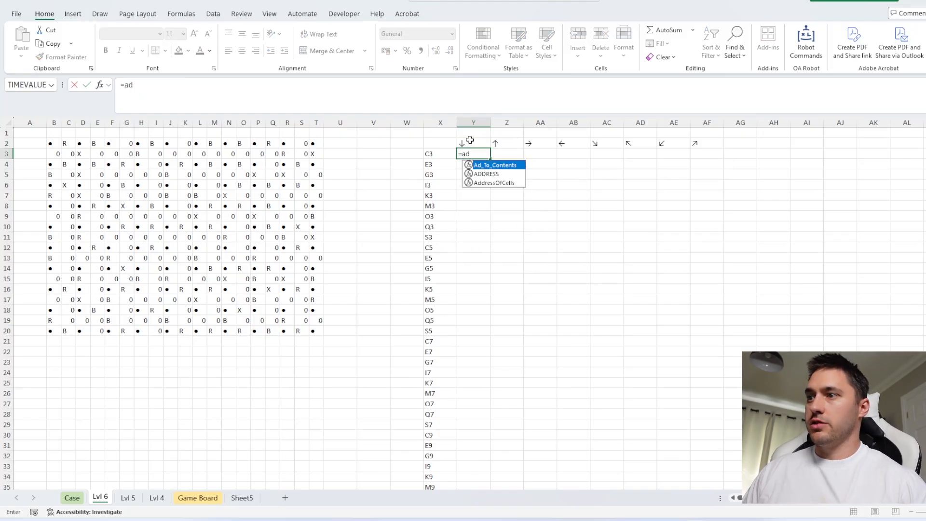
key("Tab")
type("mov")
key("Down")
key("Tab")
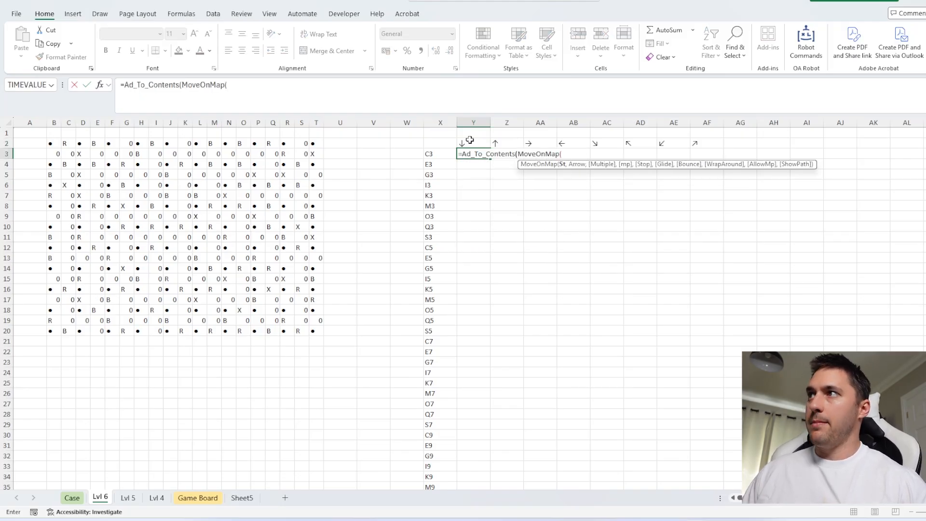
Complete the Y3 formula with start X3, arrows $Y$2:$AB$2 and the board $B$2# as its map
left_click(439, 152)
type(",")
left_click_drag(478, 143, 562, 145)
key("F4")
type("),")
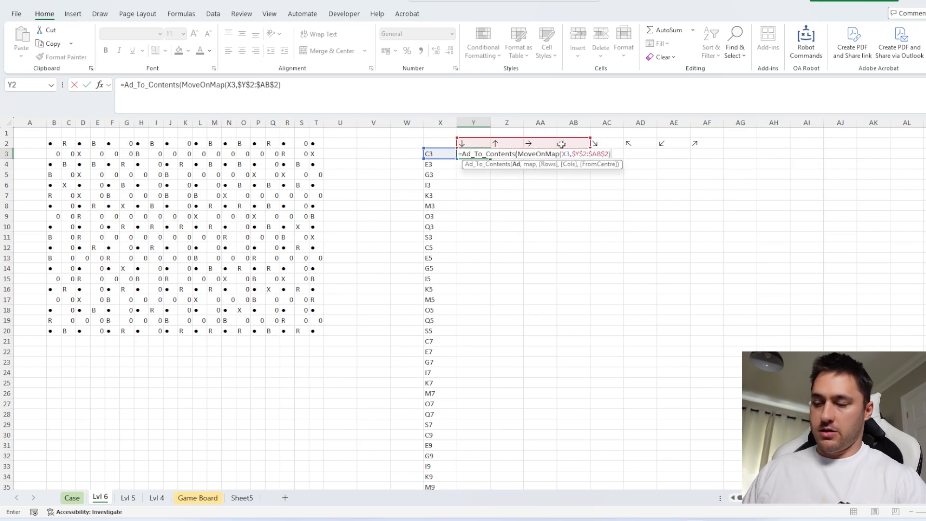
left_click_drag(55, 141, 321, 331)
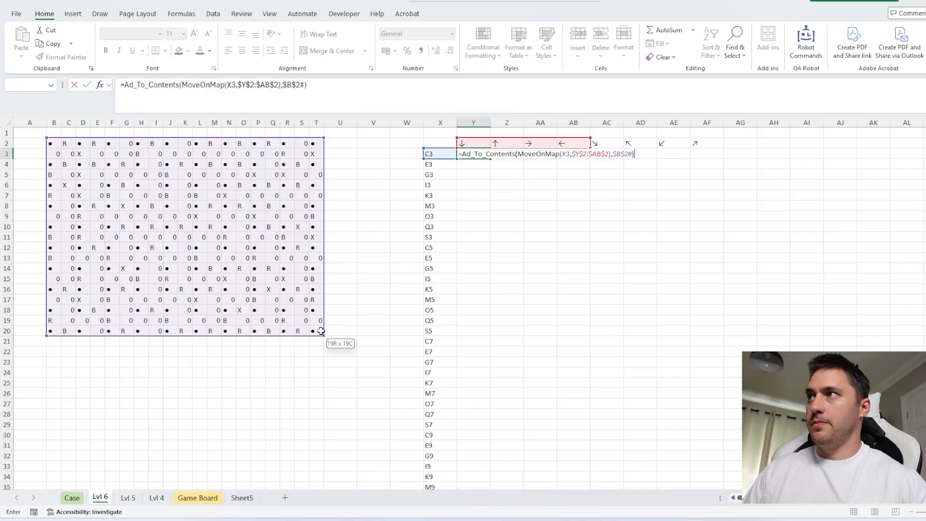
key("Return")
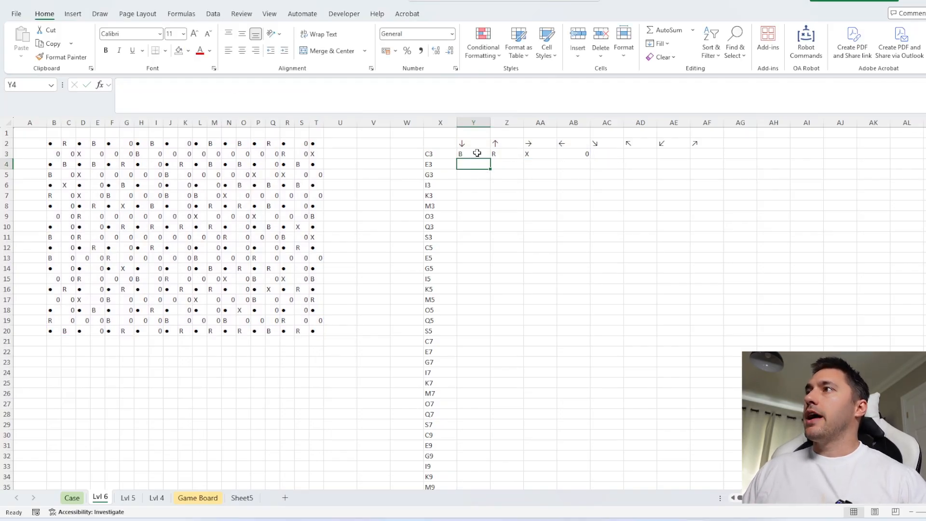
Center the contents of columns X through AG horizontally and vertically
left_click_drag(440, 123, 667, 121)
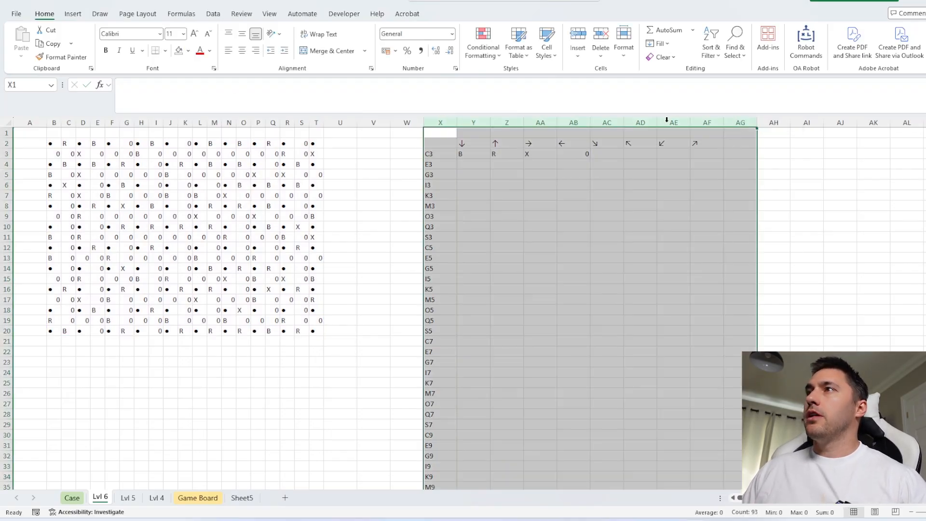
left_click(242, 50)
left_click(242, 34)
Enter =--(COUNTIF(Y3#,0)=0) in AC3 to flag a square with no empty sides
left_click_drag(575, 155, 478, 155)
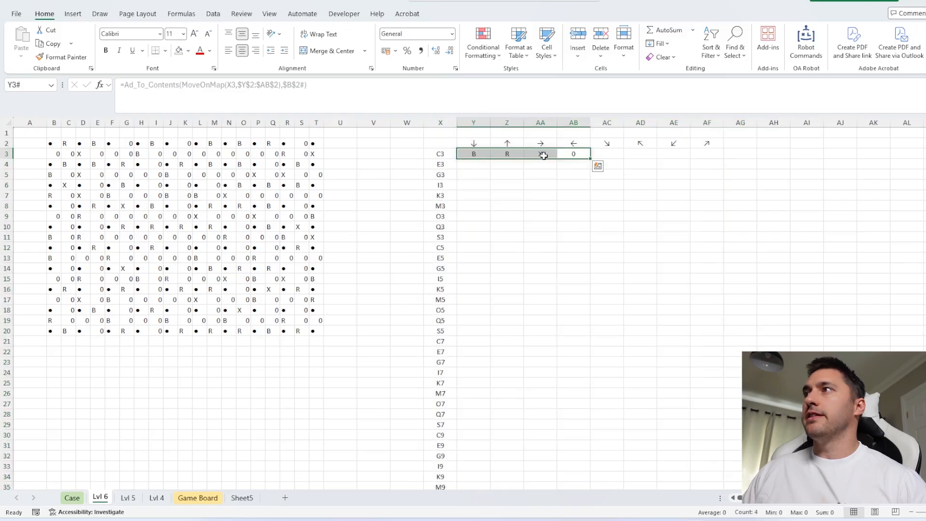
left_click(617, 153)
type("=countif")
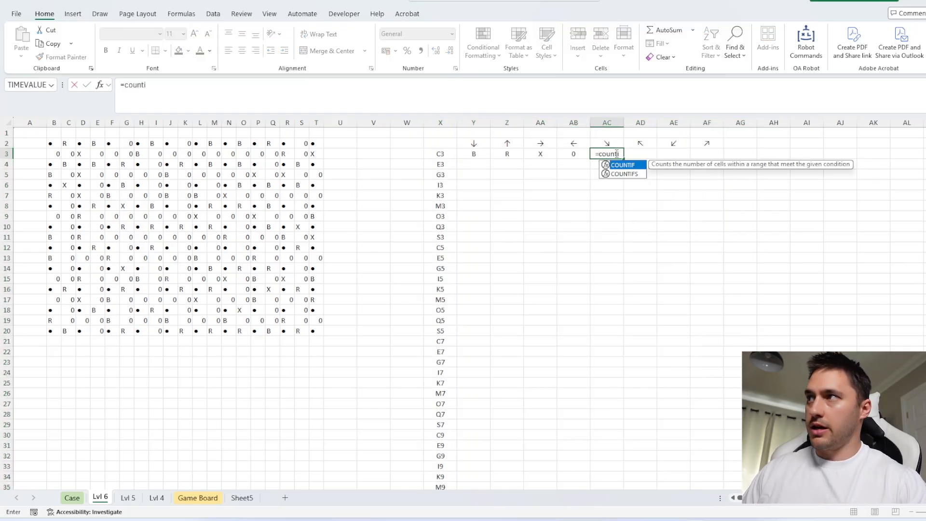
key("Tab")
left_click(477, 153)
type(",0)=0")
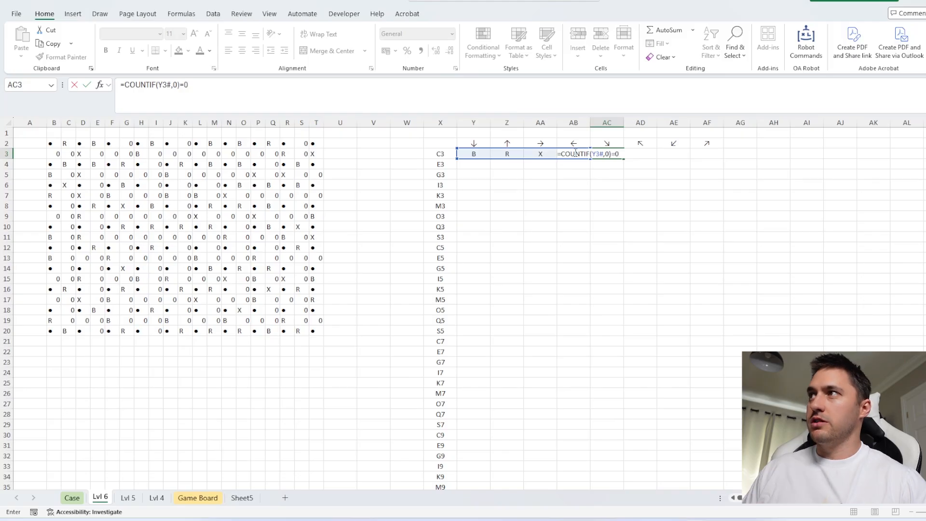
left_click(123, 85)
type("--(")
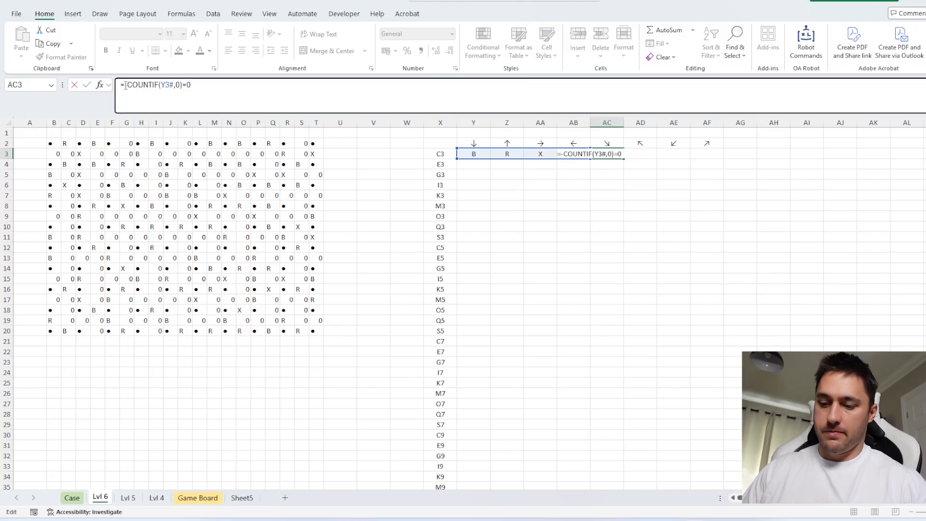
key("Return")
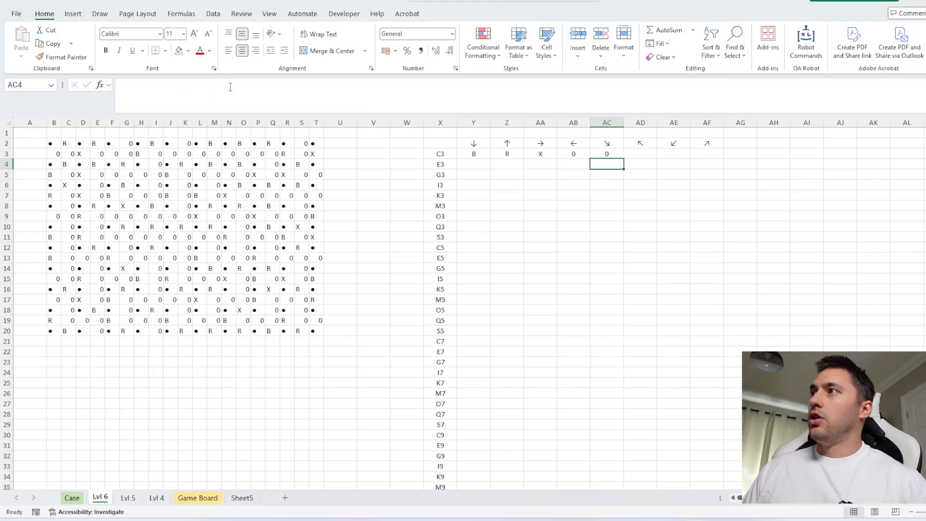
Fill the Y3 surrounding-lines formula down to Y83 beside the full list of square addresses
left_click(451, 156)
key("ctrl+Down")
key("Right")
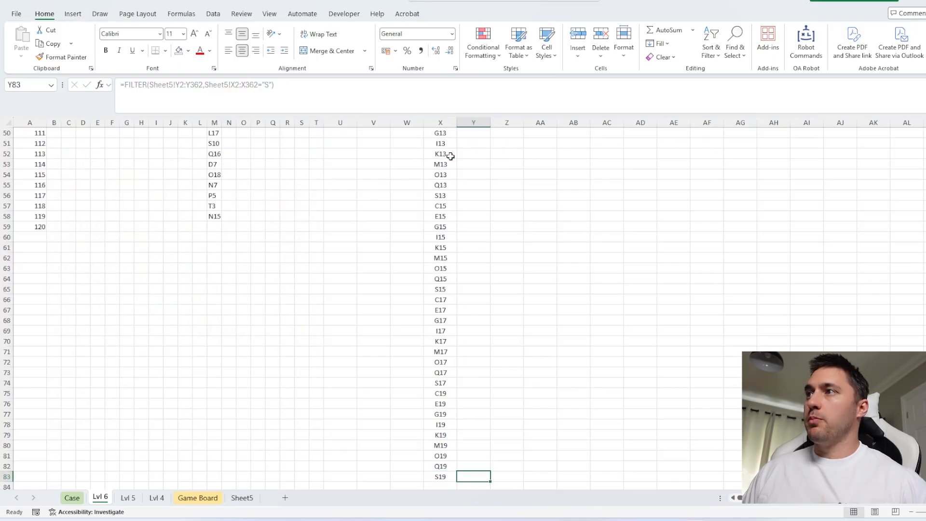
key("ctrl+shift+Up")
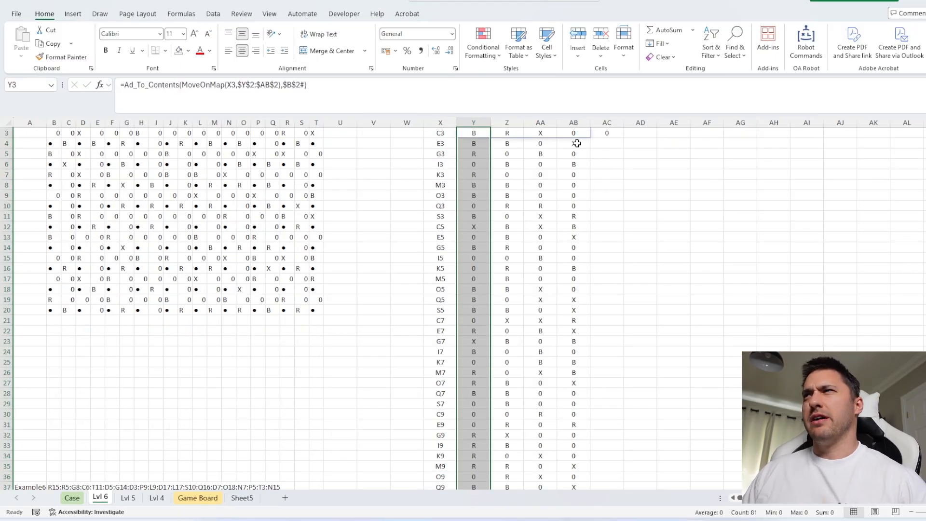
Fill the AC3 enclosed-square flag down alongside every square address
left_click(597, 134)
double_click(623, 138)
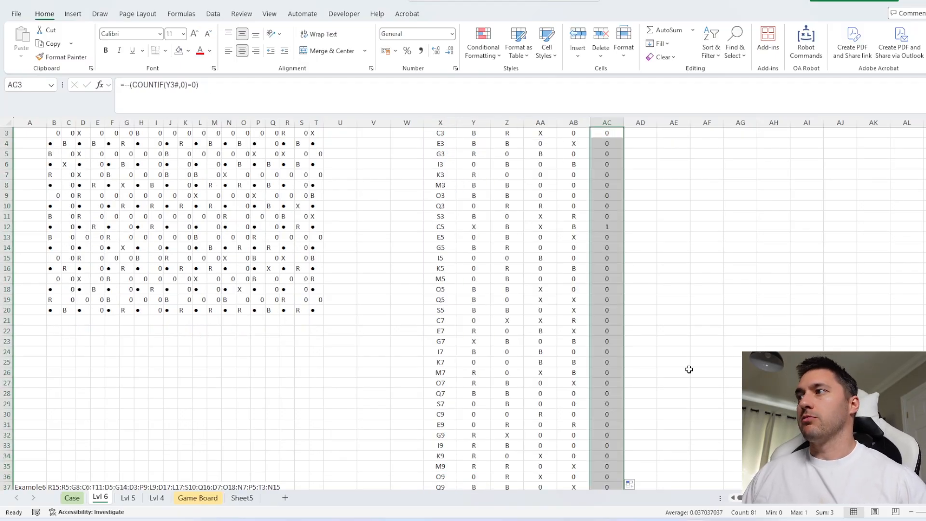
scroll(661, 323, "up", 1)
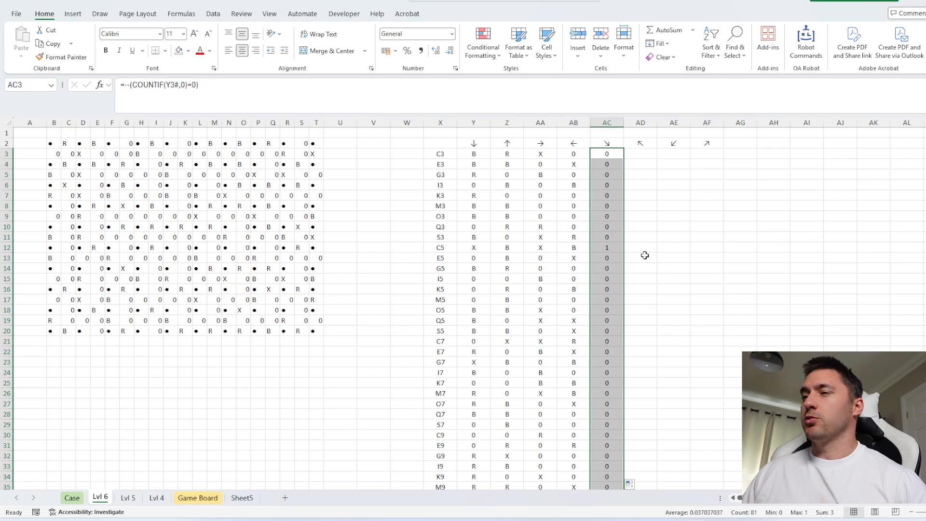
Enter =AC3*RowNum(X3) in AD3 to return the row number of an enclosed square
left_click(61, 498)
left_click(100, 498)
left_click(638, 154)
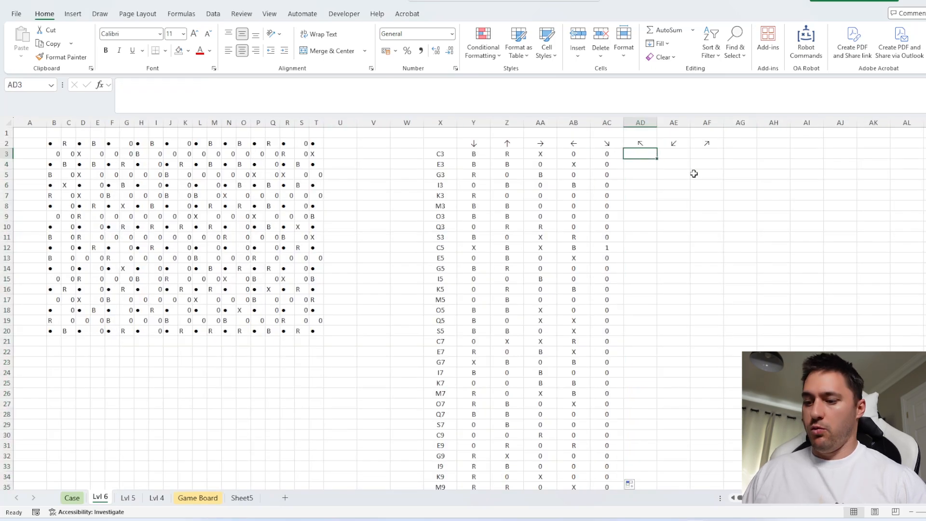
type("=AC3*rown")
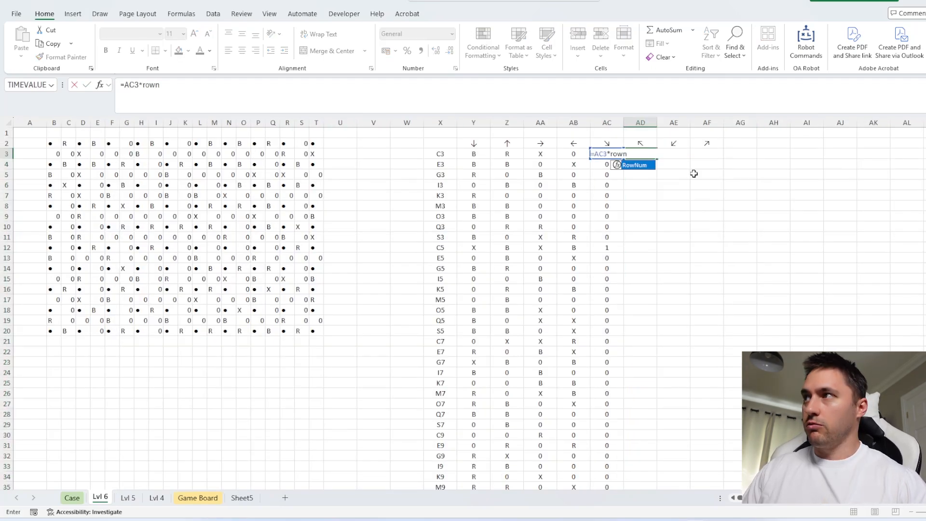
key("Tab")
left_click(440, 154)
key("Return")
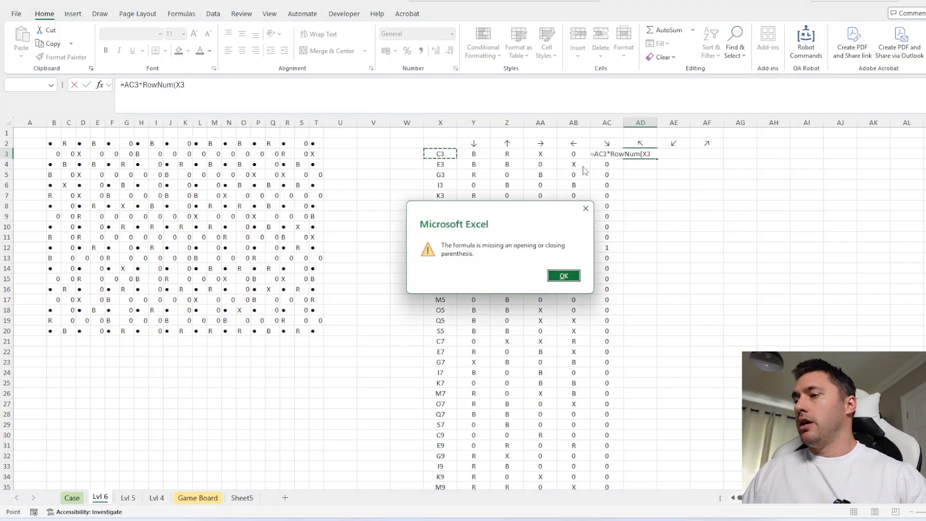
key("Return")
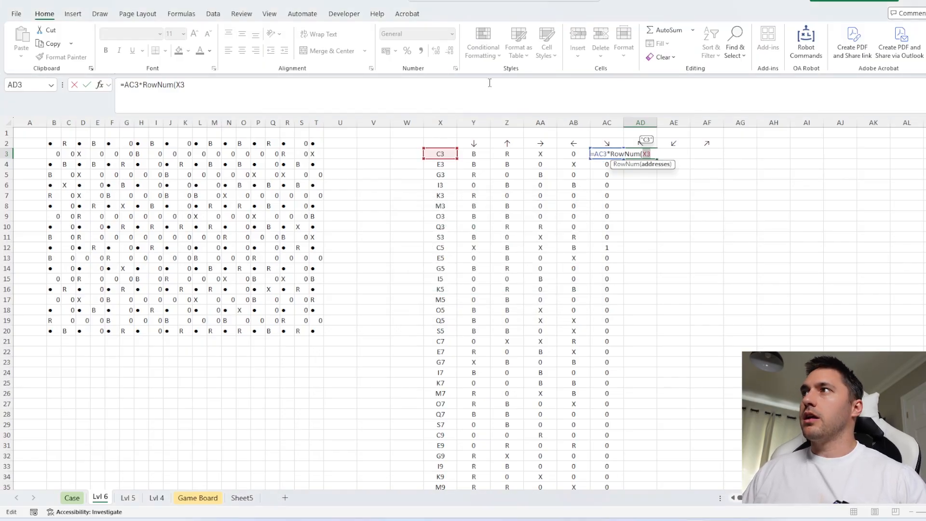
left_click(488, 94)
type(")")
key("Return")
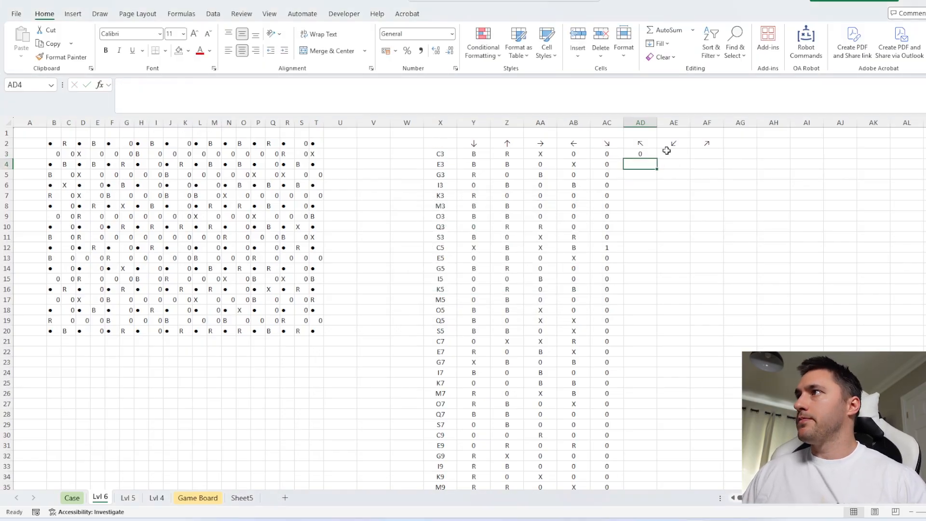
Fill the AD3 row-number formula down the list and check the total of column AD
left_click(649, 153)
double_click(657, 158)
left_click(641, 122)
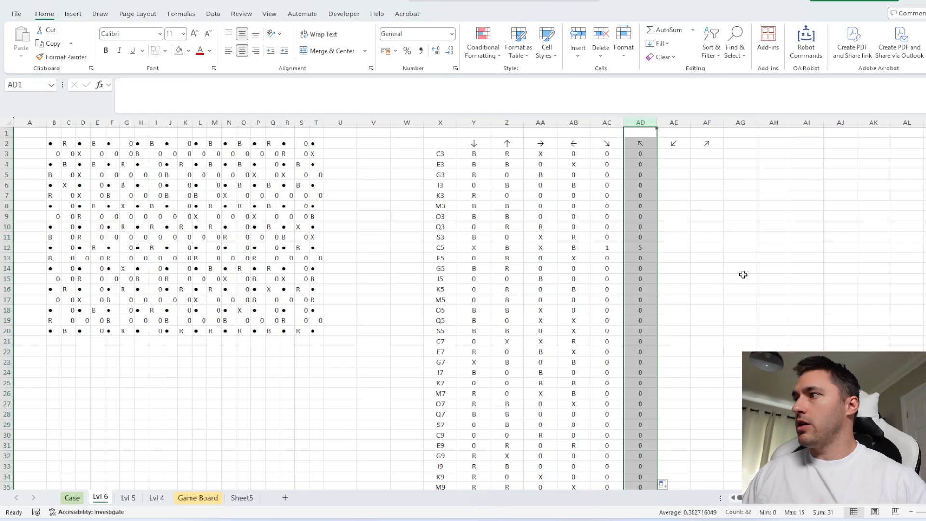
scroll(743, 275, "down", 15)
scroll(480, 285, "up", 8)
Enter a SUM formula in B39 that totals all of column AD
left_click(58, 283)
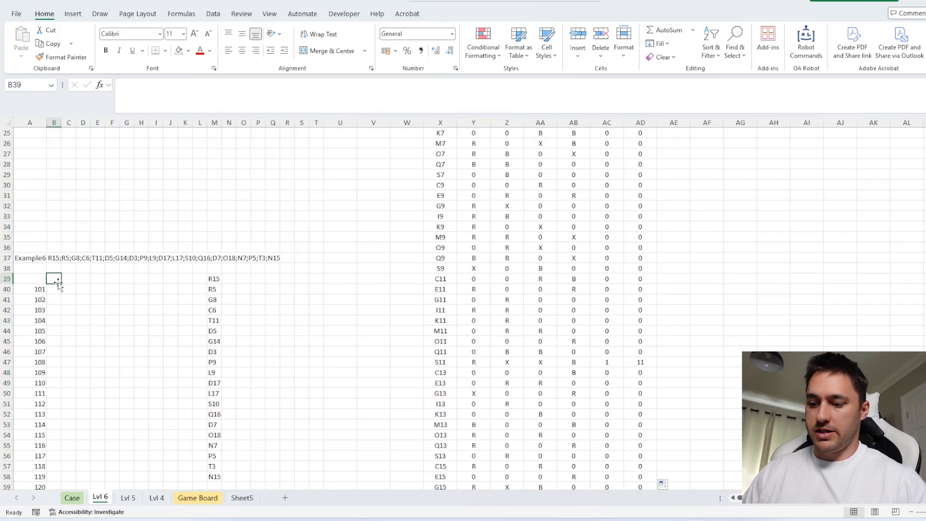
type("=sum")
key("Tab")
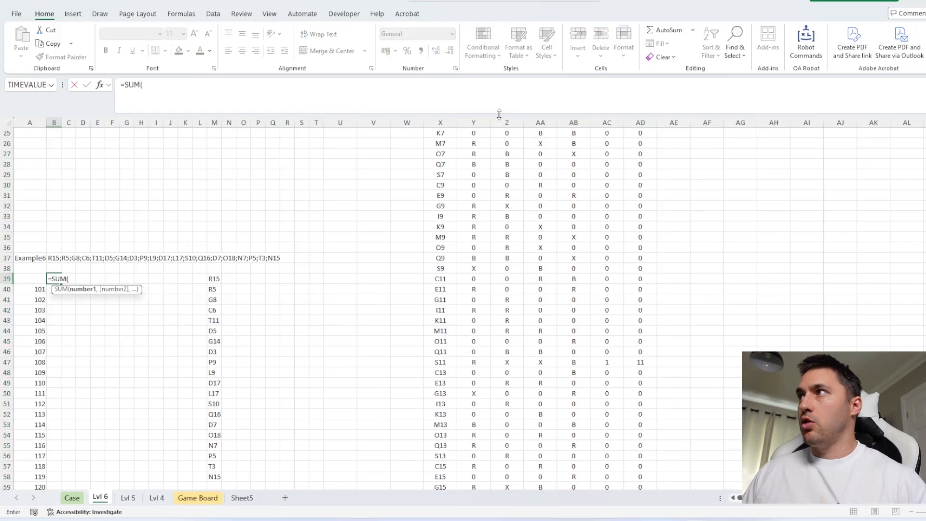
left_click(641, 122)
key("Return")
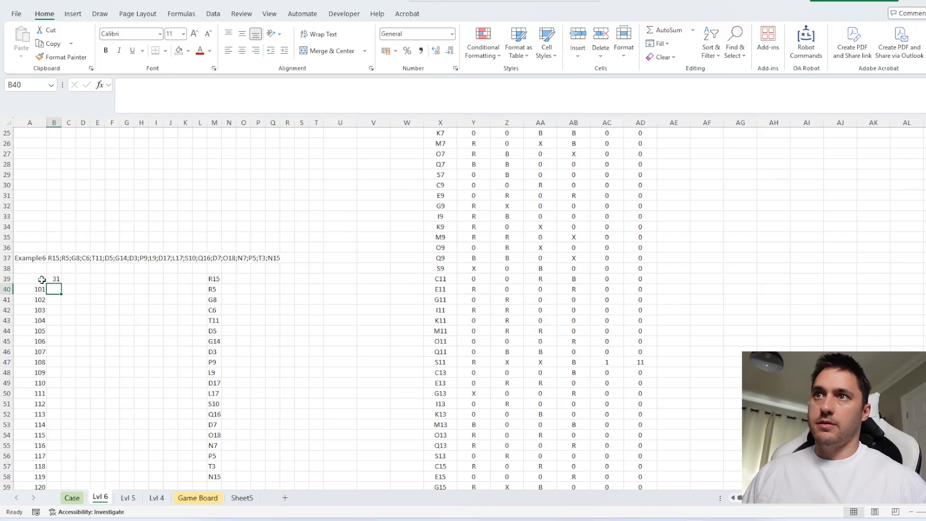
Create a data table over A39:B59 with A37 as the column input cell to calculate games 101 to 120
left_click_drag(42, 280, 53, 288)
key("ctrl+shift+Down")
key("alt+d")
key("t")
key("Tab")
scroll(78, 256, "up", 9)
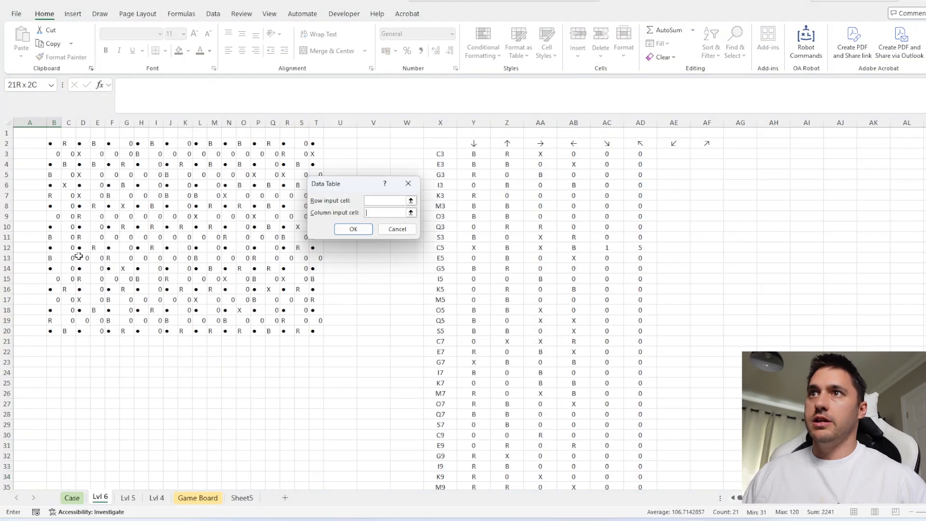
scroll(66, 290, "down", 6)
left_click(32, 323)
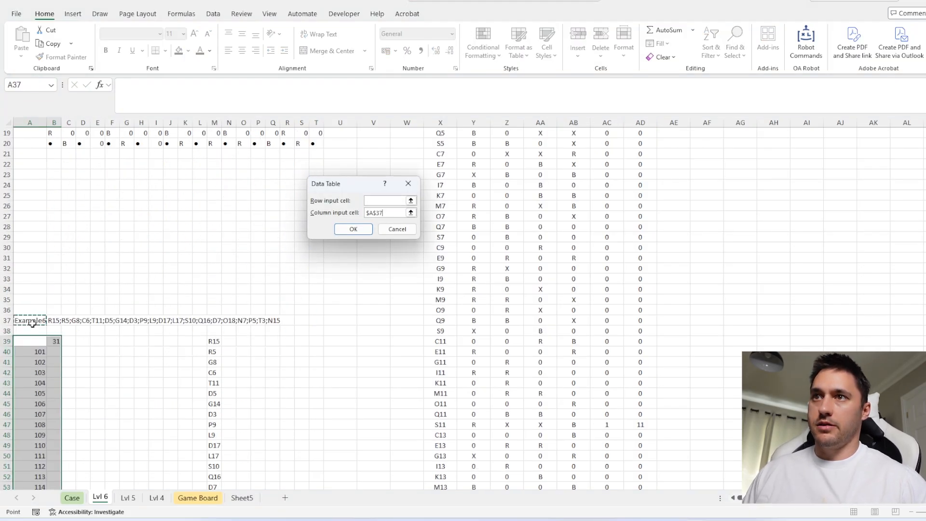
key("Return")
Copy the data table results from B40:B59 into the Level 6 answers on the Case sheet, starting at E268
scroll(54, 348, "down", 2)
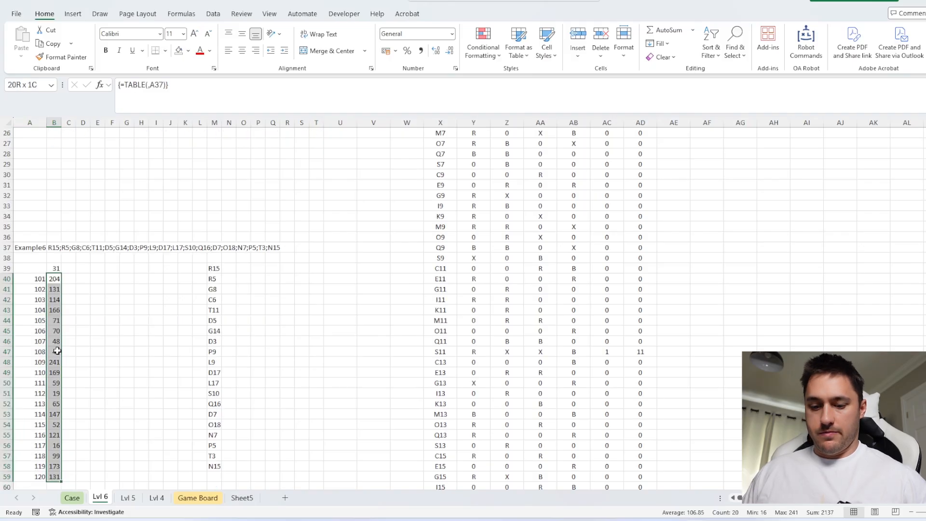
key("ctrl+c")
left_click(72, 498)
left_click(231, 373)
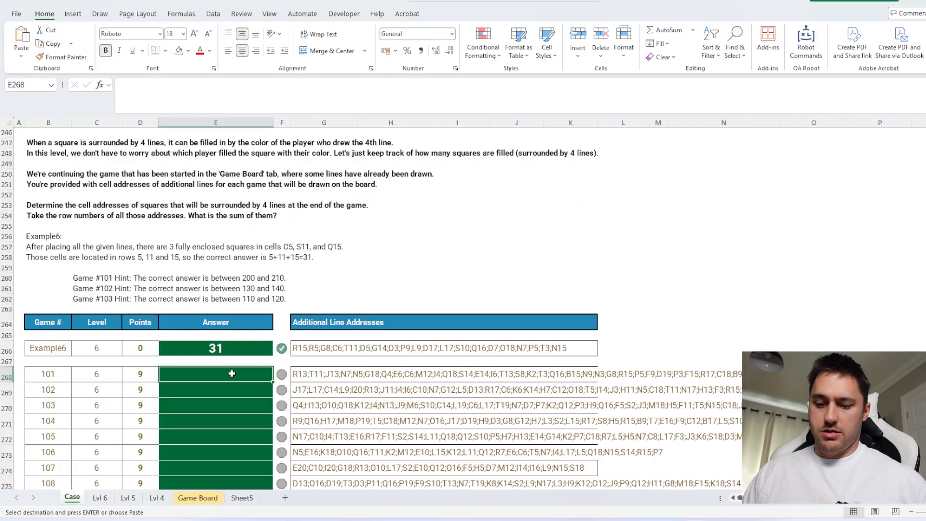
key("ctrl+v")
Read the Bonus 4 question on the Case sheet and go to the Lvl 5 sheet it refers to
scroll(382, 304, "down", 3)
scroll(381, 305, "up", 20)
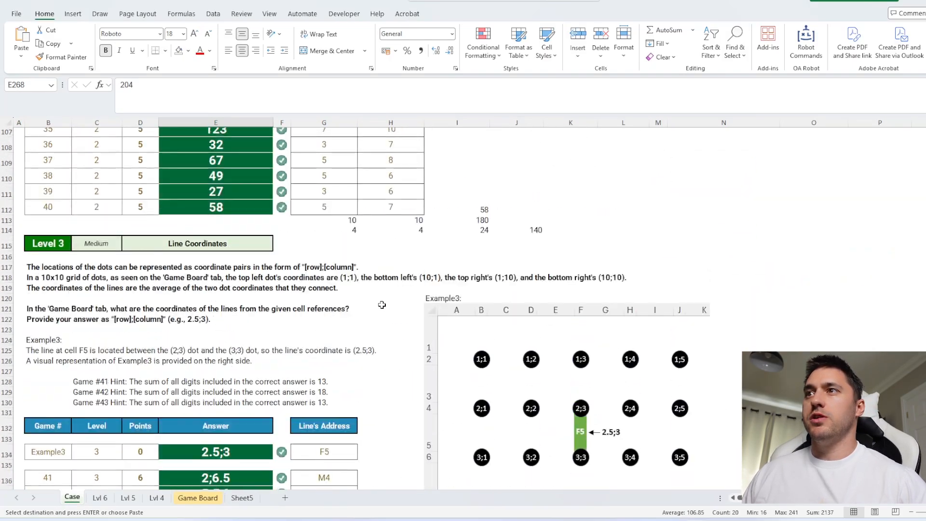
scroll(381, 305, "up", 20)
scroll(348, 200, "down", 10)
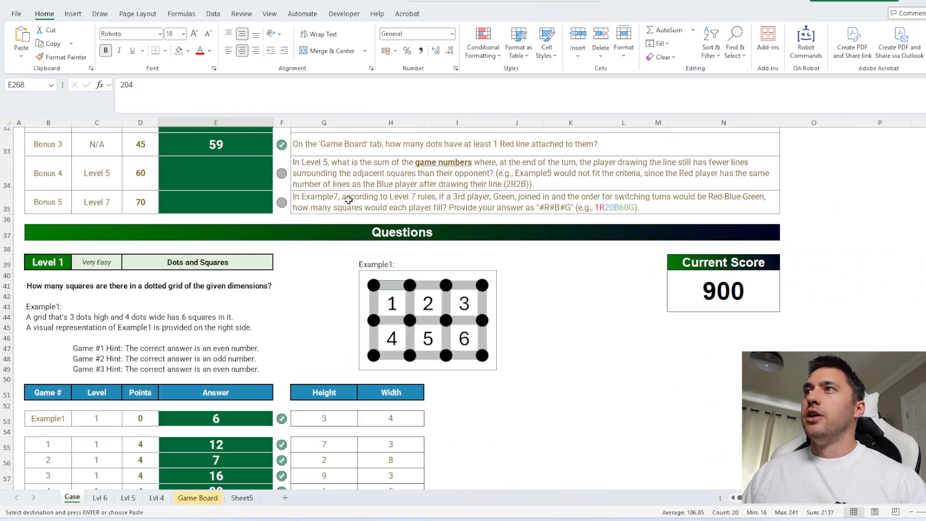
left_click(334, 171)
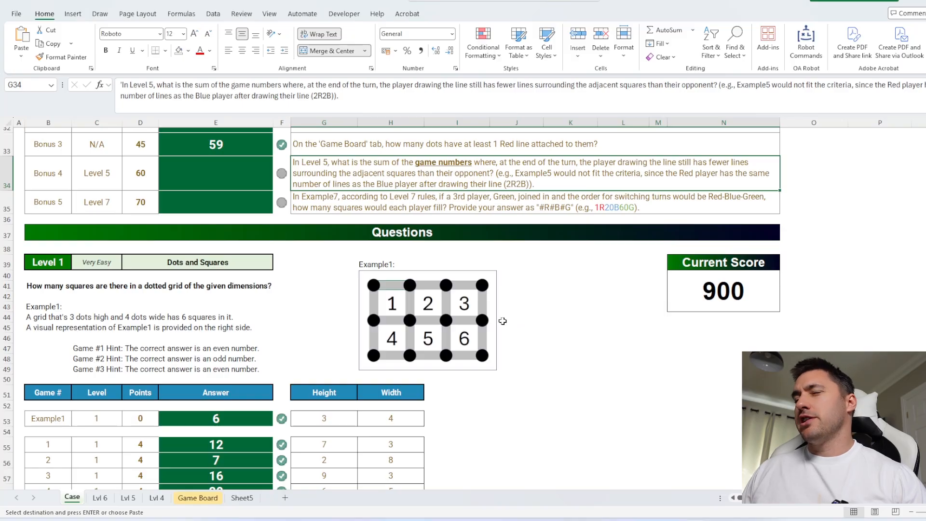
left_click(128, 497)
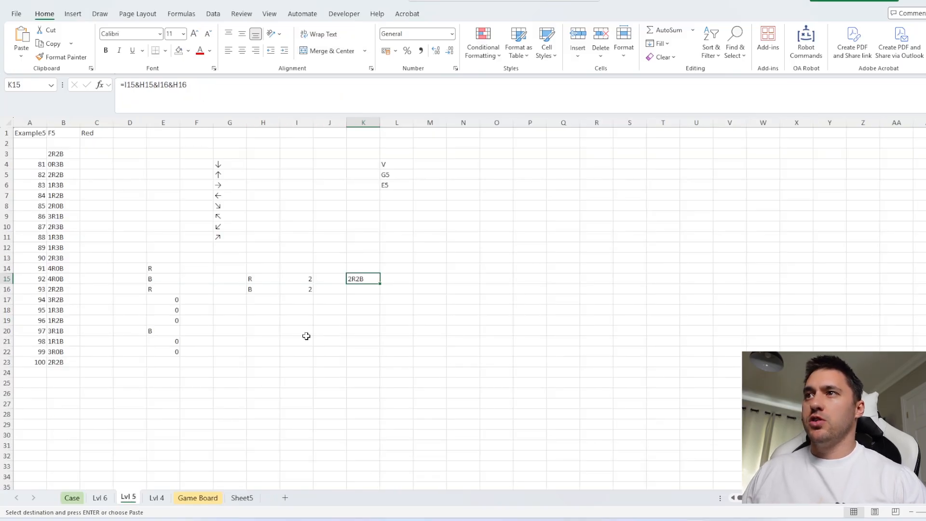
left_click(292, 341)
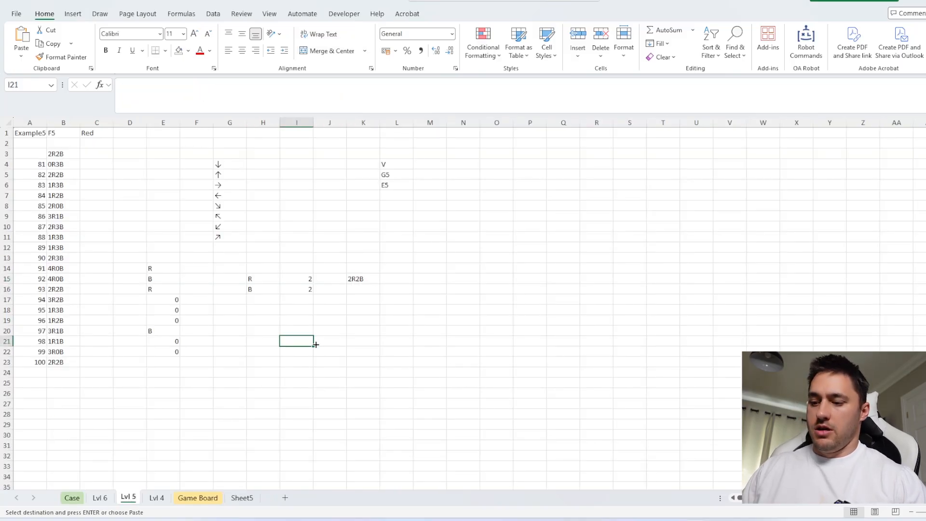
type("=")
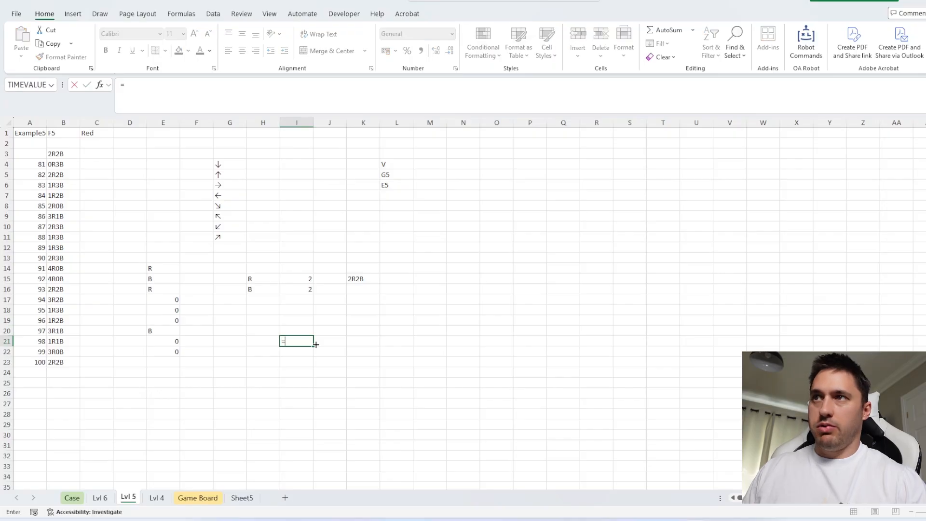
key("Escape")
Enter a formula in I20 that, when E14 equals H15, tests whether I15 is less than I16
left_click(162, 268)
left_click(295, 321)
left_click(294, 333)
type("=IF(")
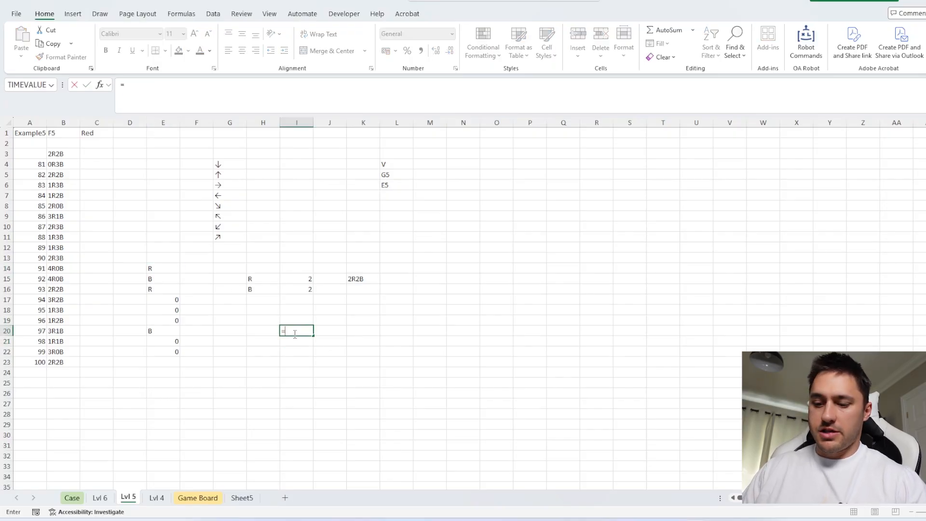
left_click(165, 267)
type("=")
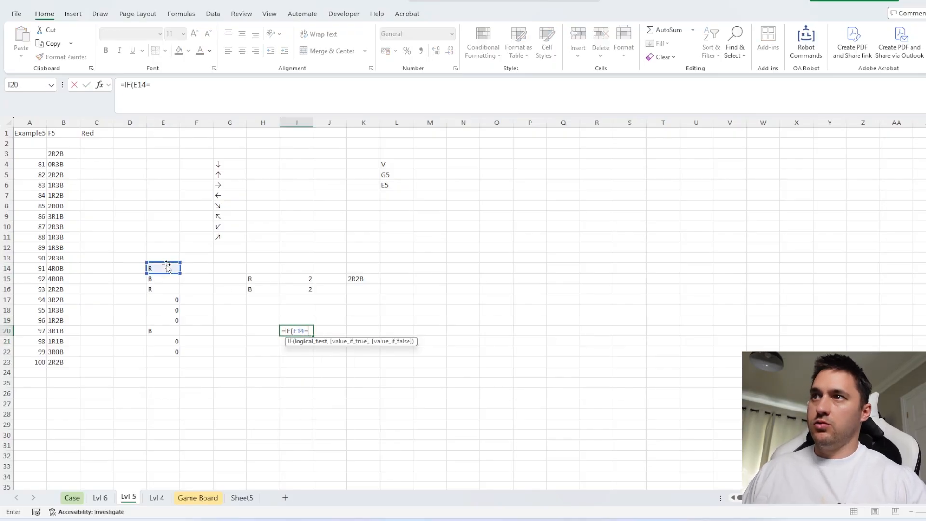
left_click(272, 280)
type(",")
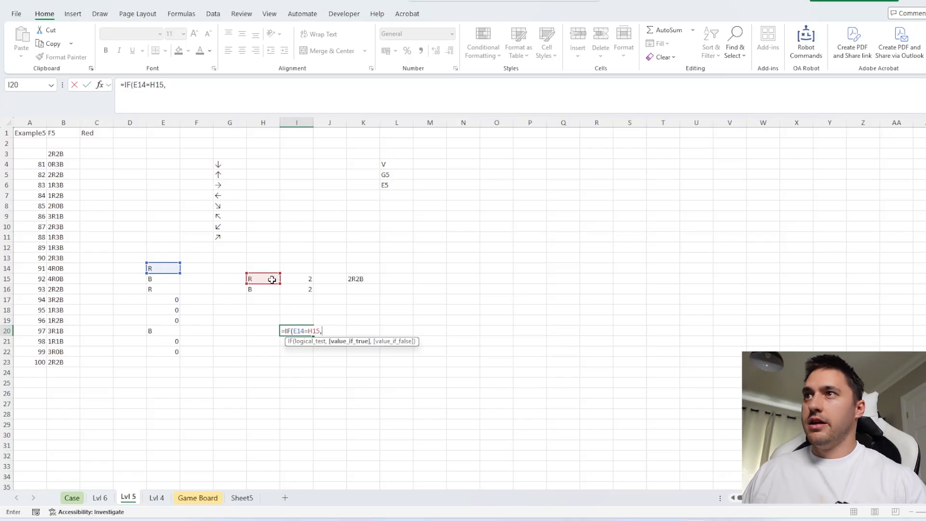
left_click(299, 278)
type("<")
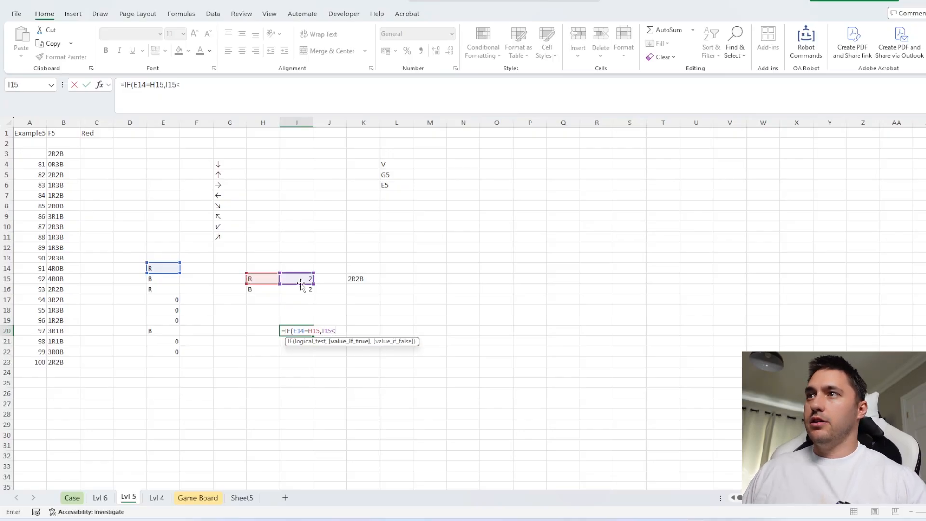
left_click(300, 289)
key("Return")
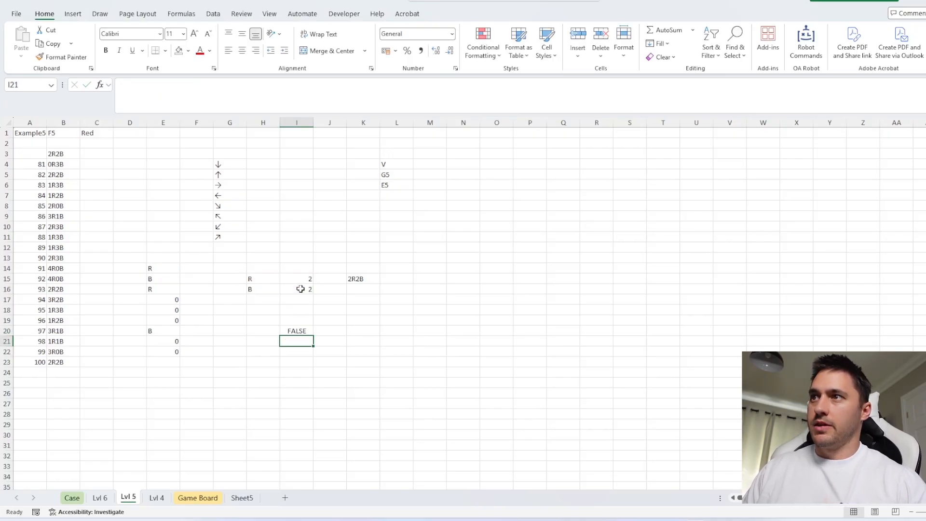
Copy the I20 check into I21 and adapt its cell references to test the B player
left_click(304, 331)
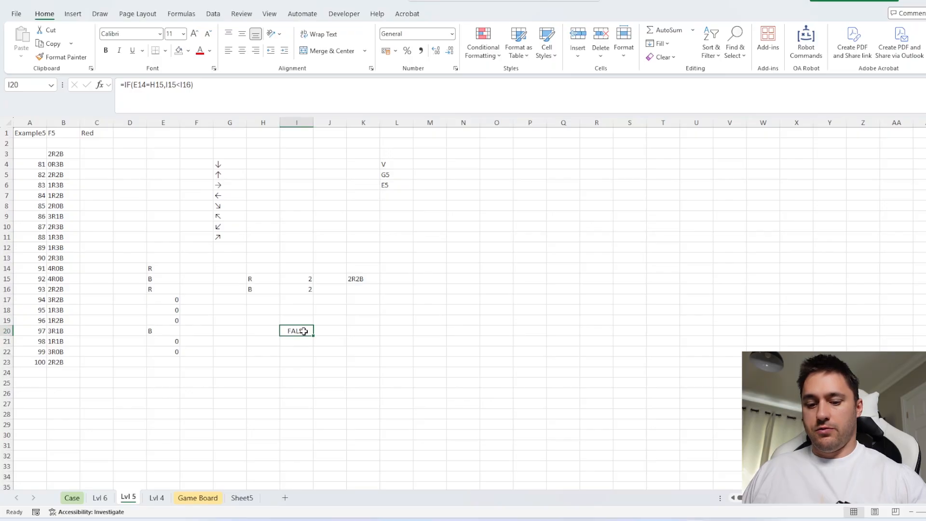
key("ctrl+c")
left_click(305, 342)
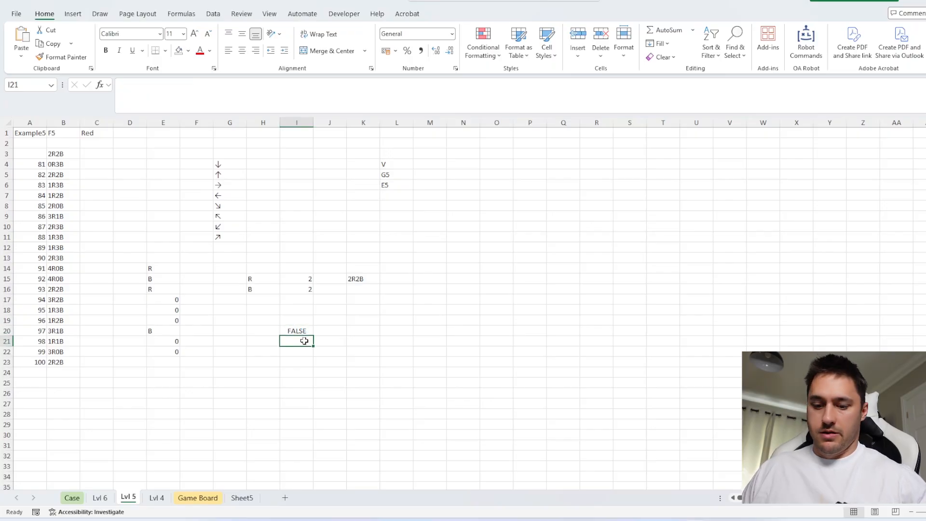
key("ctrl+v")
double_click(305, 342)
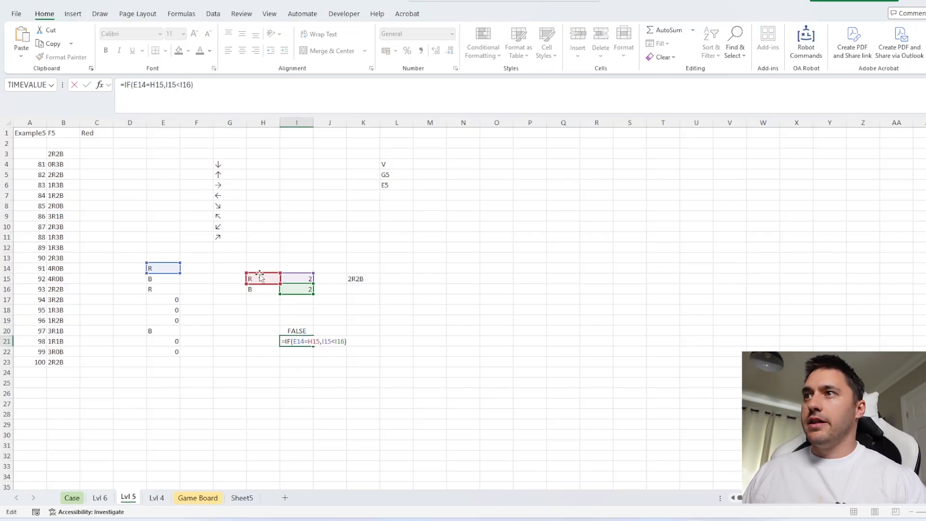
left_click_drag(248, 278, 299, 283)
key("Return")
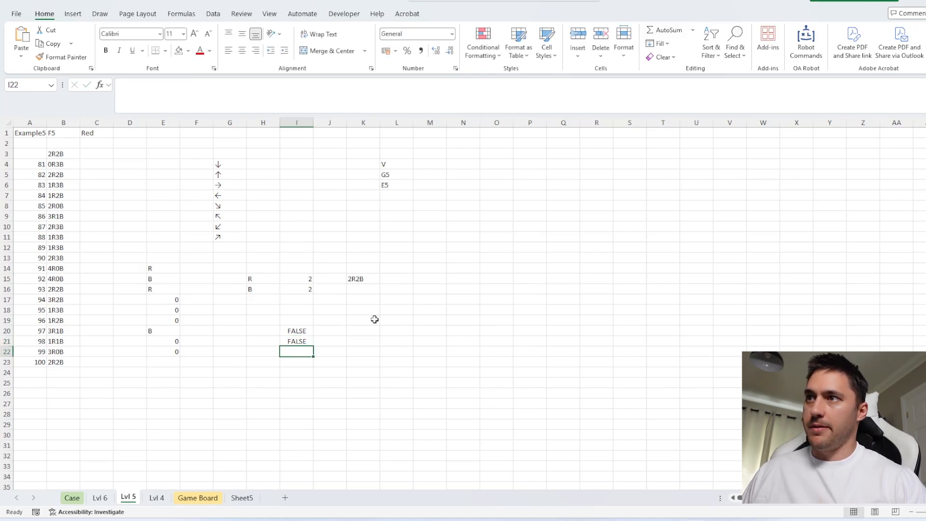
Combine both player checks in I22 with an OR formula over I20:I21
type("=or")
key("Tab")
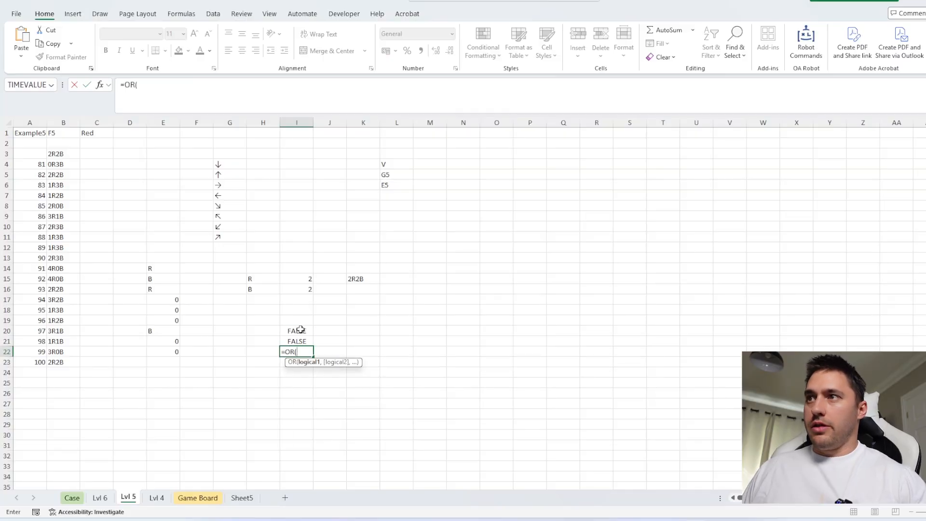
left_click_drag(298, 331, 300, 336)
key("Return")
left_click(300, 349)
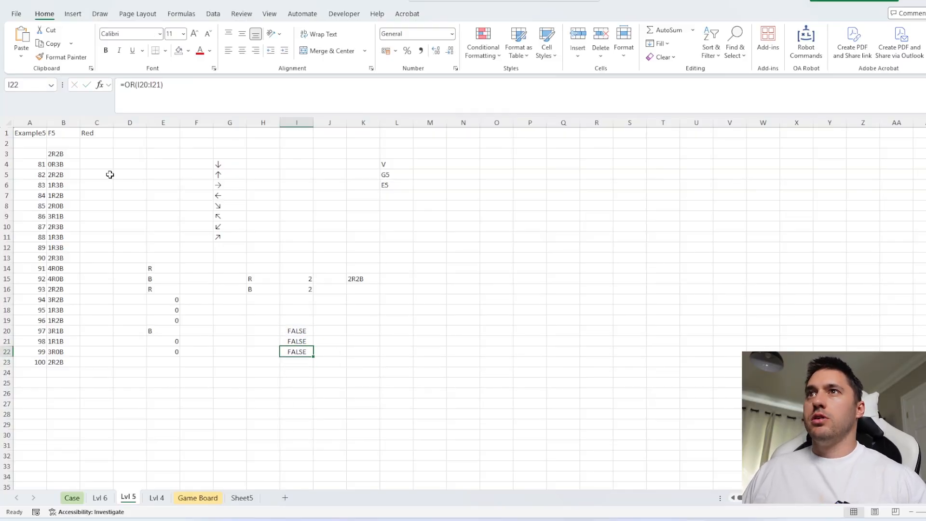
Enter an IF formula in L25 that returns the game number in A1 when I22 is true
left_click(386, 382)
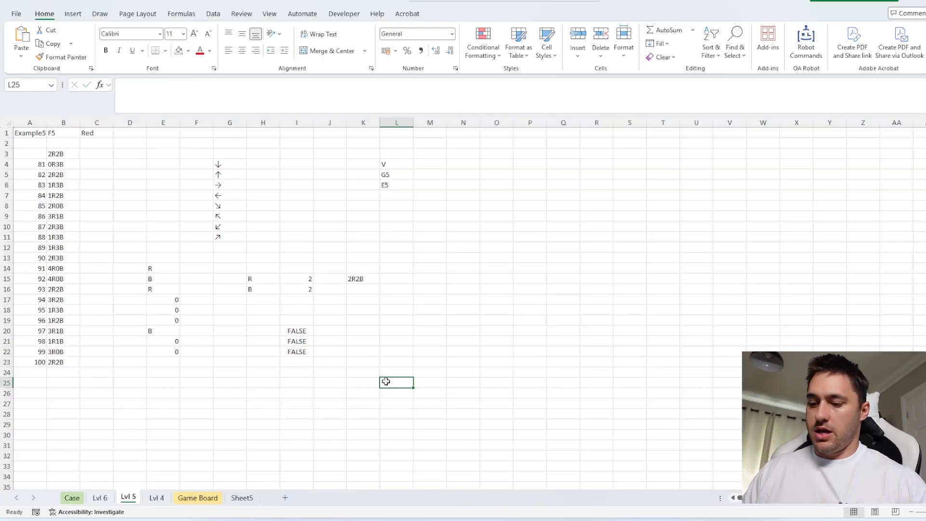
type("=if")
key("Tab")
left_click(299, 351)
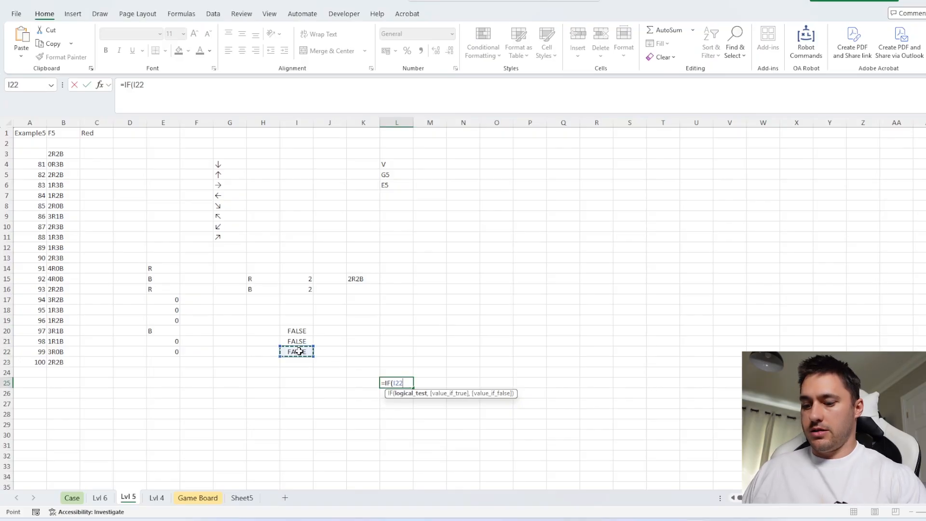
type(",")
left_click(37, 134)
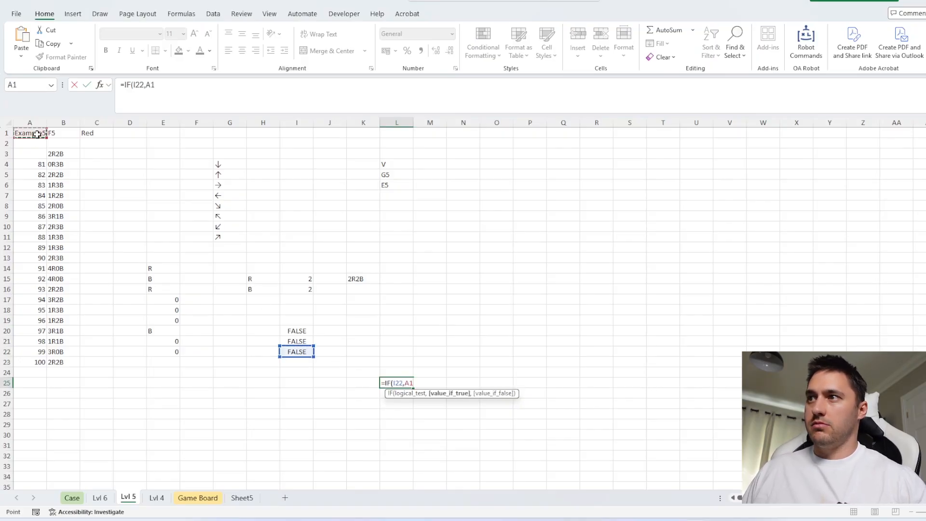
key("ctrl+Return")
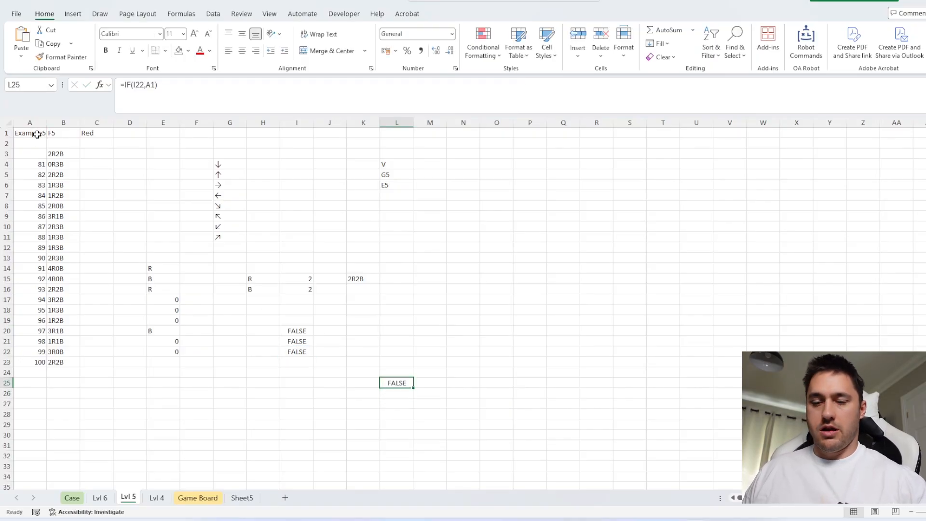
Run the data table for games 81 to 100 on the L25 result and select all returned game numbers in column B to sum them
key("ctrl+shift+d")
left_click(70, 195)
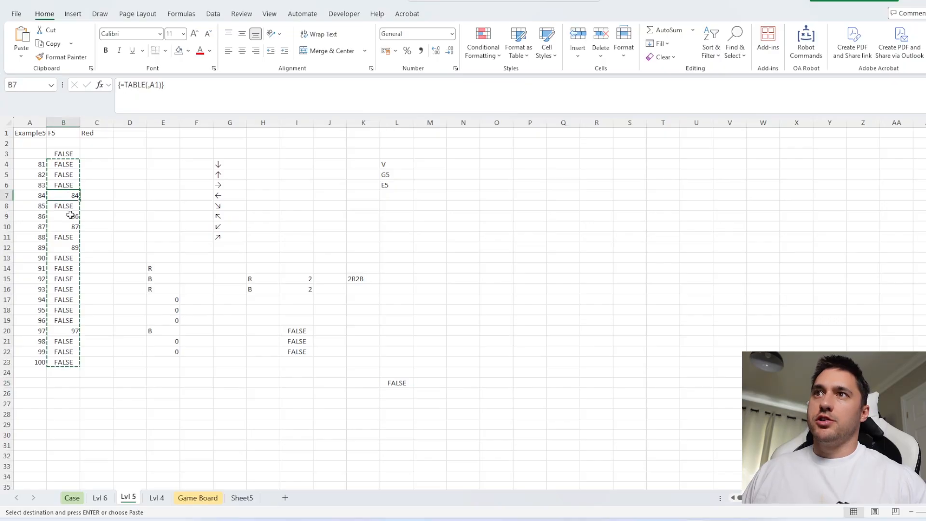
left_click(71, 216, "ctrl")
left_click(71, 227, "ctrl")
left_click(74, 247, "ctrl")
left_click(76, 330, "ctrl")
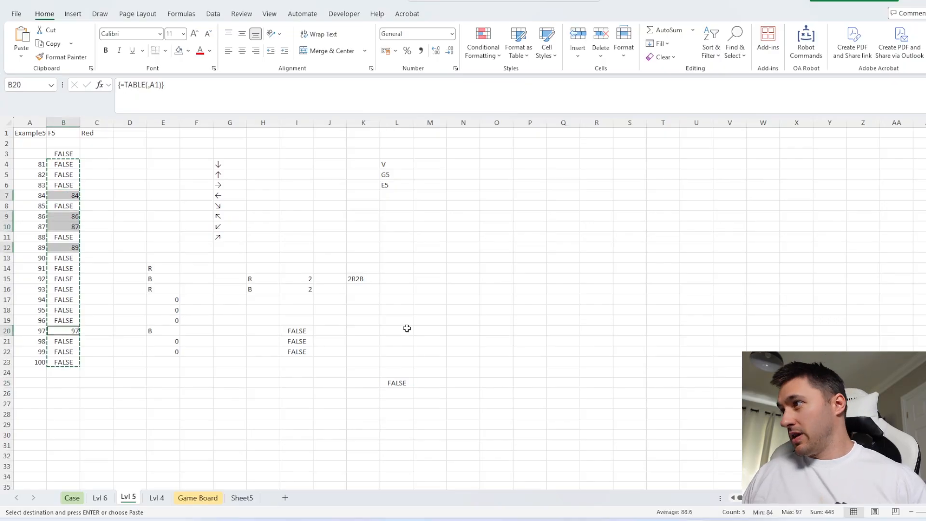
Enter the sum of the qualifying game numbers as the Bonus 4 answer on the Case sheet
left_click(72, 497)
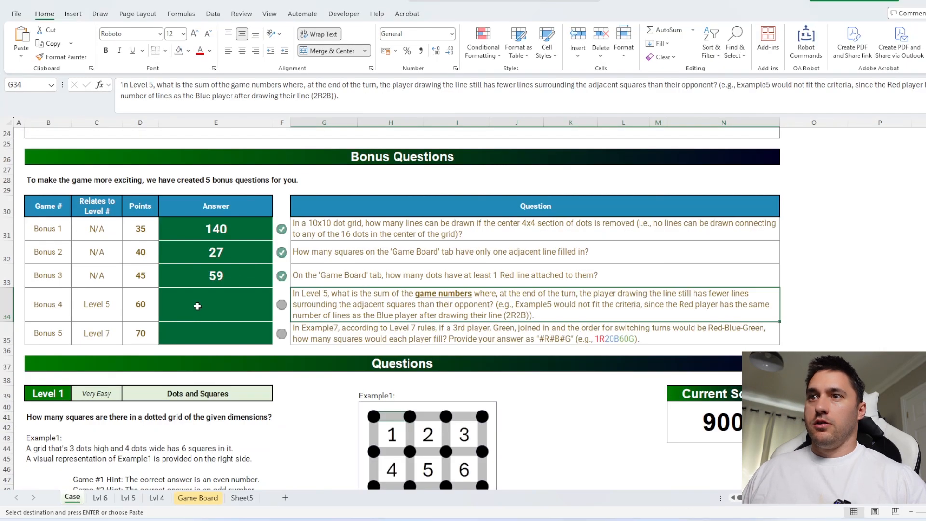
left_click(197, 306)
key("ctrl+v")
key("Return")
Examine the Level 7 rules, example, hints and line drawing sequences on the Case sheet
scroll(300, 288, "down", 20)
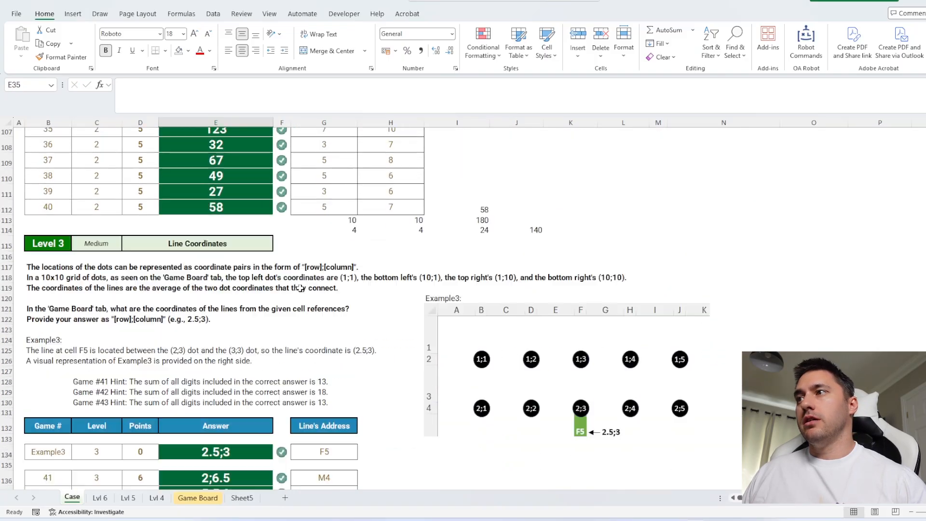
scroll(300, 288, "down", 20)
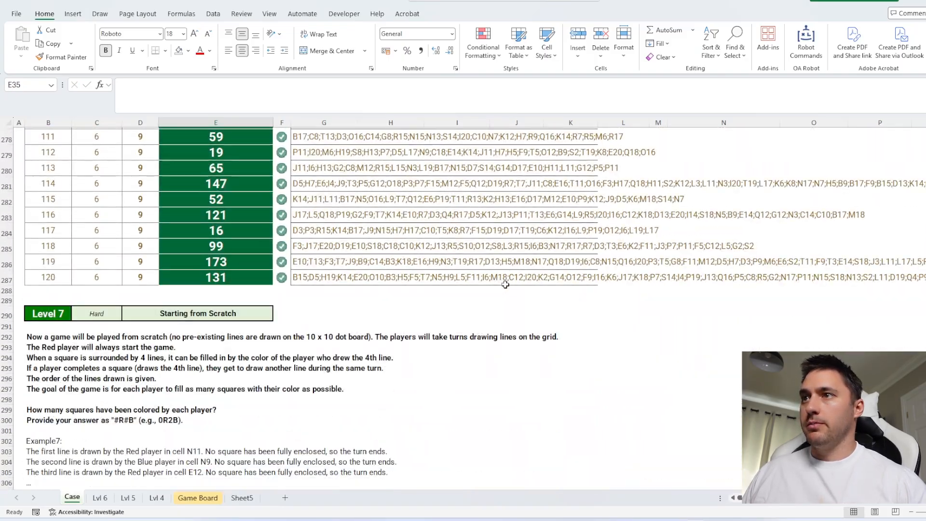
scroll(505, 285, "down", 5)
left_click(621, 265)
scroll(621, 269, "up", 3)
scroll(601, 275, "down", 1)
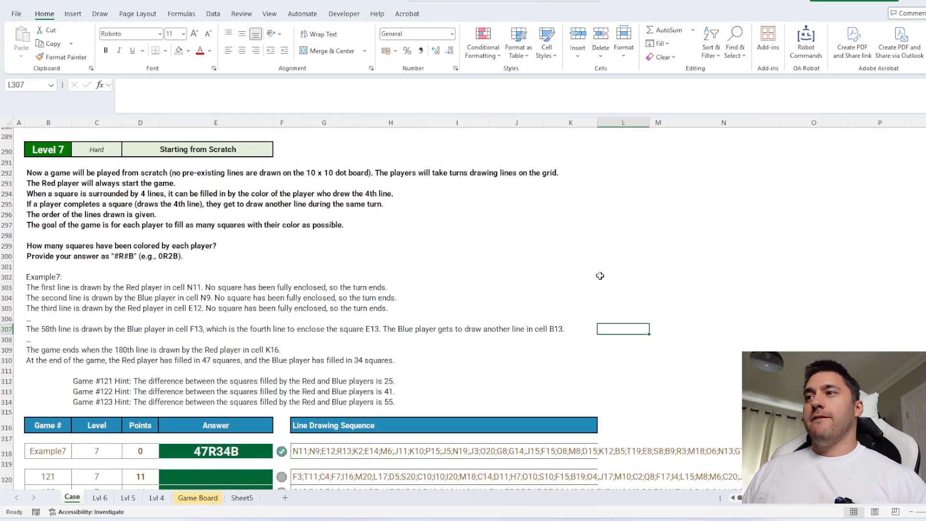
scroll(460, 269, "down", 1)
scroll(460, 269, "up", 1)
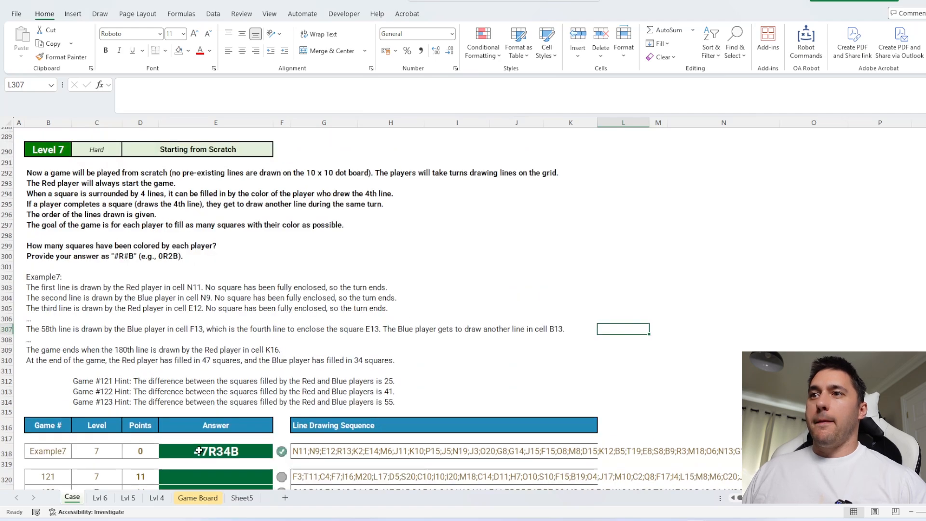
Run the DataTable Setup macro with level ID 7 to create a sheet for Level 7
key("ctrl+shift+d")
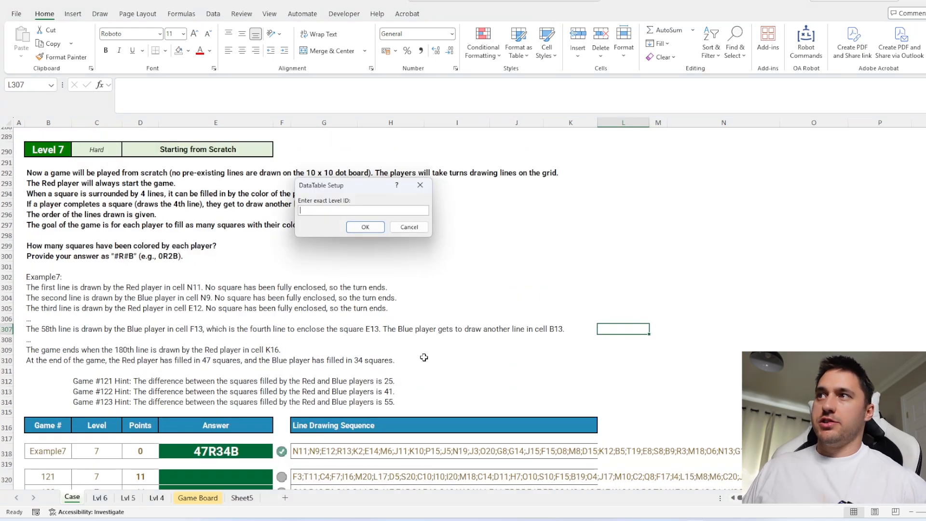
type("7")
key("Return")
Split the line sequence in B1 down the rows from F7 with TEXTSPLIT, using a semicolon as the row delimiter
left_click(197, 194)
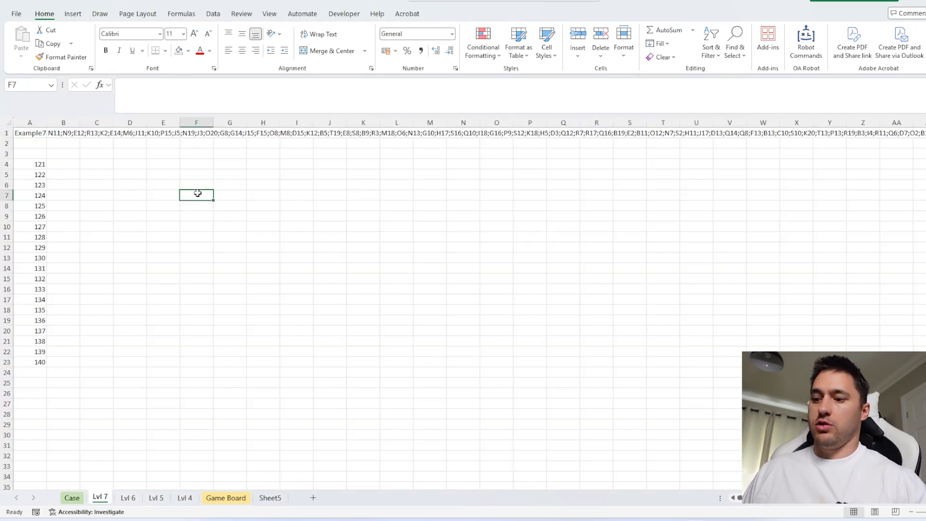
type("=tex")
key("Tab")
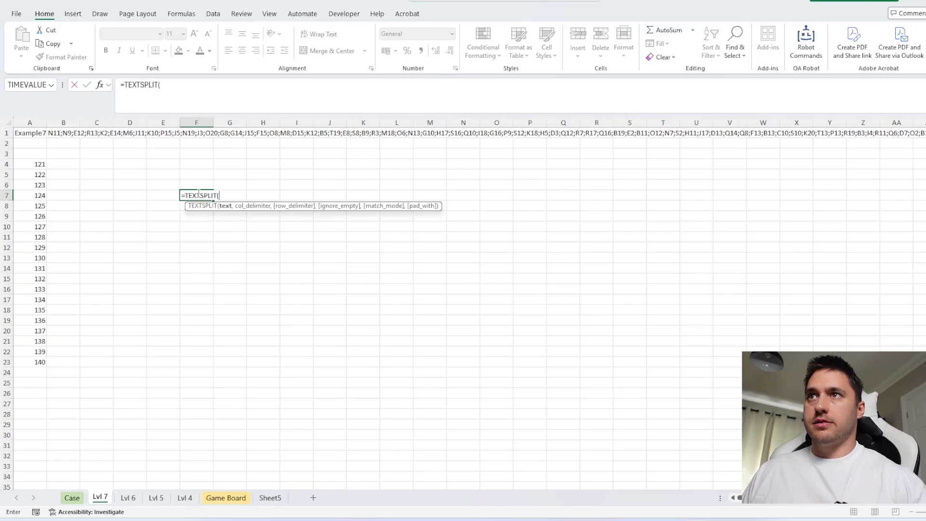
left_click(63, 132)
type(",,")
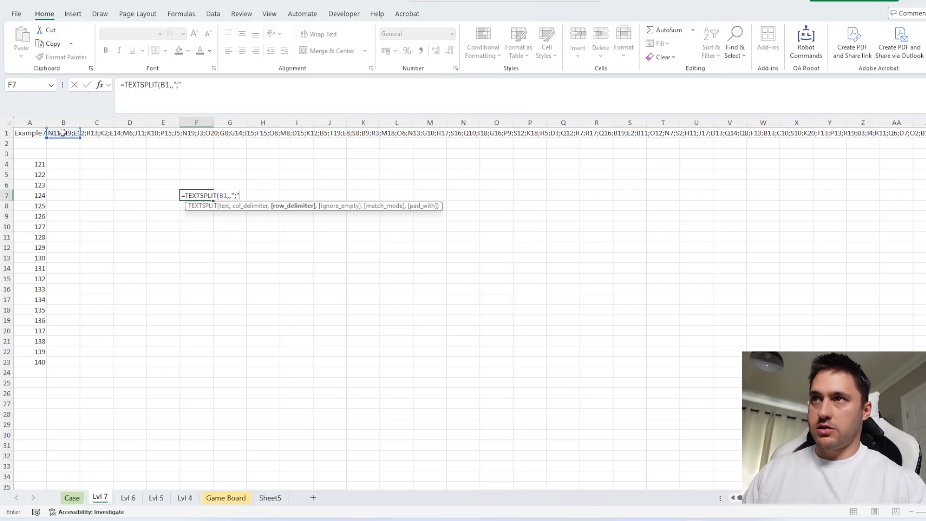
type("\";\"")
key("Return")
Add the headers Cell, Player and Orient in F6:H6 and enter R as the first player in G7
left_click(192, 183)
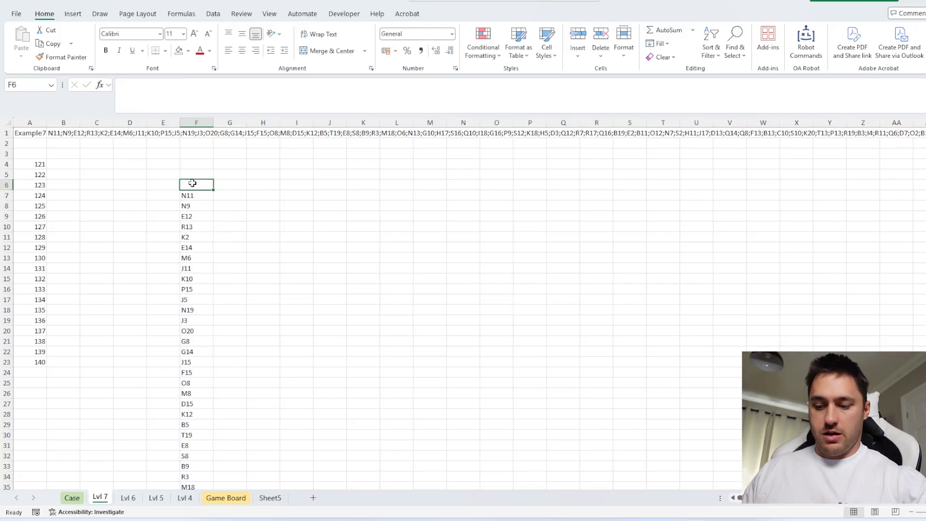
type("Cell")
key("Tab")
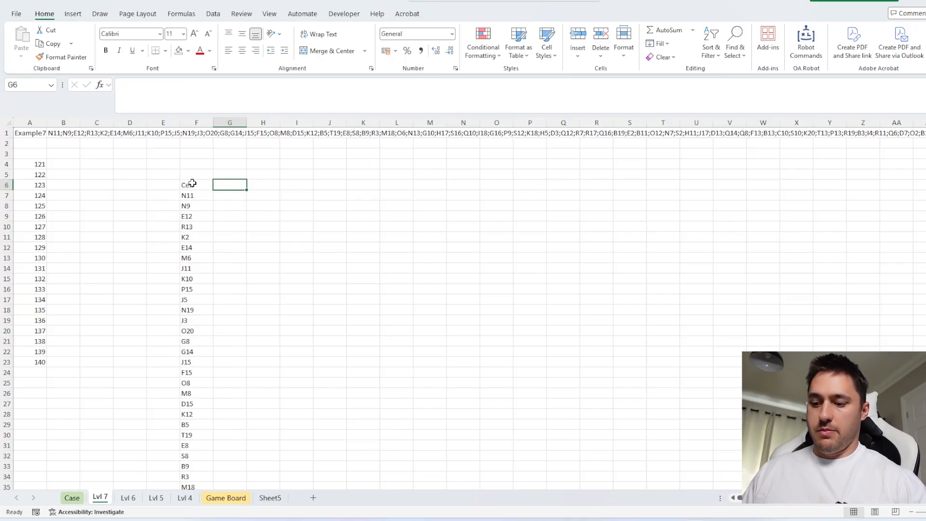
type("Player")
key("Return")
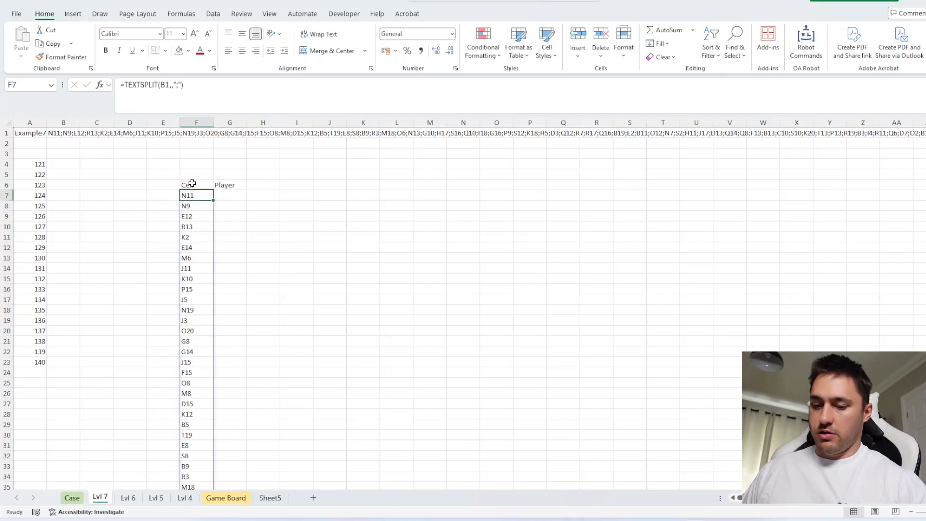
key("Right")
type("R")
key("Tab")
key("Up")
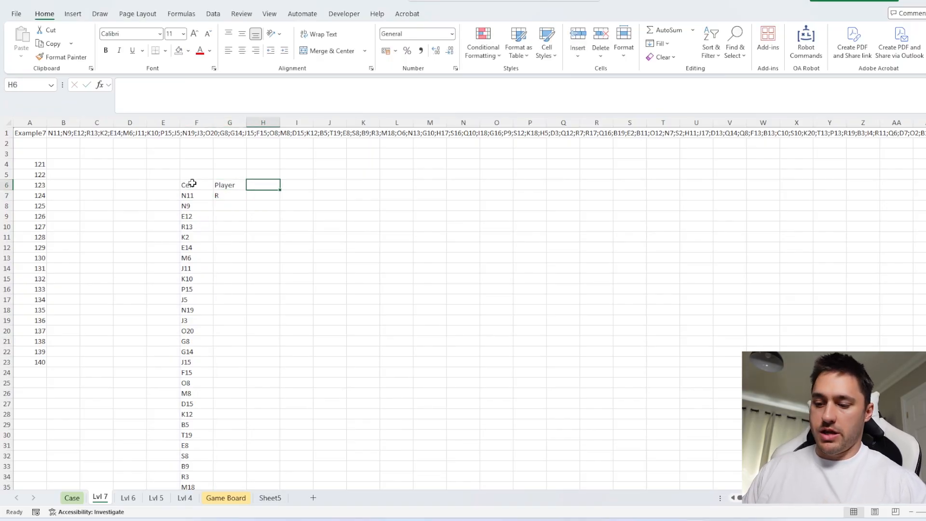
type("Orient")
key("Return")
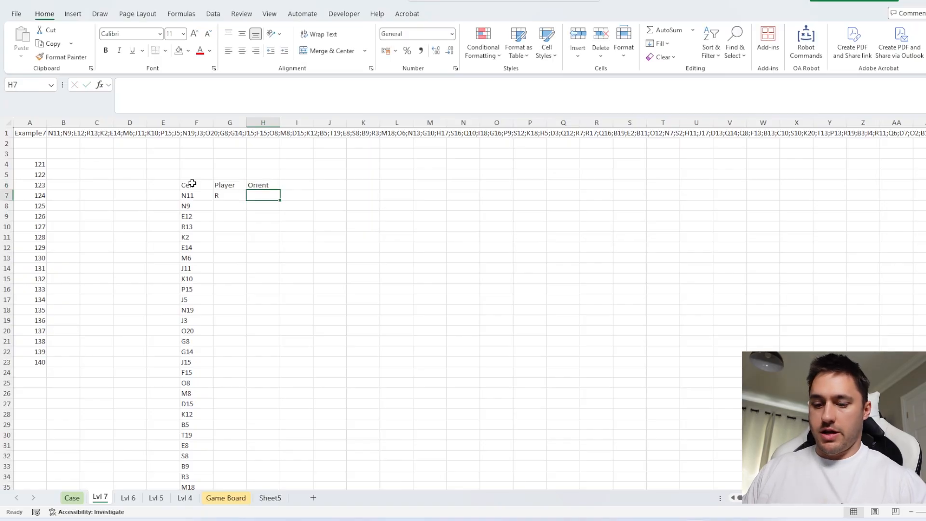
Look up the orientation of the F7 line in H7 with Ad_To_Contents, using an absolute reference to B2:T20 on Sheet5 as the map
type("=ad")
key("Tab")
key("Left")
key("Left")
type(",")
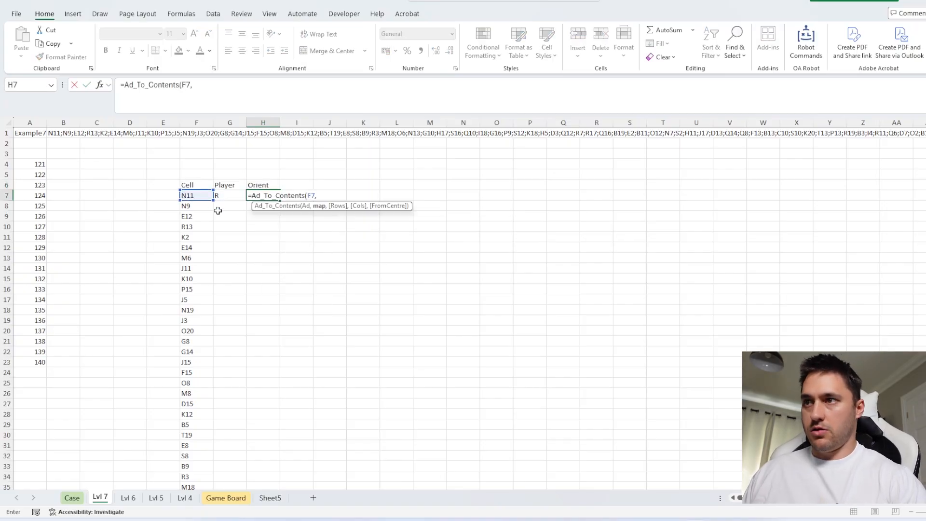
left_click(268, 498)
scroll(336, 289, "up", 20)
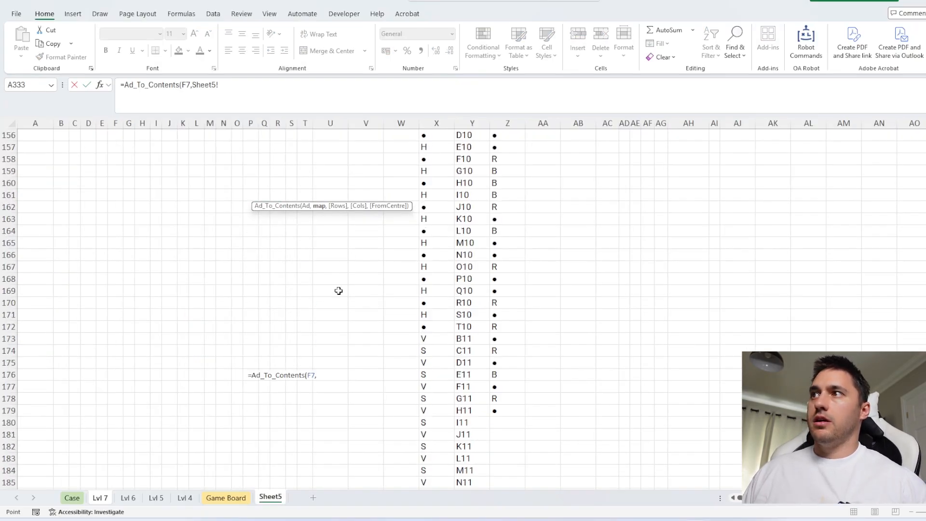
left_click(65, 151)
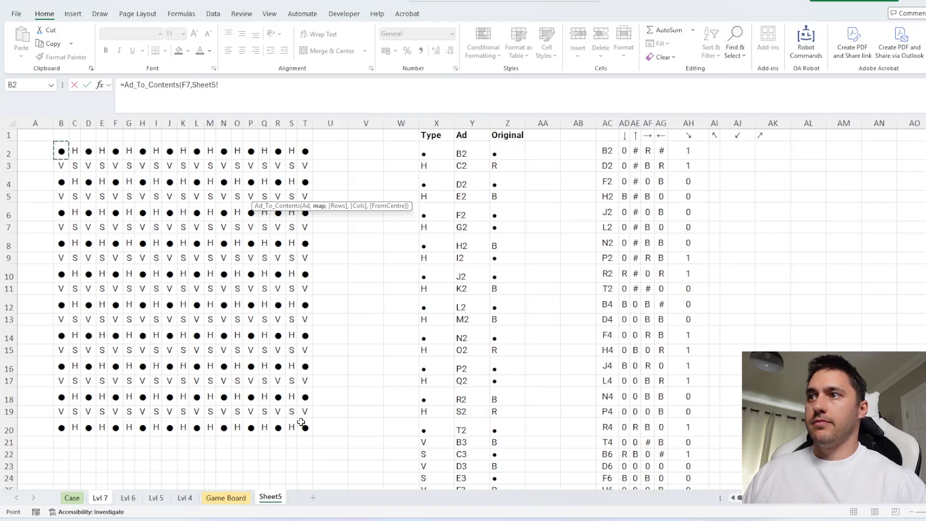
left_click_drag(65, 151, 301, 423)
key("F4")
key("Return")
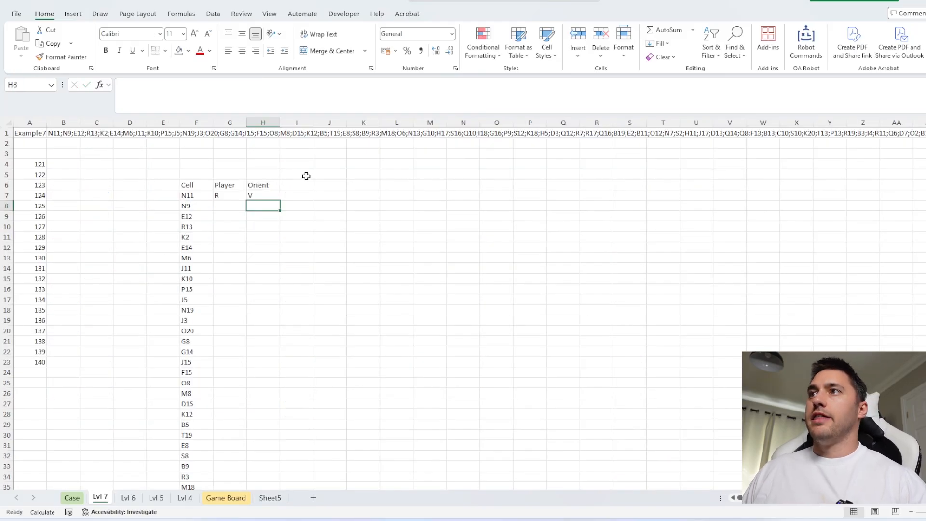
List the direction arrows down from Q6 with the Arrows function
left_click(303, 192)
type("=")
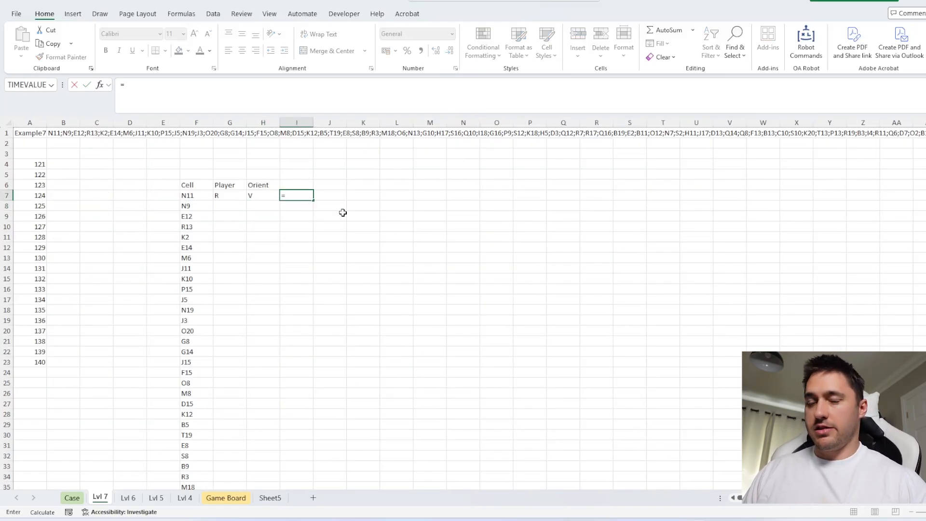
key("Escape")
left_click(573, 185)
type("=a")
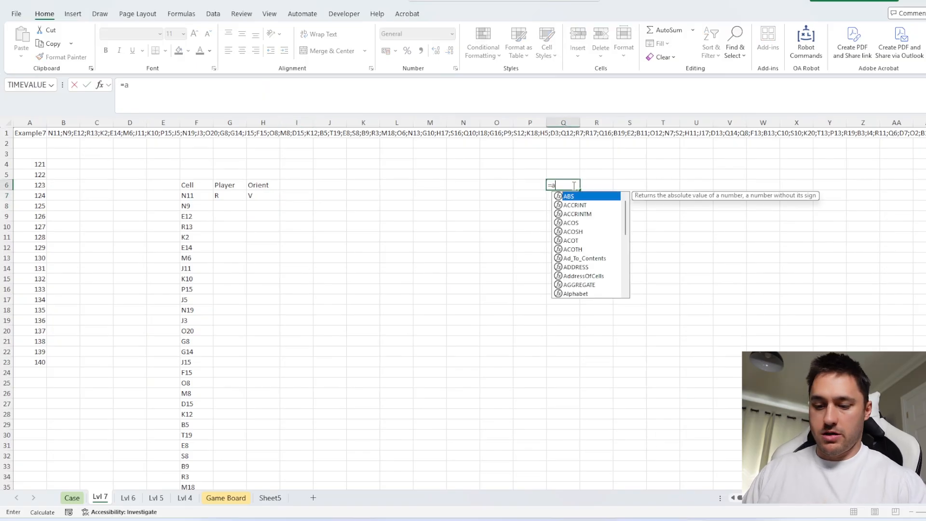
type("rrows()")
key("Return")
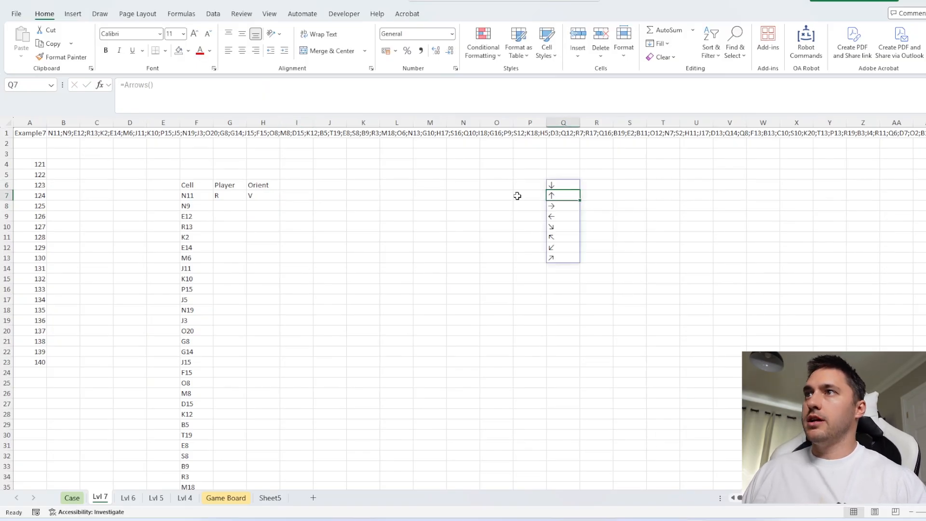
Enter an IF formula in I7 returning arrows $Q$8:$Q$9 when H7 is "V", and $Q$6:$Q$7 otherwise
left_click(292, 193)
type("=if(")
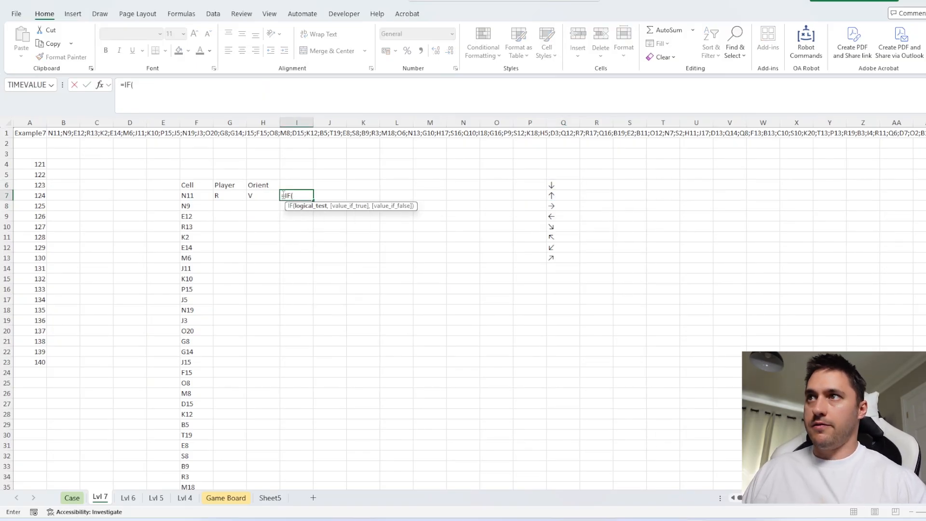
left_click(265, 195)
type("=\"V")
type(",")
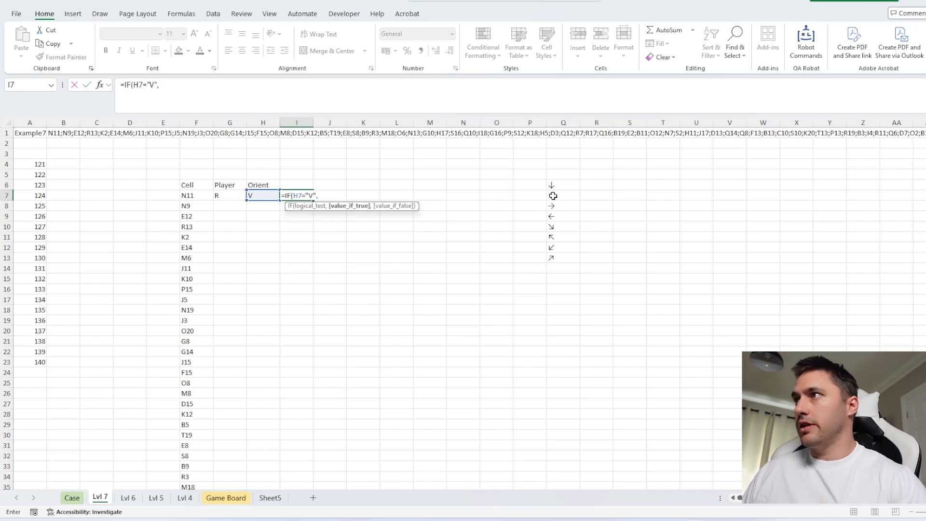
mouse_move(560, 206)
left_mouse_down()
mouse_move(563, 214)
mouse_move(564, 197)
left_mouse_up()
key("F4")
type(",")
key("F4")
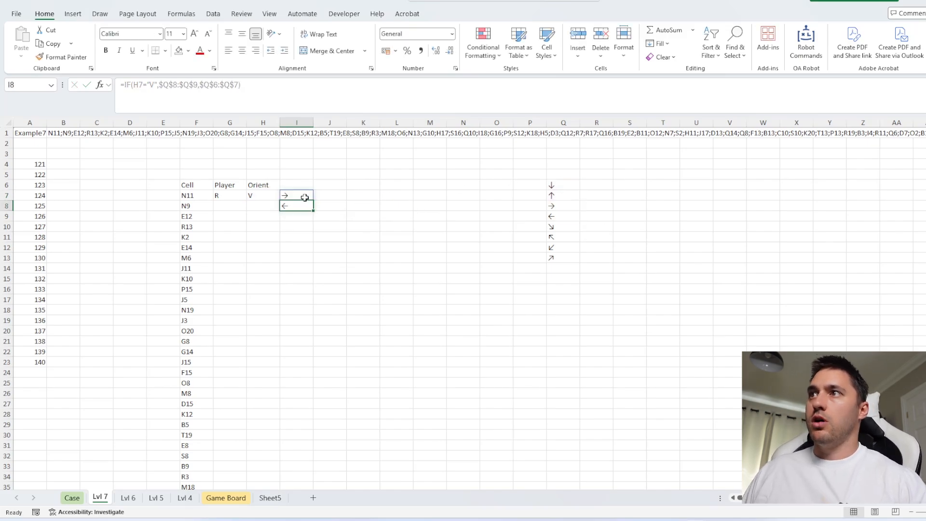
type(")")
Wrap the I7 IF formula in MoveOnMap with F7 as the starting cell, to get the boxes on either side of the line
left_click(124, 85)
type("ad")
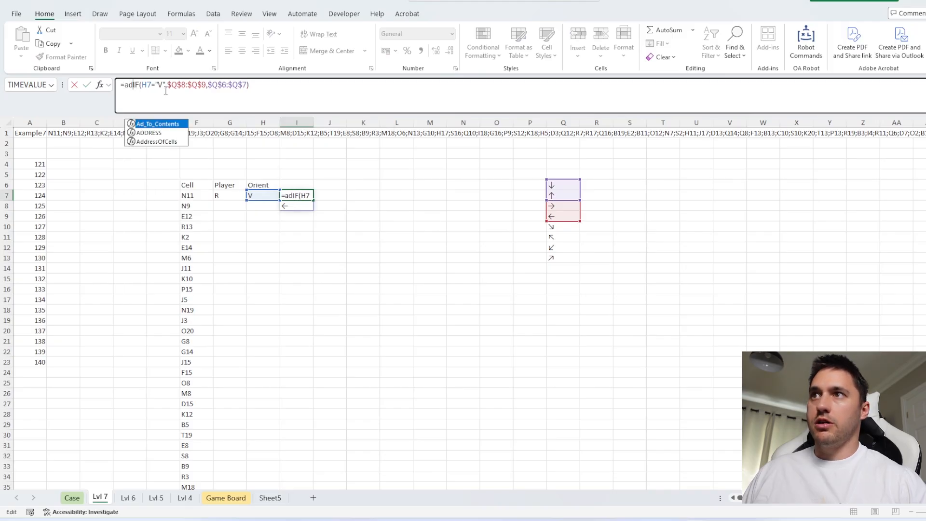
key("BackSpace")
key("BackSpace")
type("MoveCloser(")
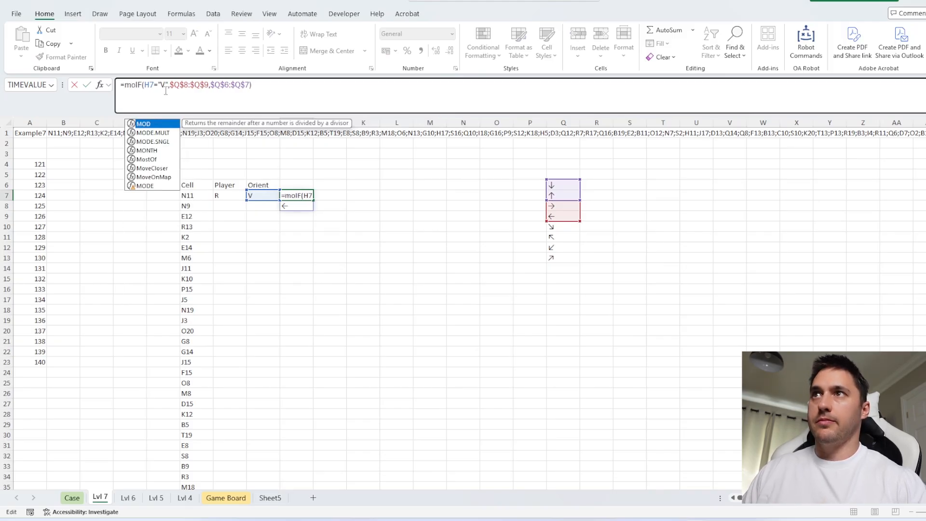
double_click(163, 83)
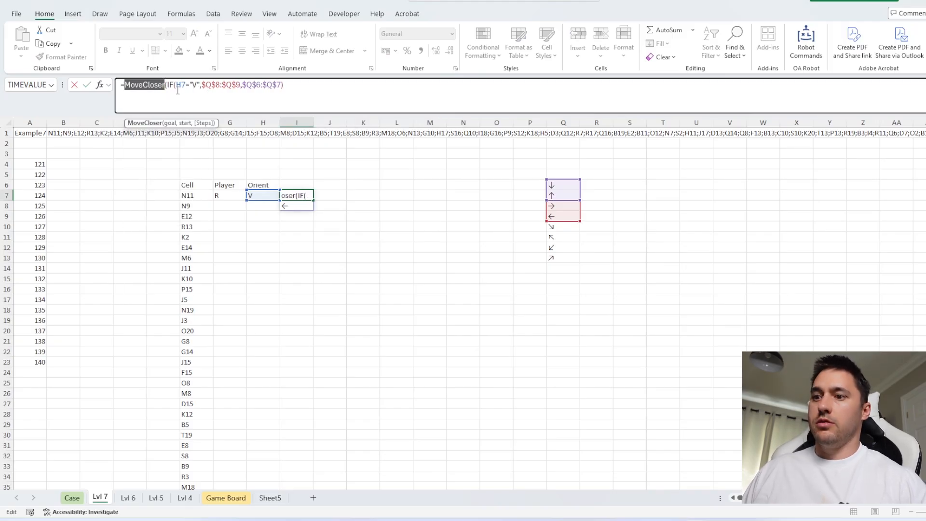
type("move")
key("Down")
key("Tab")
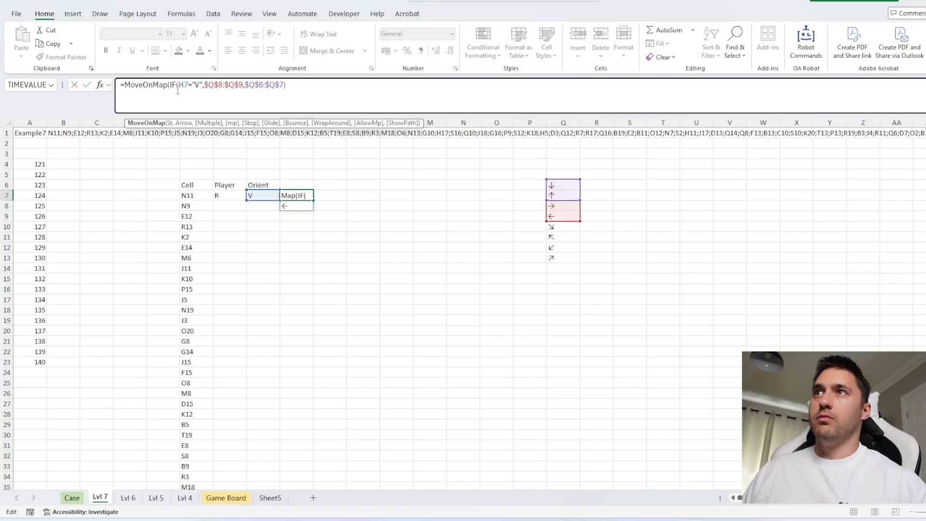
left_click(170, 86)
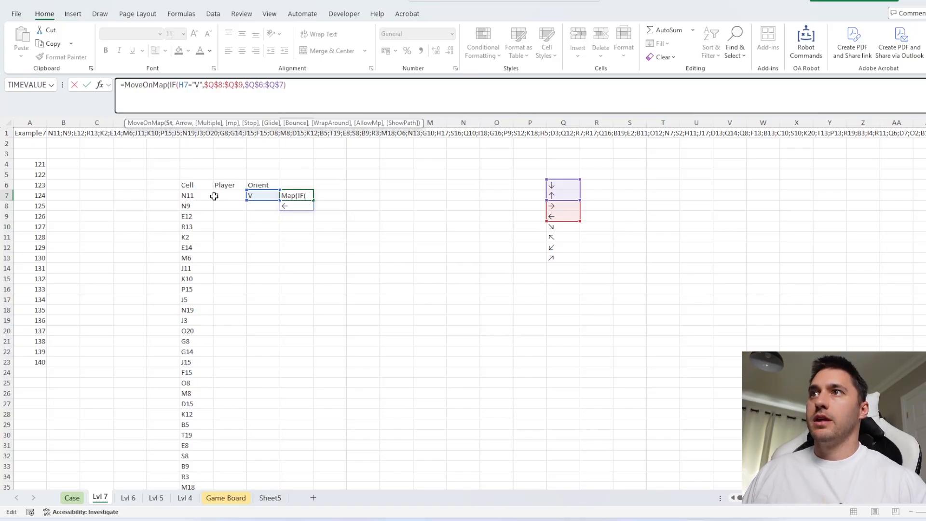
left_click(197, 196)
type(",")
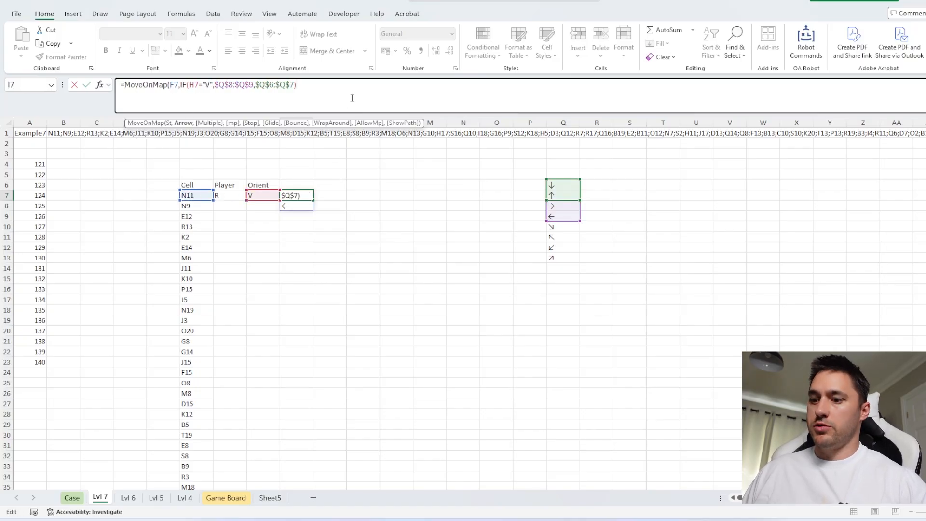
key("Return")
Find the four sides of the first box in J7 with MoveOnMap, starting from I7 and using arrows $Q$6:$Q$9
left_click(338, 195)
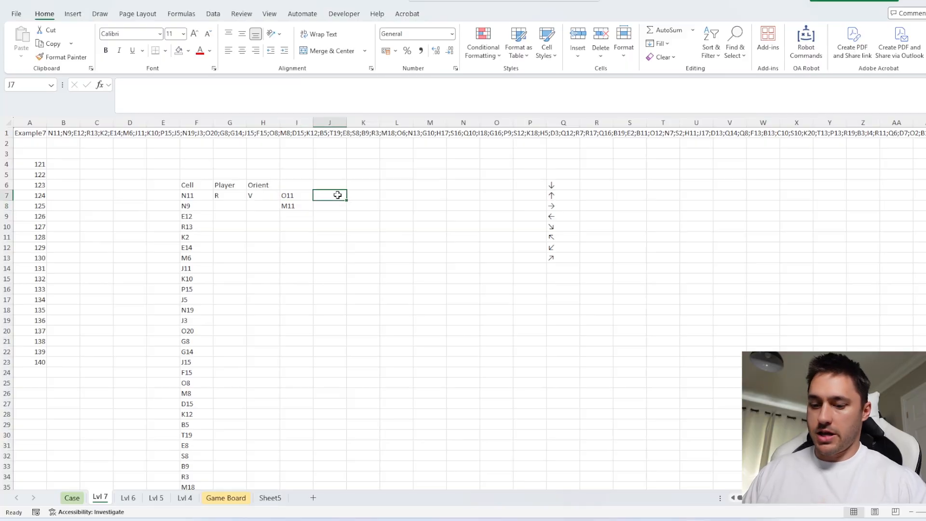
type("=move")
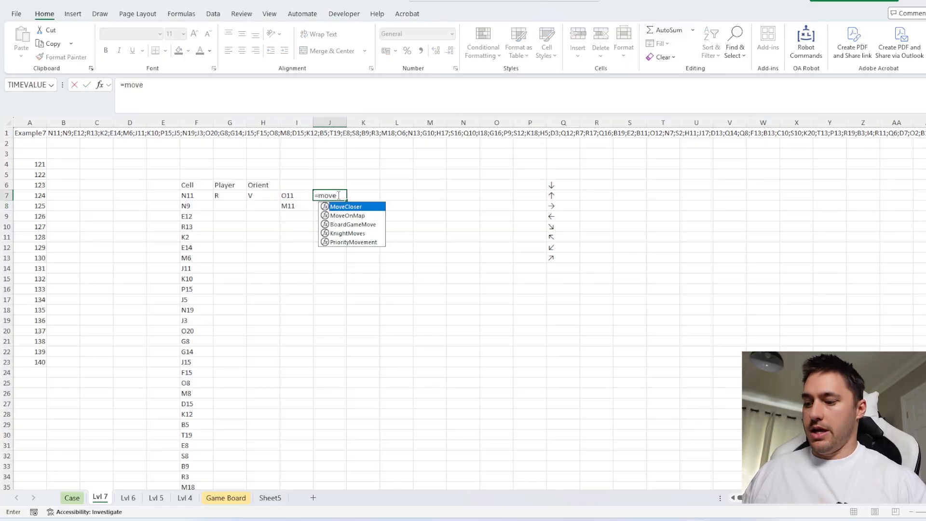
key("Down")
key("Tab")
left_click(293, 193)
type(",")
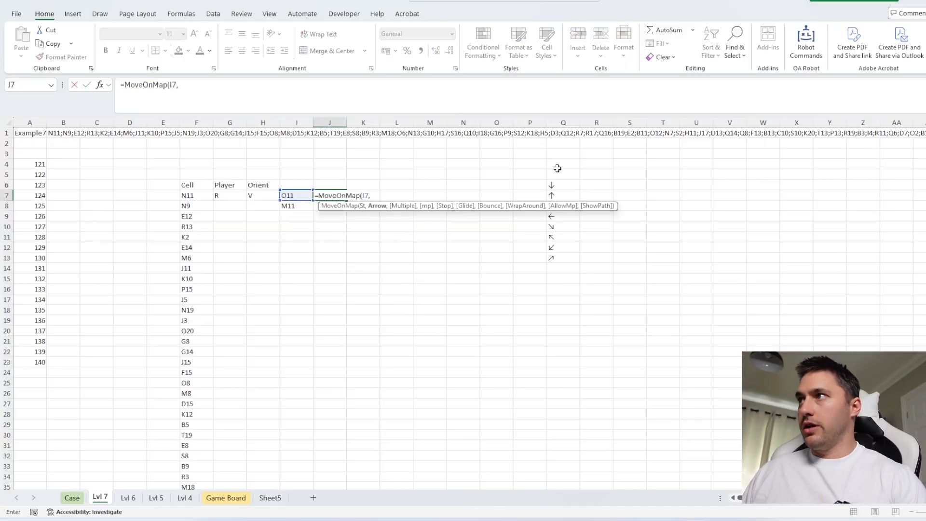
left_click_drag(562, 185, 567, 212)
key("F4")
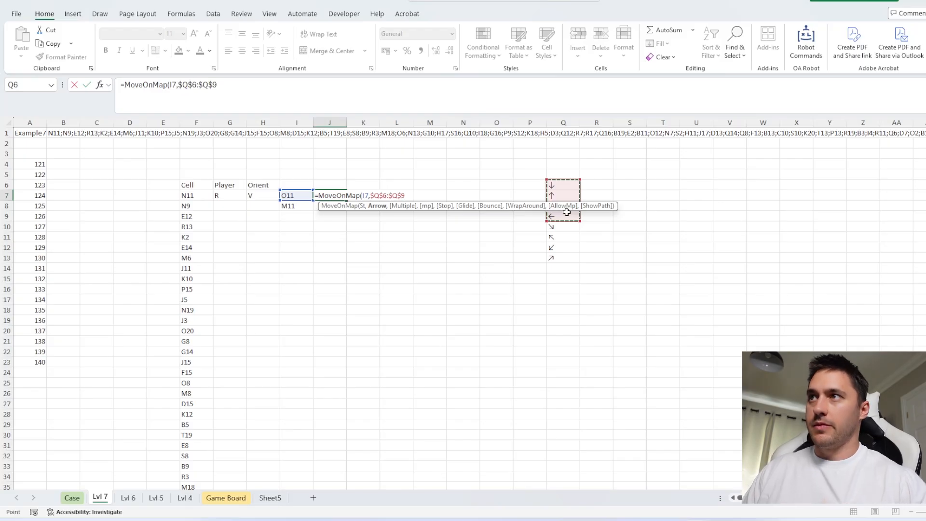
key("ctrl+Return")
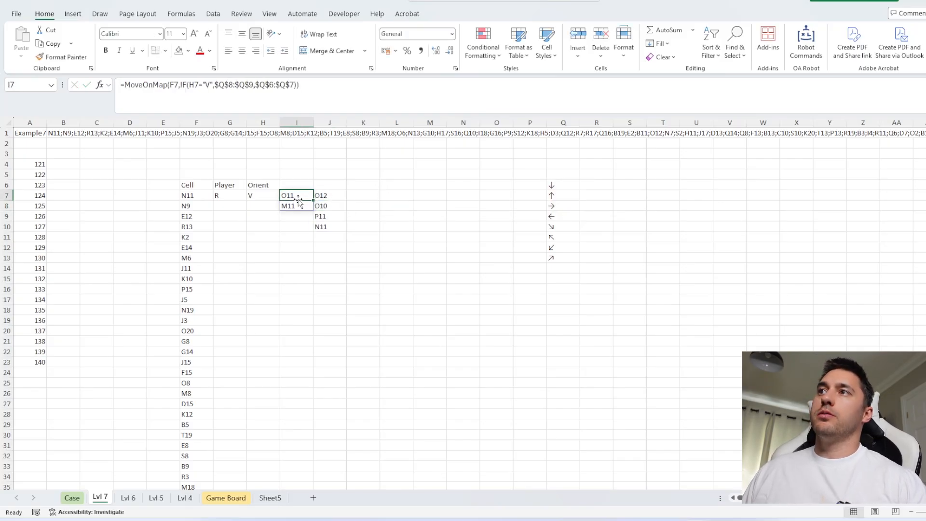
Fill the empty line cell L11 on the Game Board sheet with dark grey
left_click(214, 498)
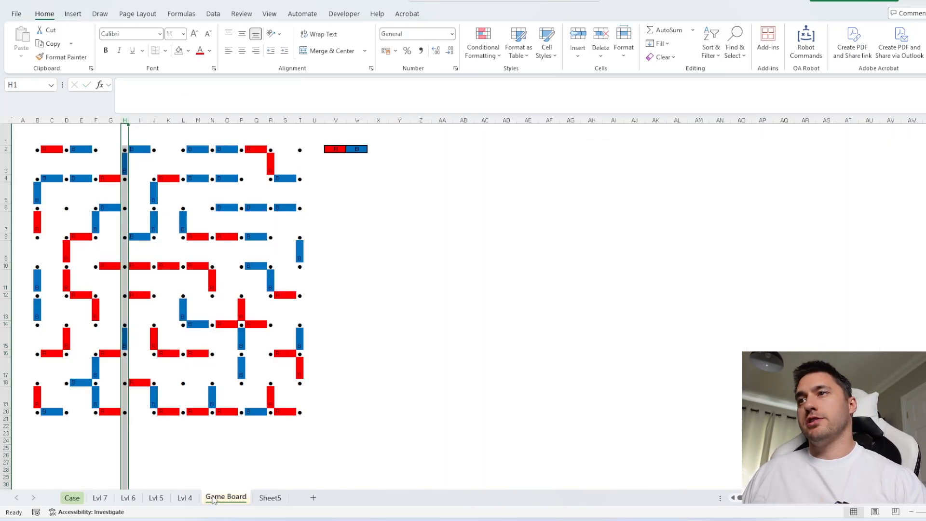
left_click(183, 284)
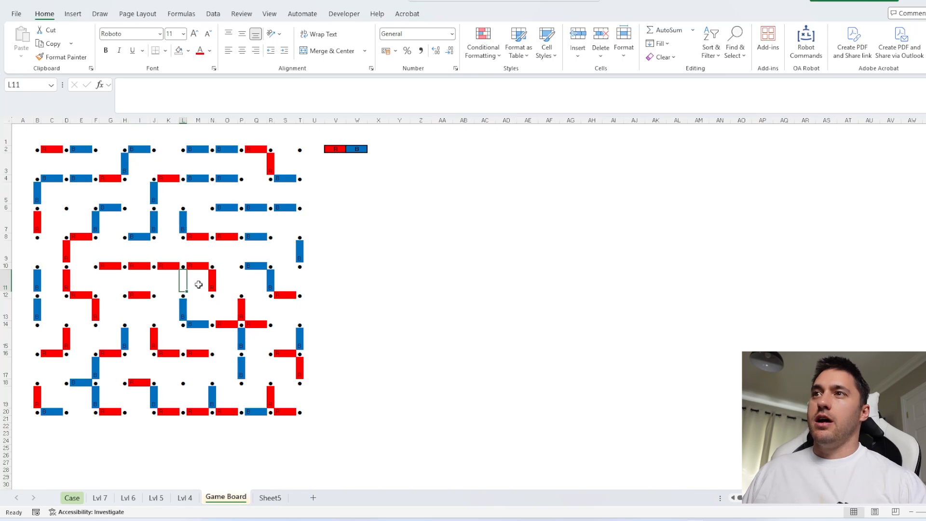
left_click(188, 50)
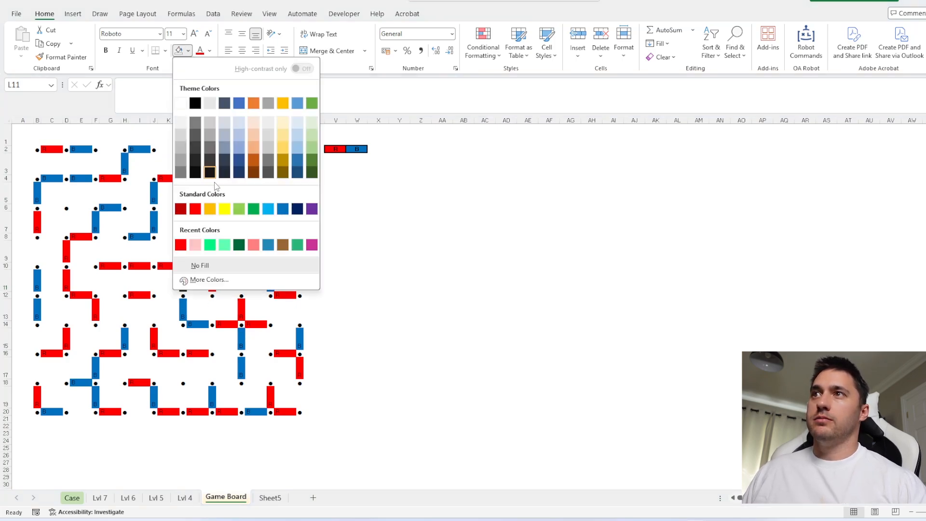
left_click(196, 144)
scroll(207, 244, "up", 3, "ctrl")
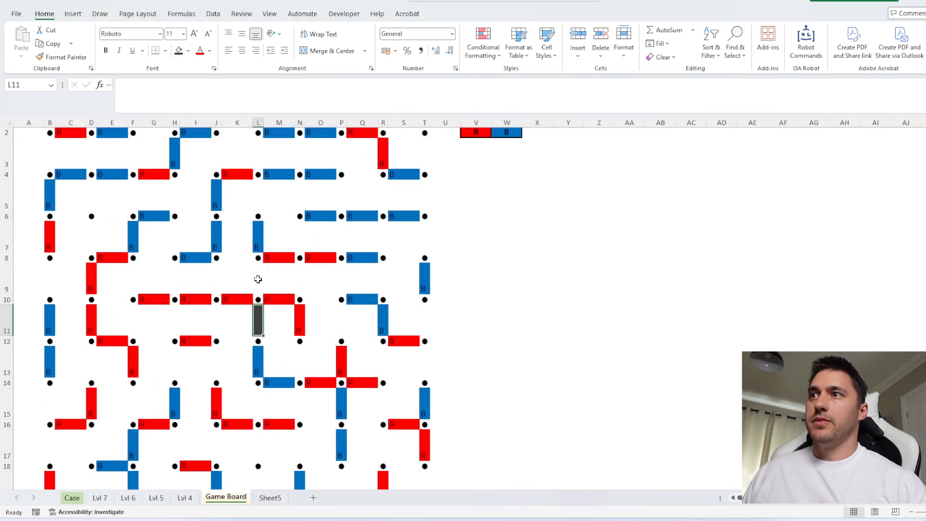
Fill the two boxes beside that line, K11 and M11, with yellow
left_click(276, 326)
left_click(243, 323, "ctrl")
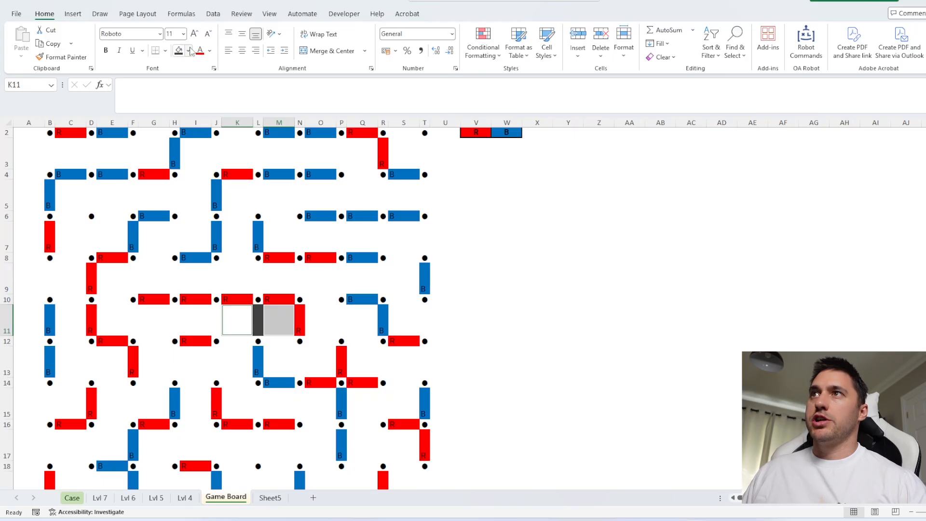
left_click(188, 51)
left_click(218, 211)
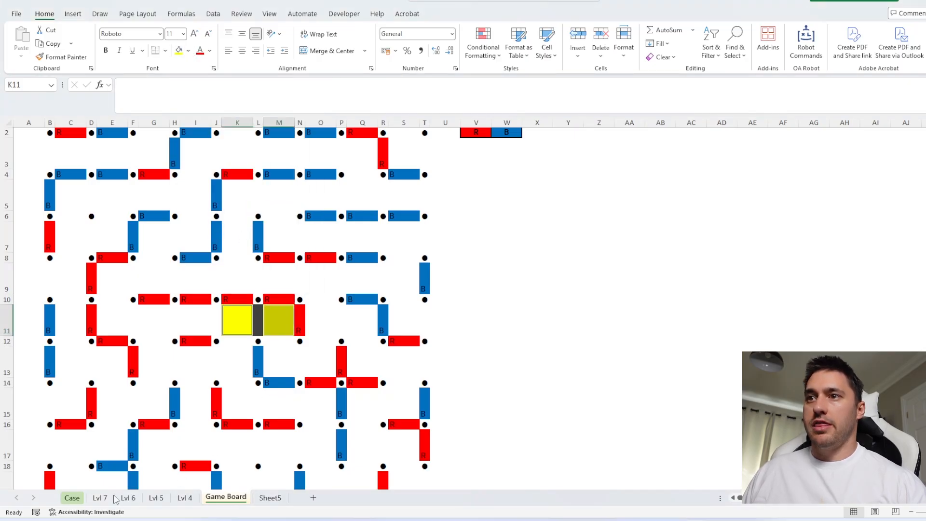
Examine the four lines surrounding box M11 on the Game Board sheet: M10, L11, M12 and N11
left_click(102, 498)
left_click(138, 499)
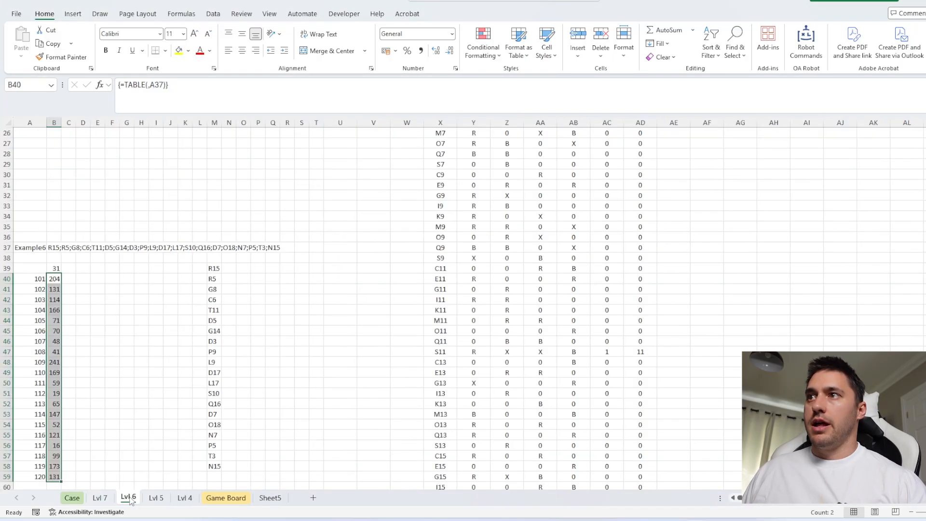
left_click(215, 499)
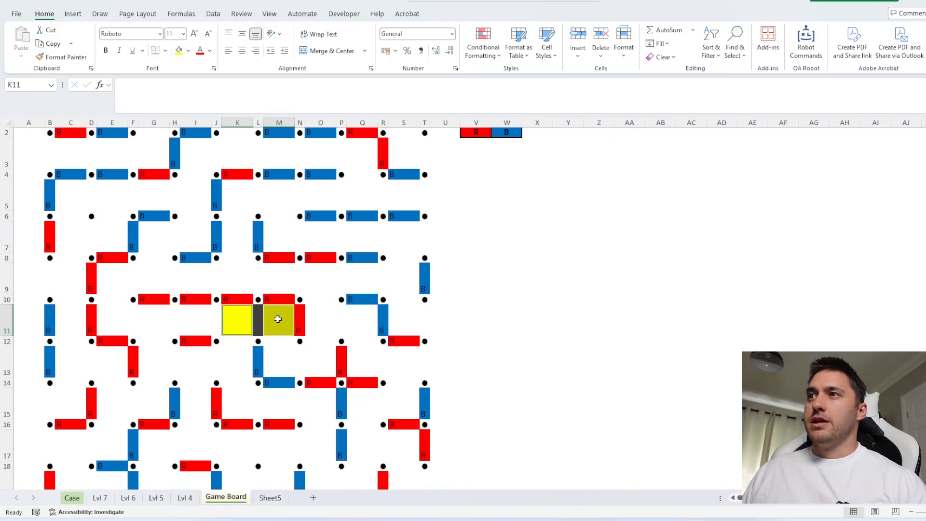
left_click(276, 318)
left_click(280, 300)
left_click(257, 322, "ctrl")
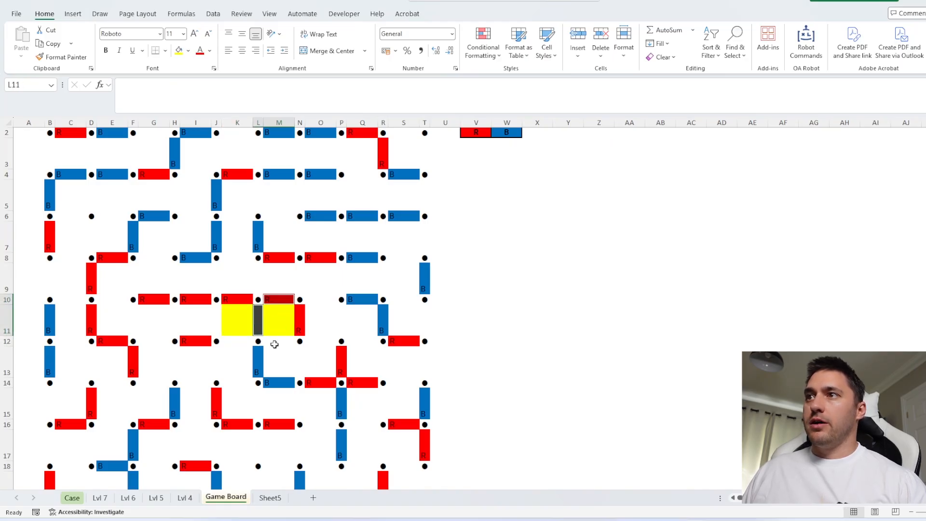
left_click(278, 342, "ctrl")
left_click(300, 324, "ctrl")
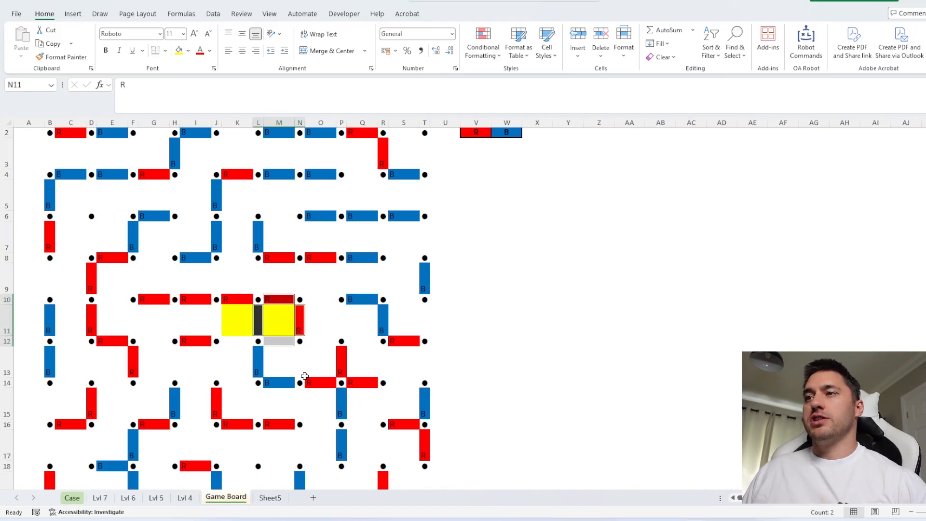
Compare the Lvl 7 line list and the neighbour formula in J7 with the sides of box M11 on the Game Board
left_click(100, 498)
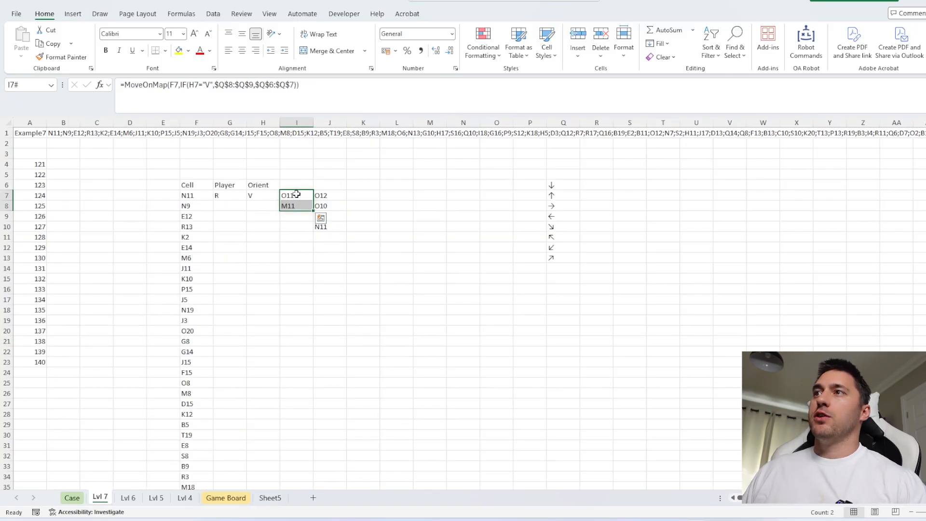
left_click_drag(196, 197, 196, 132)
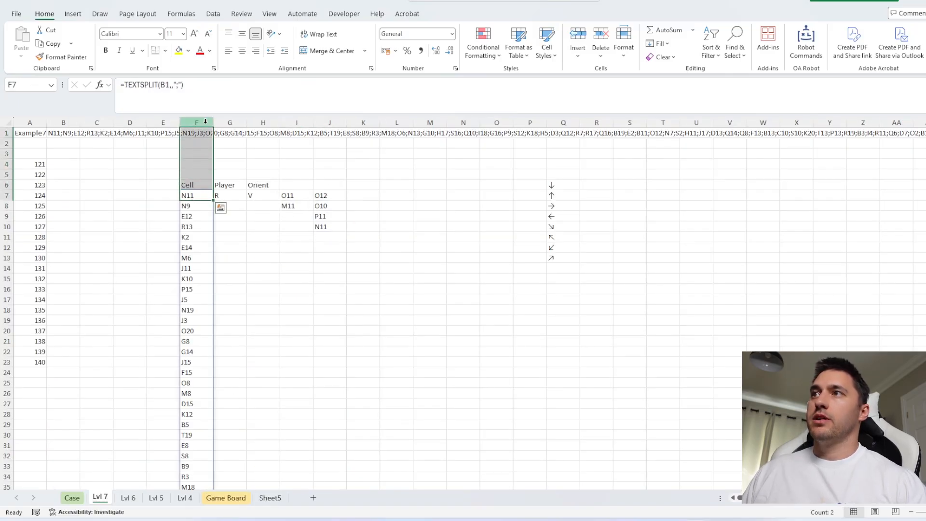
left_click(322, 195)
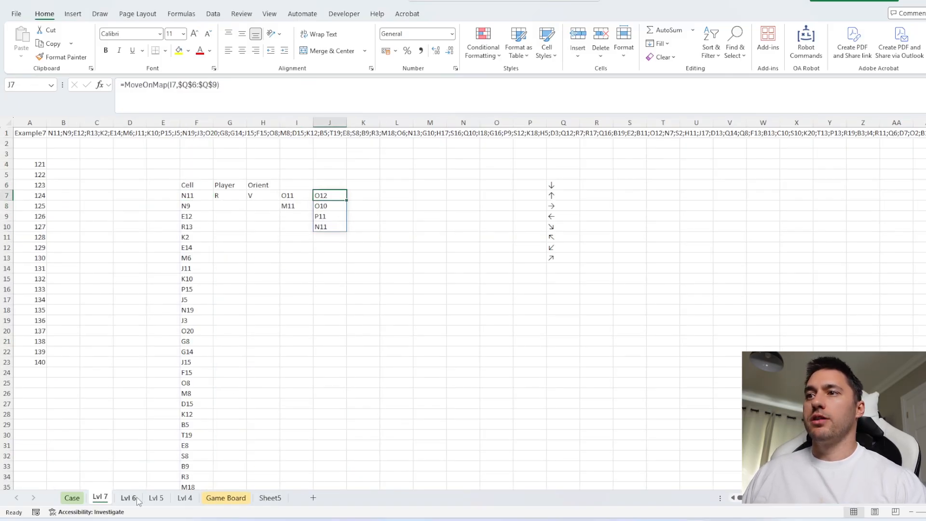
left_click(226, 498)
left_click(282, 317)
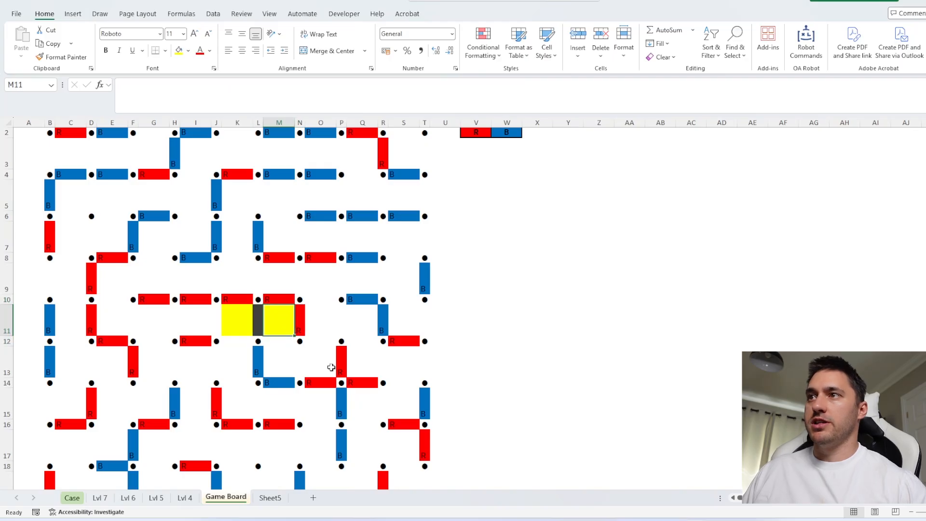
left_click(281, 298)
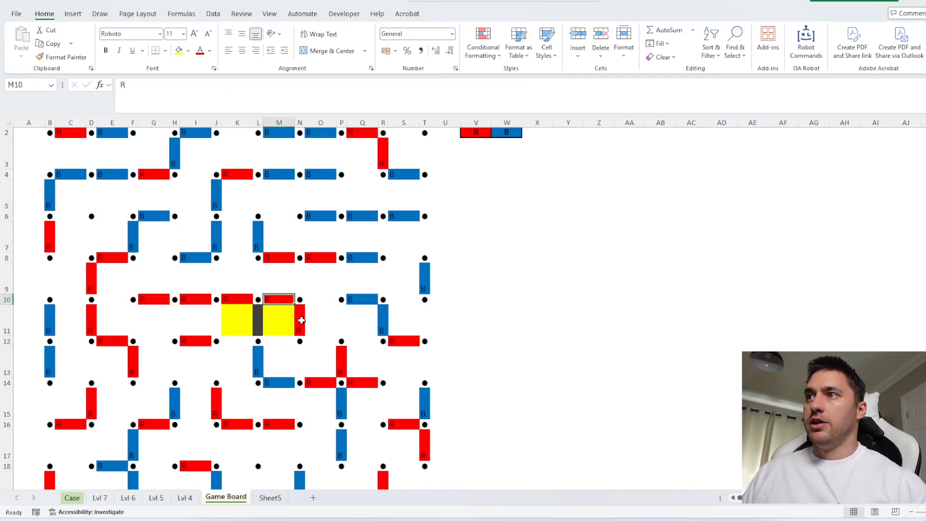
left_click(301, 319, "ctrl")
left_click(279, 342, "ctrl")
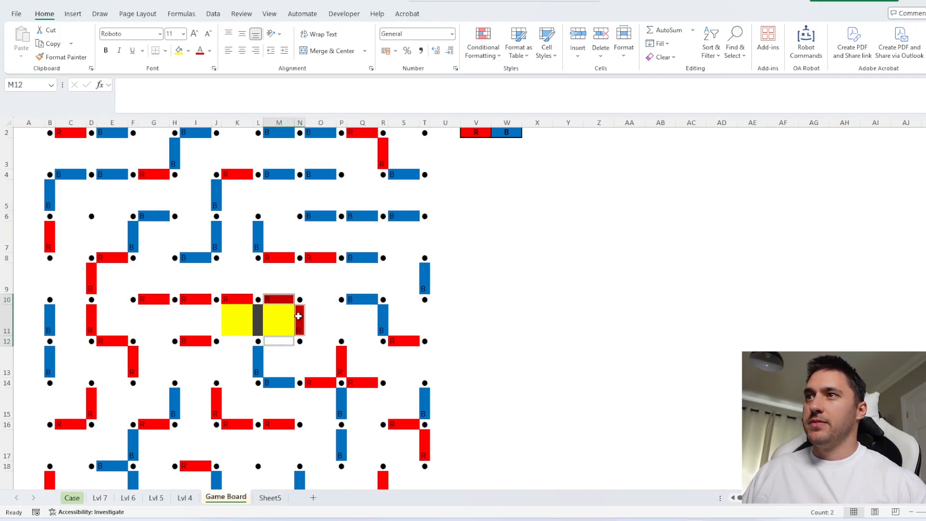
On the Lvl 7 sheet, wrap the MoveOnMap formula in J7 in the Exists function
left_click(100, 499)
left_click_drag(196, 197, 197, 144)
left_click(326, 195)
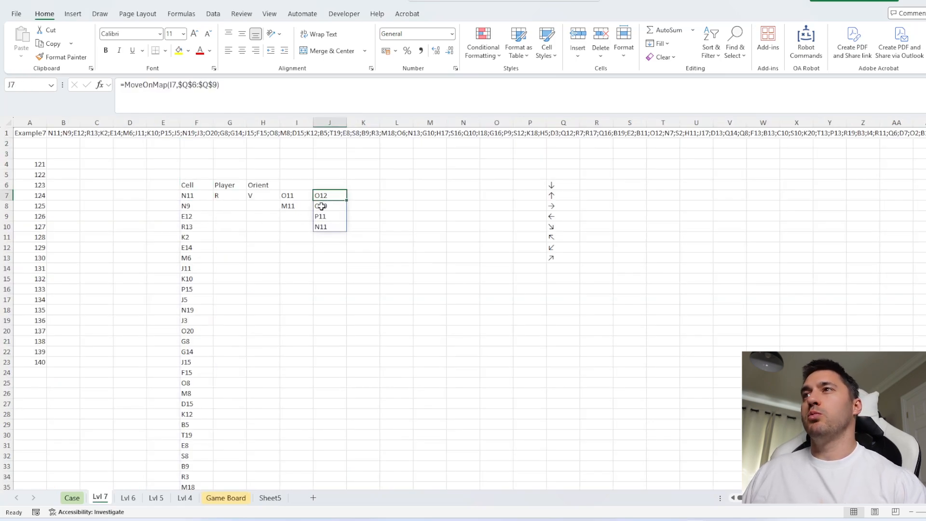
left_click(127, 86)
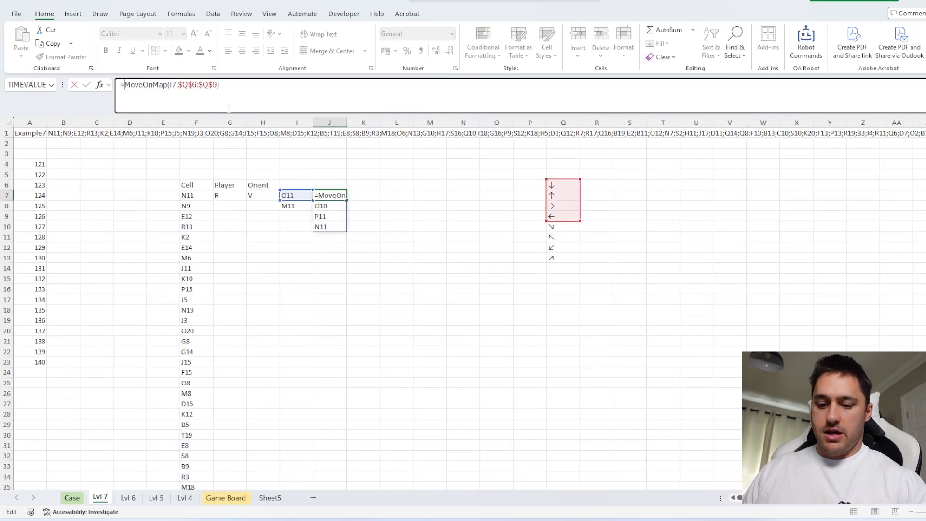
type("ei")
key("BackSpace")
type("x")
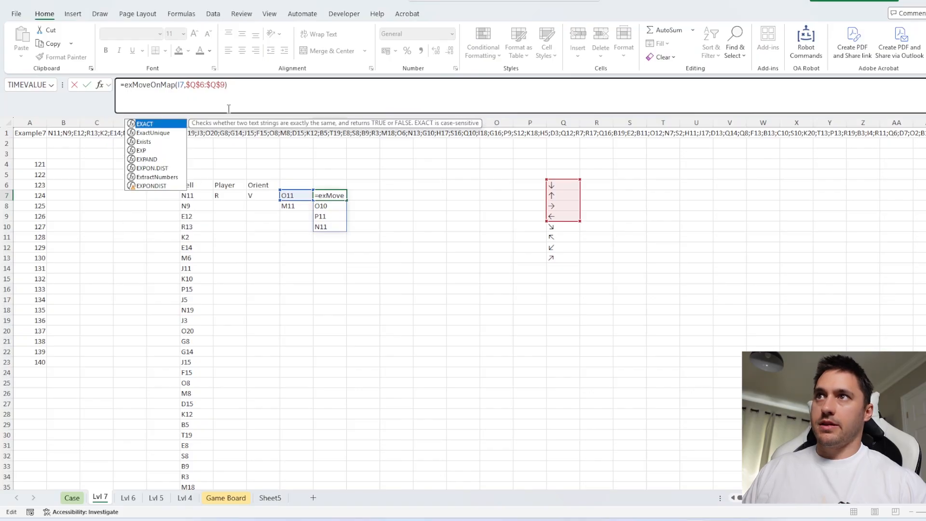
type("i")
key("Tab")
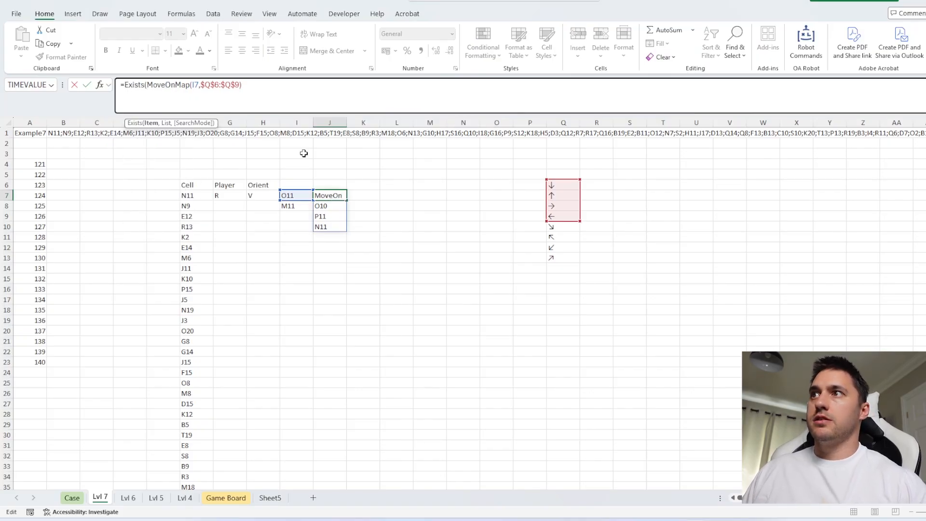
Set the Exists list argument in J7 to the expanding range $F$6:F6 and complete the formula
type(",")
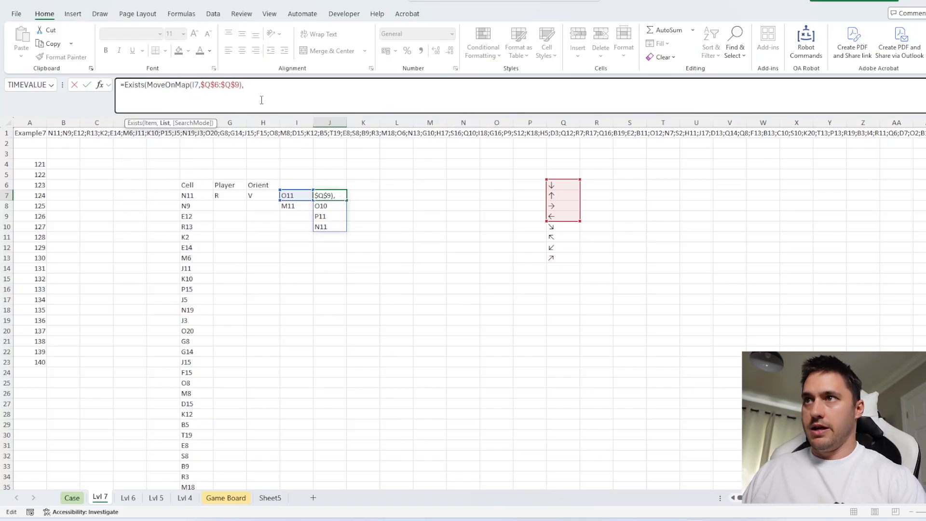
left_click(194, 183)
type(":")
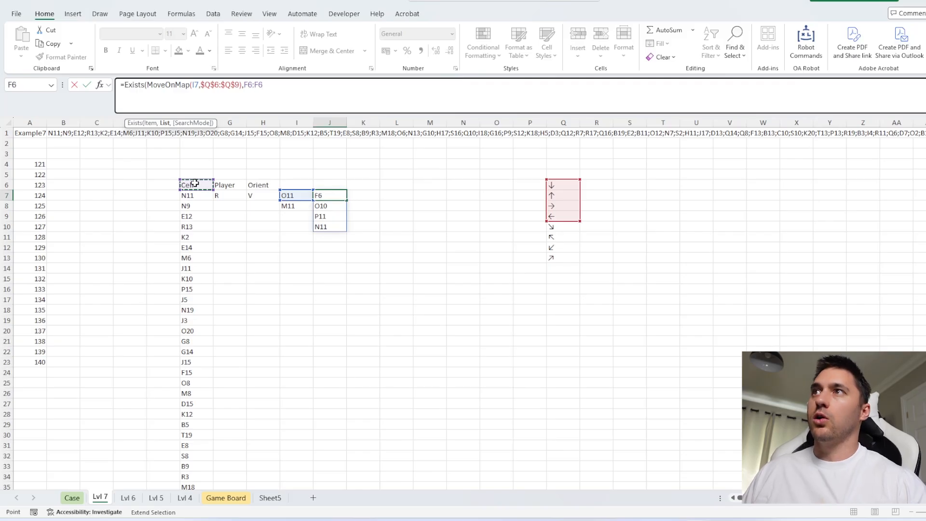
left_click(248, 85)
key("F4")
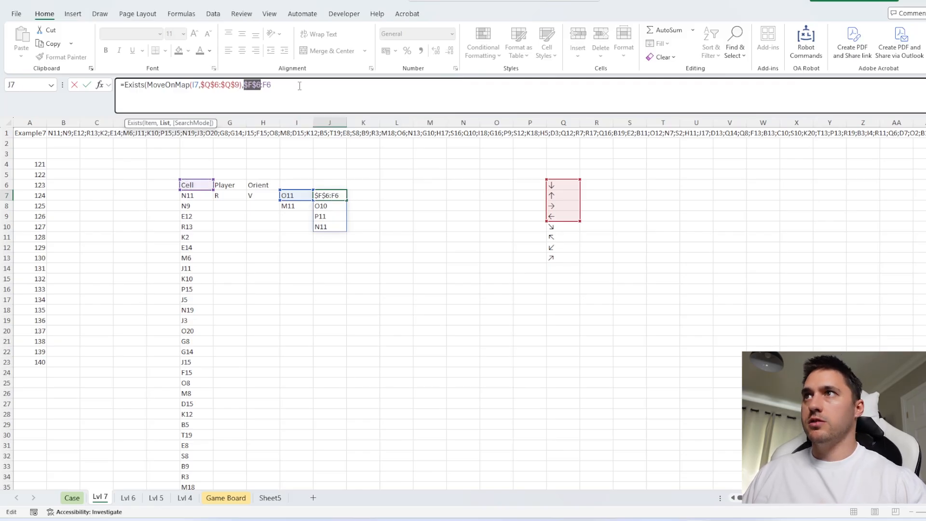
left_click(300, 86)
type(")")
key("Return")
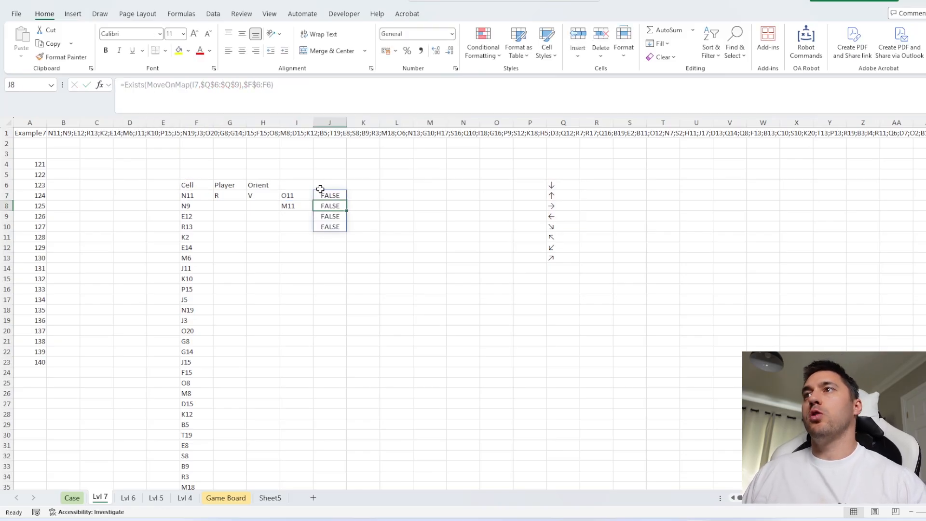
Convert the TRUE/FALSE results of J7 to numbers with a double negative before Exists
left_click(326, 194)
left_click(124, 85)
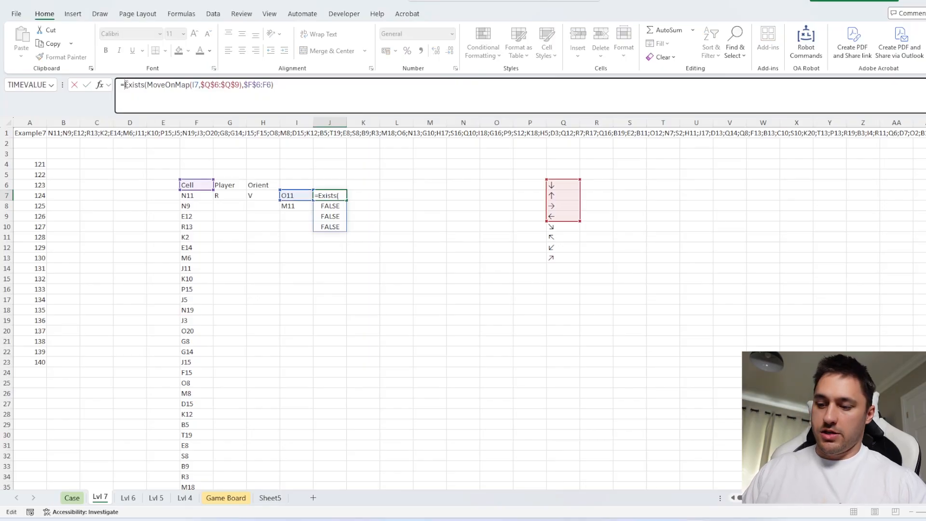
type("--")
key("ctrl+Return")
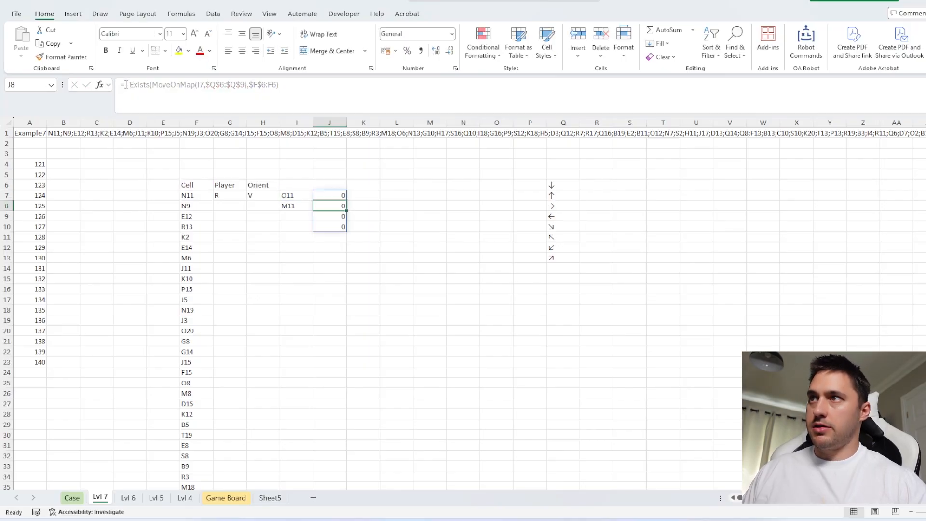
Wrap the J7 formula in SUM to count how many sides of the box already exist
left_click(124, 85)
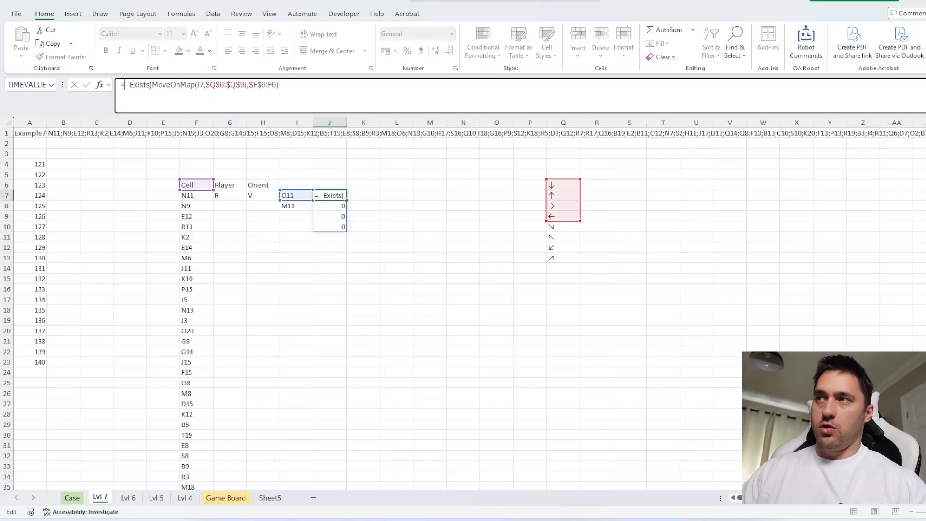
type("sum(")
left_click(309, 87)
type(")")
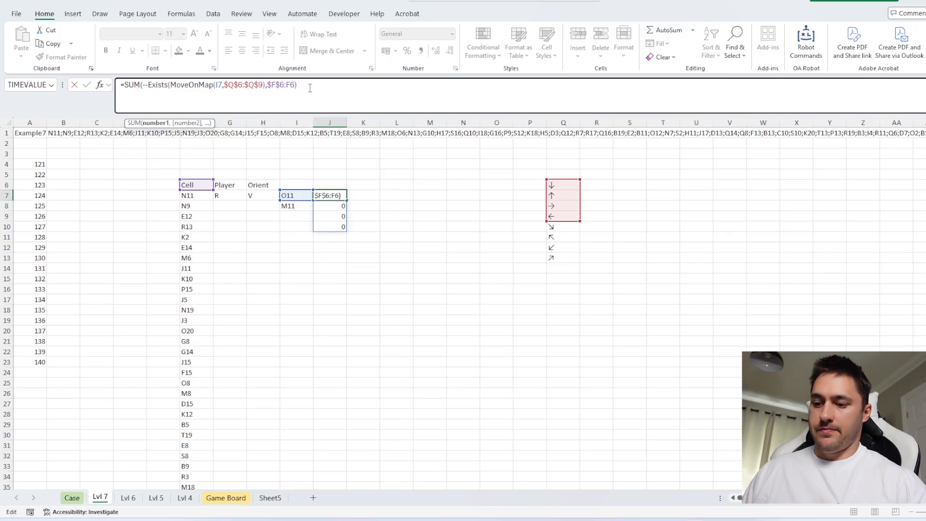
key("ctrl+Return")
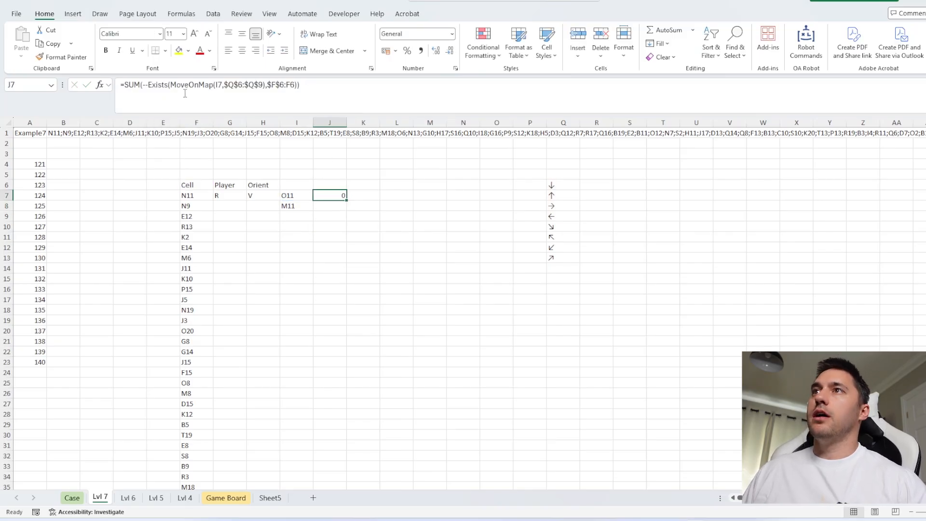
Add a test to the J7 formula that checks whether the sum equals 3
left_click(125, 85)
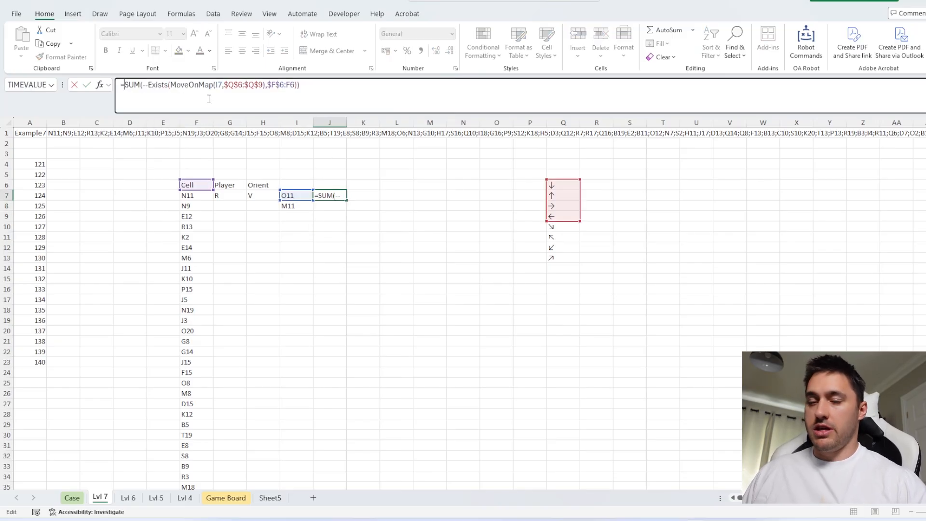
left_click(328, 88)
type("=")
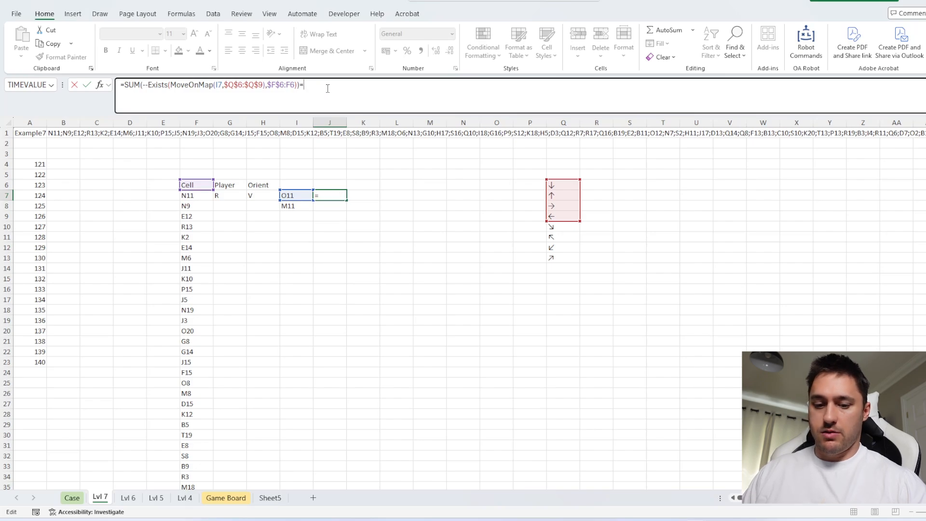
type("3")
key("ctrl+Return")
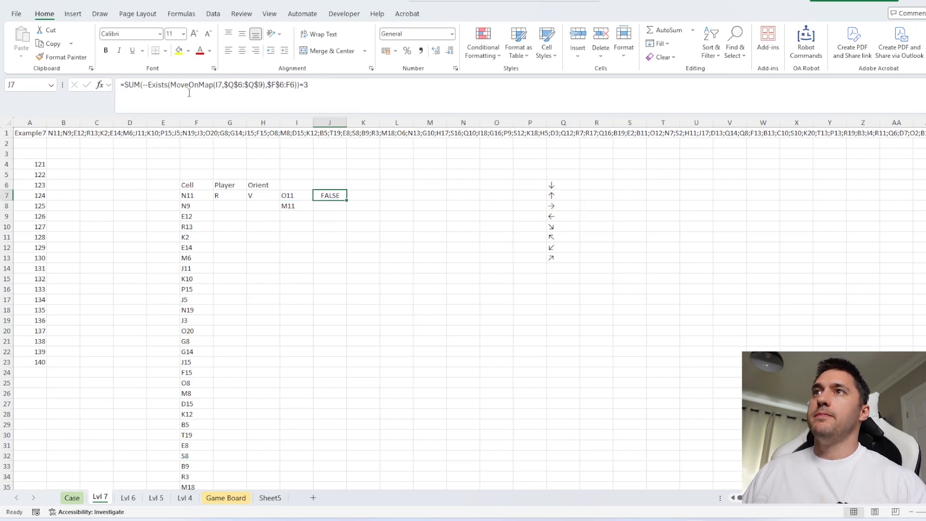
Enclose the J7 comparison in parentheses with a leading double negative so it returns a number
left_click(124, 89)
type("--(")
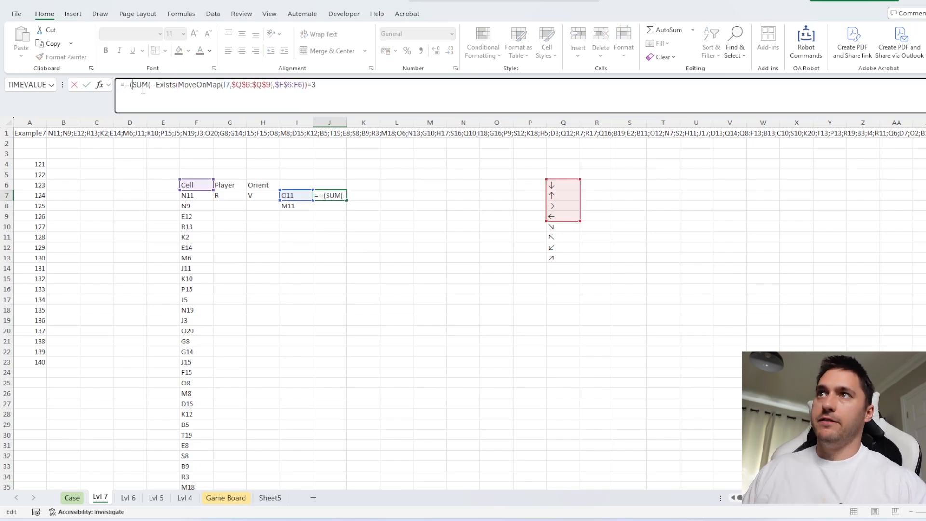
left_click(341, 88)
key("Return")
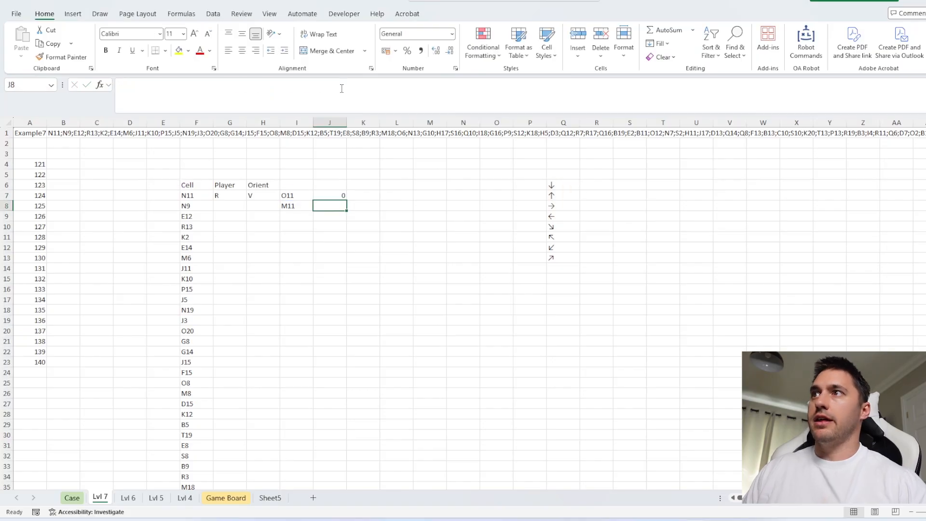
Review the J7 formula and its reference to the adjoining box in I7
left_click(299, 197)
left_click(332, 196)
left_click(303, 197)
left_click(328, 196)
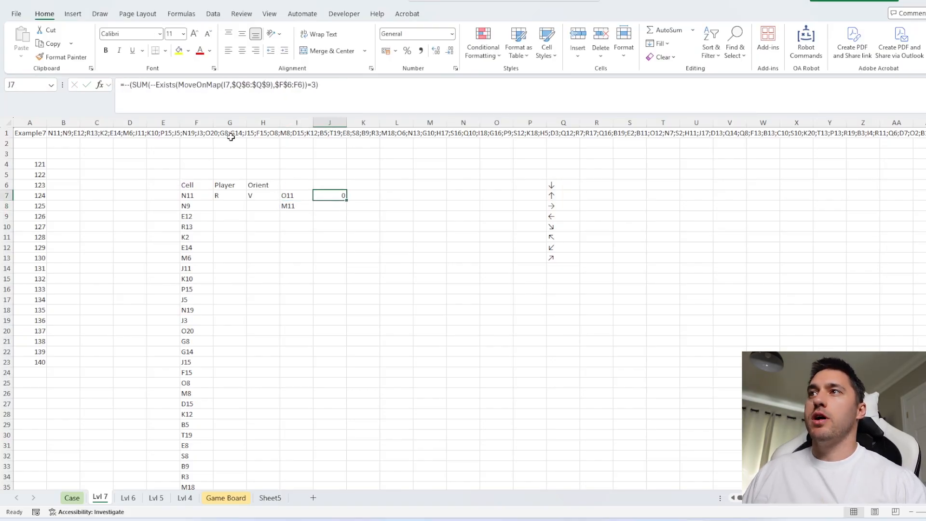
left_click(294, 194)
left_click(331, 194)
double_click(338, 194)
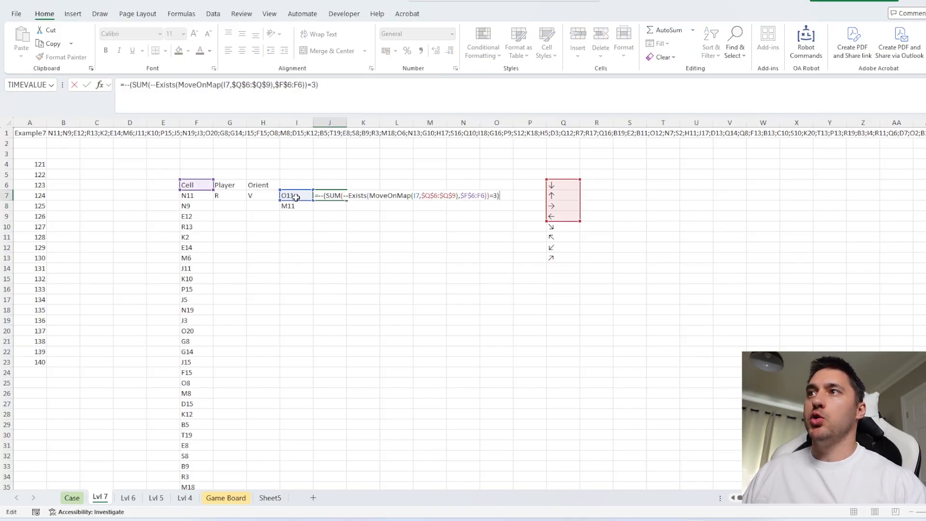
key("Escape")
Start the J7 formula with MAP over the spilled range I7# and a LAMBDA with parameter a
left_click(125, 86)
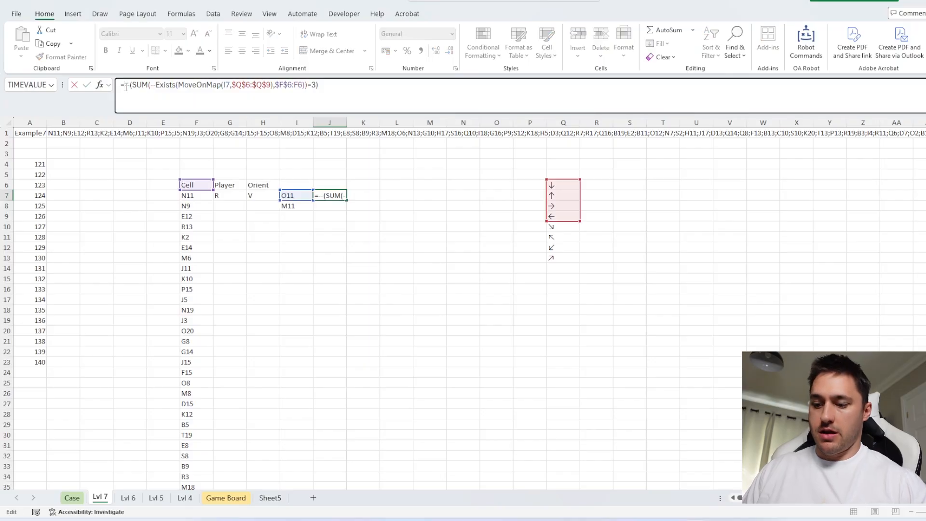
type("MAP(")
left_click(293, 195)
type("#,lam")
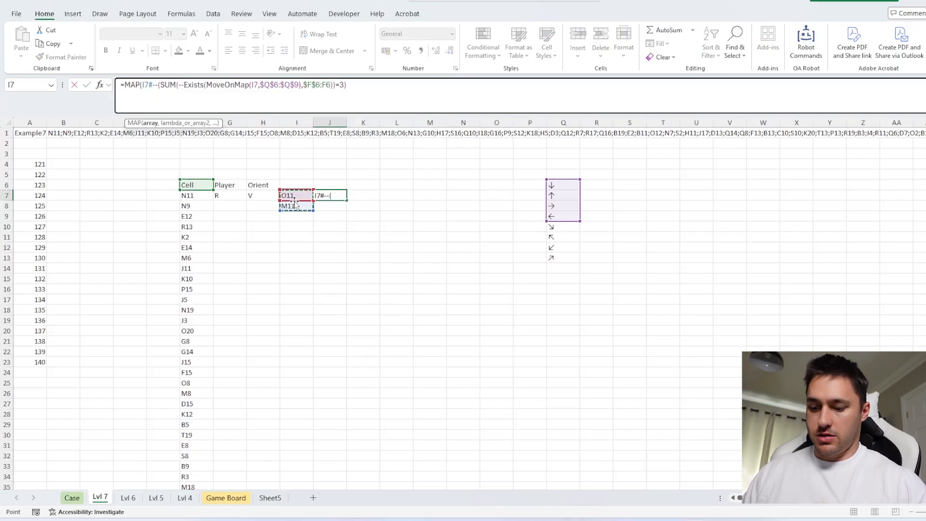
key("Tab")
type("a,")
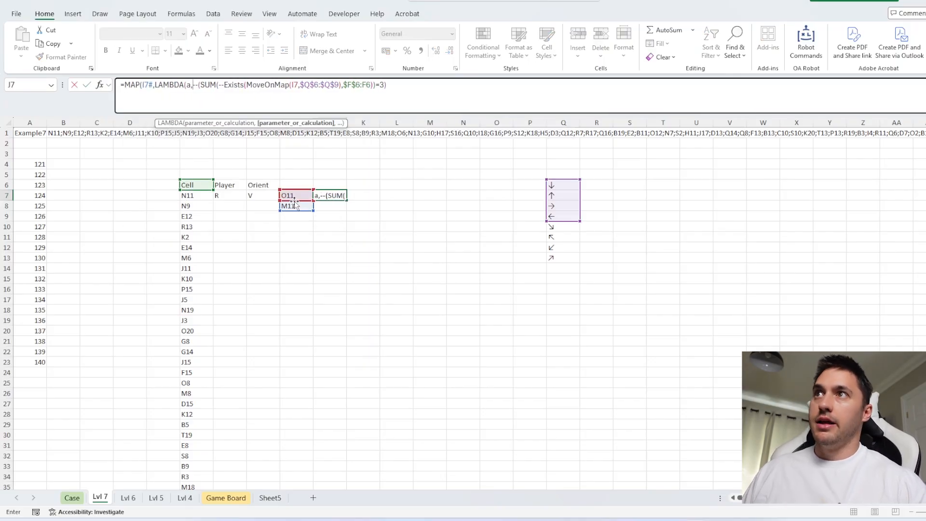
Replace the I7 reference inside MoveOnMap with a and close the MAP and LAMBDA functions in J7
double_click(295, 85)
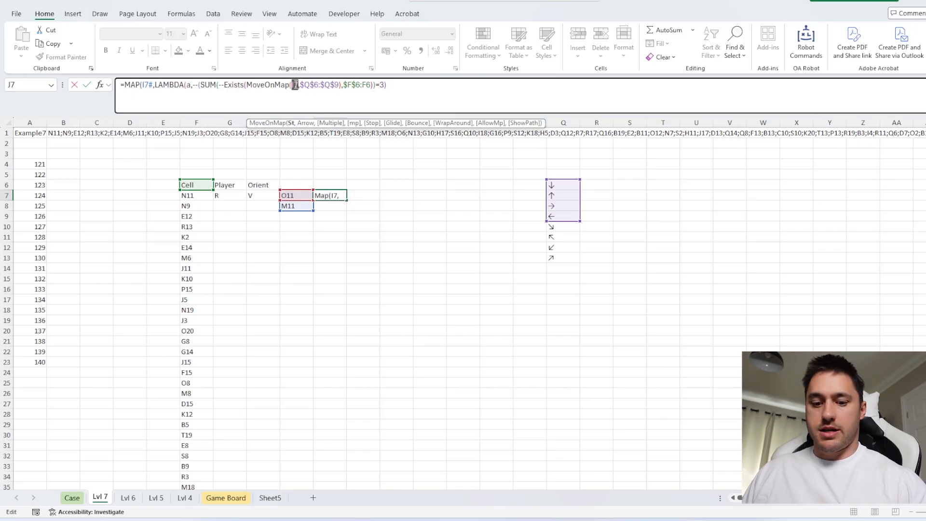
type("a")
left_click(407, 87)
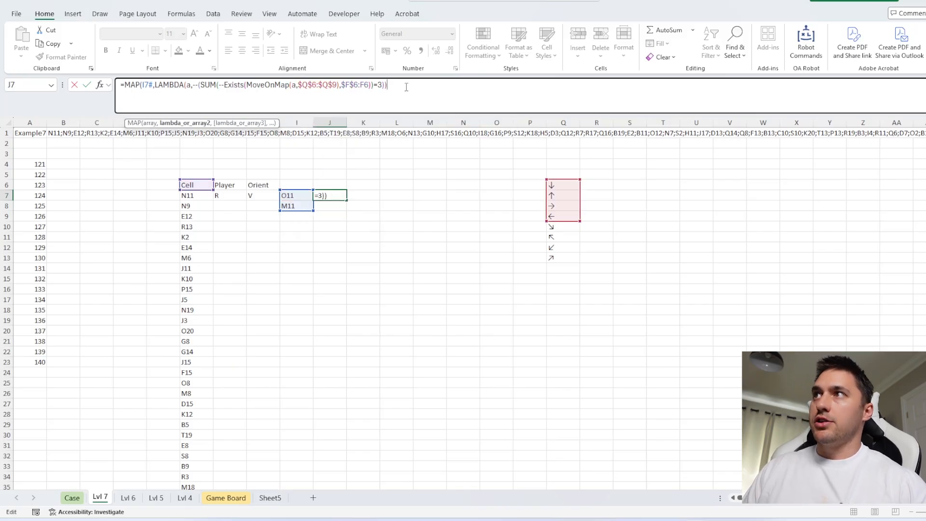
type(")")
key("Return")
Copy the expression MoveOnMap(F7,IF(H7="V",$Q$8:$Q$9,$Q$6:$Q$7)) from the formula in I7
double_click(332, 193)
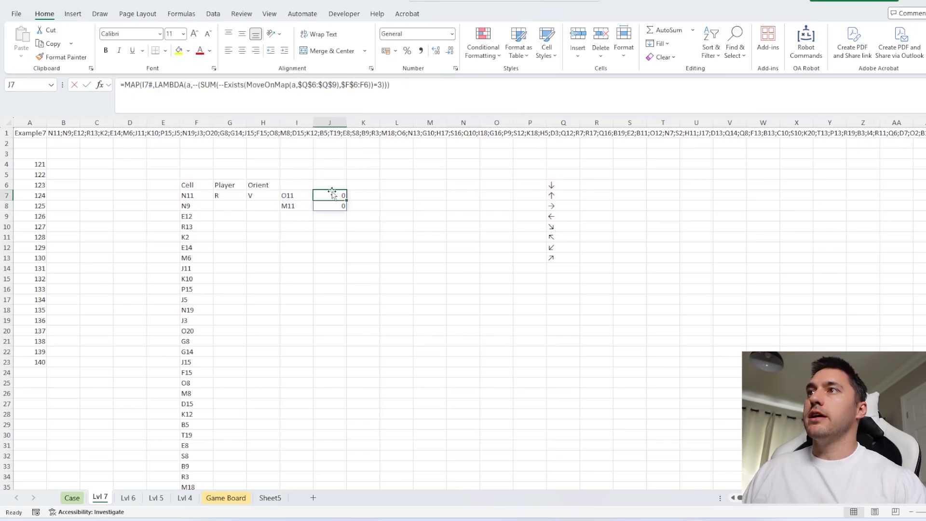
key("Escape")
left_click(279, 195)
double_click(293, 194)
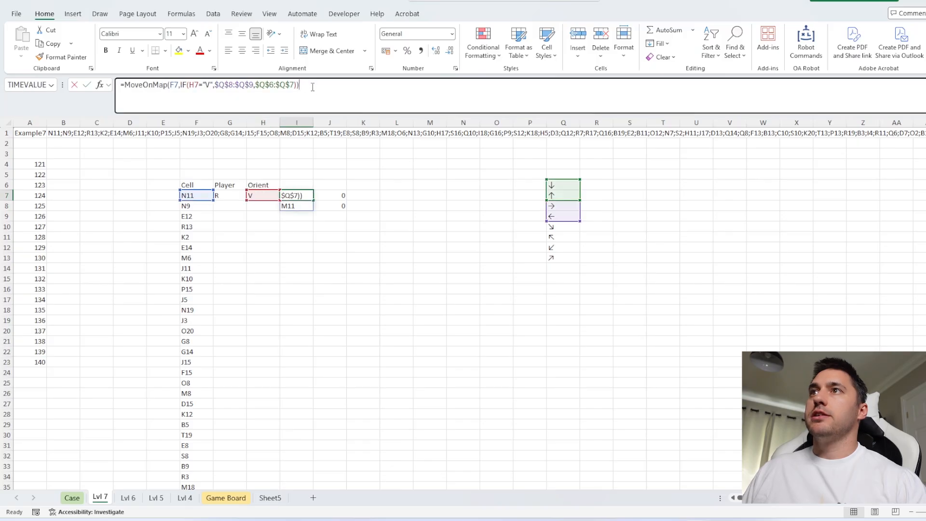
key("ctrl+shift+Left")
key("ctrl+shift+Left")
key("ctrl+shift+Left")
key("ctrl+shift+Left")
key("ctrl+shift+Left")
key("ctrl+shift+Left")
key("ctrl+c")
key("Tab")
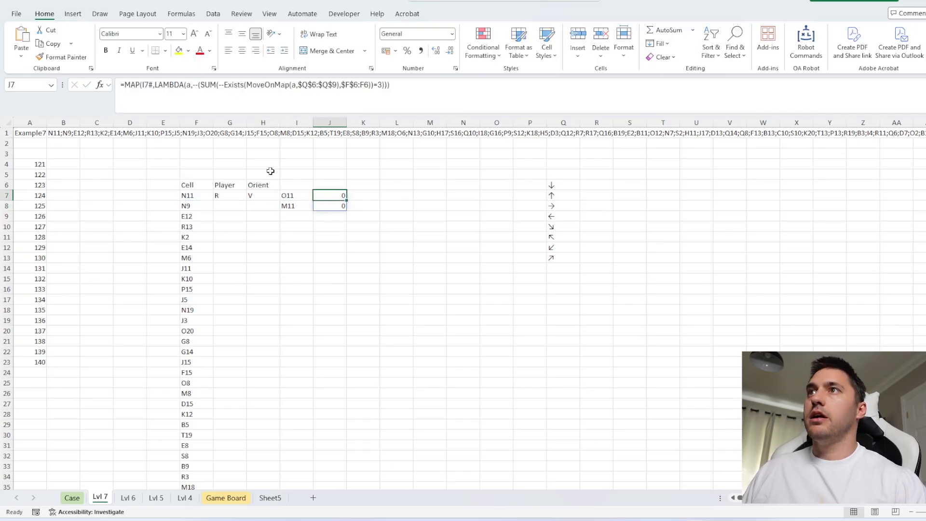
Replace I7# in the J7 formula with the copied MoveOnMap expression and put LAMBDA on a new line
double_click(161, 89)
key("ctrl+v")
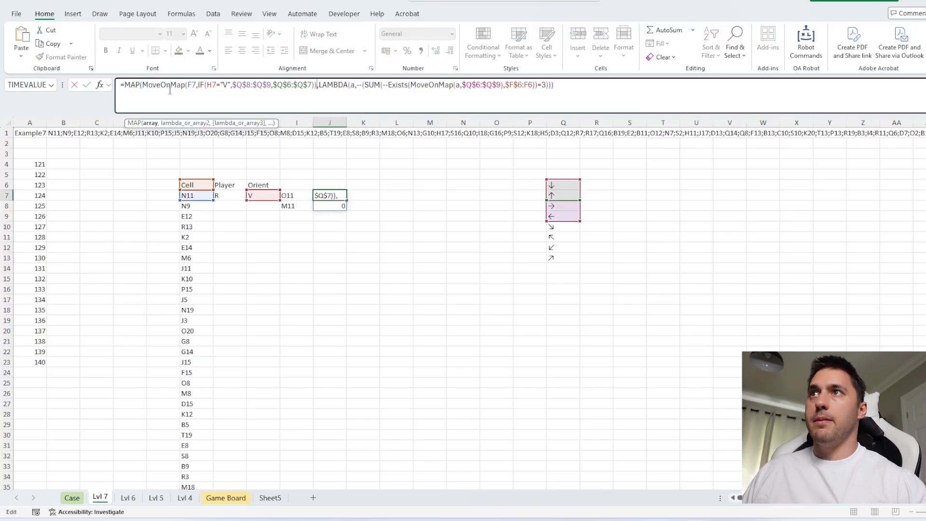
left_click(319, 85)
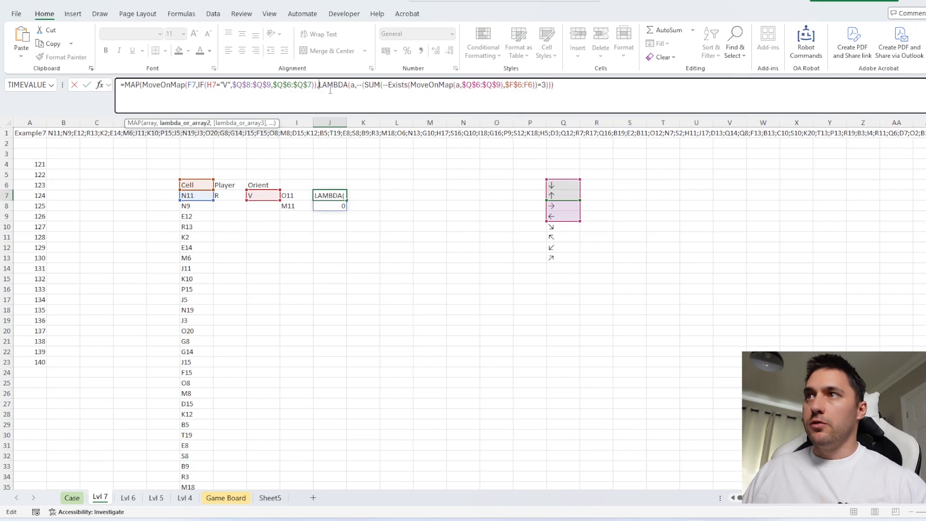
key("alt+Return")
key("Return")
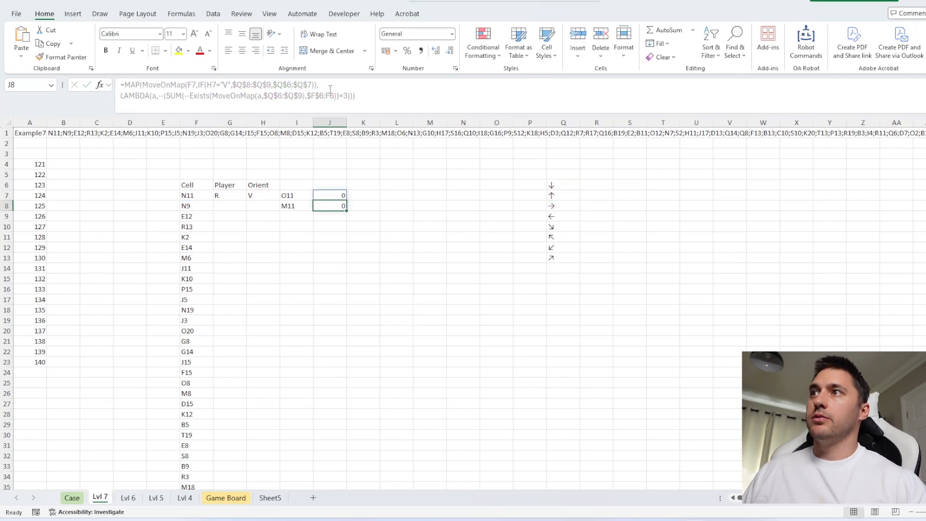
Delete the adjoining-box formula in I7 and move the combined MAP formula from J7 into I7
left_click(293, 196)
key("Delete")
left_click(322, 195)
left_click_drag(322, 201, 303, 197)
Wrap the I7 formula in TOROW so both box results spill across I7:J7, and check the two cells
left_click(126, 85)
type("TOROW(")
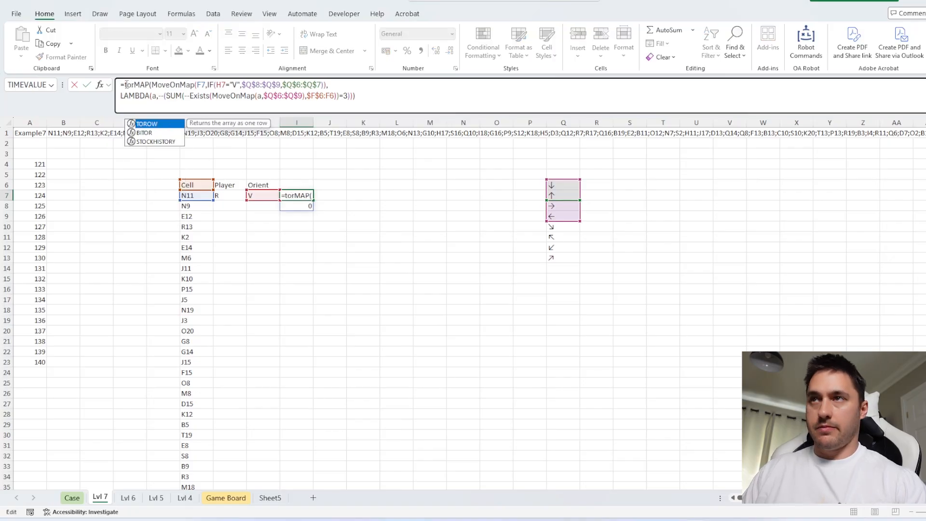
type(")")
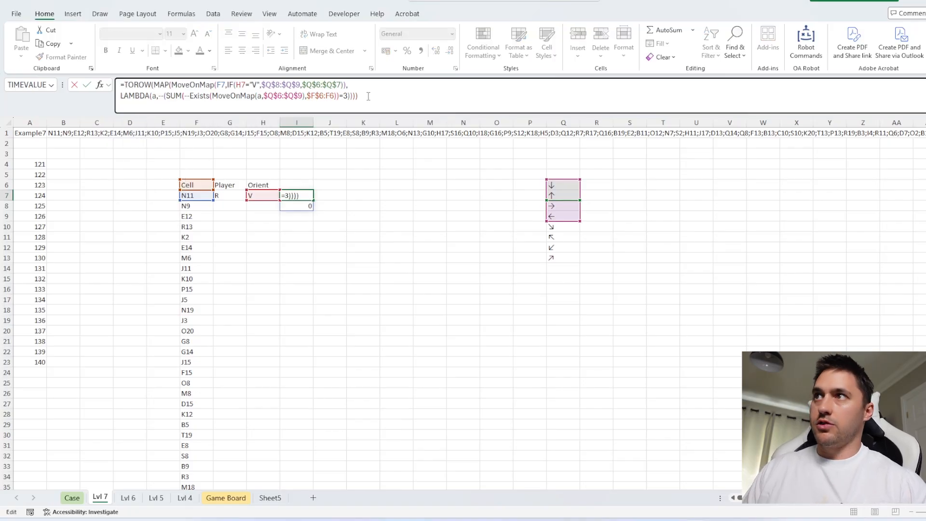
key("Return")
left_click(297, 193)
left_click(328, 194)
left_click(291, 195)
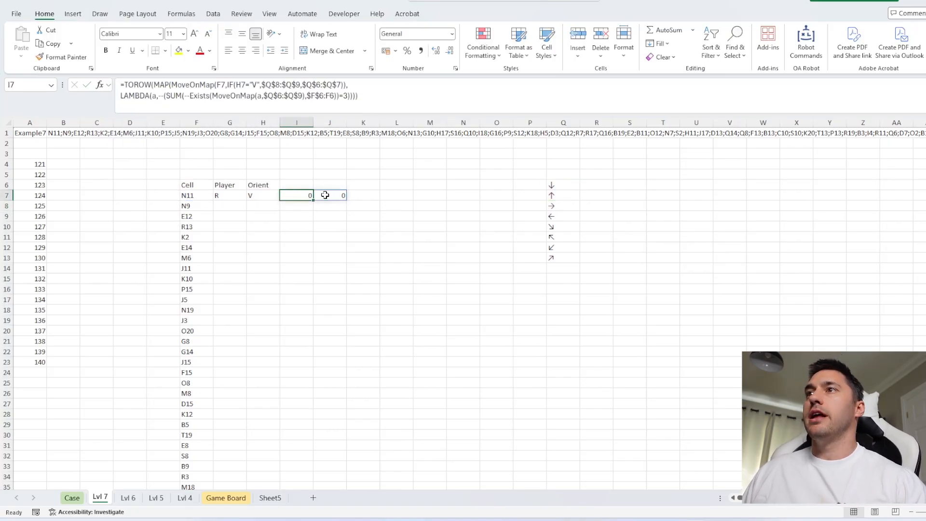
left_click(325, 196)
left_click(627, 176)
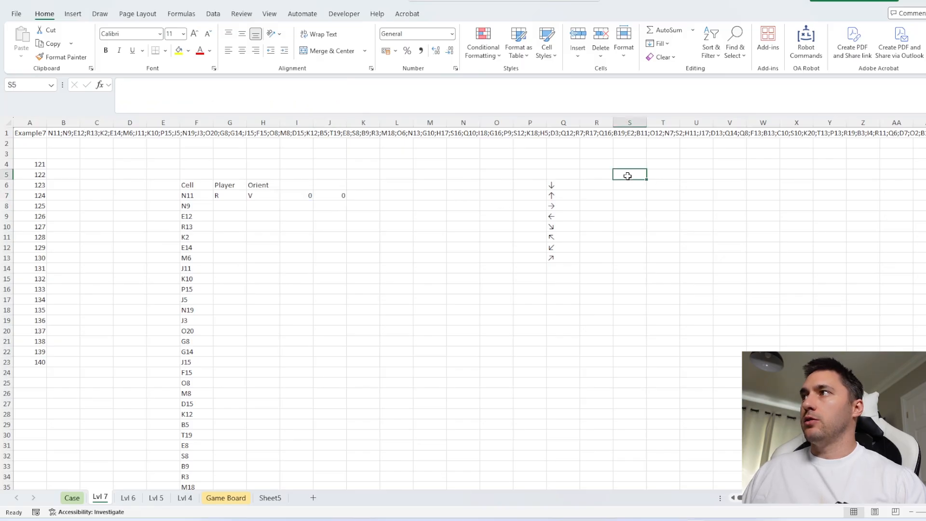
Build a player-swap lookup table in S5:T6 that pairs R with B and B with R
type("R")
key("Return")
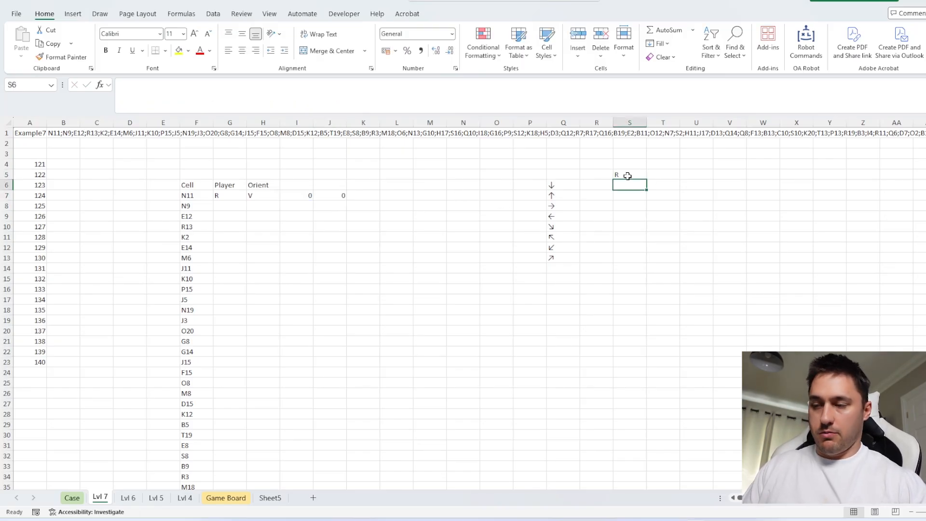
type("B")
key("Up")
key("Right")
type("B")
key("Return")
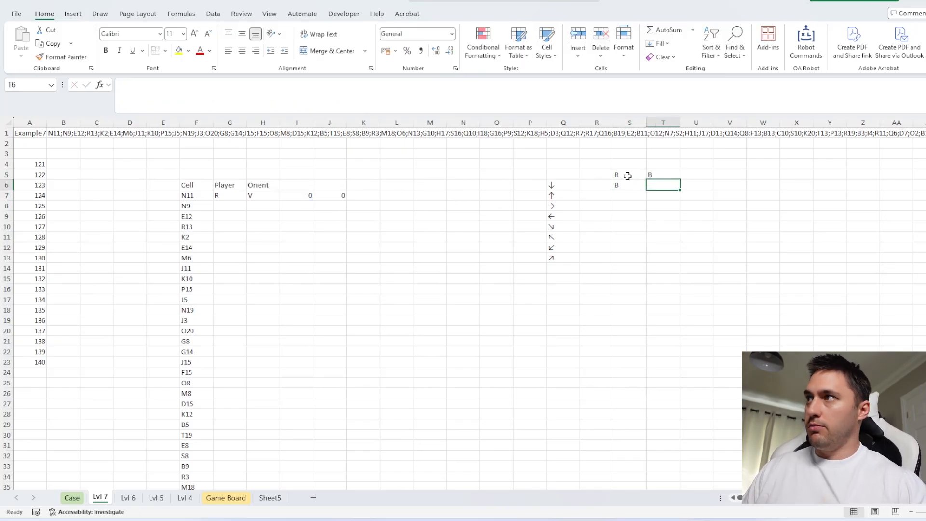
type("R")
key("Return")
left_click_drag(627, 177, 672, 268)
Begin a G8 formula with an IF that keeps the player in G7 when OR(I7#) is true
left_click(233, 204)
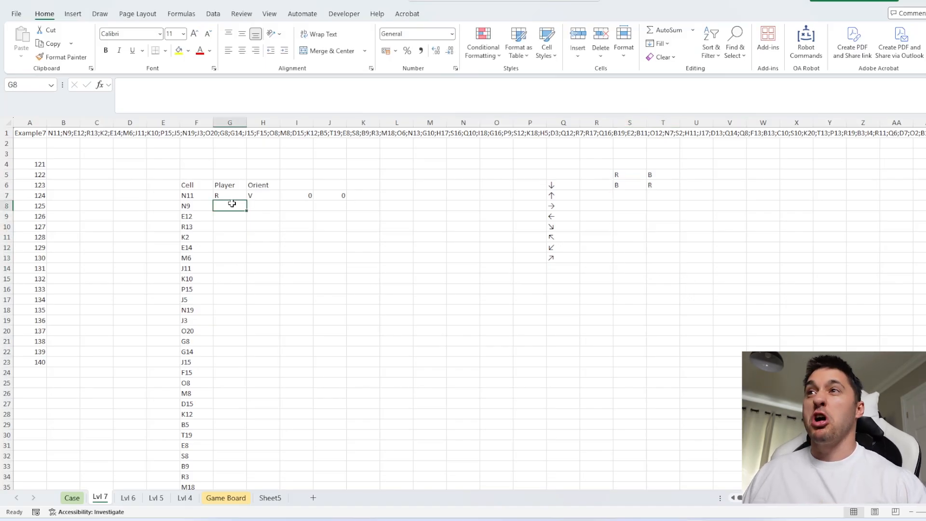
type("=IF(or")
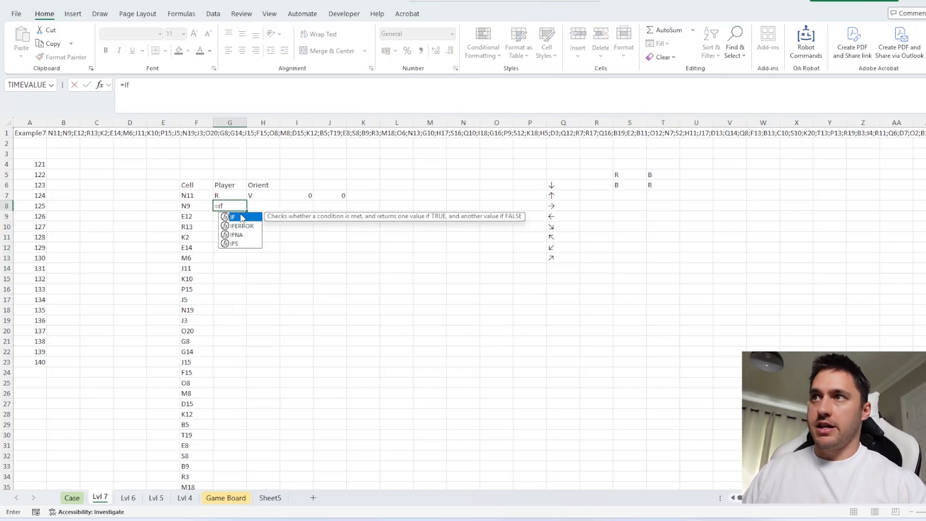
type("(")
left_click_drag(297, 194, 322, 192)
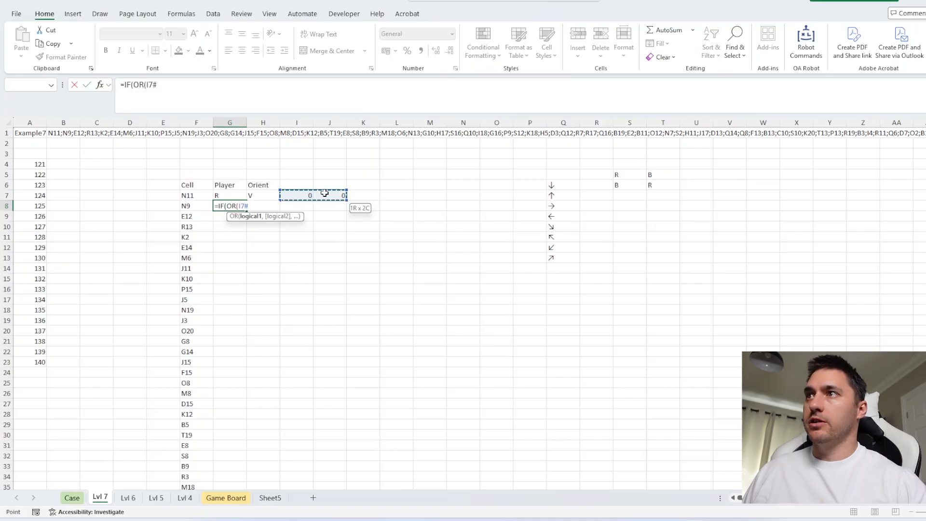
type("),")
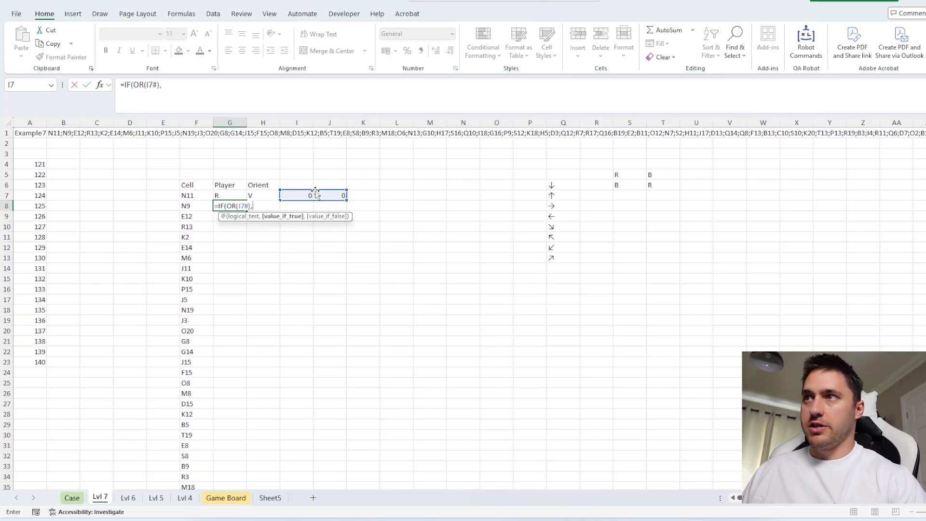
left_click(237, 194)
Complete the G8 formula with XLOOKUP(G7,$S$5:$S$6,$T$5:$T$6) as the false result and enter it
type(",xl")
key("Tab")
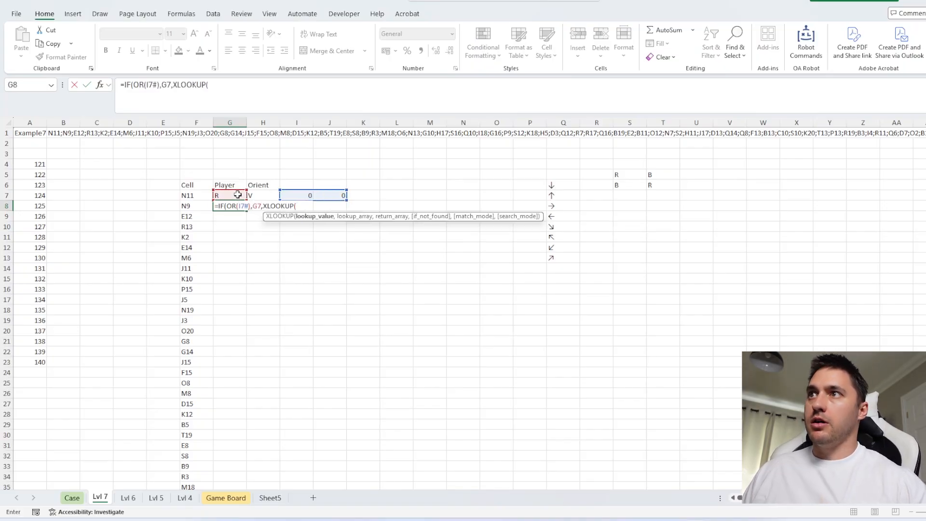
left_click(238, 194)
type(",")
left_click_drag(630, 175, 658, 185)
key("F4")
type(",")
key("F4")
type(")")
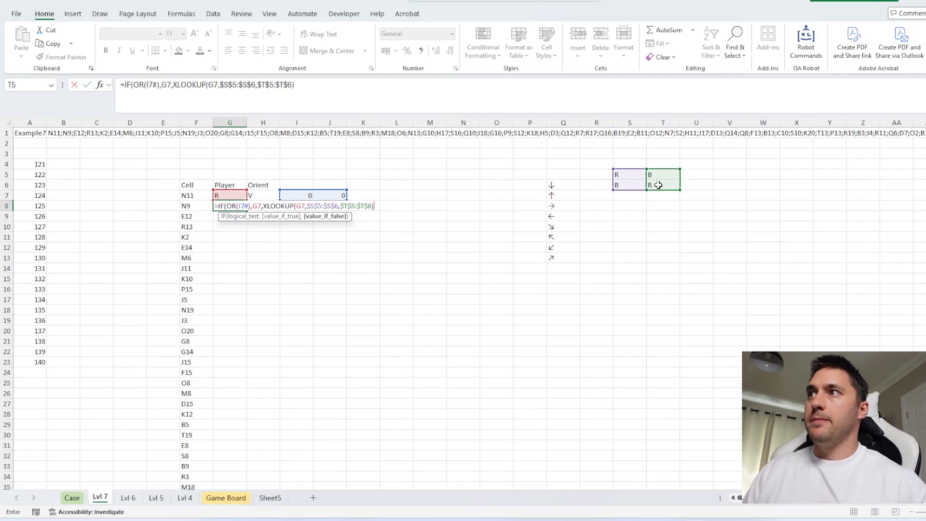
type(")")
key("Return")
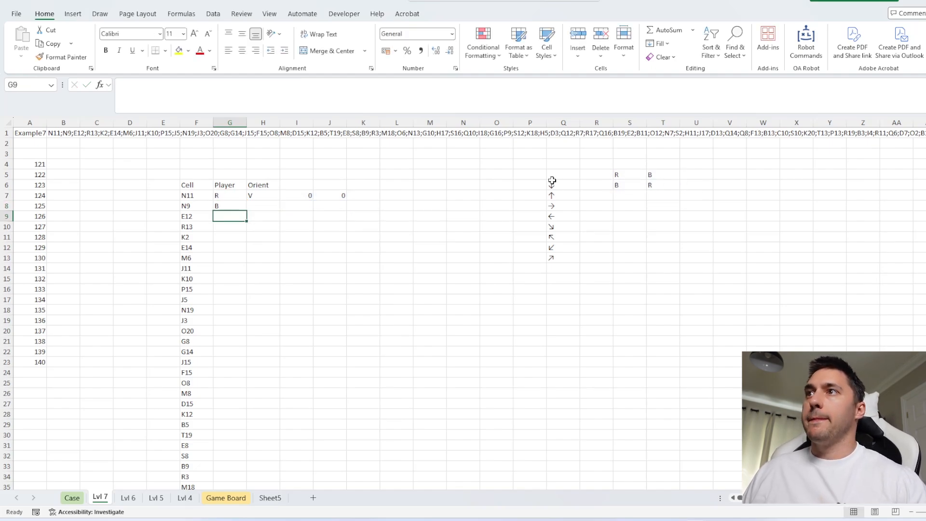
Fill the orientation formula from H7 down alongside all the listed cells
left_click(270, 195)
double_click(280, 200)
left_click(243, 207)
Fill the box-completion formula from I7 down through I186
left_click(299, 196)
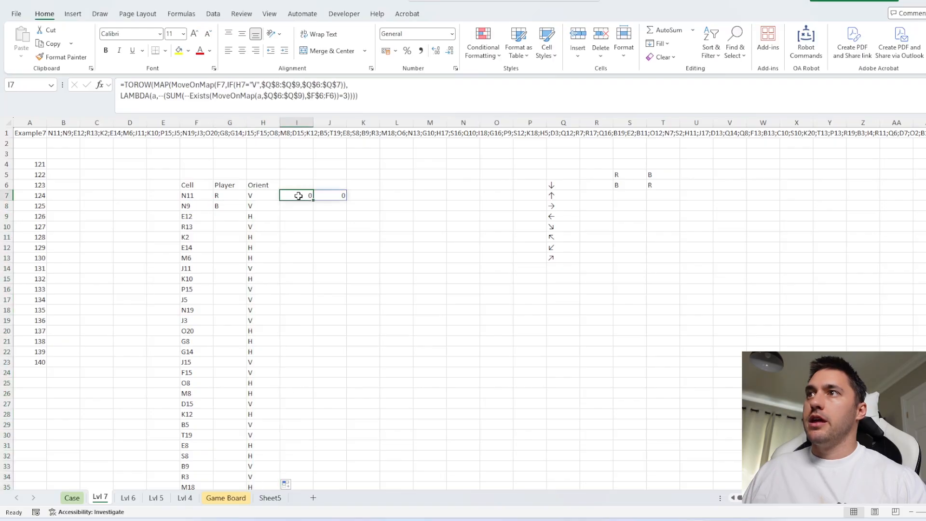
left_click(270, 198)
key("ctrl+Down")
key("Right")
key("ctrl+shift+Up")
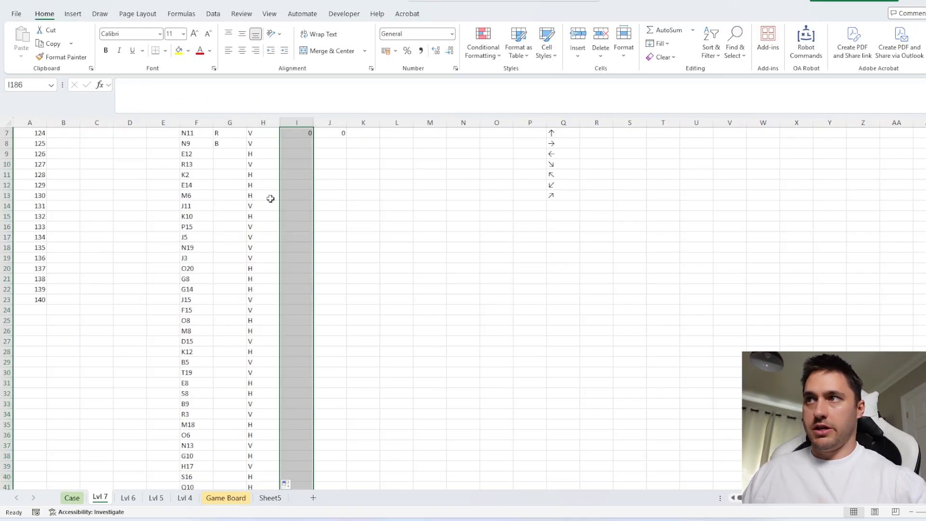
key("ctrl+d")
Fill the G8 player formula down the column and check the turns against the completed boxes
left_click(228, 140)
double_click(246, 148)
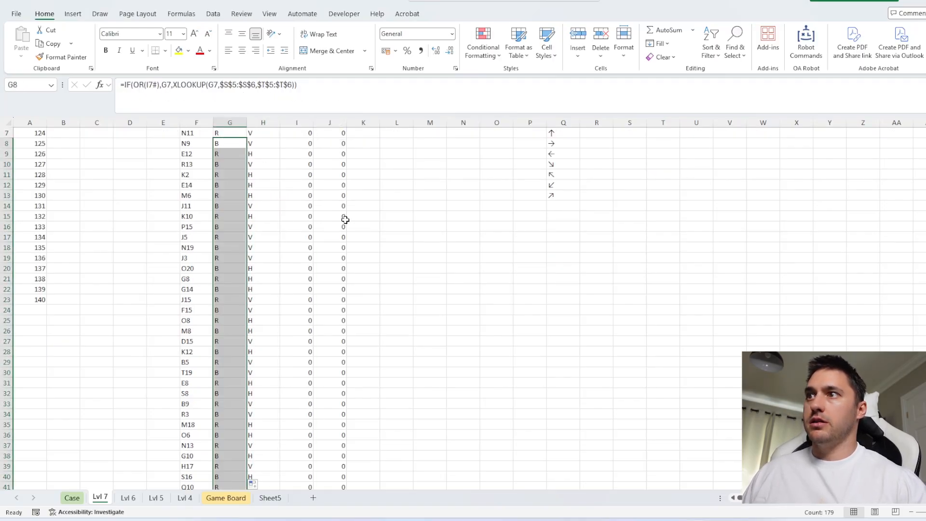
scroll(359, 227, "down", 20)
scroll(362, 236, "down", 5)
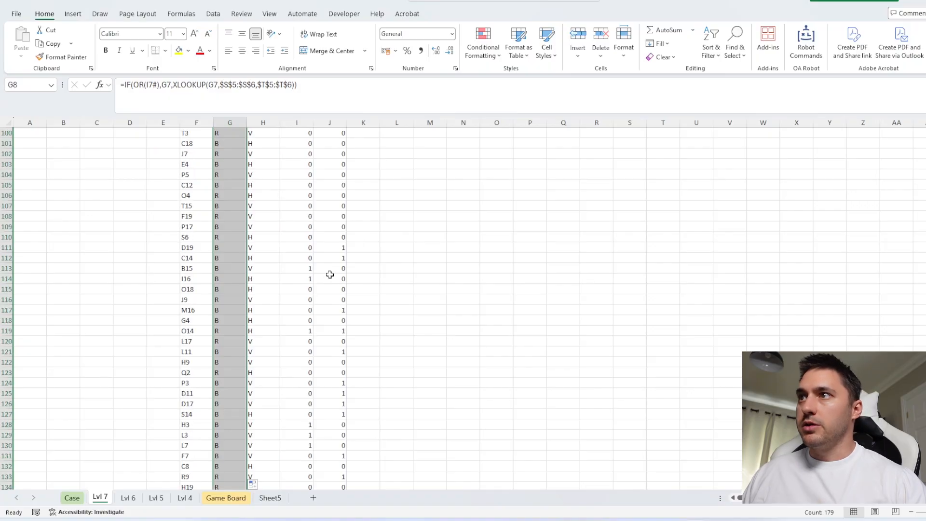
left_click(300, 269)
scroll(314, 275, "up", 20)
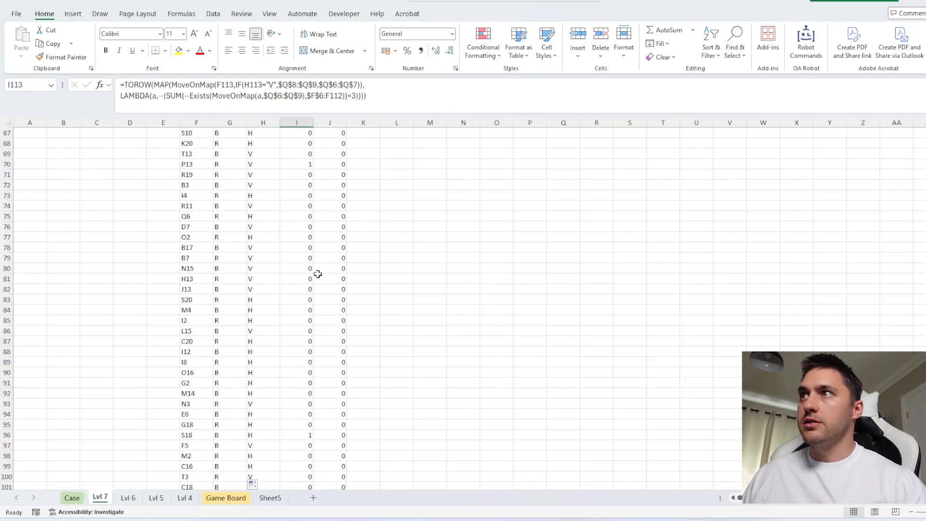
Enter =REPT(G7,I7#) in K7 to repeat the player letter for each completed box
left_click(363, 196)
type("=rep")
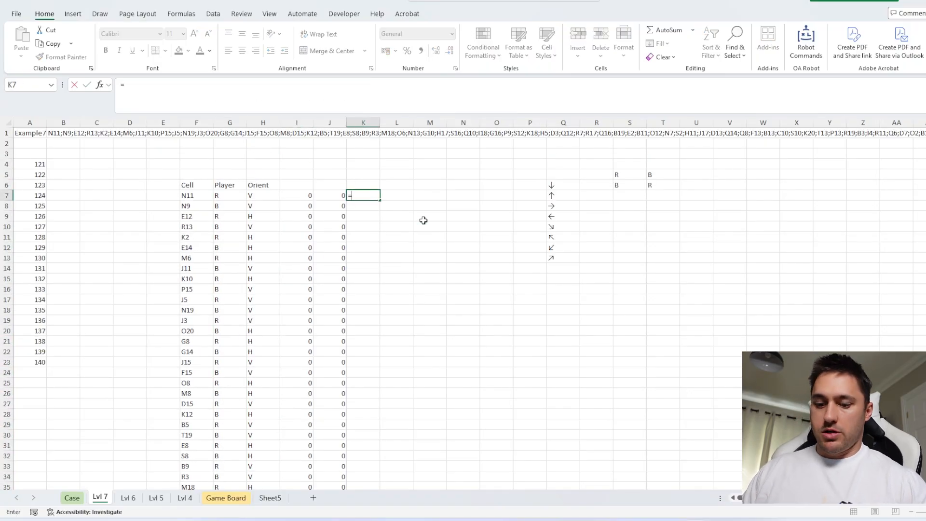
key("Down")
key("Tab")
key("Left")
key("Left")
key("Left")
key("Left")
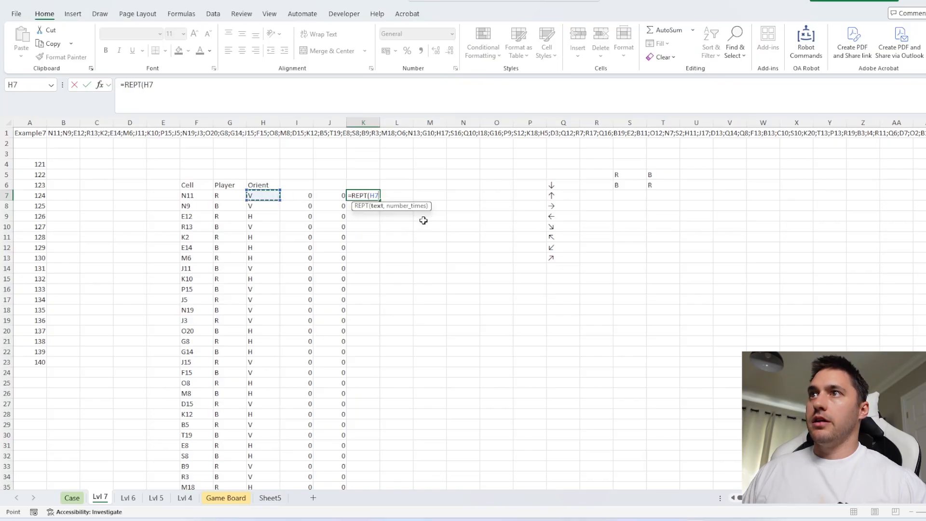
type(",")
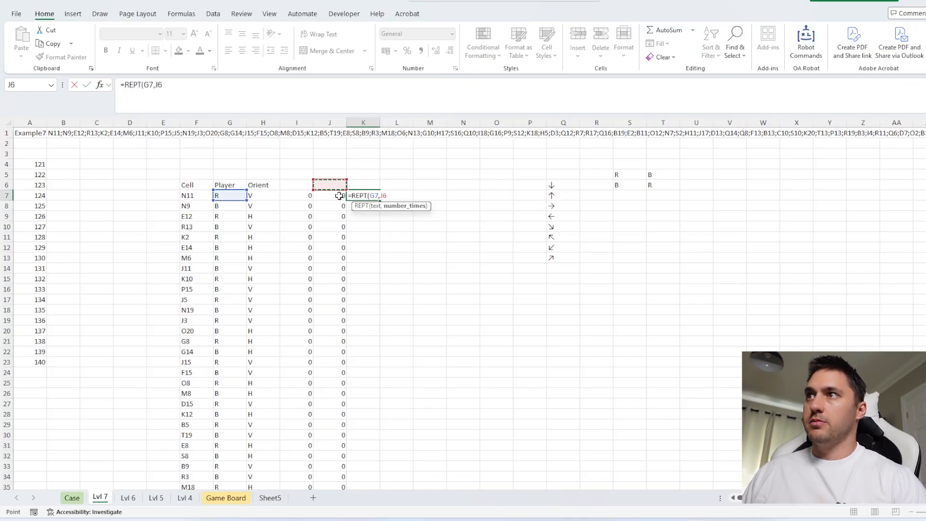
left_click(300, 195)
type(")")
key("Return")
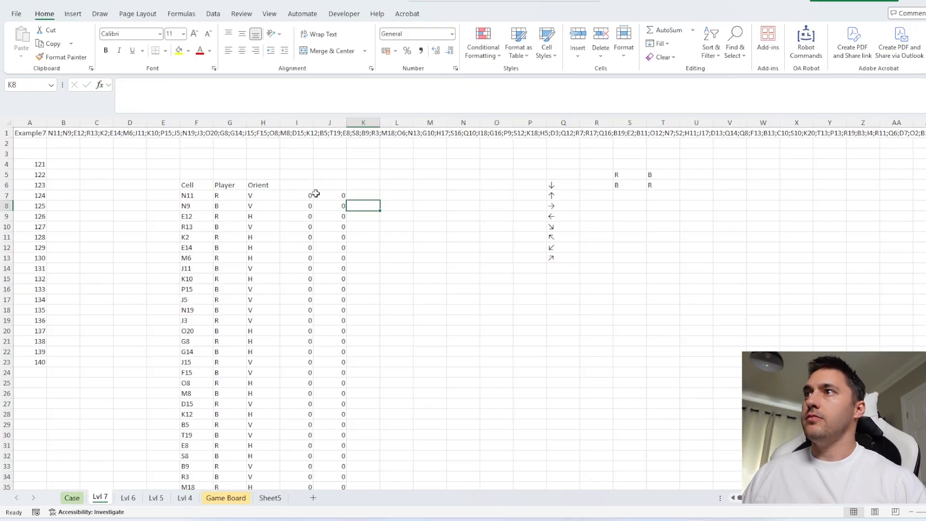
Wrap I7# in SUM within the K7 formula so it reads =REPT(G7,SUM(I7#))
left_click(362, 196)
key("F2")
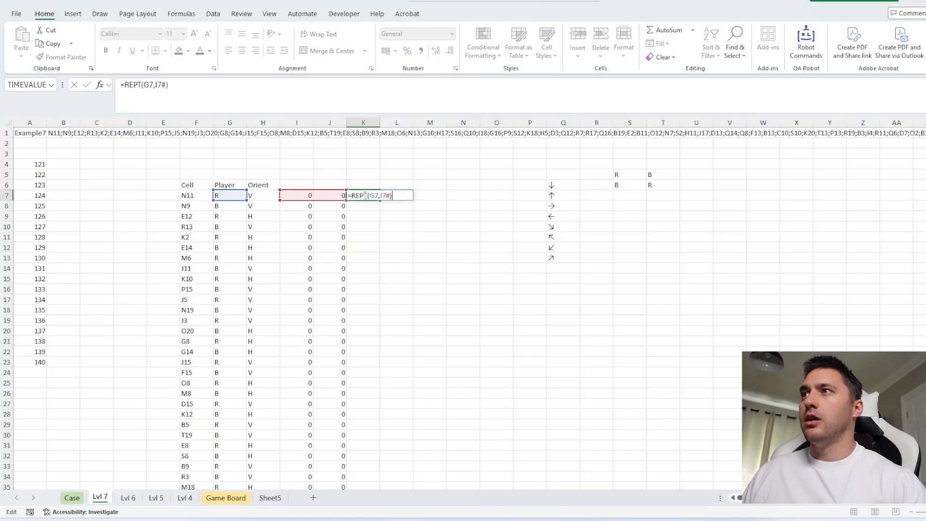
left_click(380, 195)
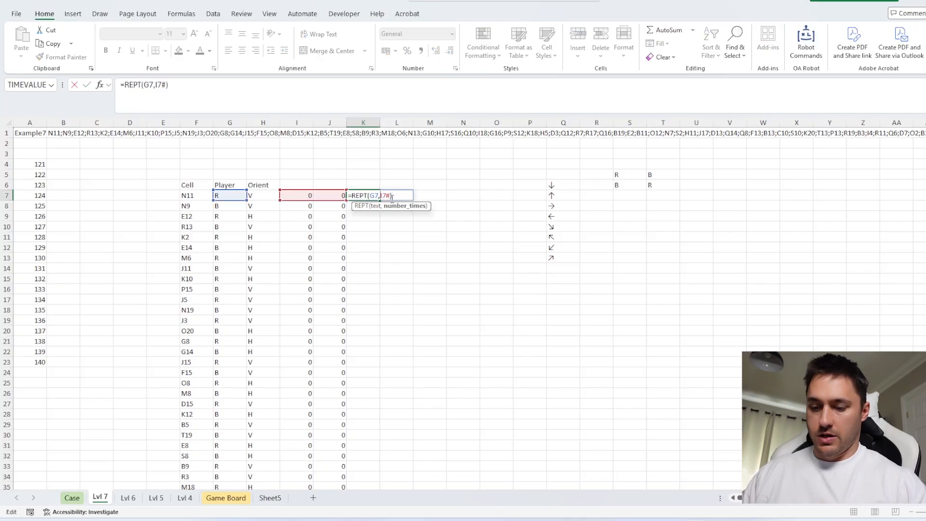
type("sum")
key("Tab")
left_click(228, 101)
type(")")
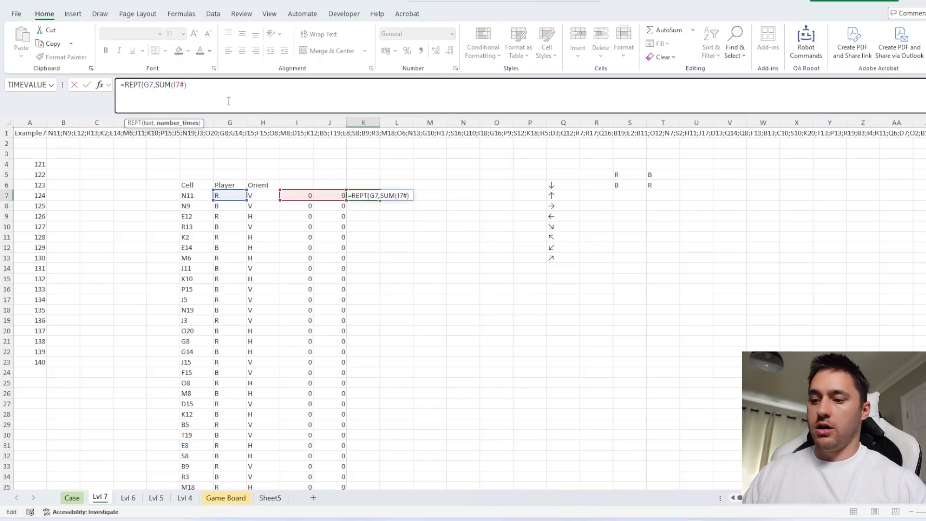
key("Return")
Fill the K7 formula down the column and check the row for O14, where both boxes are completed
left_click(369, 195)
double_click(380, 201)
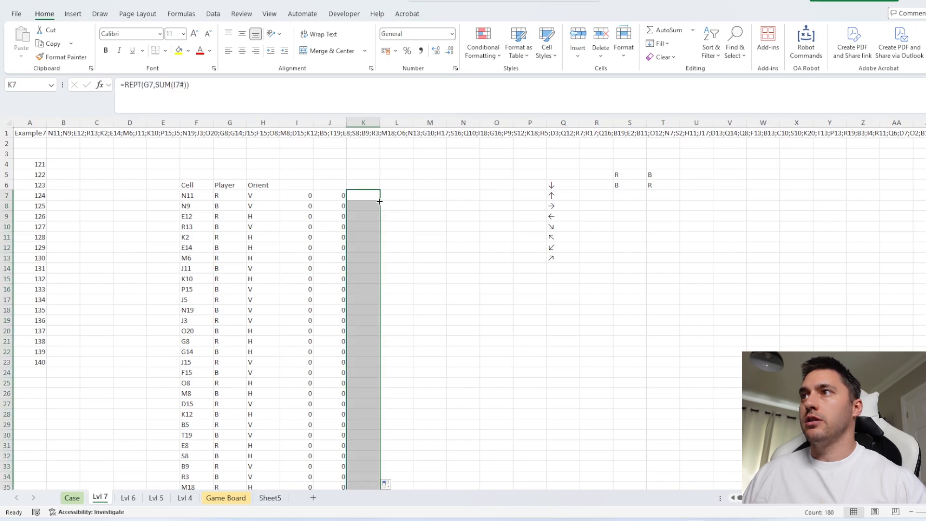
scroll(384, 307, "down", 20)
scroll(384, 307, "down", 3)
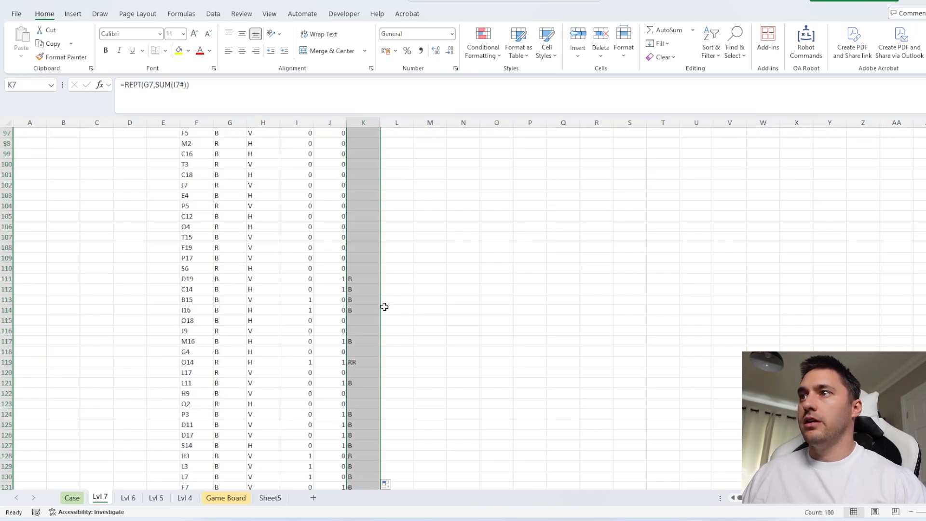
left_click_drag(366, 361, 169, 363)
scroll(454, 322, "up", 3)
scroll(452, 284, "up", 20)
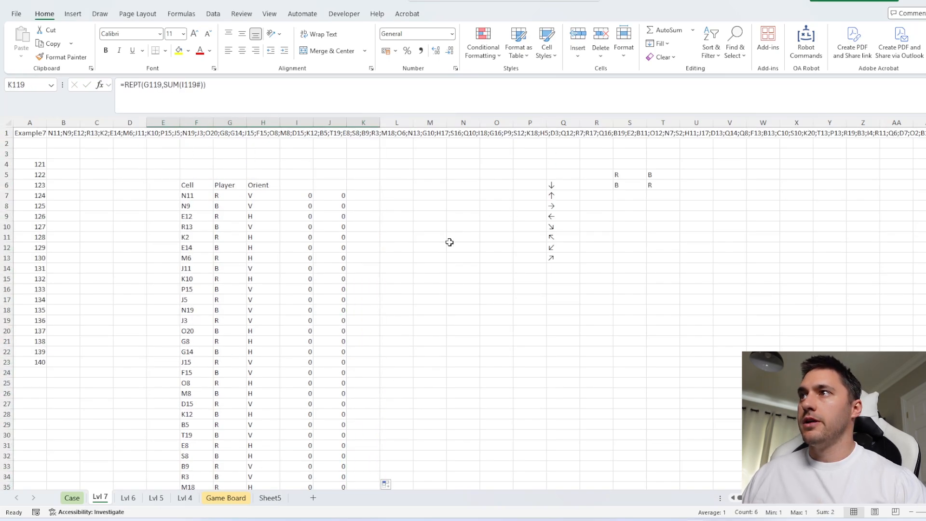
Join all the player letters of K7:K186 into one string in M15 with CONCAT
left_click(445, 277)
type("=conc")
key("Tab")
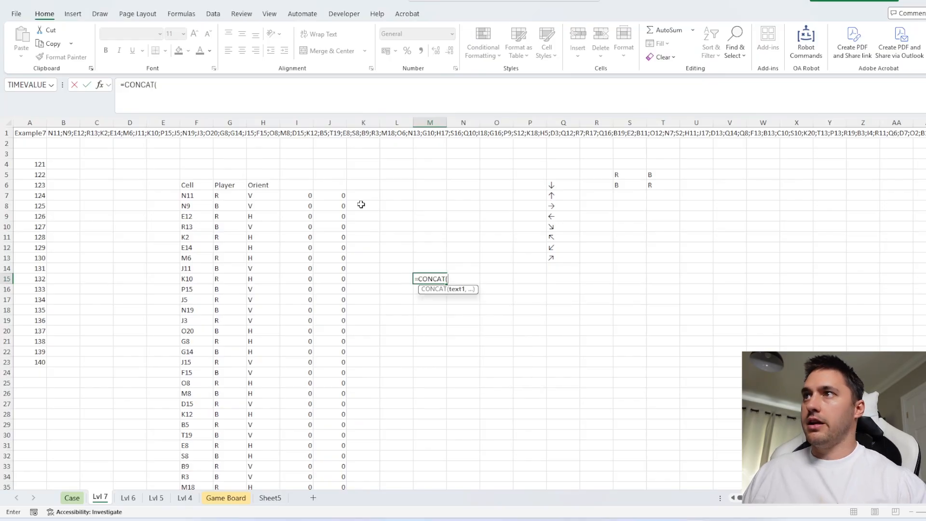
left_click(359, 195)
key("ctrl+shift+Down")
key("Return")
scroll(357, 198, "up", 4)
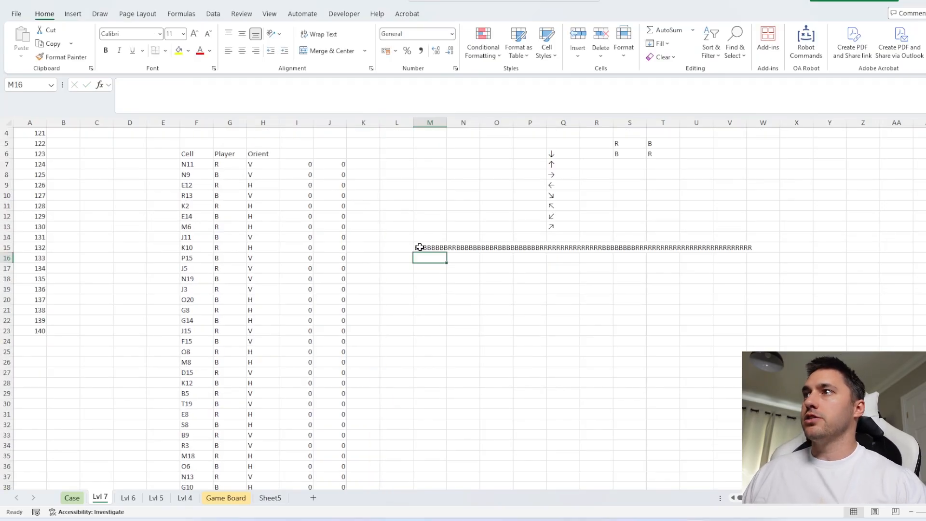
left_click(420, 246)
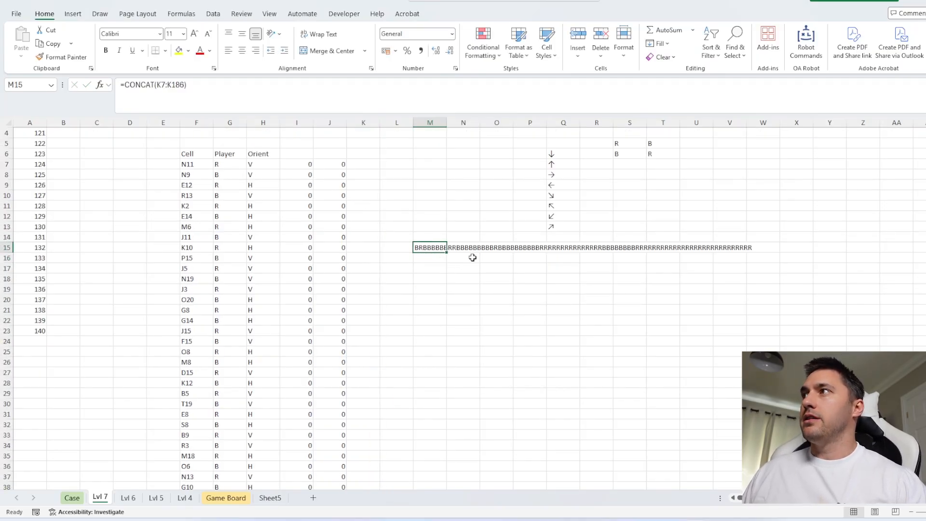
Enter the player labels R in M21 and B in M22
left_click(439, 309)
type("R")
key("Return")
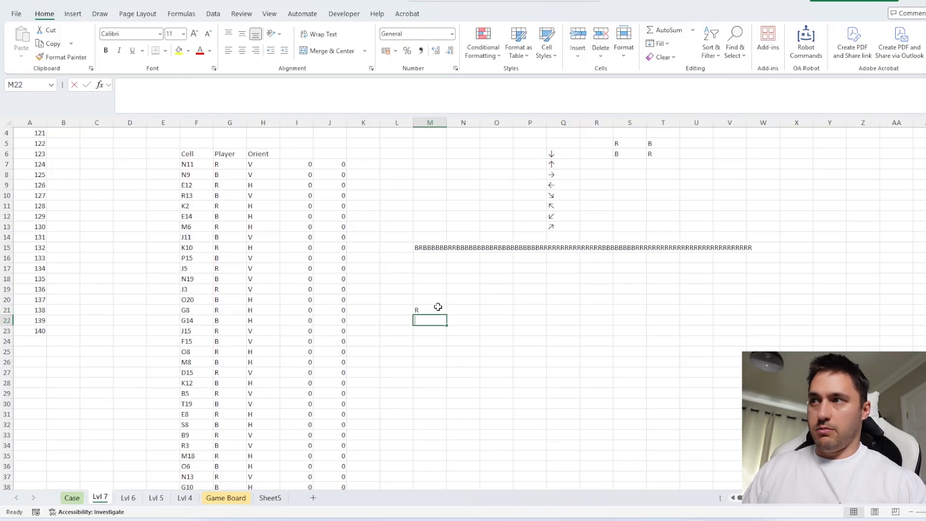
type("B")
key("Return")
Count each player's letters in N21 with =CountOcc(M21:M22,M15)
left_click(453, 311)
type("=c")
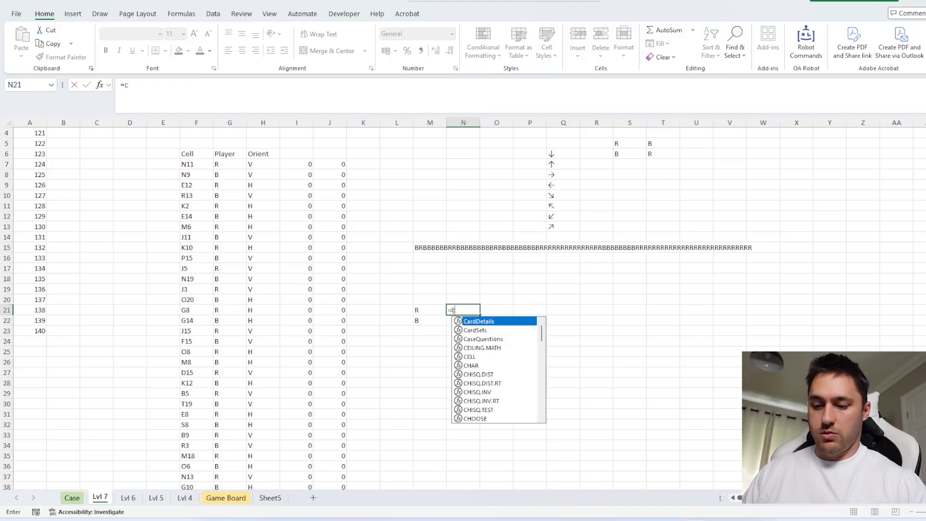
type("ountofc")
key("Tab")
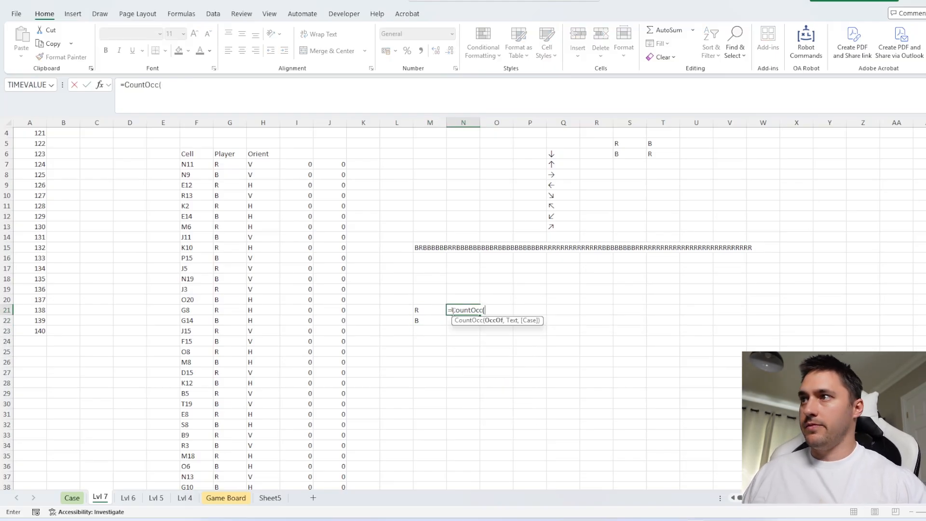
left_click_drag(427, 308, 427, 317)
type(",")
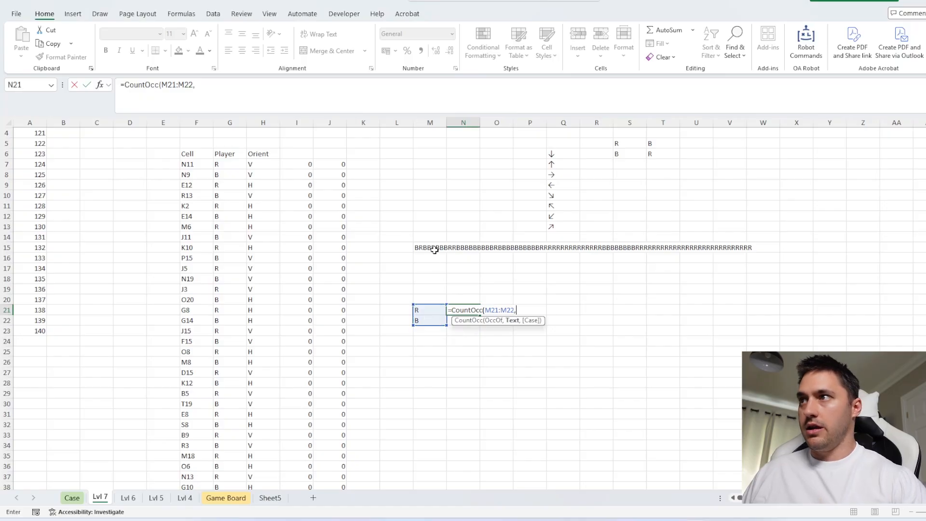
left_click(435, 248)
key("Return")
Replace the M15 reference in N21's CountOcc formula with CONCAT(K7:K186) and clear the helper string in M15
key("F2")
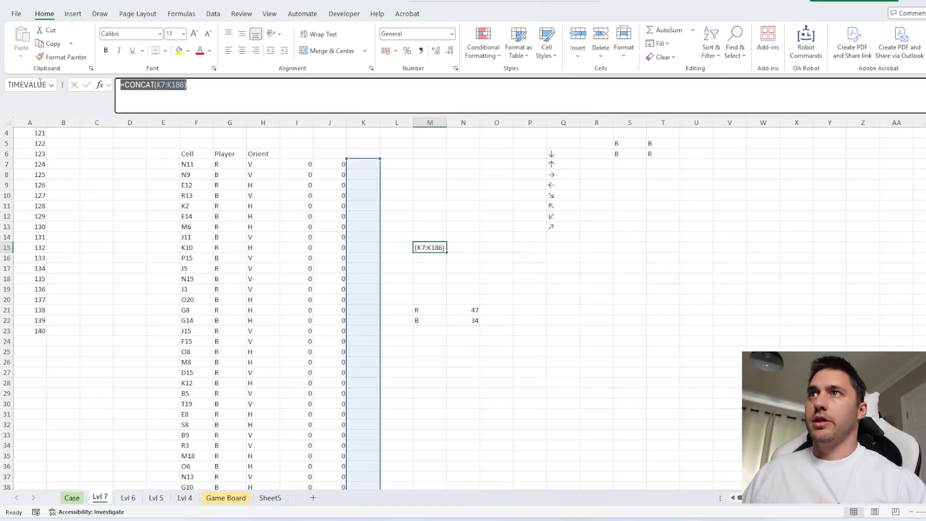
key("Escape")
left_click_drag(473, 311, 473, 321)
left_click(170, 85)
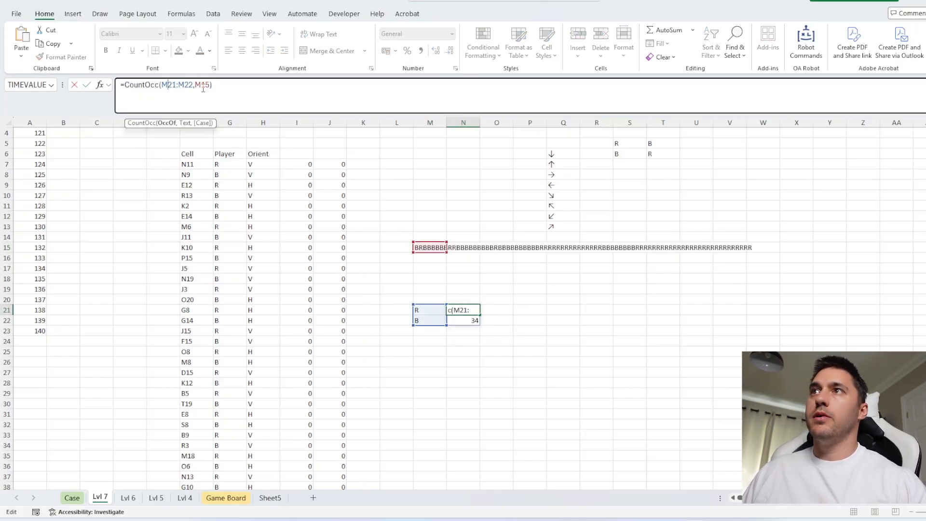
double_click(205, 85)
type("=CONCAT(K7:K186)")
key("Return")
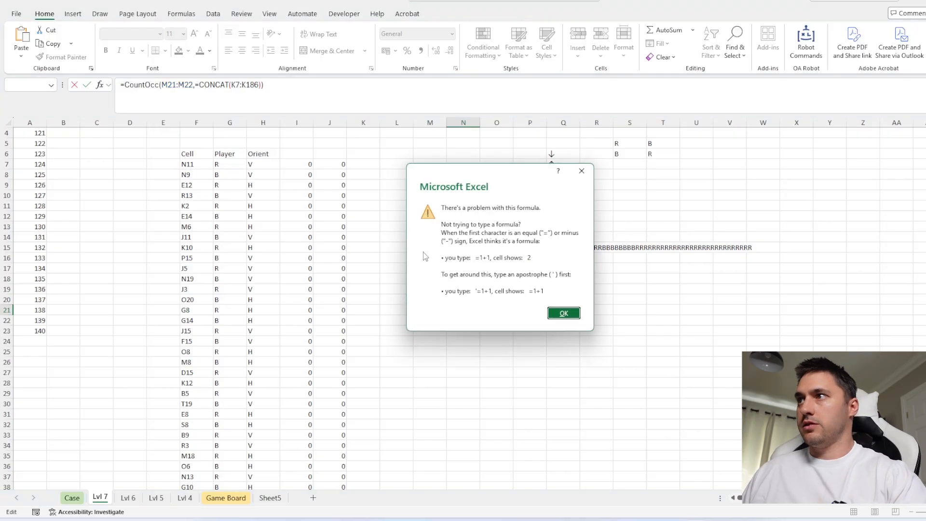
left_click(560, 312)
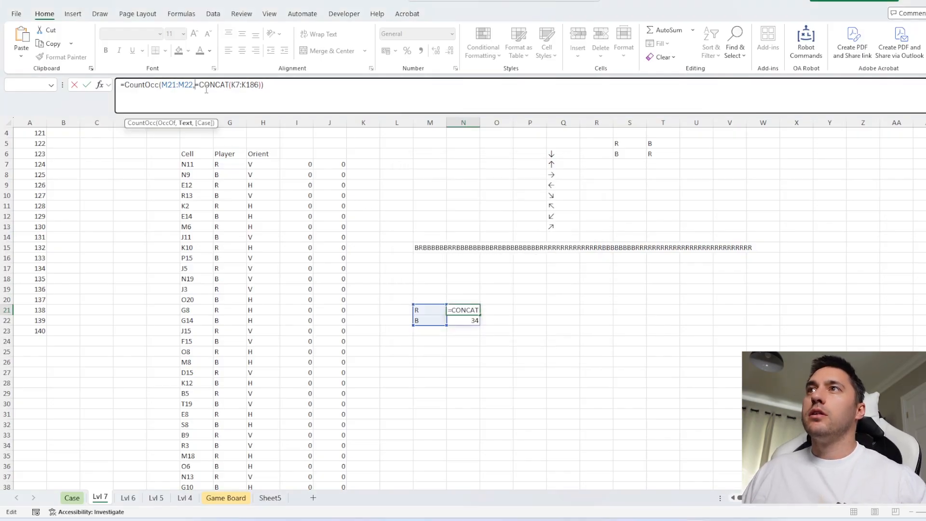
key("Delete")
key("Return")
left_click(426, 246)
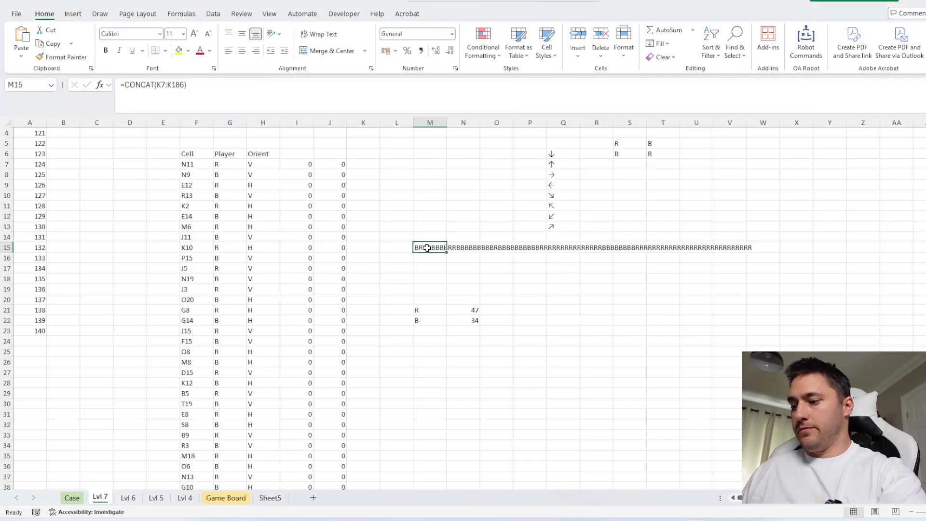
key("Delete")
Join the box counts and player letters into one answer in Q20 with =N21&M21&N22&M22
left_click(550, 300)
type("=")
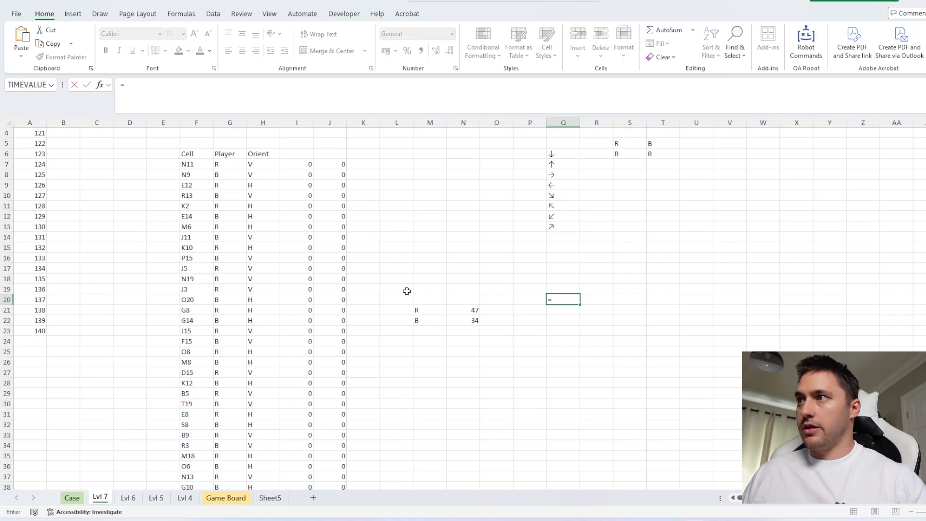
left_click(470, 310)
type("&")
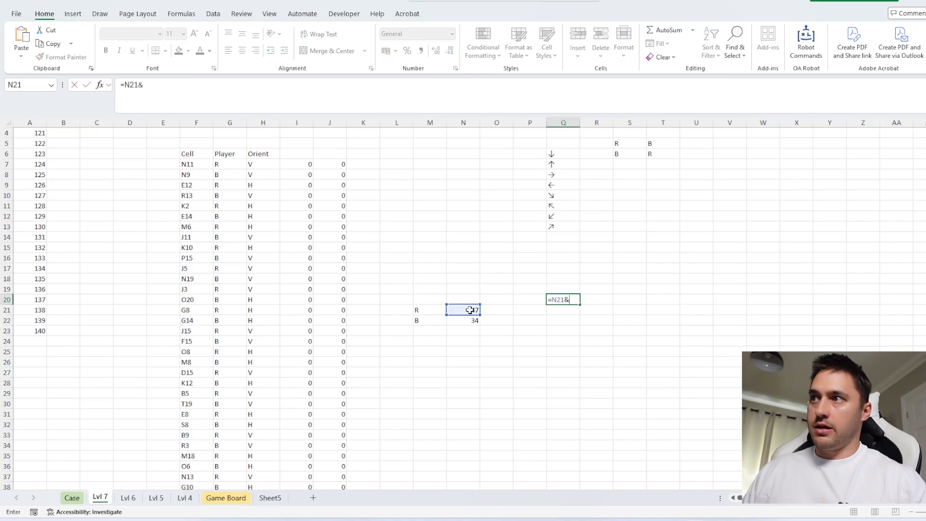
left_click(434, 307)
type("&")
left_click(467, 319)
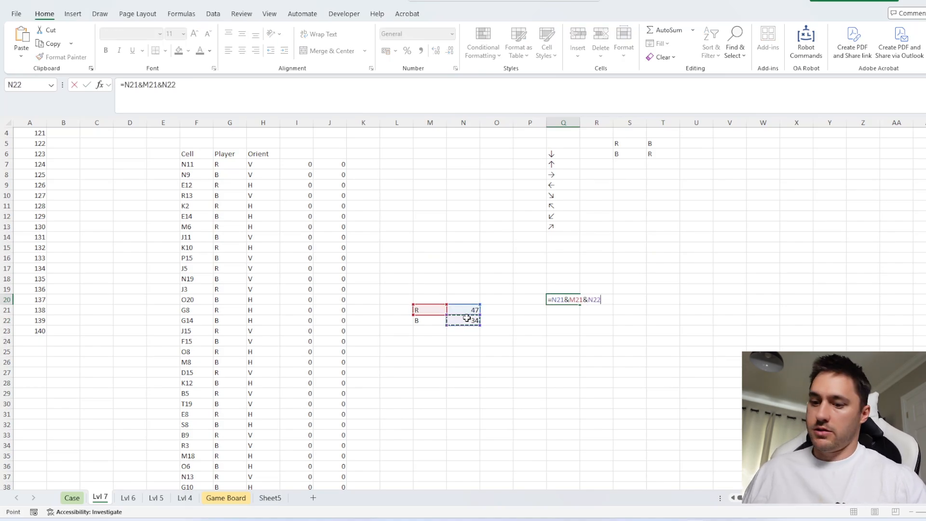
type("&")
left_click(435, 320)
key("Return")
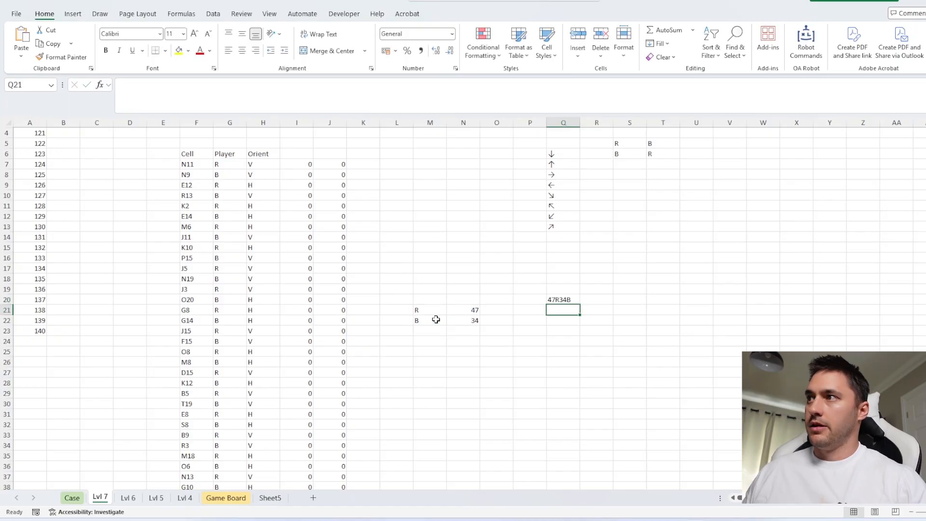
Generate the results for games 121 to 140 in B4:B23 from Q20 and paste them into the Case sheet's Level 7 answers from E320
left_click(558, 300)
key("ctrl+shift+d")
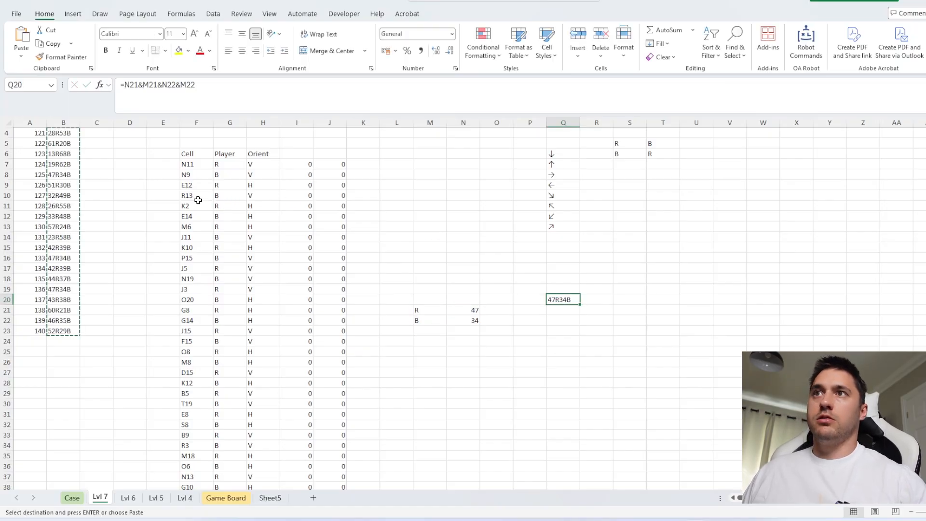
scroll(136, 194, "up", 1)
left_click(72, 498)
scroll(223, 347, "down", 4)
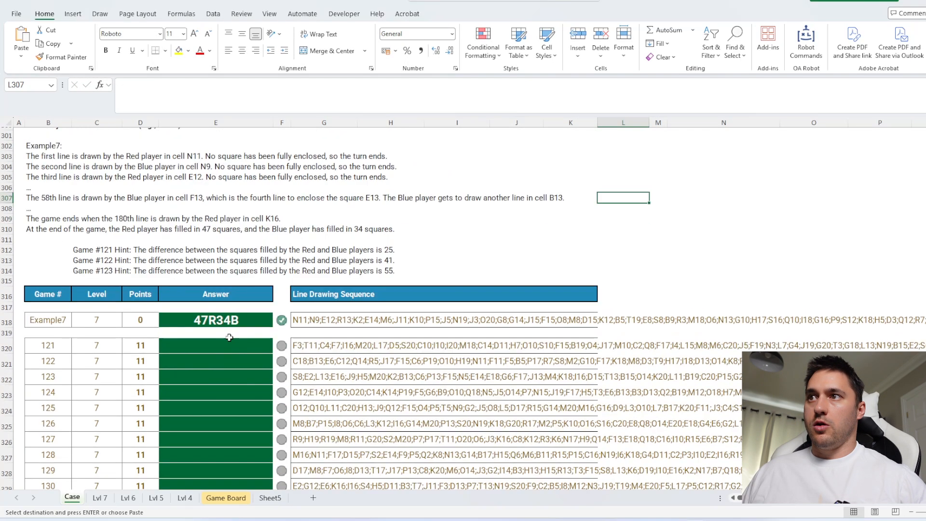
left_click(224, 347)
type("28R53B 61R20B 13R68B 19R62B 47R34B 51R30B 32R49B 26R55B 33R48B 57R24B 23R58B 42R39B 47R34B 42R39B 44R37B 47R34B 43R38B 60R21B 46R35B 52R29B")
scroll(222, 347, "down", 3)
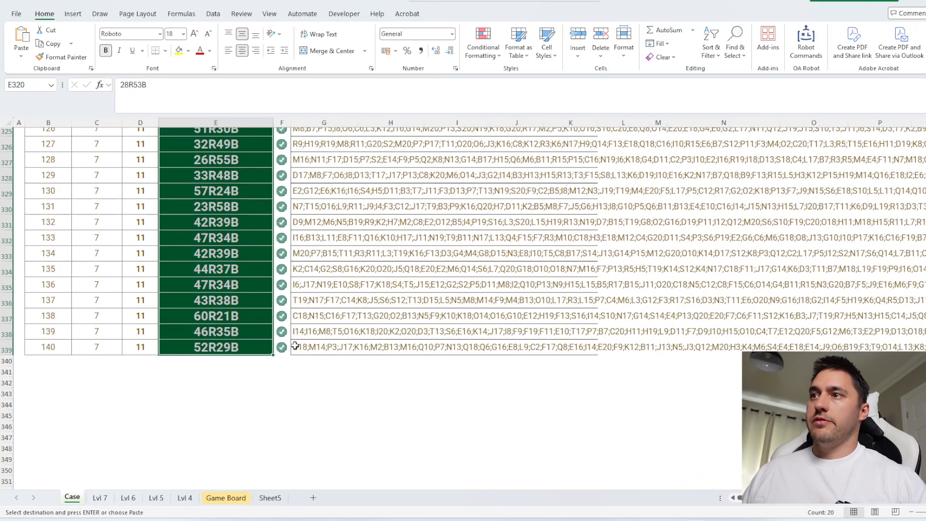
Add Green to the Lvl 7 turn-order table for Bonus 5, with G in S7, G in T6 and R in T7
scroll(305, 328, "up", 20)
scroll(305, 327, "up", 1)
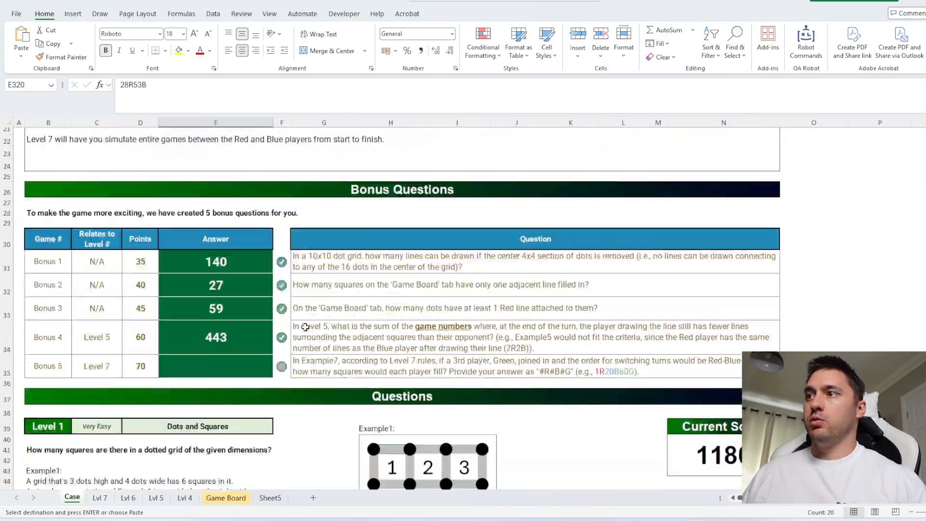
scroll(305, 327, "down", 1)
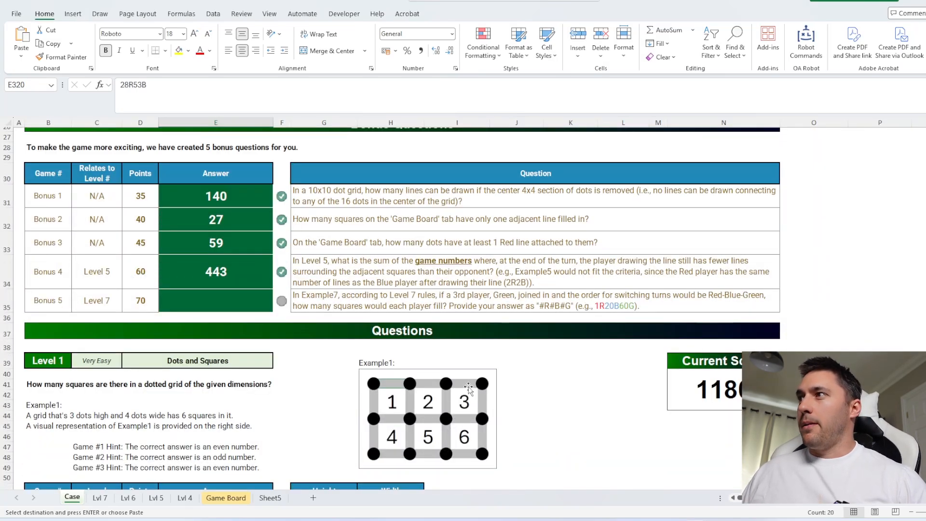
left_click(100, 498)
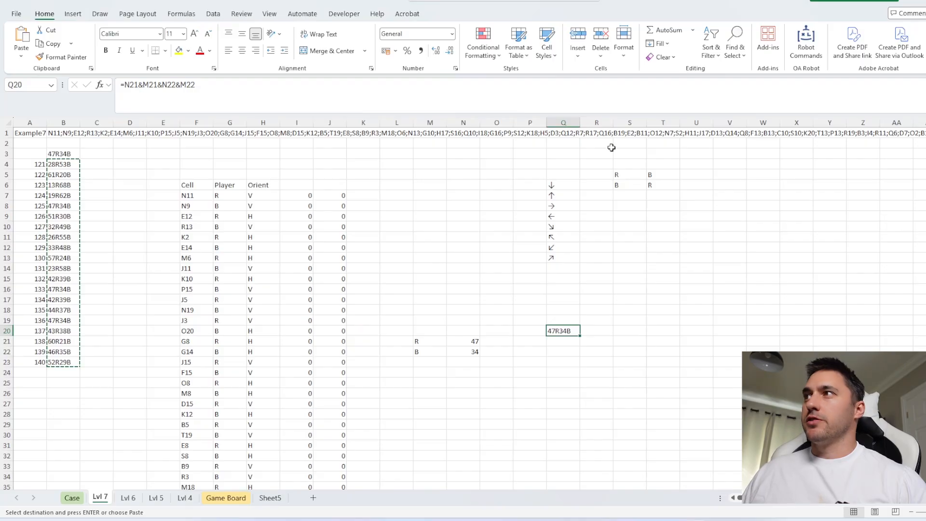
left_click(630, 194)
type("G")
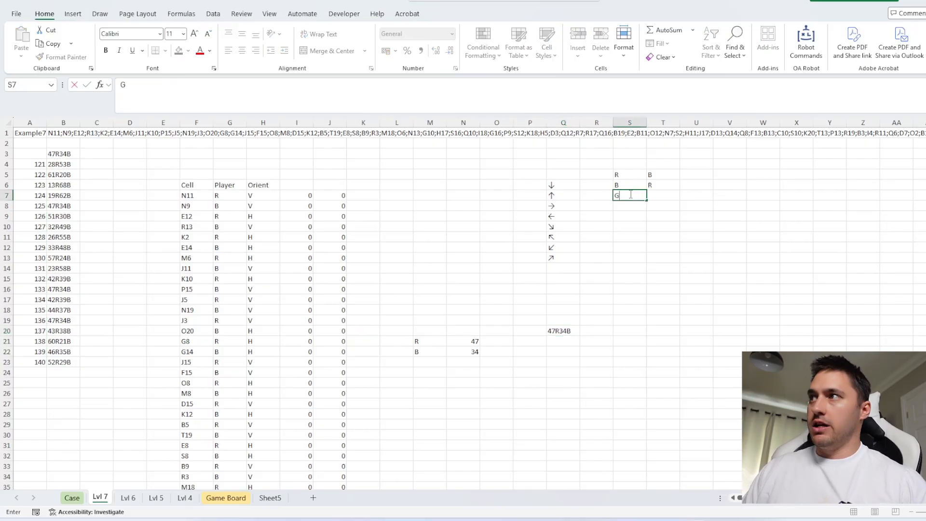
left_click(654, 185)
type("G")
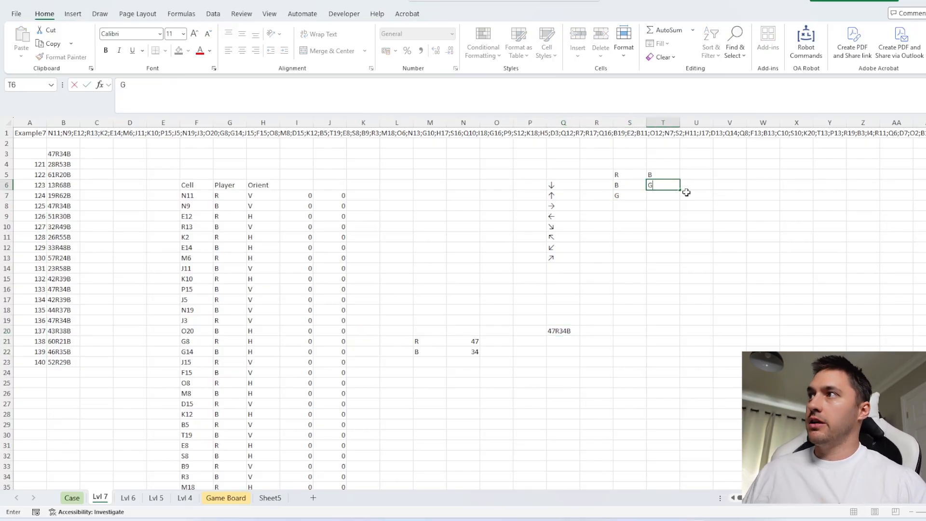
left_click(667, 194)
type("R")
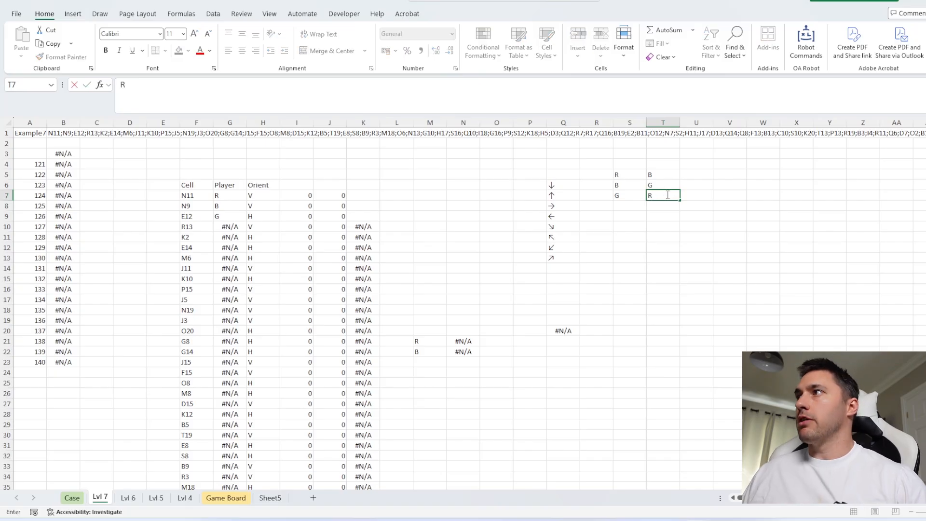
left_click(694, 244)
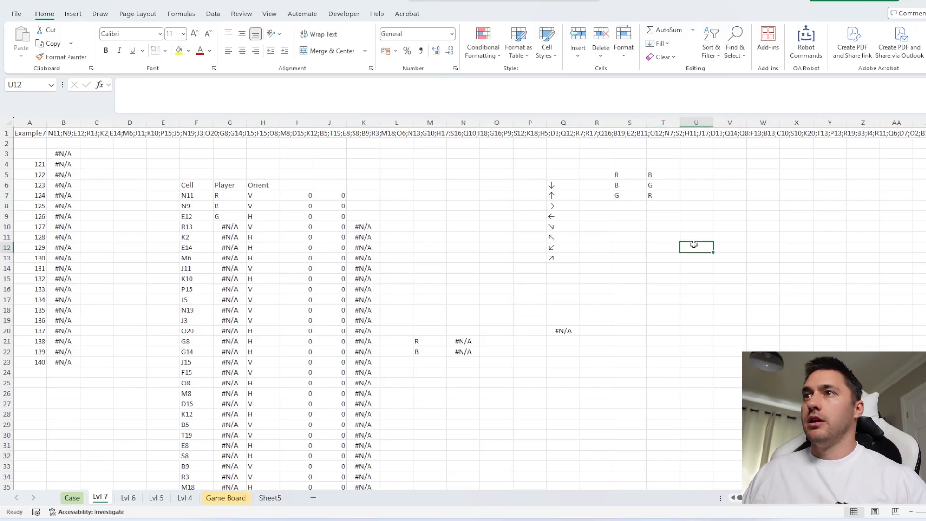
Extend the XLOOKUP ranges in G8 to $S$5:$S$7 and $T$5:$T$7 and fill the formula down the Player column
double_click(225, 202)
left_click_drag(611, 189, 613, 200)
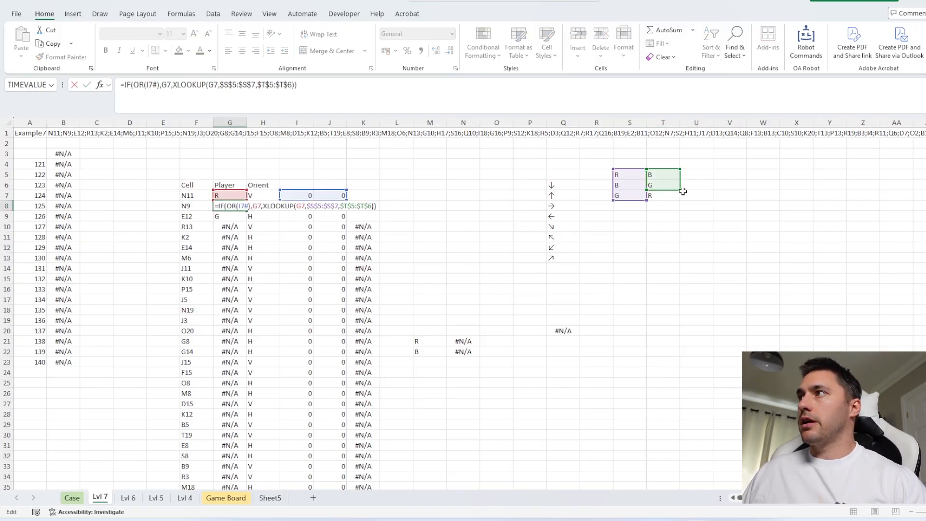
left_click_drag(681, 190, 680, 200)
key("Return")
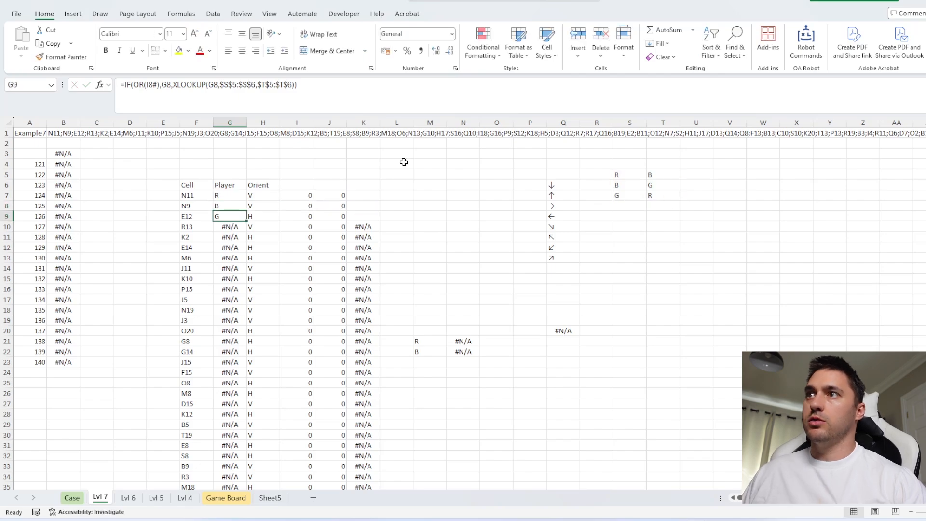
left_click(222, 206)
double_click(246, 211)
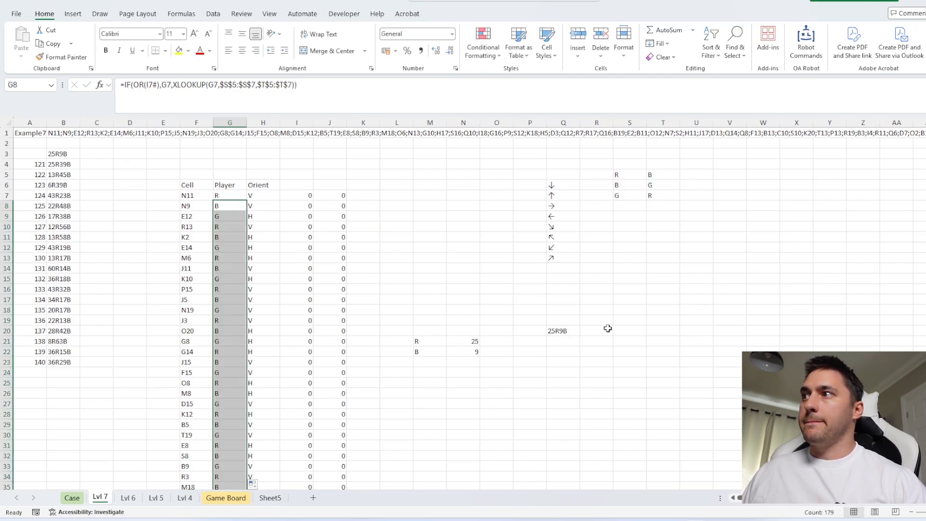
Add the player label G in M23 and extend N21's CountOcc range to M21:M23
left_click(434, 359)
type("G")
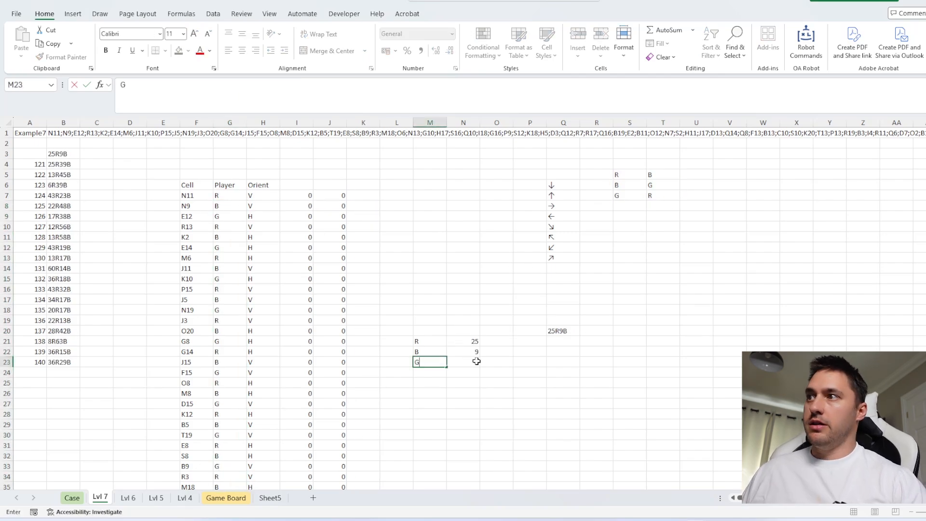
left_click(488, 364)
double_click(463, 352)
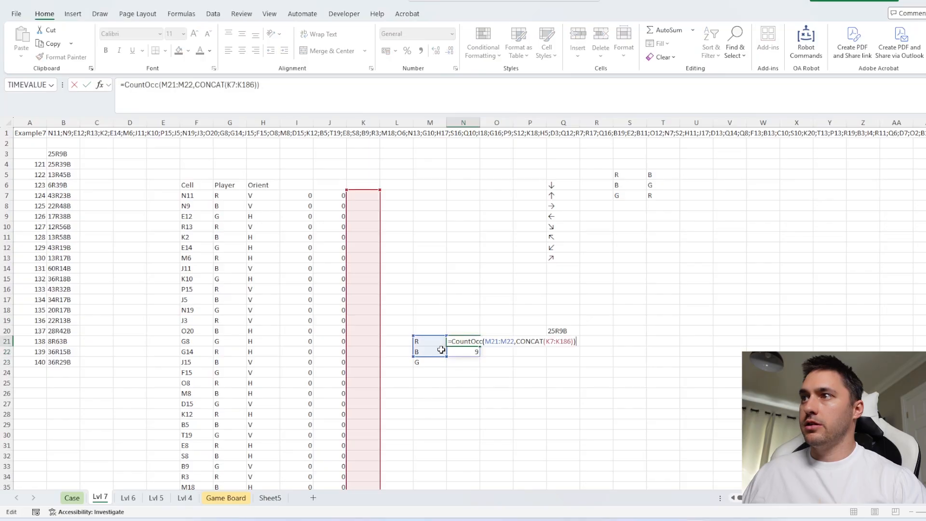
left_click_drag(415, 362, 414, 369)
key("Return")
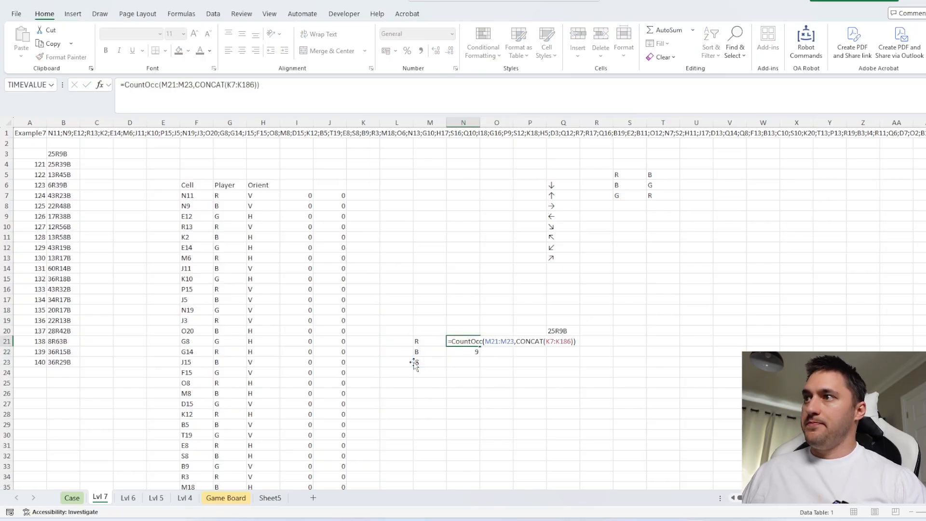
Append Green's count and letter to the answer formula in Q20 with &N23&M23
left_click(556, 331)
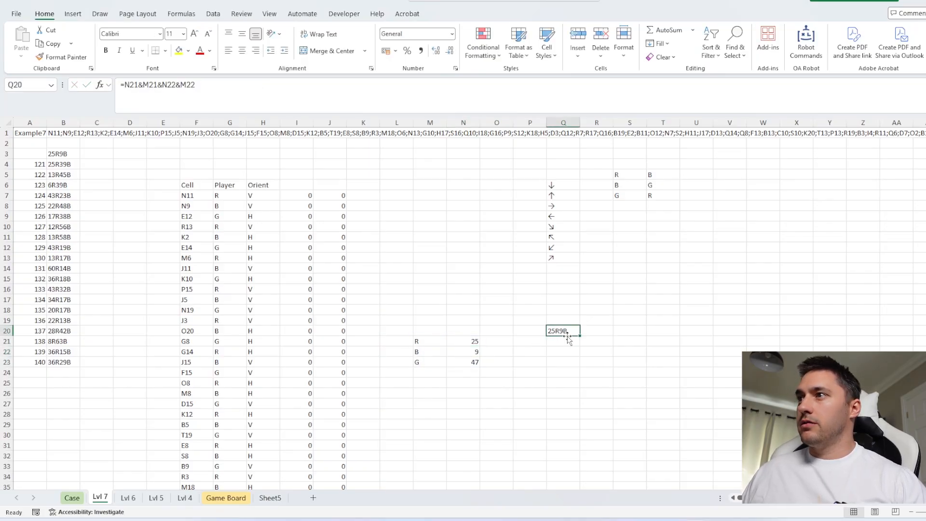
left_click(301, 104)
type("&")
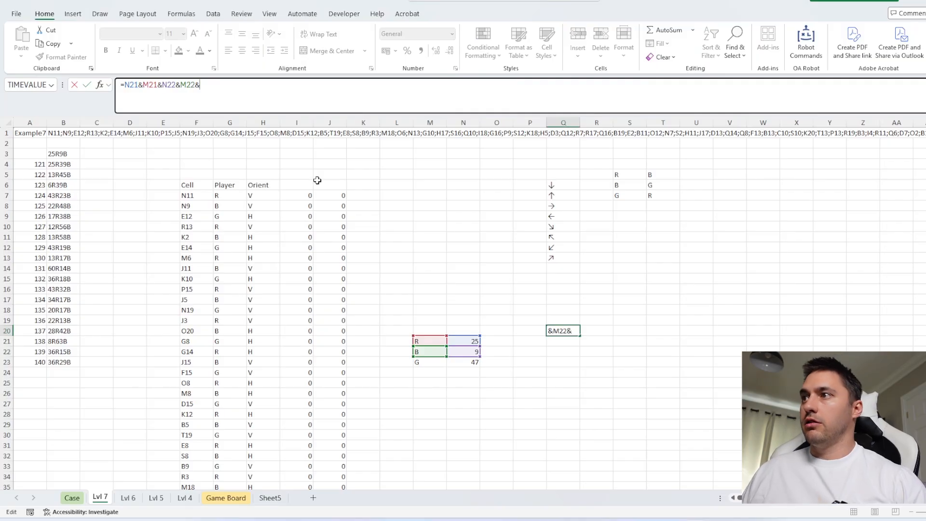
left_click(459, 361)
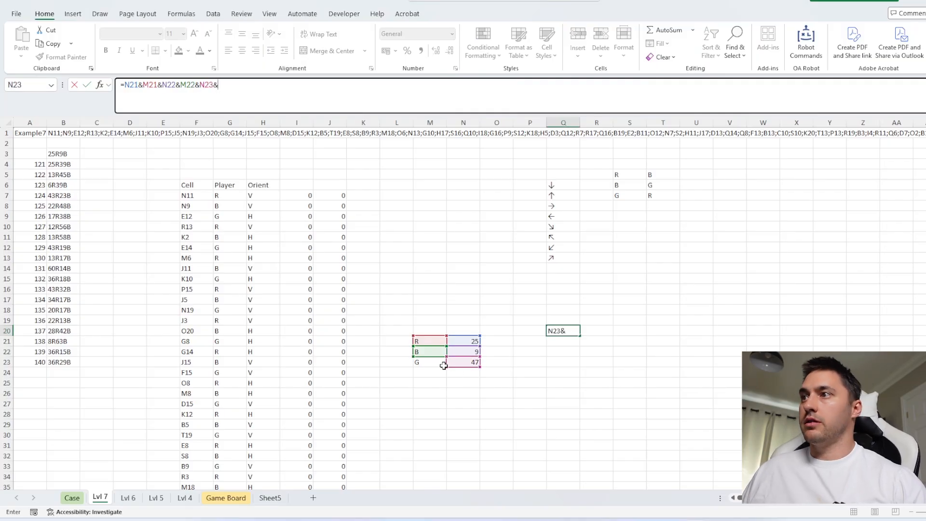
left_click(420, 362)
key("Return")
Copy the three-player result in Q20 and paste it as a value into the Bonus 5 answer on the Case sheet
left_click(555, 330)
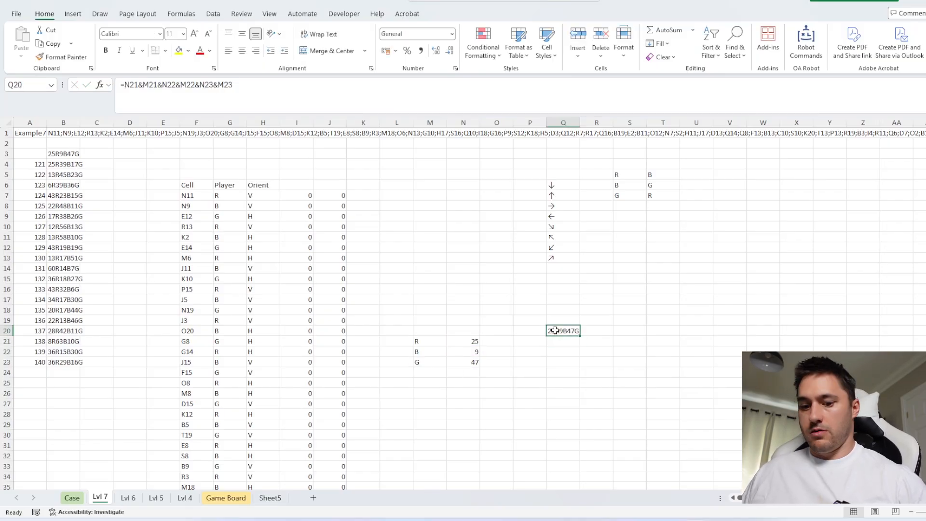
key("ctrl+c")
left_click(72, 498)
left_click(234, 291)
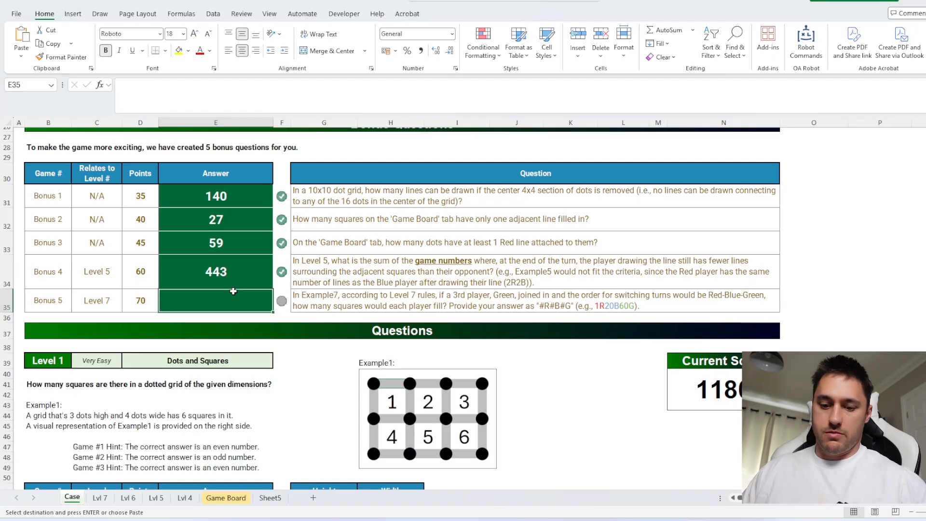
key("ctrl+shift+v")
left_click(917, 302)
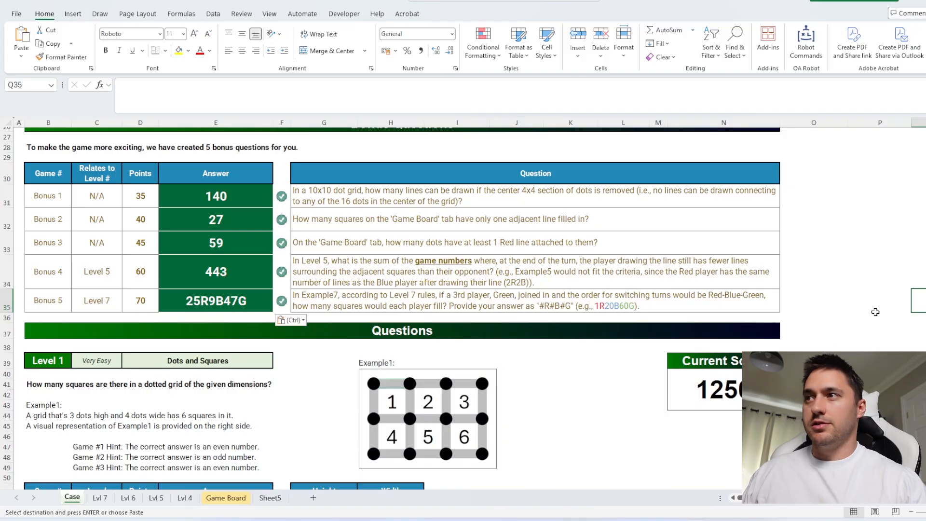
scroll(739, 280, "down", 13)
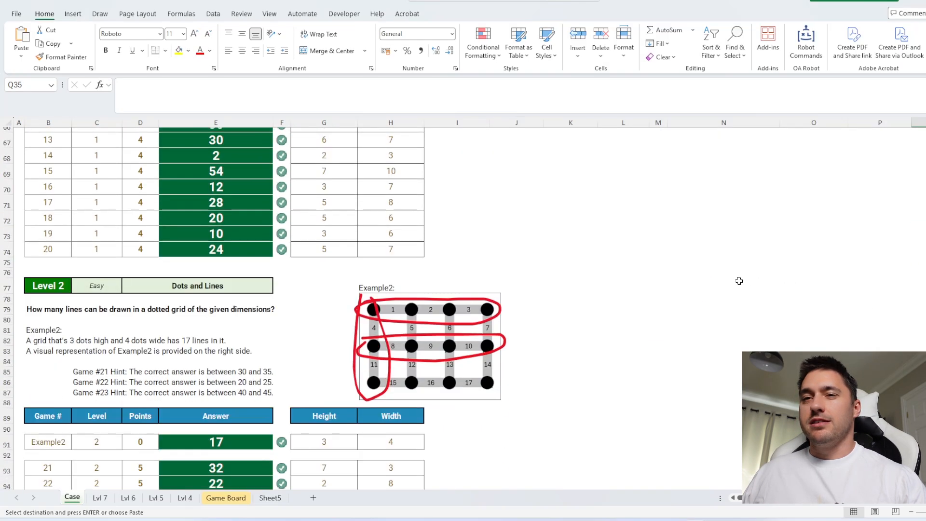
left_click(740, 280)
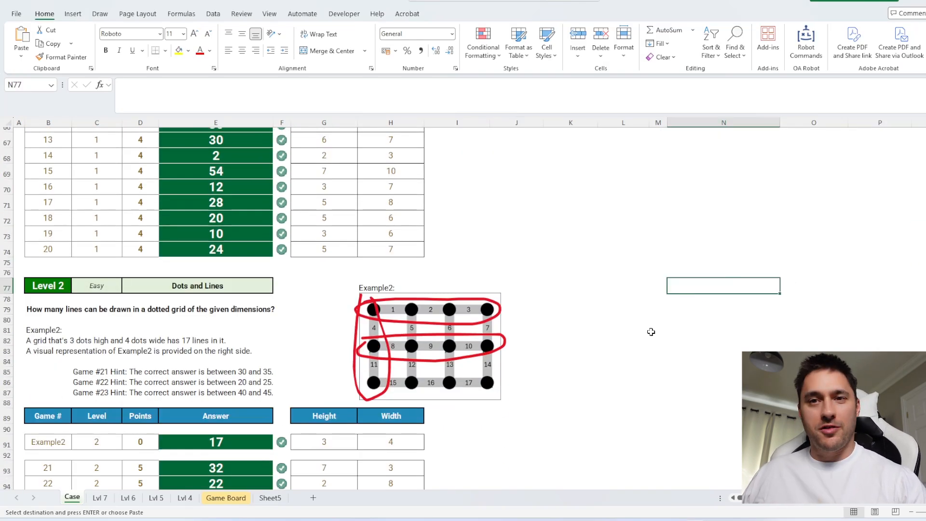
scroll(617, 336, "down", 20)
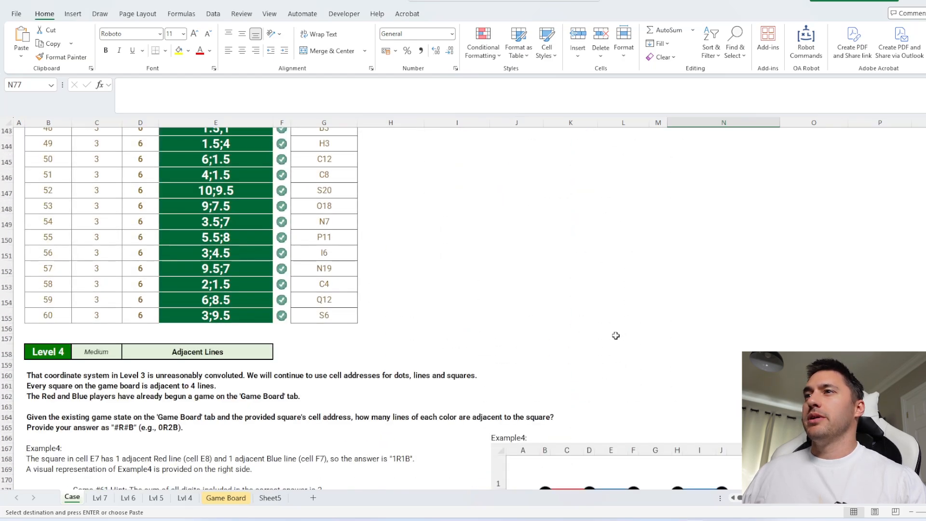
scroll(616, 336, "up", 20)
scroll(615, 336, "up", 15)
scroll(511, 283, "down", 20)
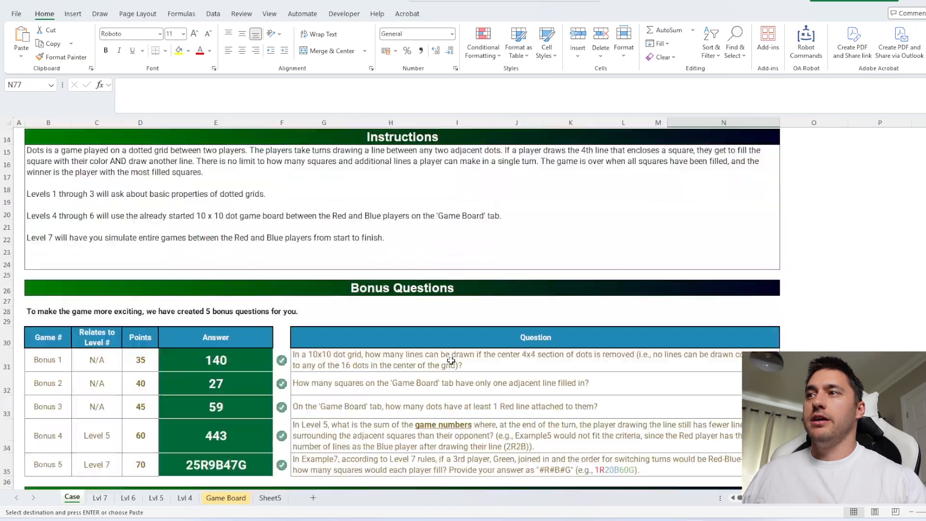
Compare the Level 3 example line at F5 on the Case sheet with column F and cell F5 on the Game Board sheet
scroll(511, 283, "down", 20)
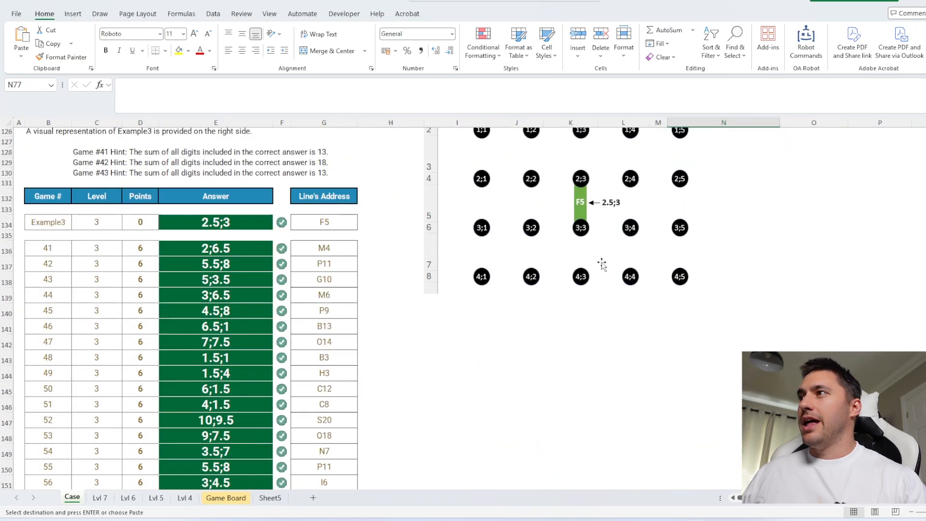
left_click(579, 201)
left_click(226, 497)
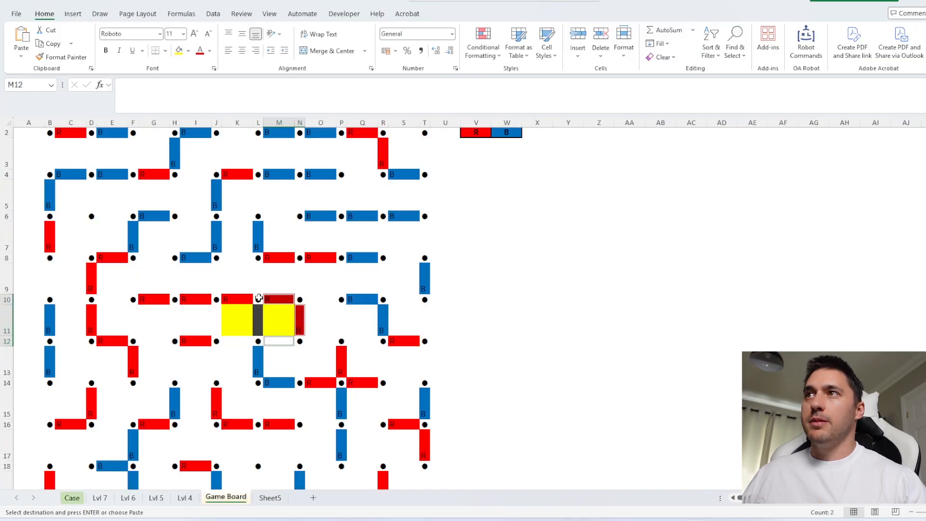
left_click(133, 122)
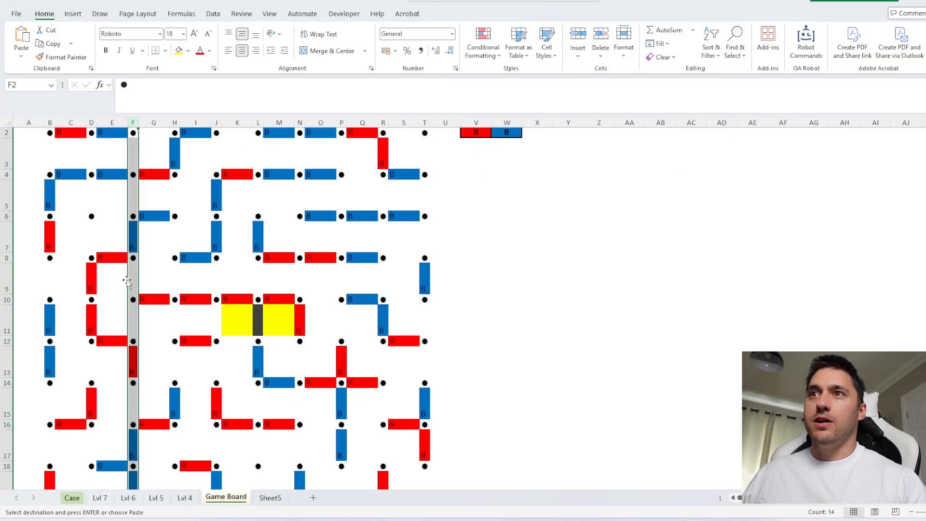
left_click(134, 195)
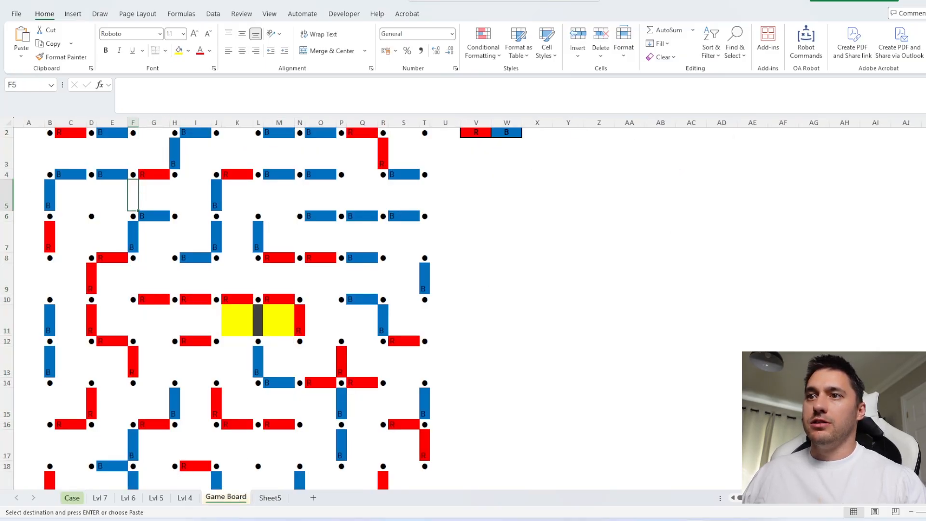
Review the Level 5 example picture around F5, the Lvl 7 move list and the matching Game Board cell, and clear the pending copy selection
left_click(74, 498)
scroll(610, 294, "down", 20)
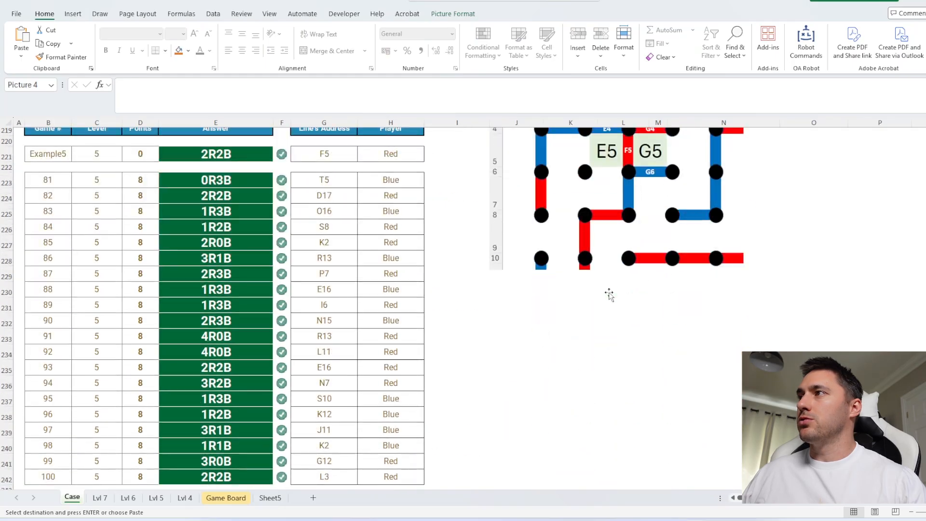
scroll(610, 294, "up", 4)
left_click(629, 278)
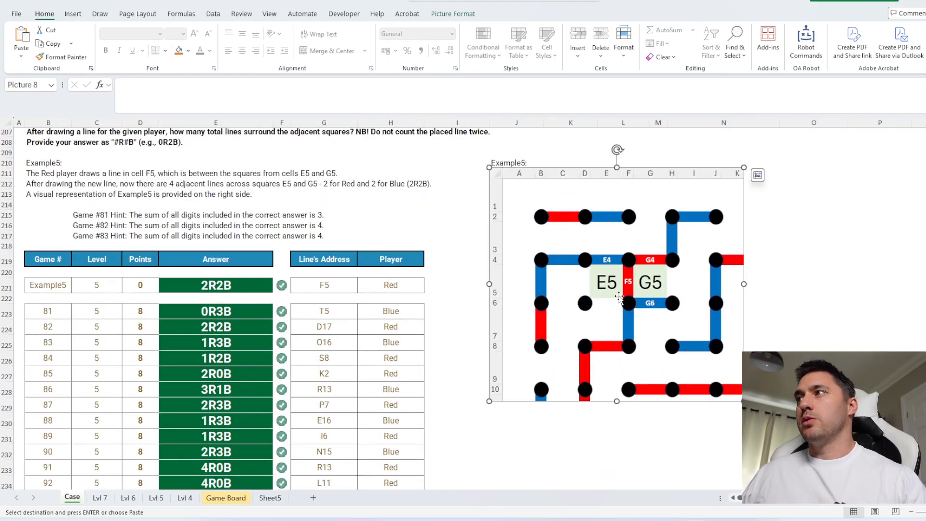
left_click(100, 498)
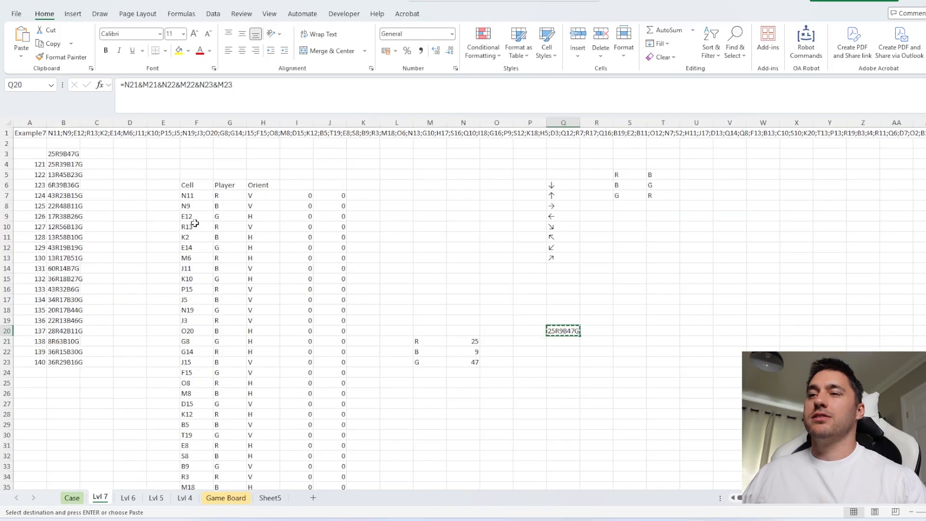
left_click(225, 498)
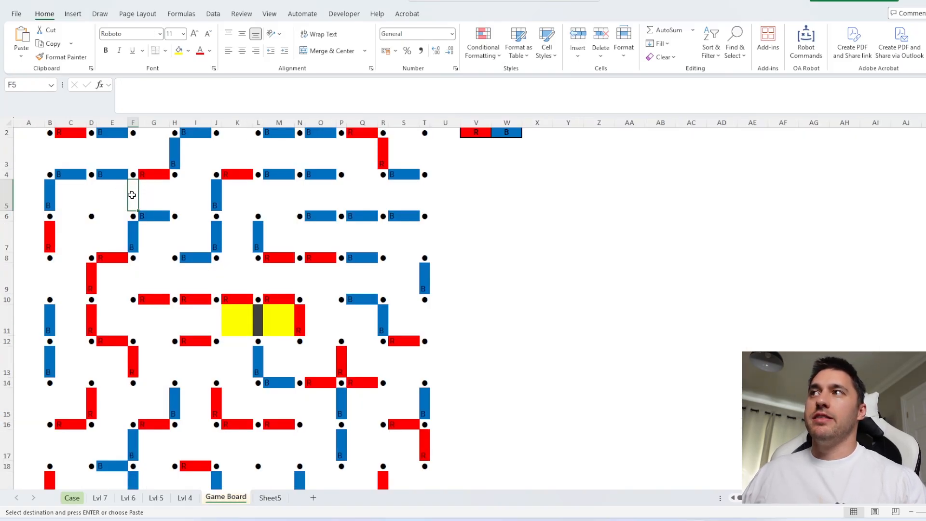
key("Escape")
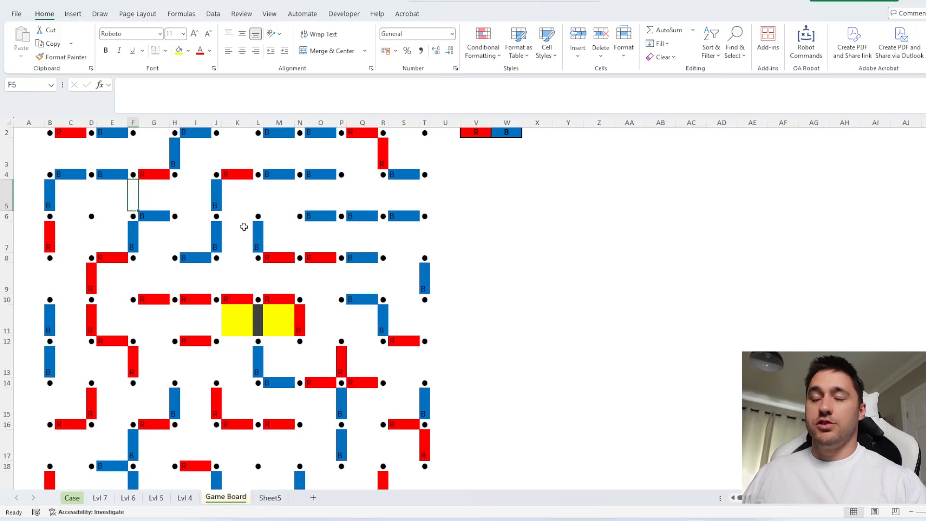